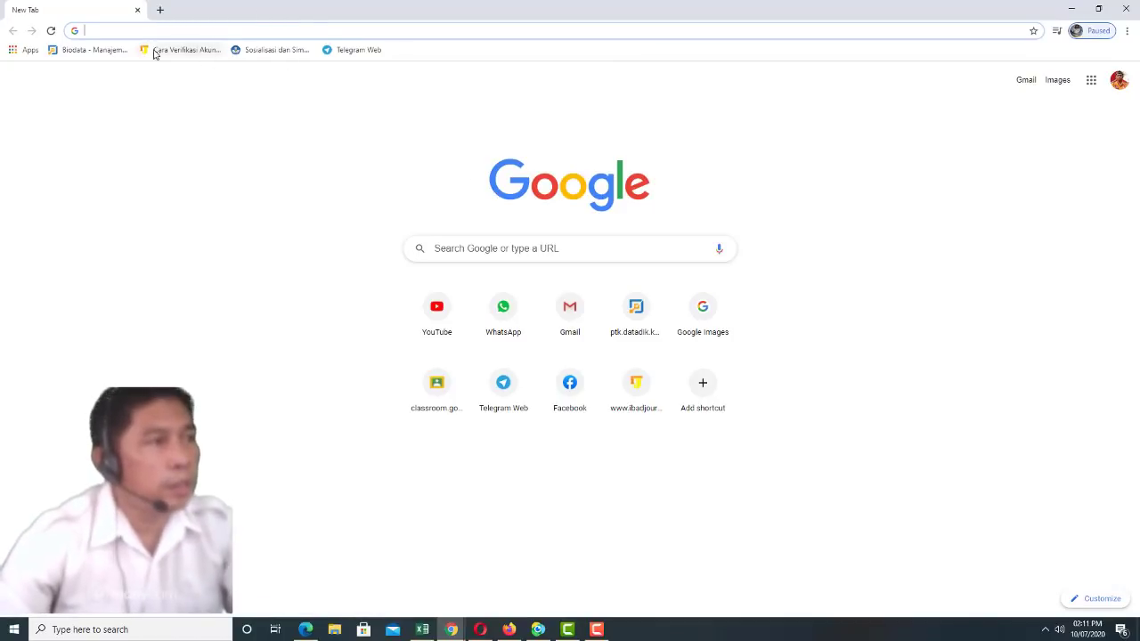
Go to classroom.google.com in Chrome to show the list of class cards
left_click(89, 33)
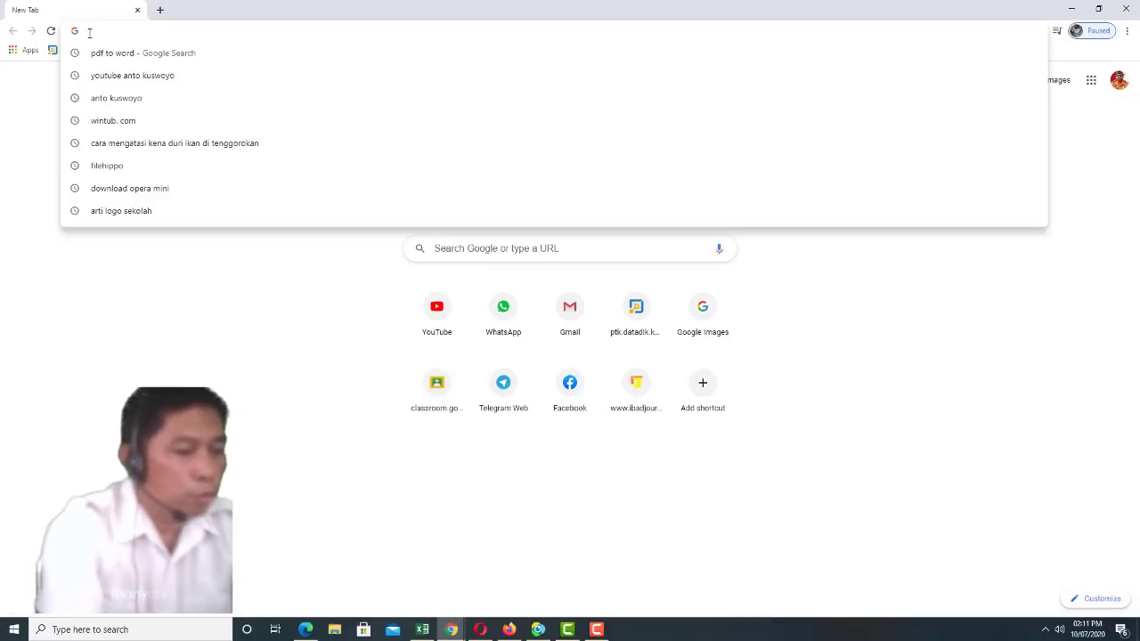
type("c")
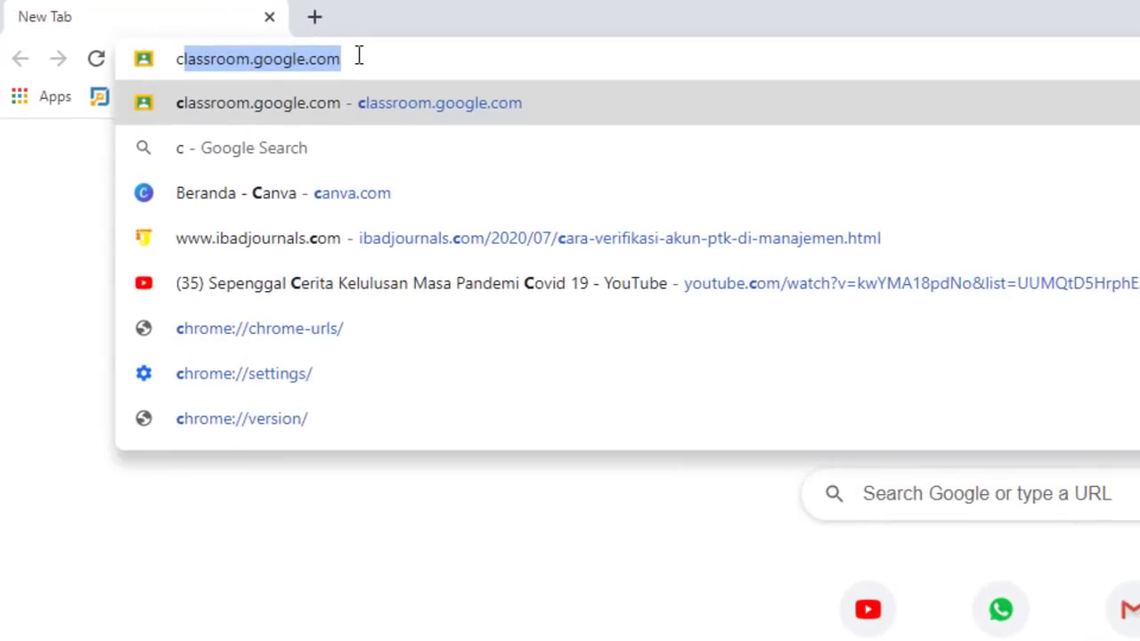
key("Right")
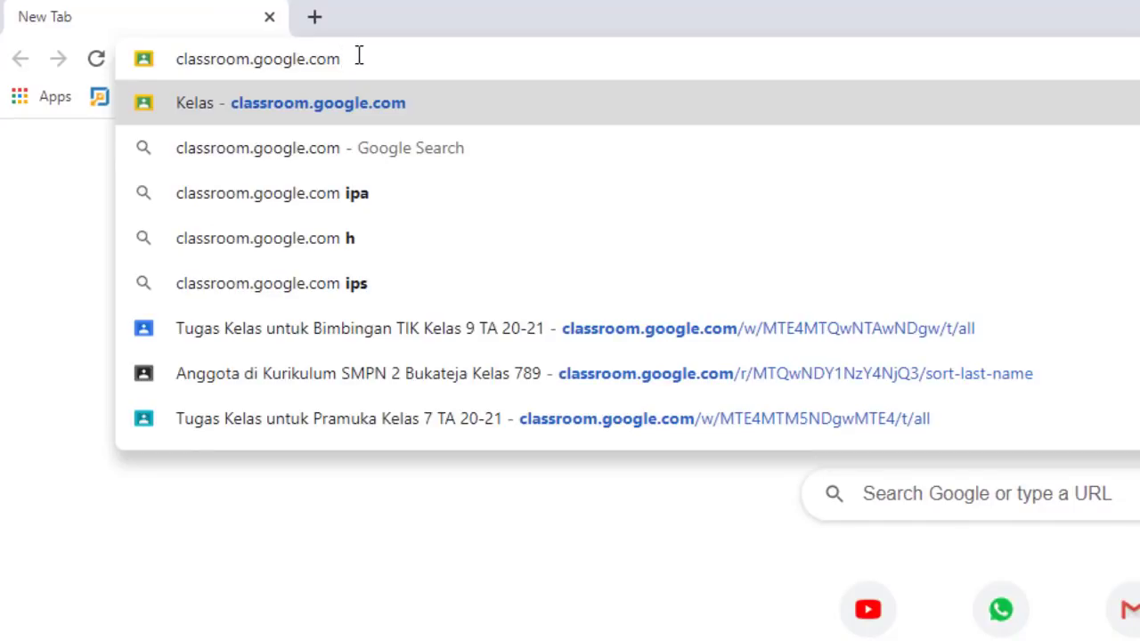
key("Return")
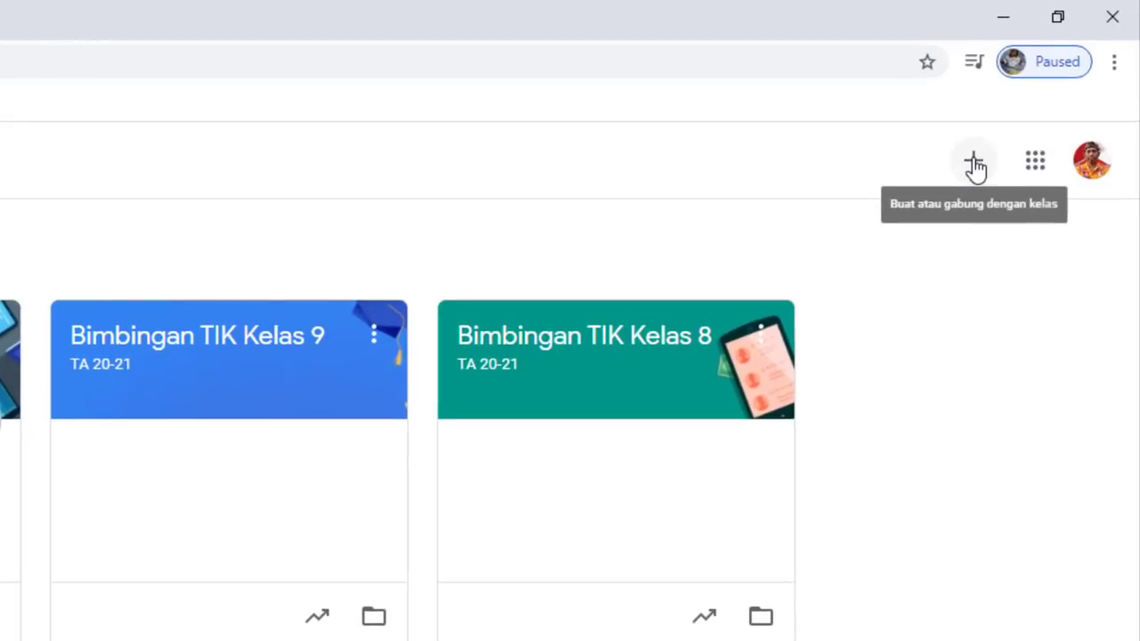
Start a new class, accept the school-use notice, and begin naming it 'Bimbingan TIK'
left_click(976, 165)
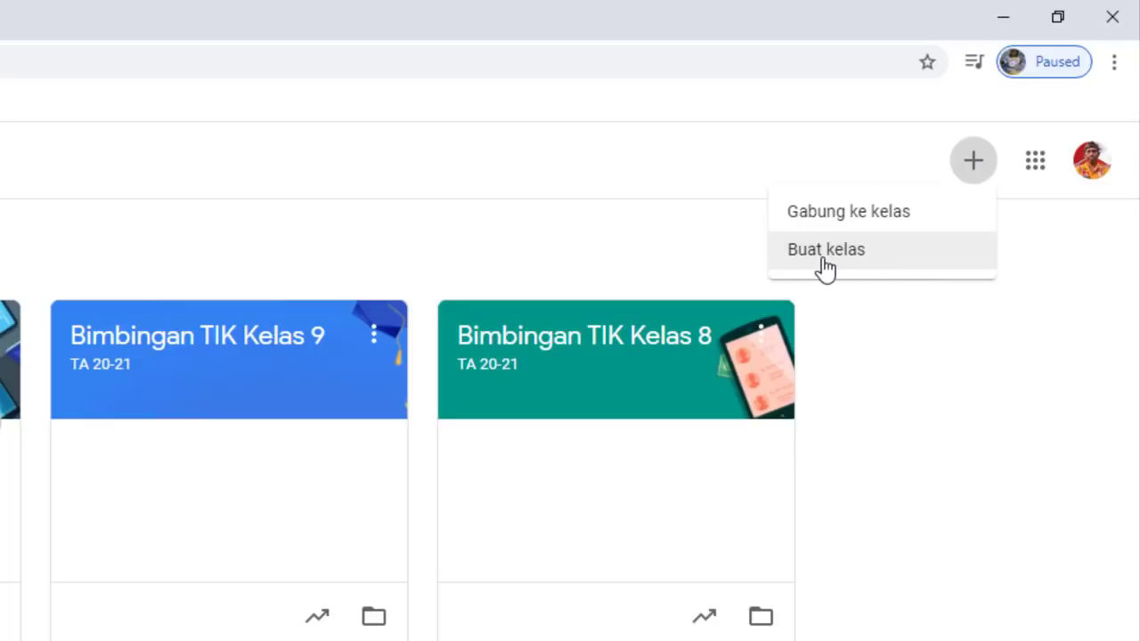
left_click(834, 261)
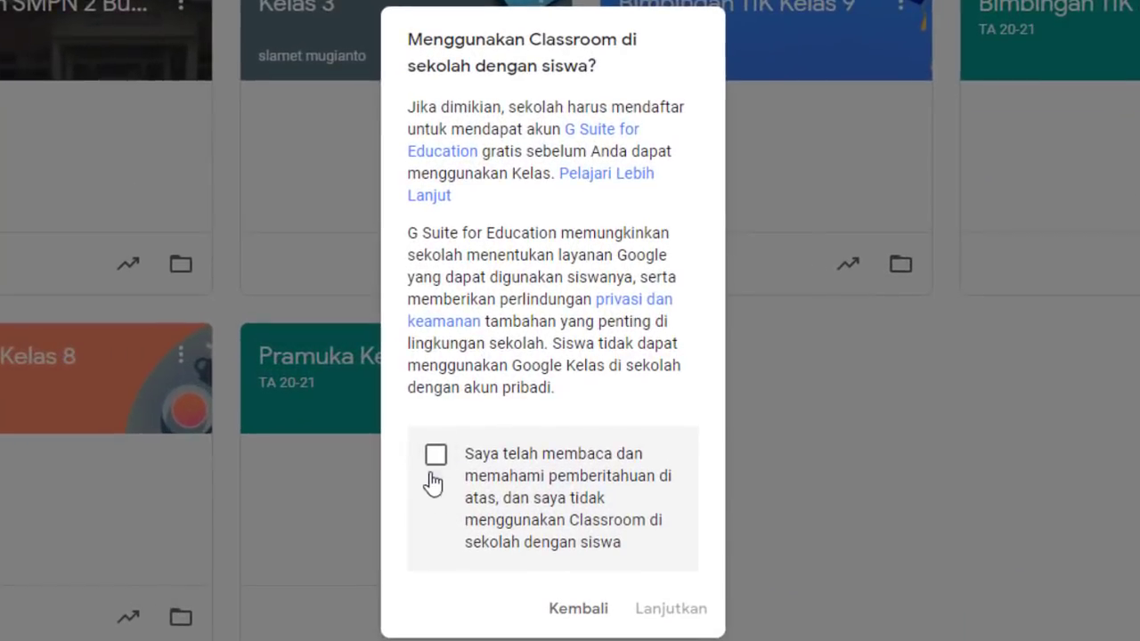
left_click(435, 456)
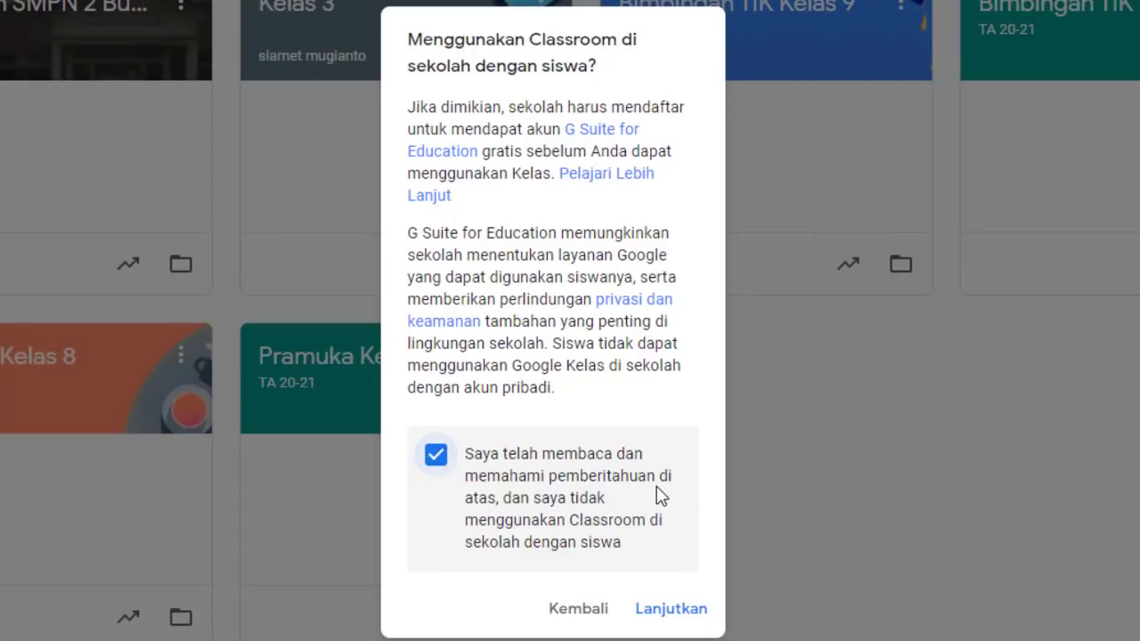
left_click(660, 610)
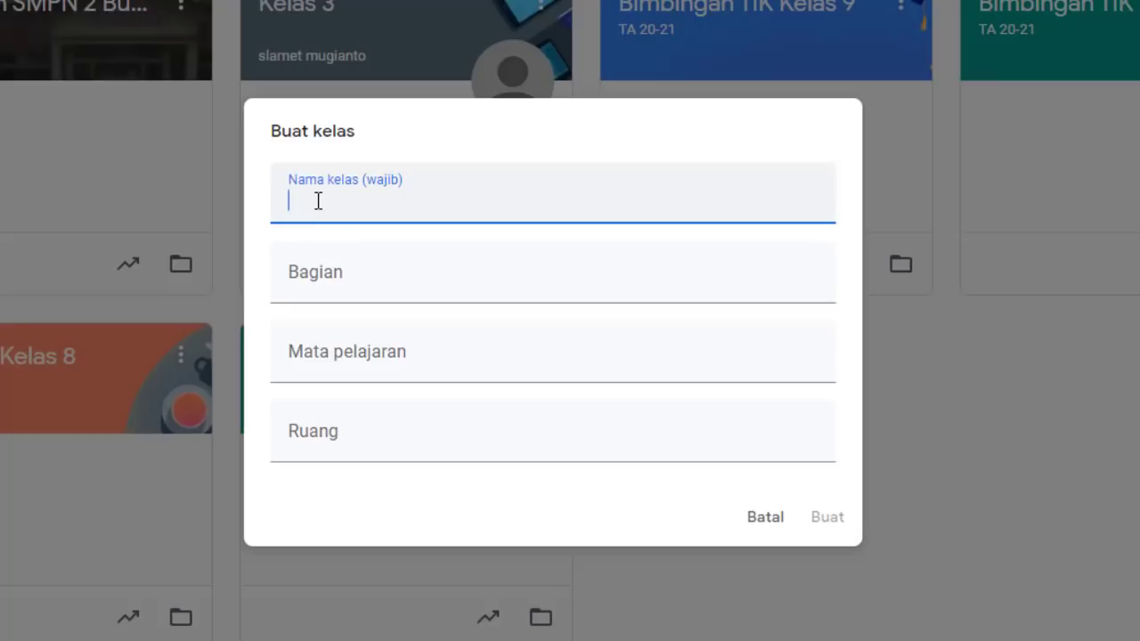
type("Bimbingan")
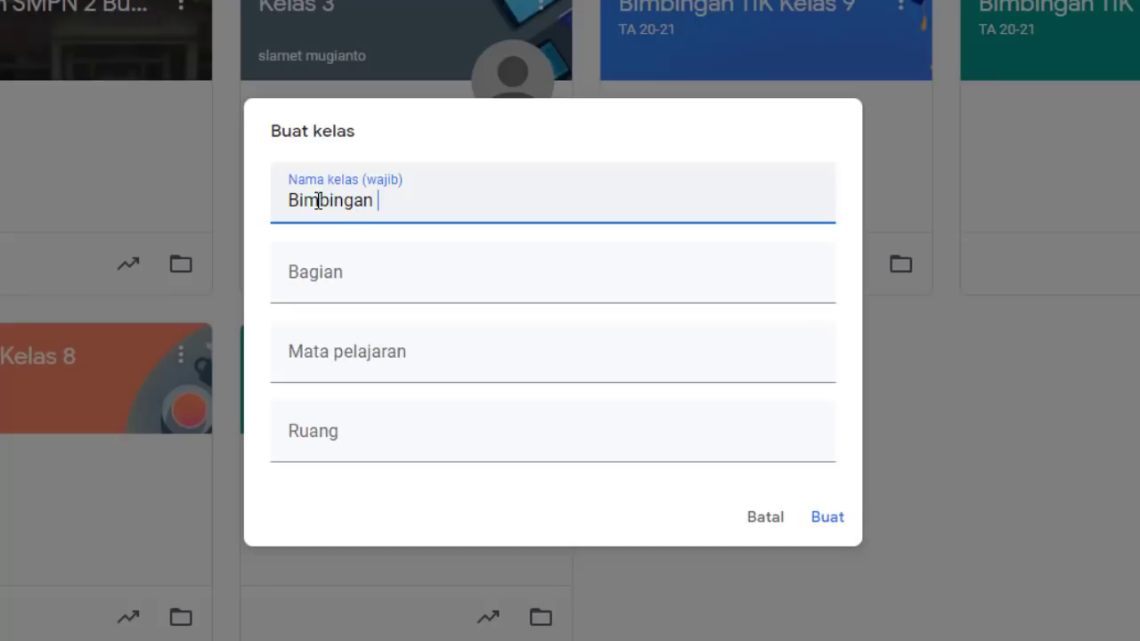
type(" TIK Kelas 7A")
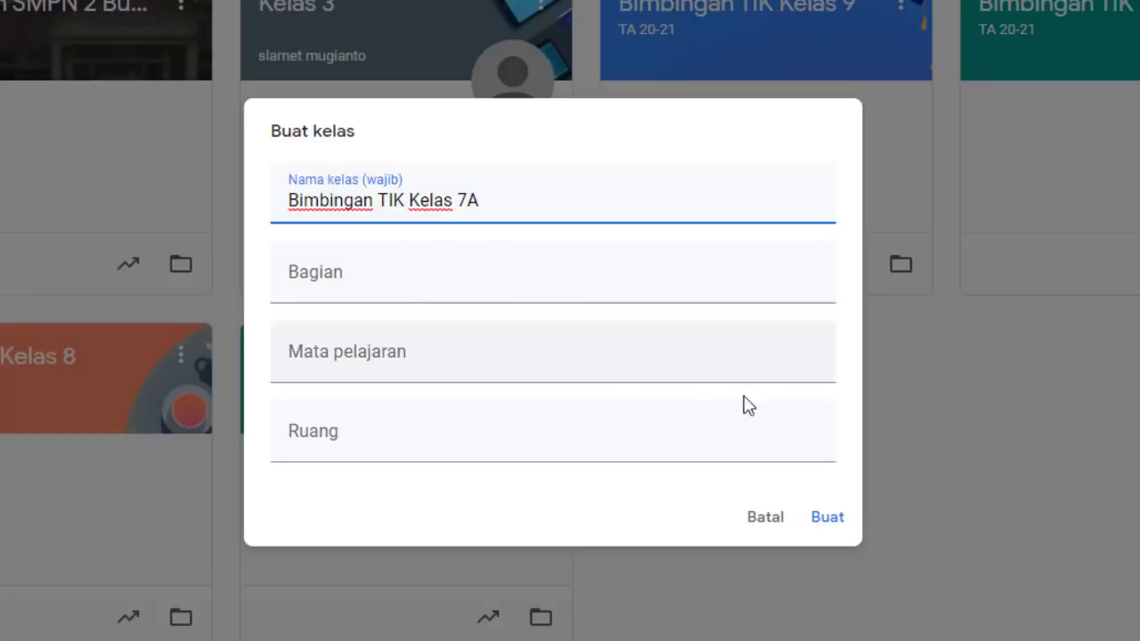
Pass through the Bagian and Mata pelajaran fields and create 'Bimbingan TIK Kelas 7A'
left_click(333, 283)
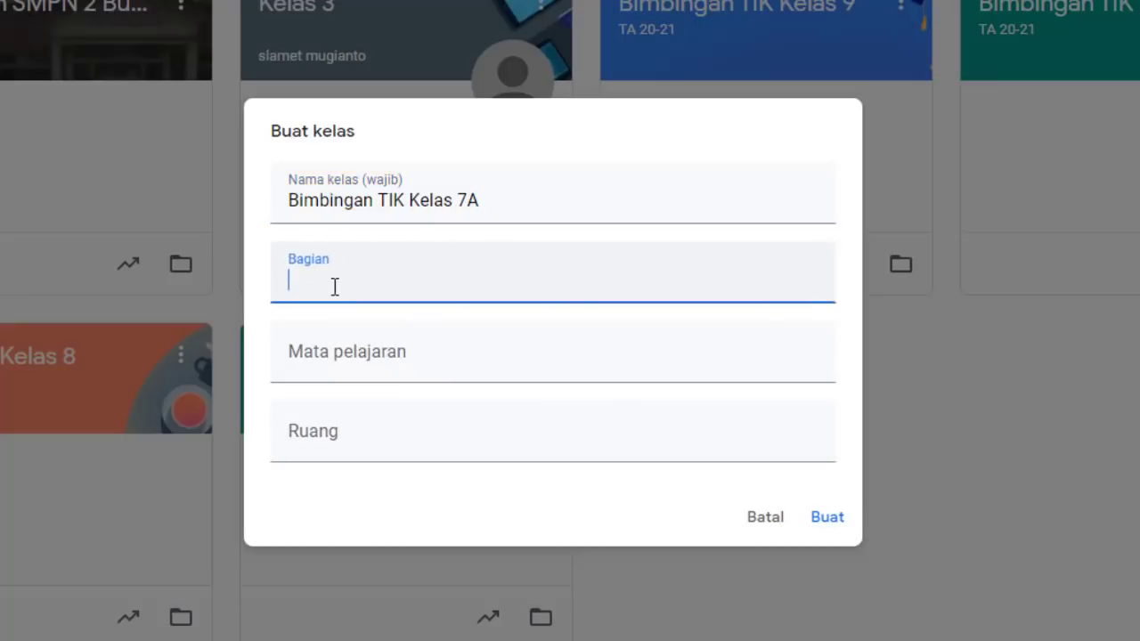
left_click(318, 346)
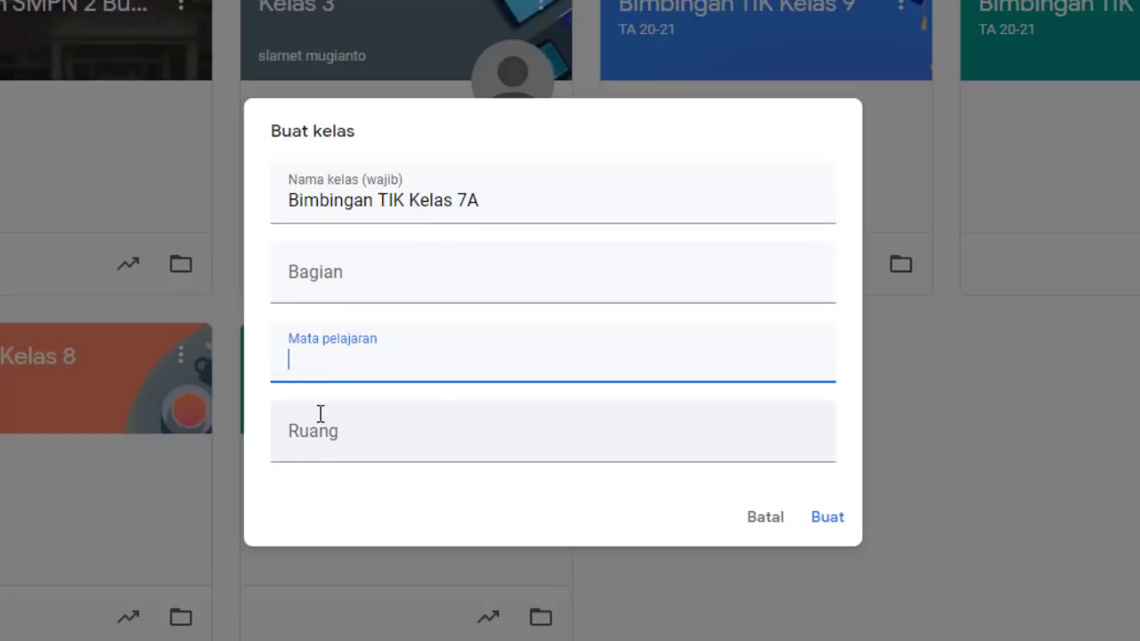
left_click(826, 519)
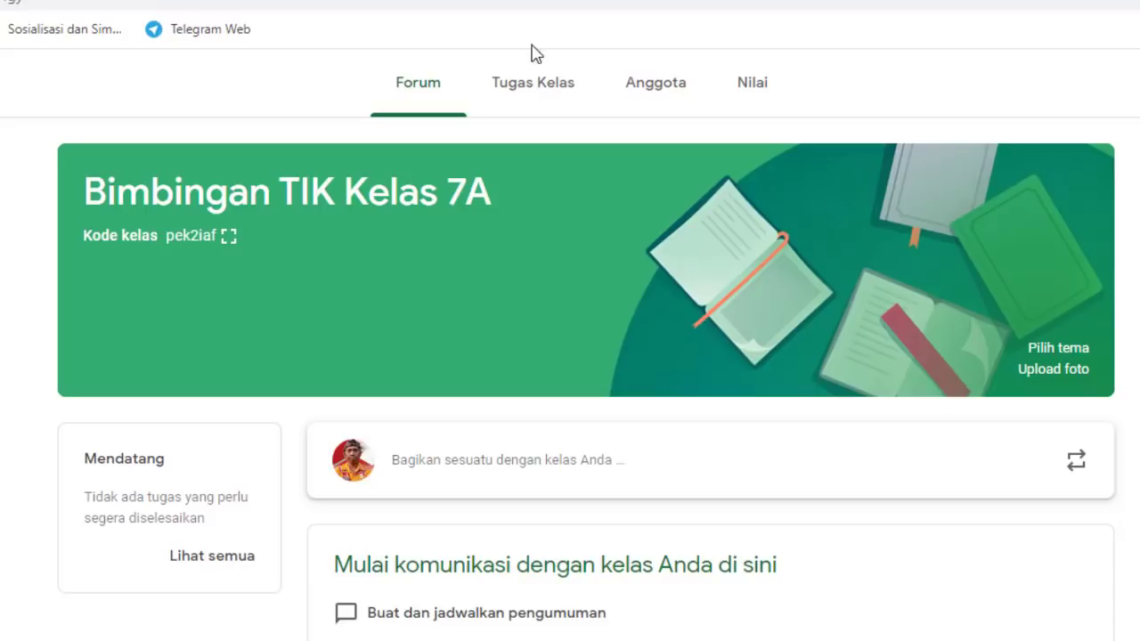
left_click(520, 89)
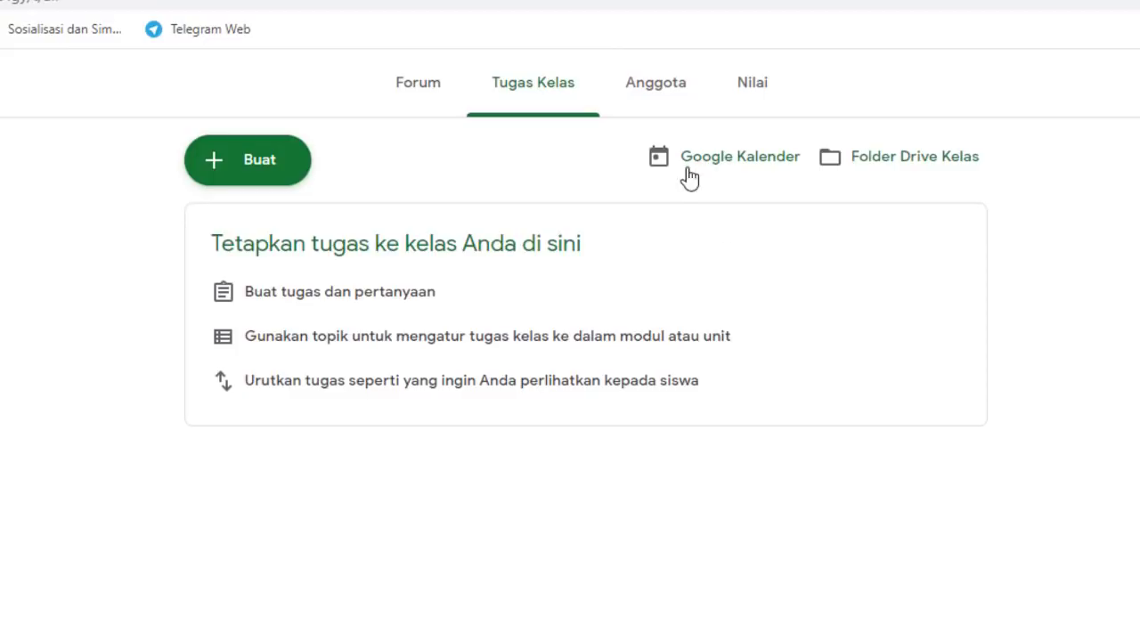
left_click(664, 85)
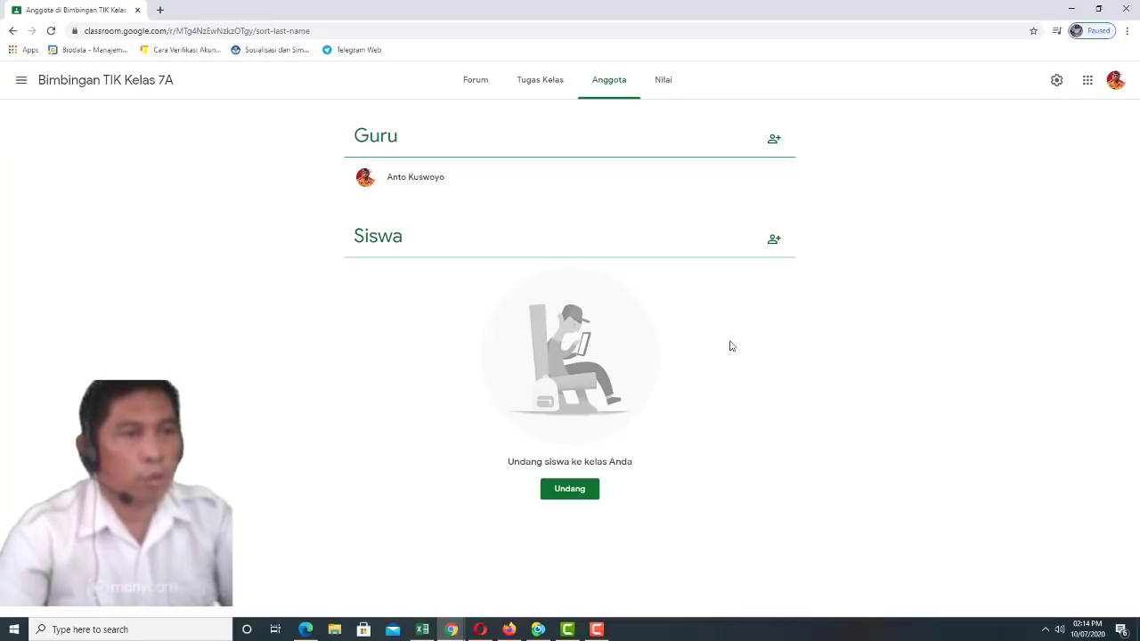
left_click(665, 82)
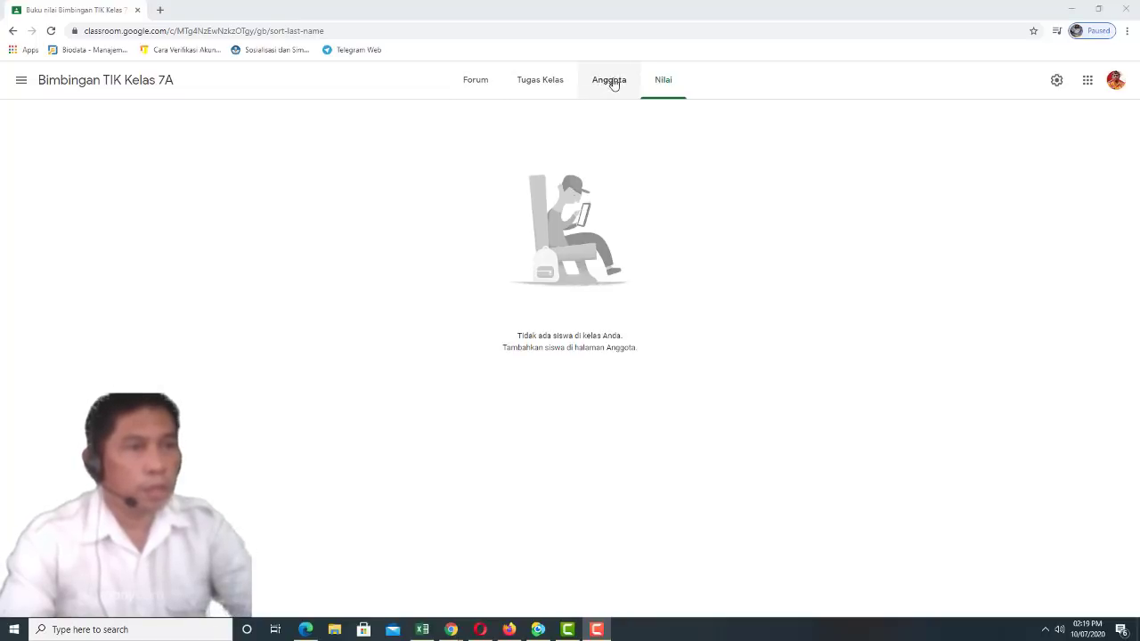
left_click(475, 84)
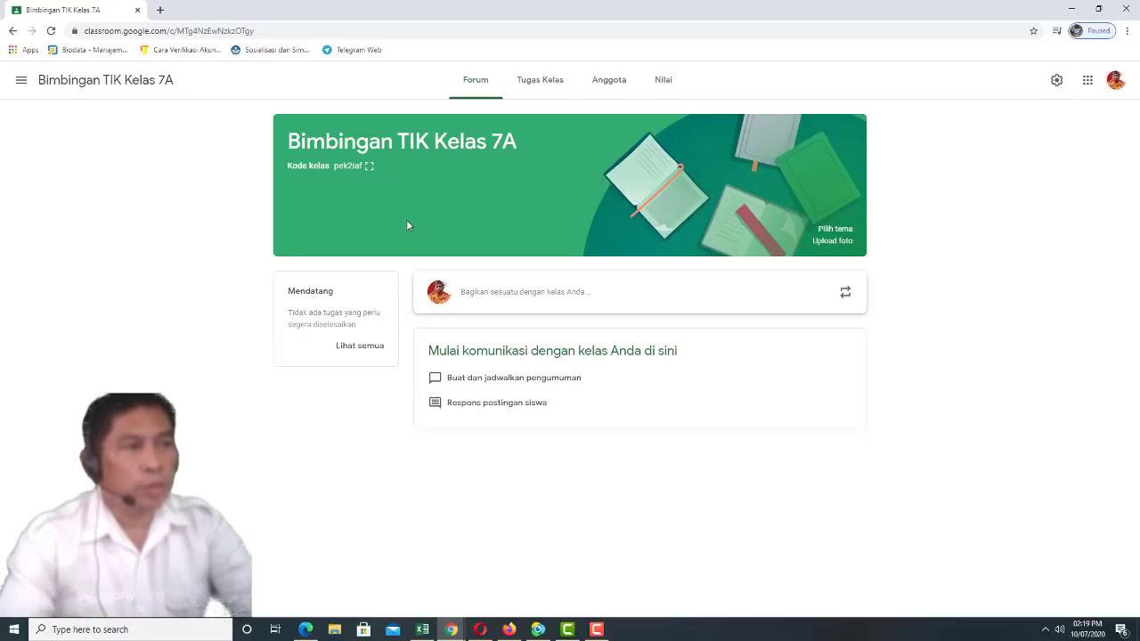
left_click(370, 167)
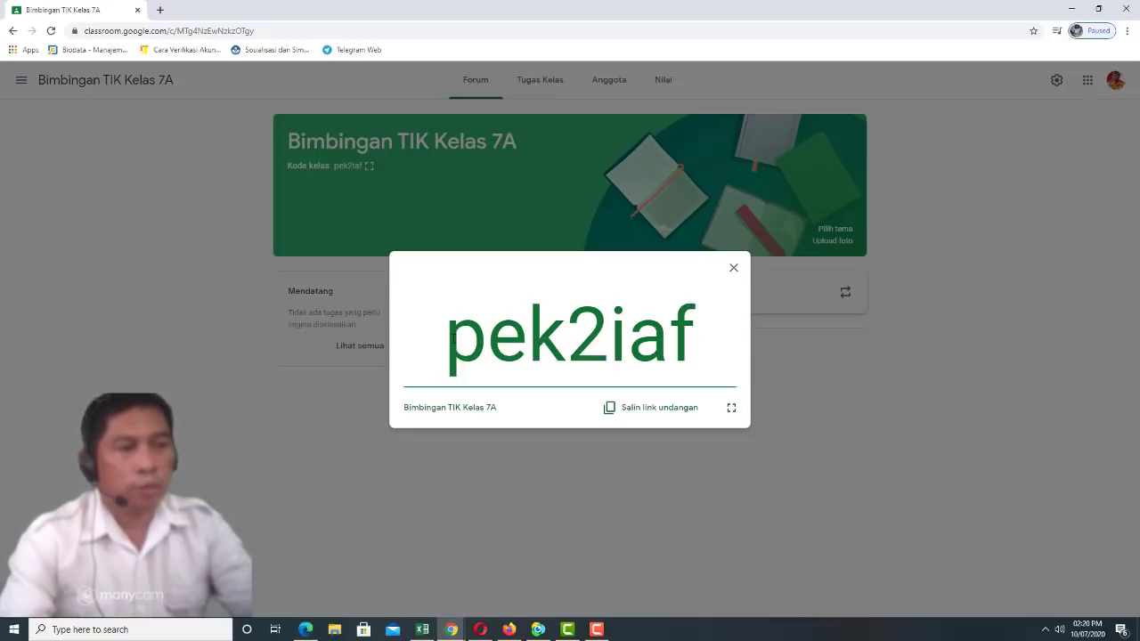
left_click_drag(459, 339, 686, 338)
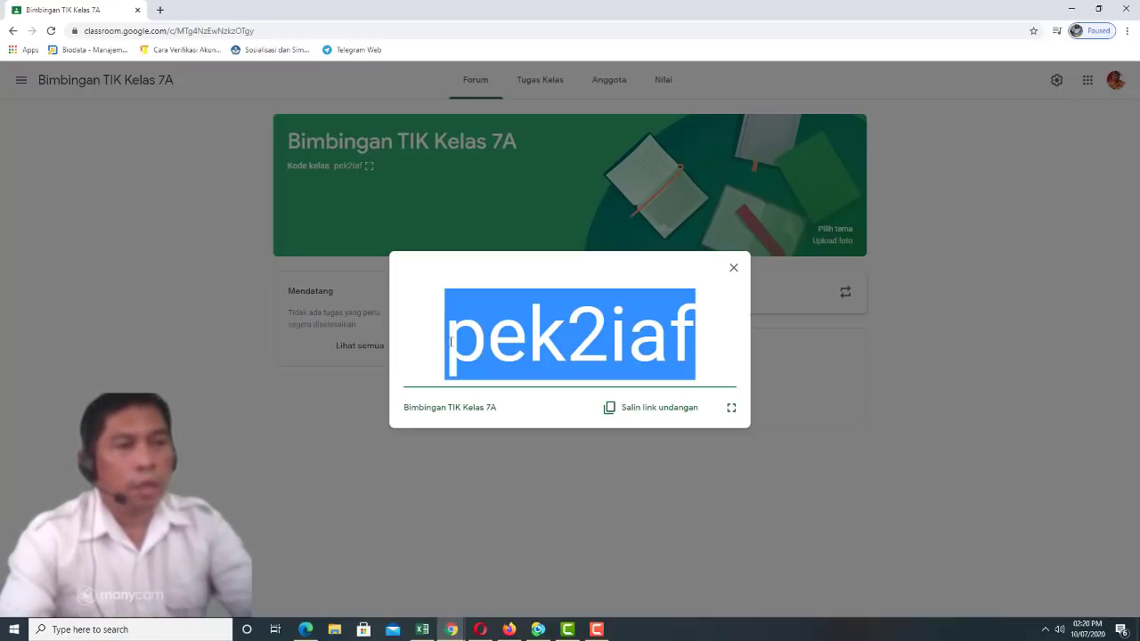
left_click(917, 340)
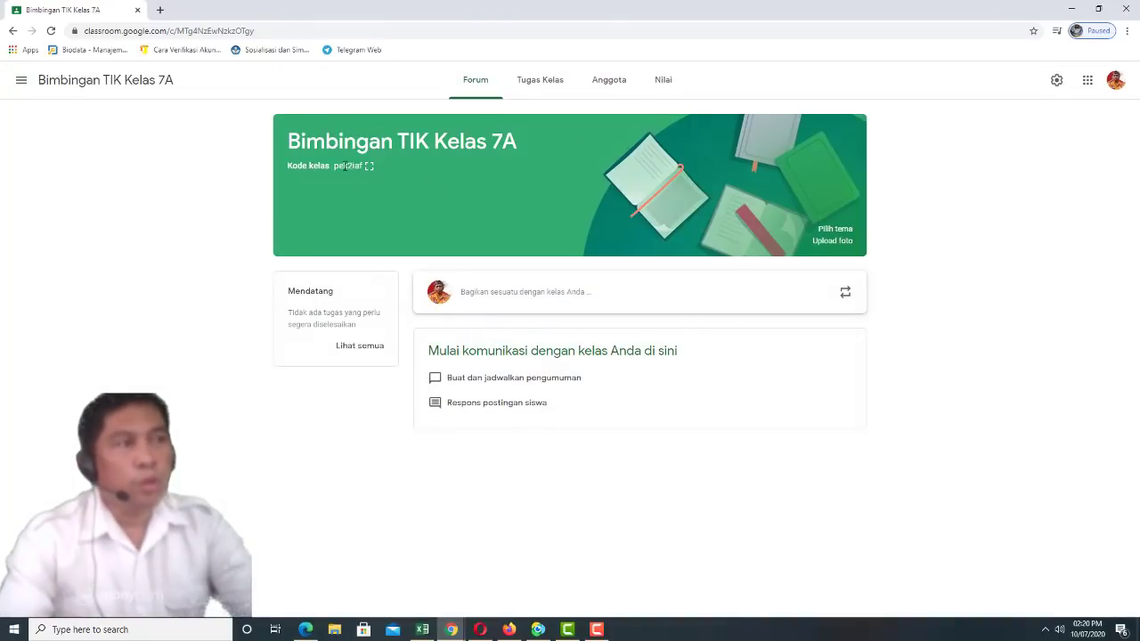
left_click(161, 10)
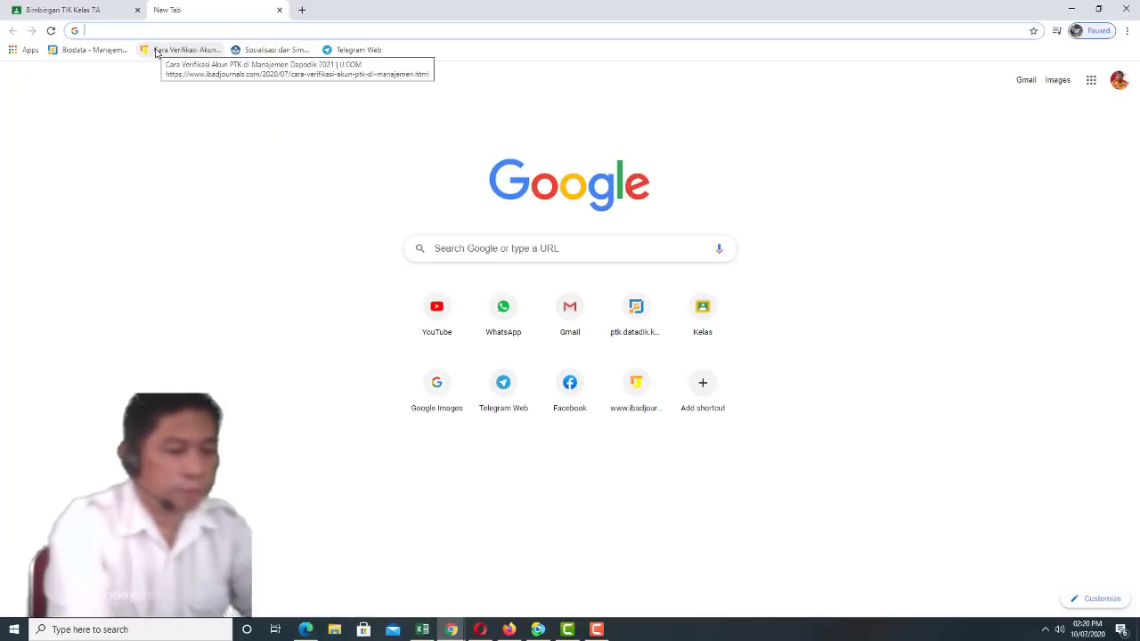
Open Classroom's Gabung ke kelas page in the new tab, then return to the Bimbingan TIK Kelas 7A tab
type("c")
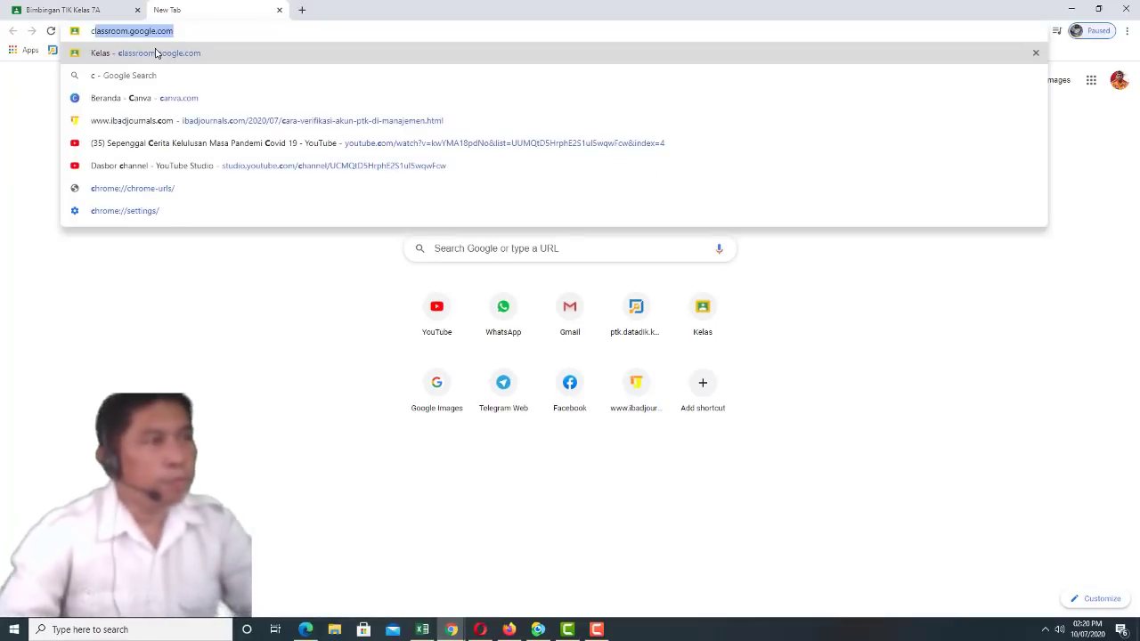
left_click(155, 54)
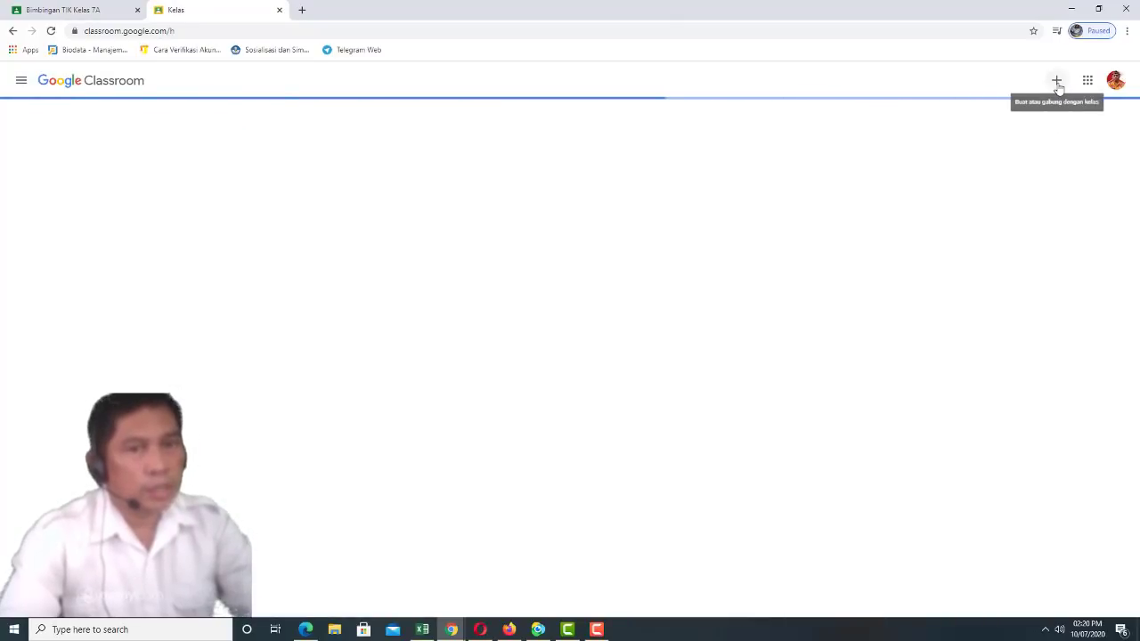
left_click(1057, 82)
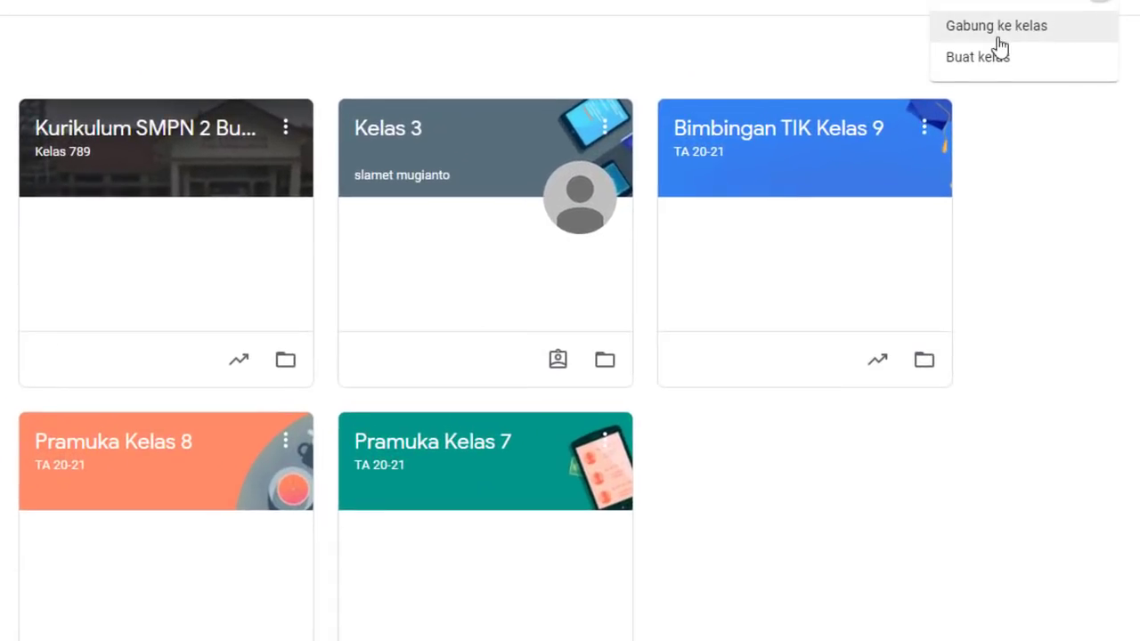
left_click(995, 34)
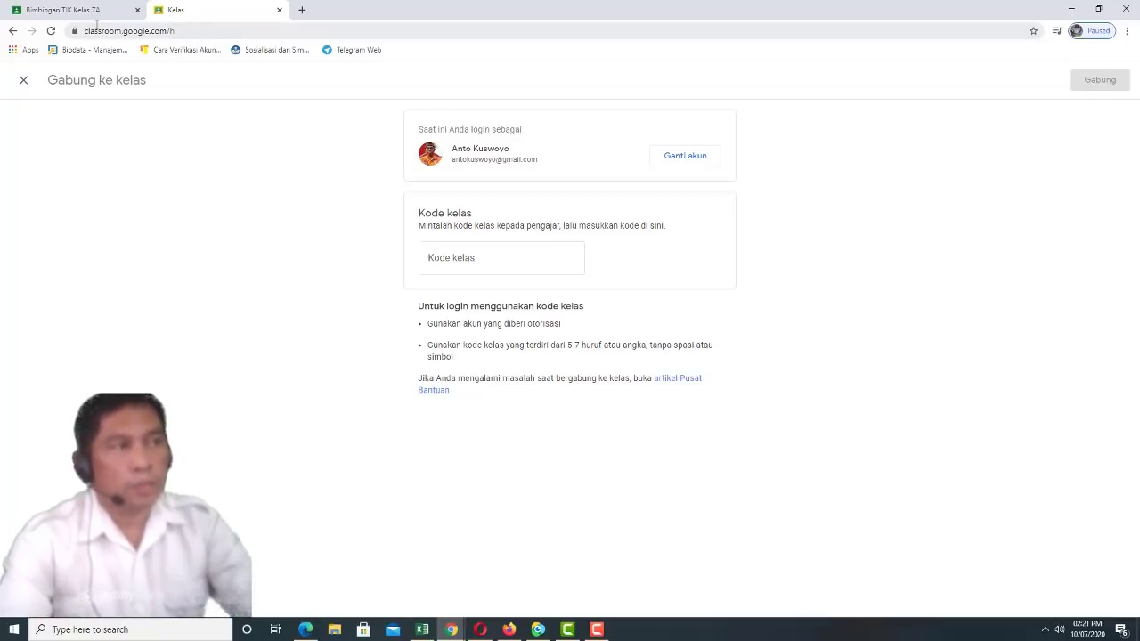
left_click(96, 8)
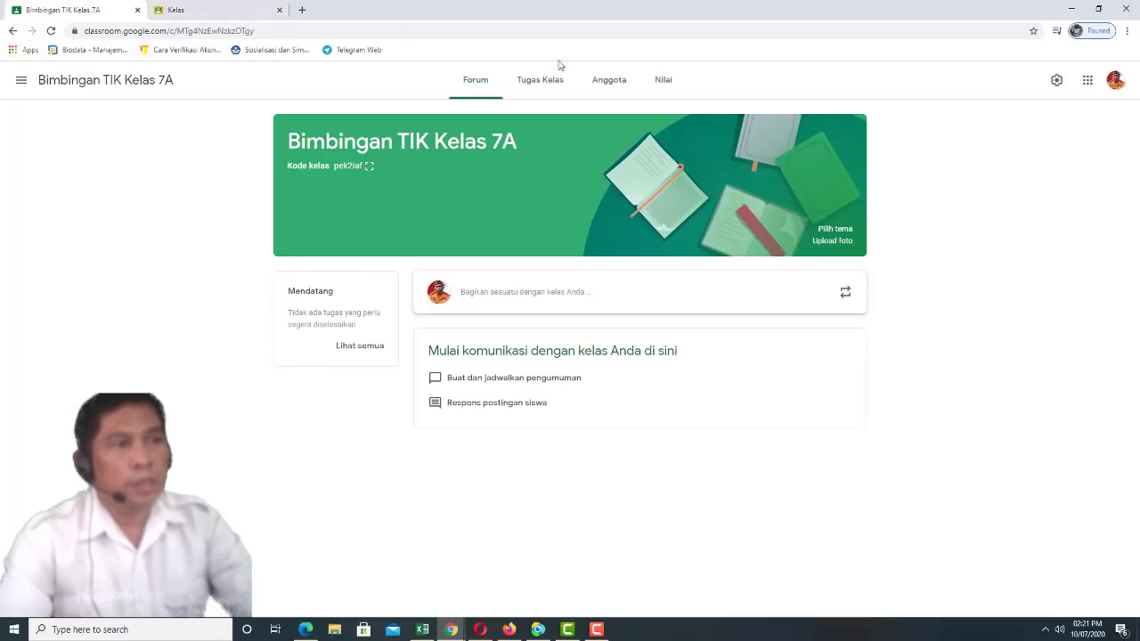
Look through the Anggota and Forum tabs, then go to Tugas Kelas and show the class list
left_click(603, 83)
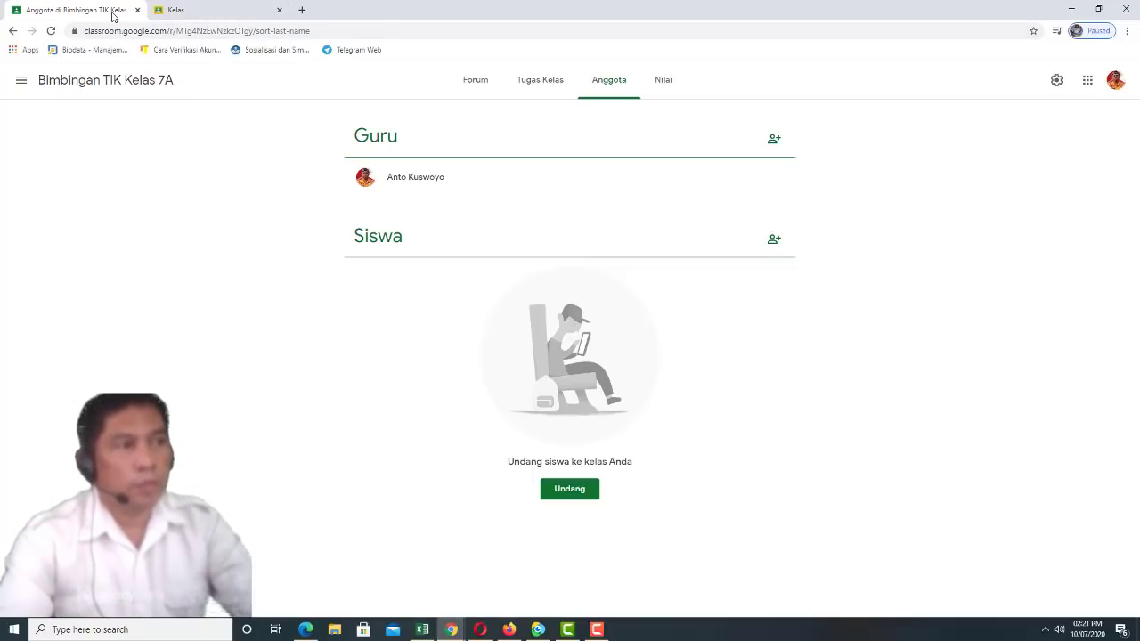
left_click(475, 80)
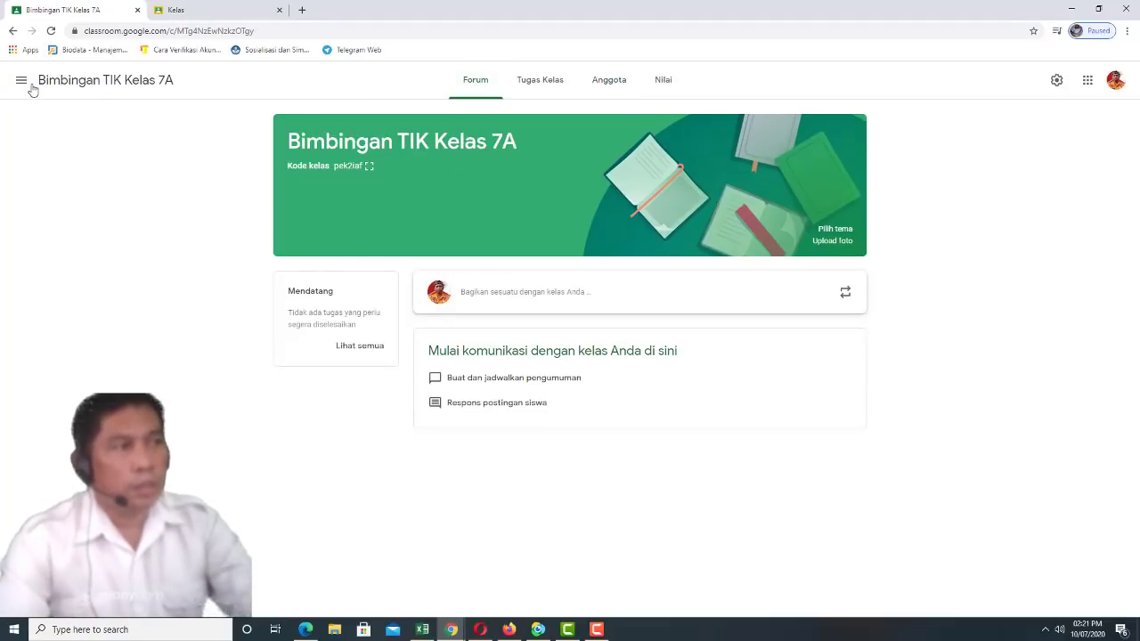
left_click(538, 83)
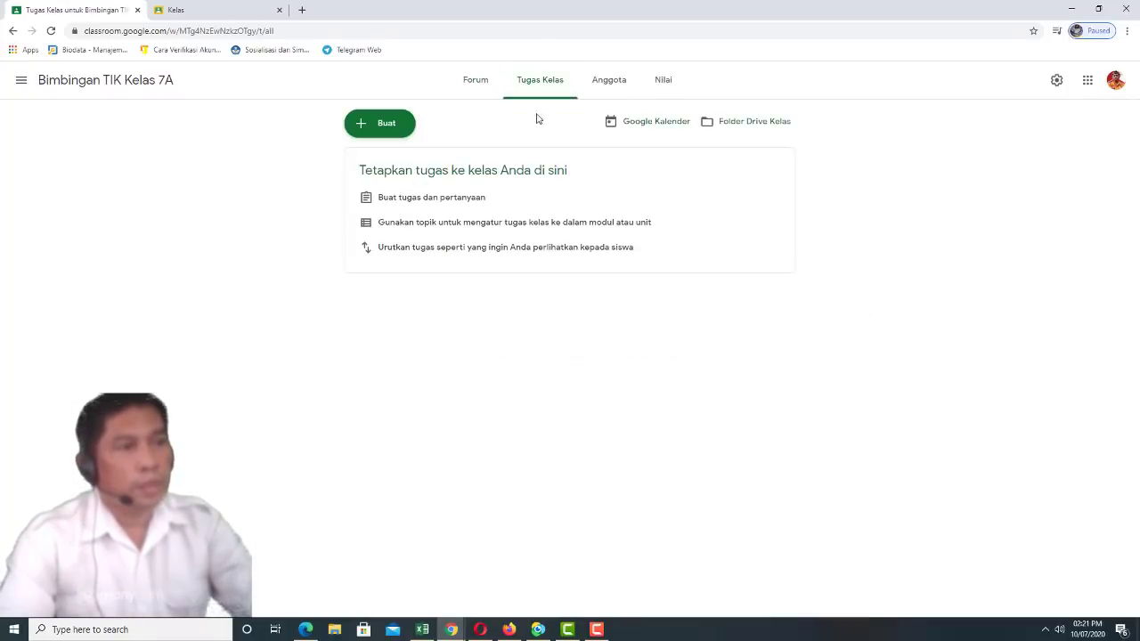
left_click(21, 81)
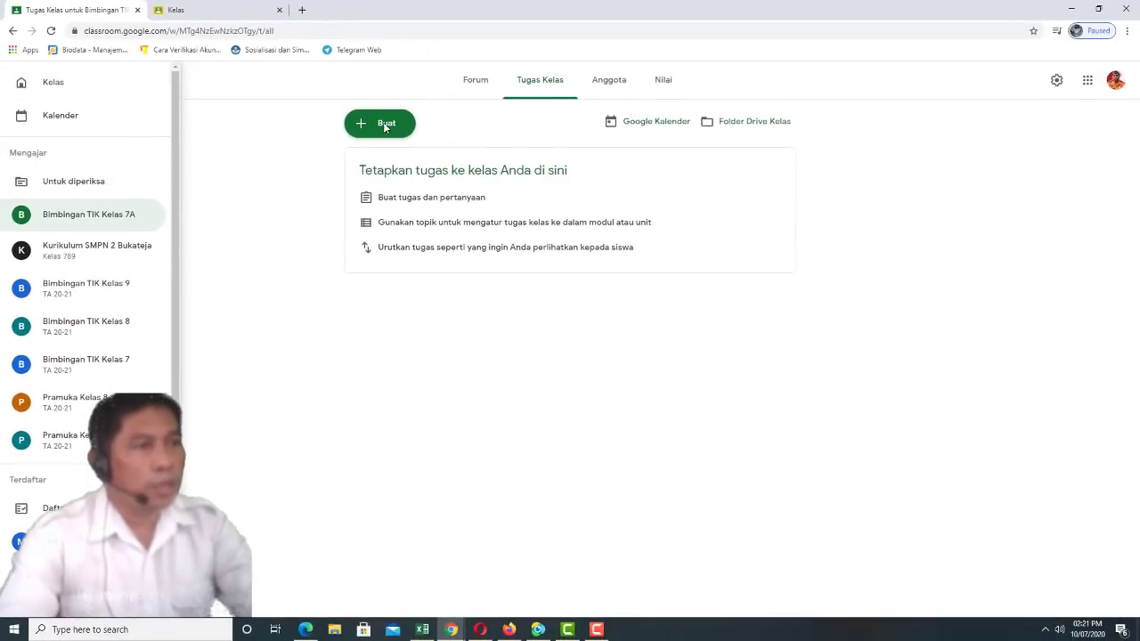
Hide the class list and bring up the Buat menu on Tugas Kelas
left_click(385, 127)
left_click(385, 128)
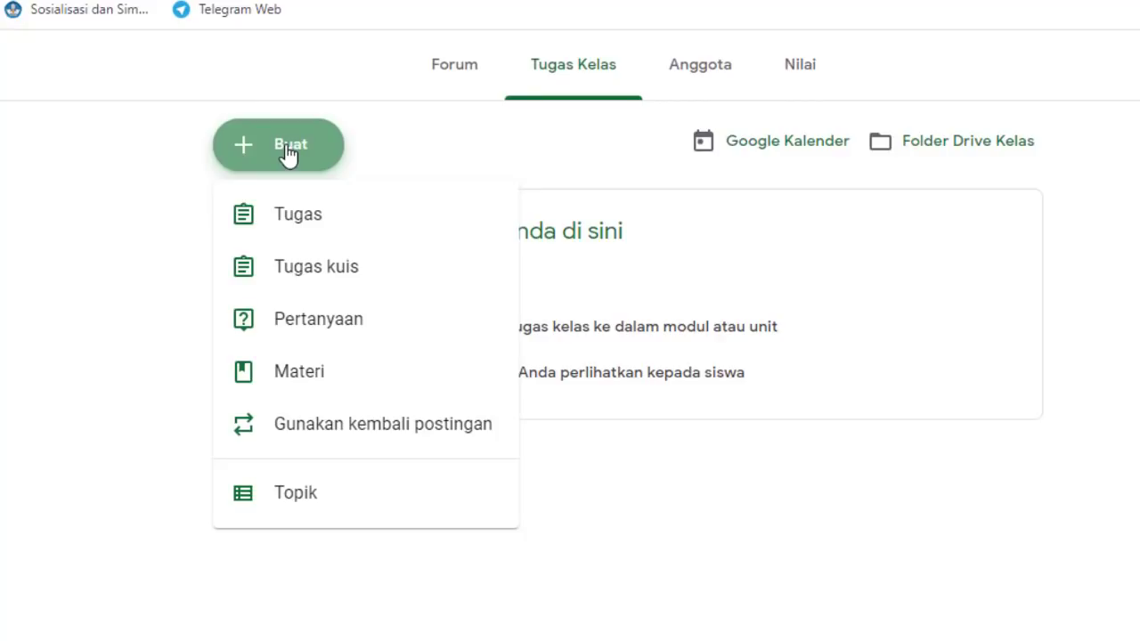
Add a classwork topic named 'Absen Siswa'
left_click(307, 506)
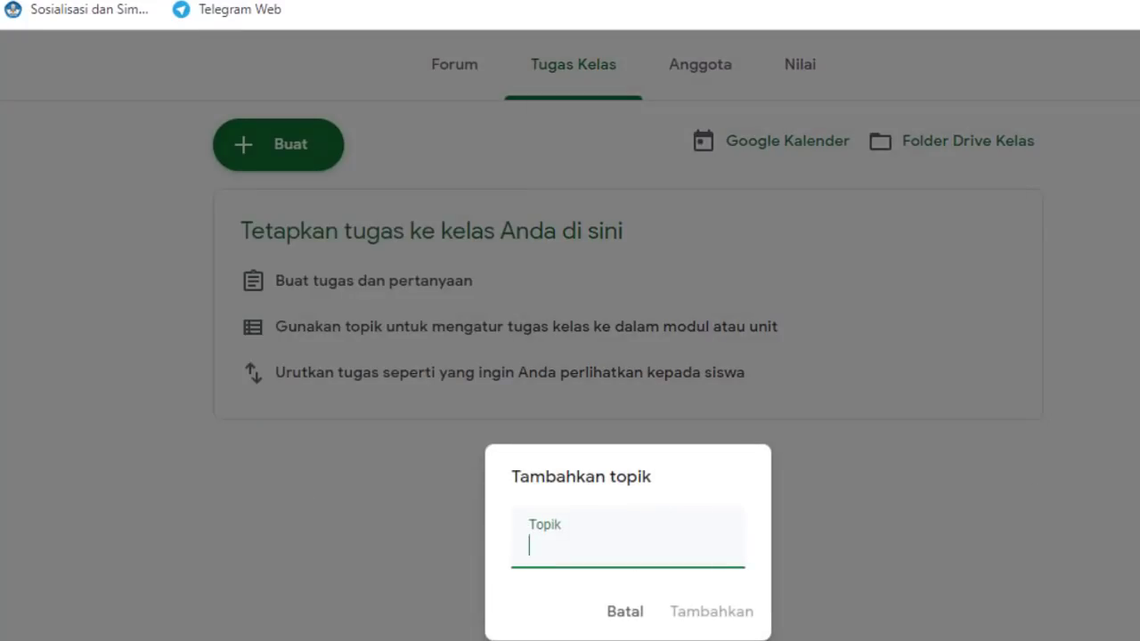
type("Absen ")
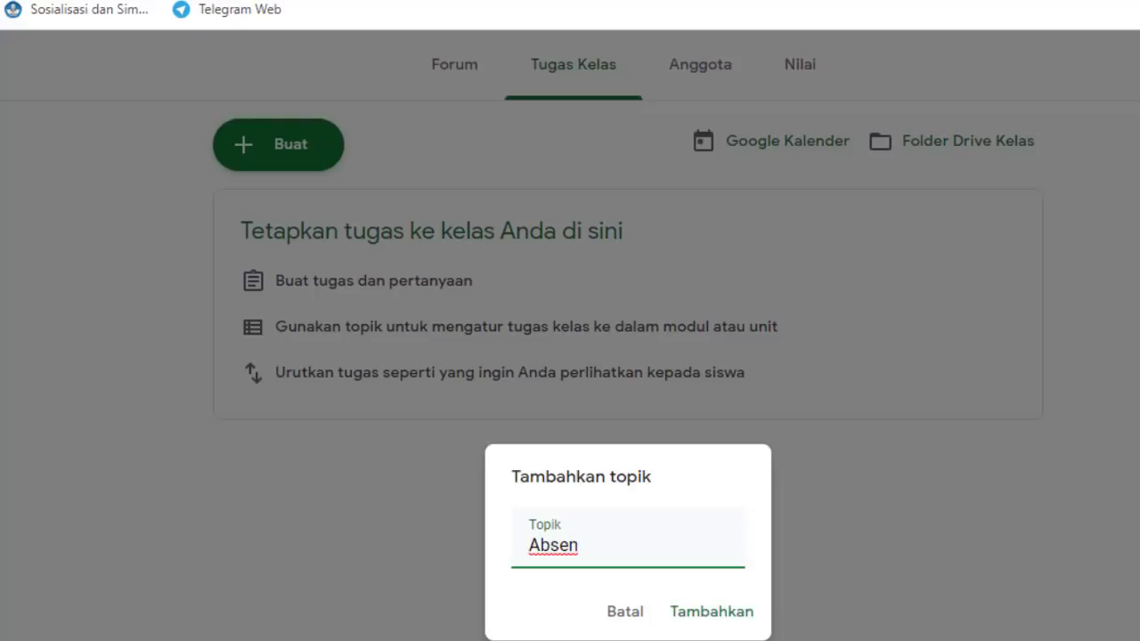
type("Siswa")
left_click(718, 614)
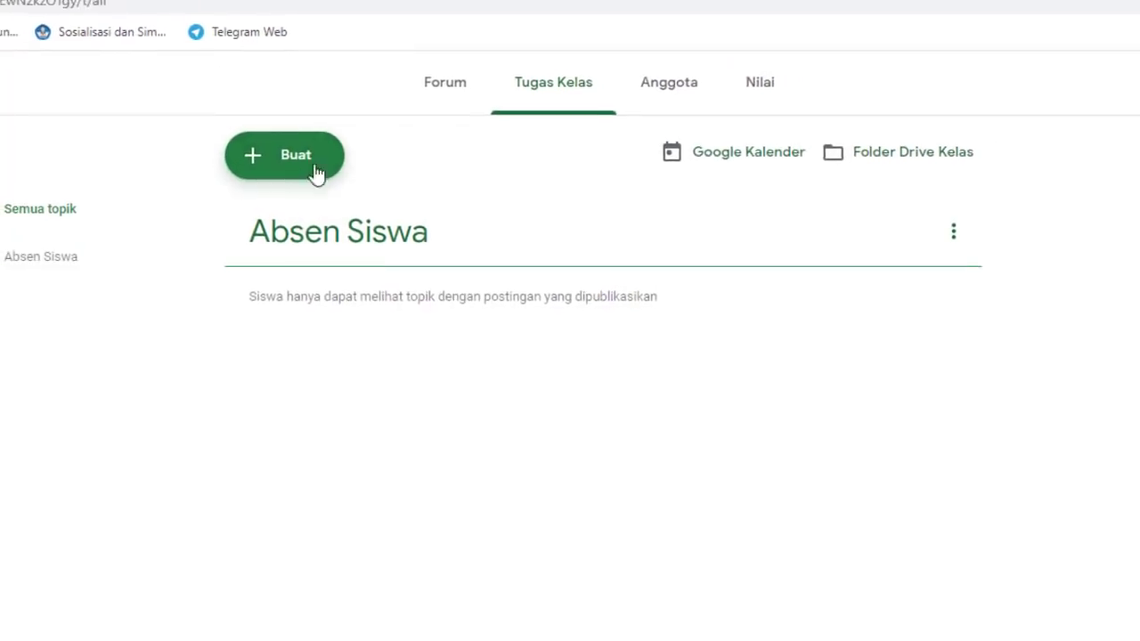
Add a second classwork topic named 'Materi Bimbingan TIK'
left_click(272, 164)
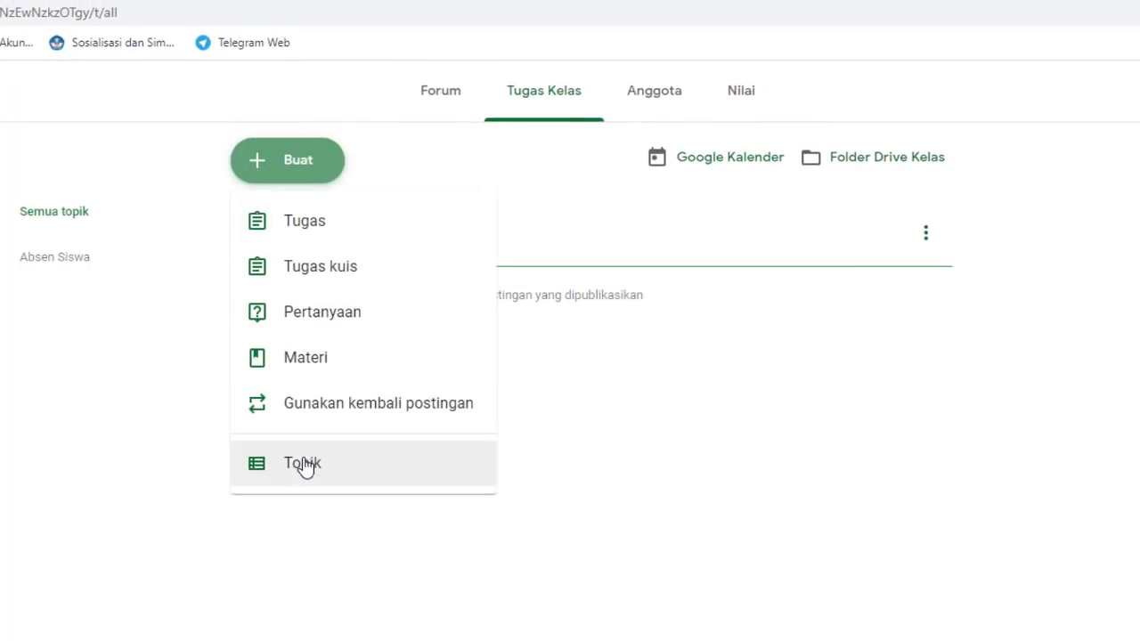
left_click(304, 464)
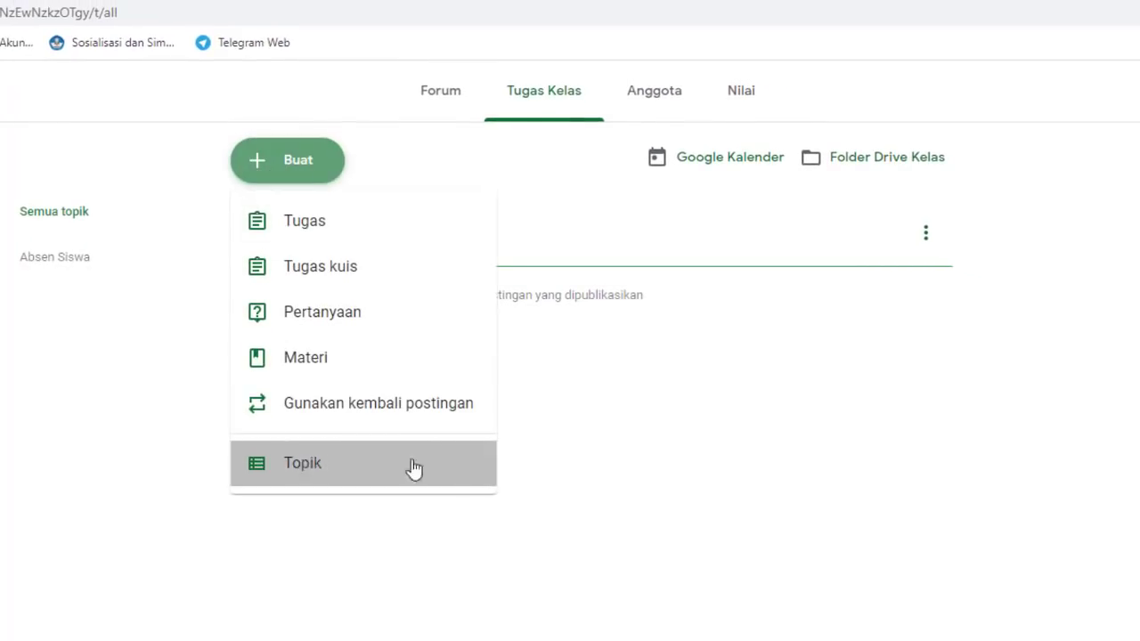
type("Materi")
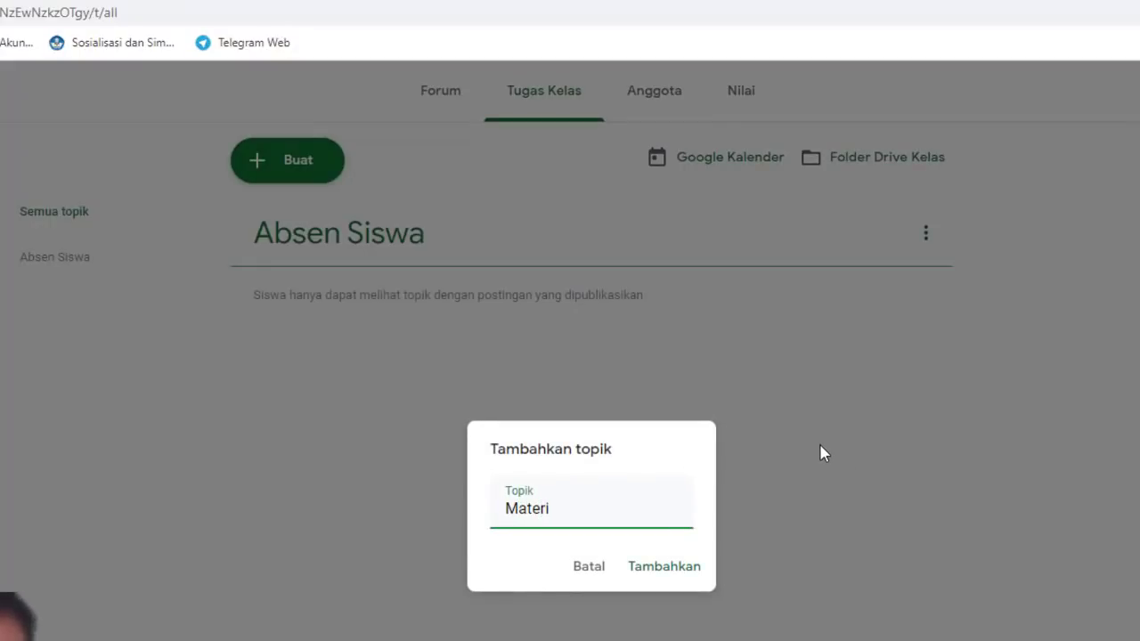
type(" Bimbingan")
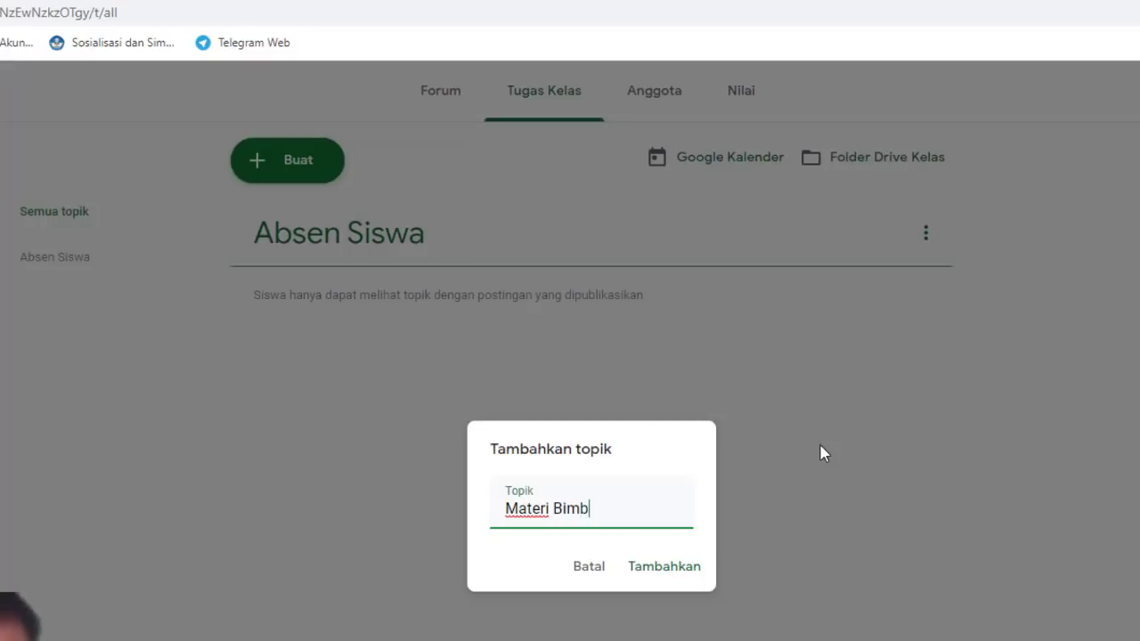
type("TIK")
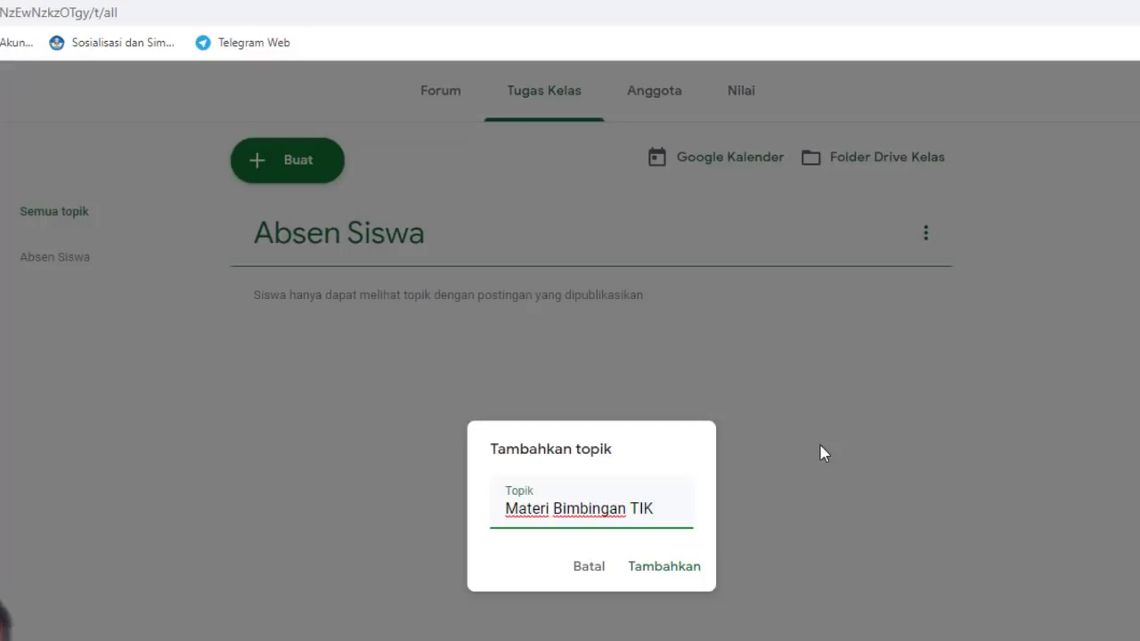
left_click(677, 577)
left_click(677, 577)
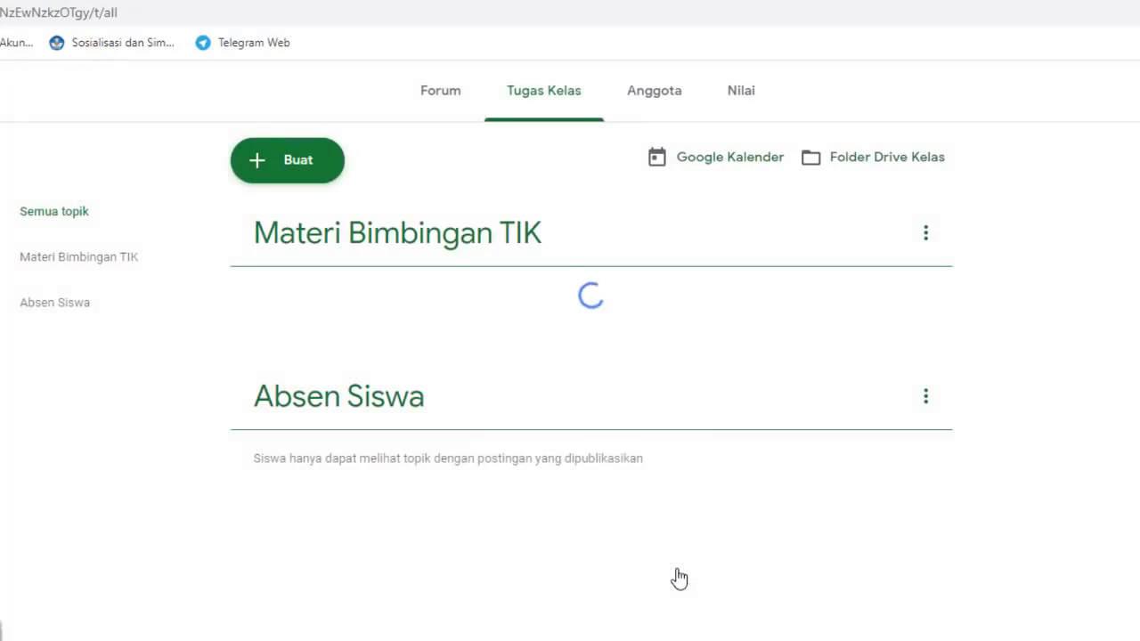
left_click(297, 172)
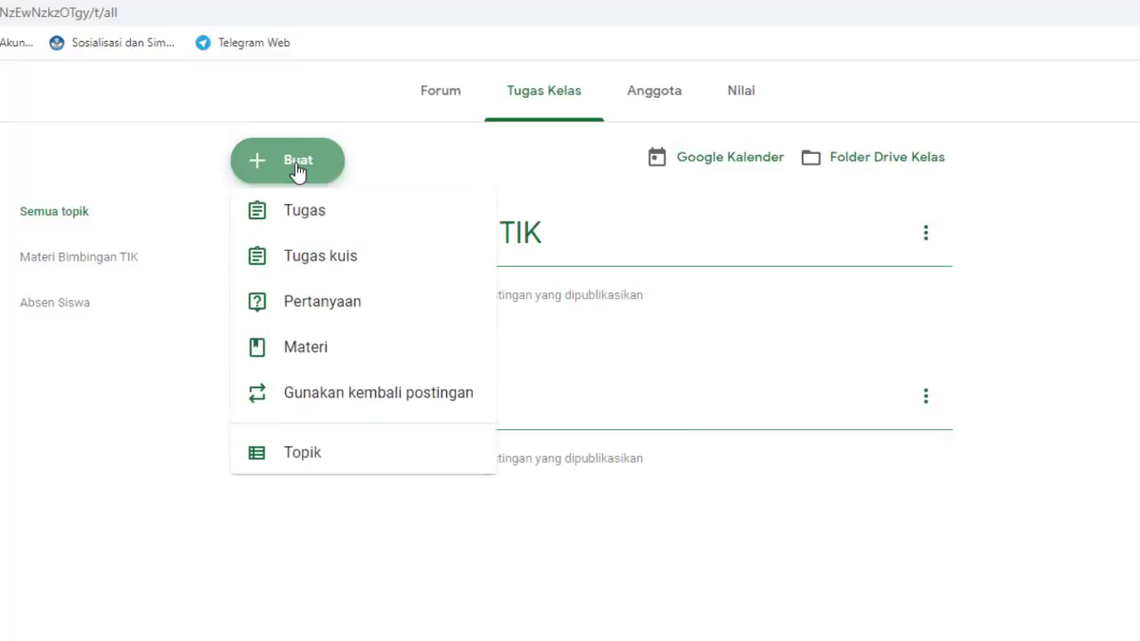
Add a classwork topic named 'Video Pembelajaran'
left_click(305, 470)
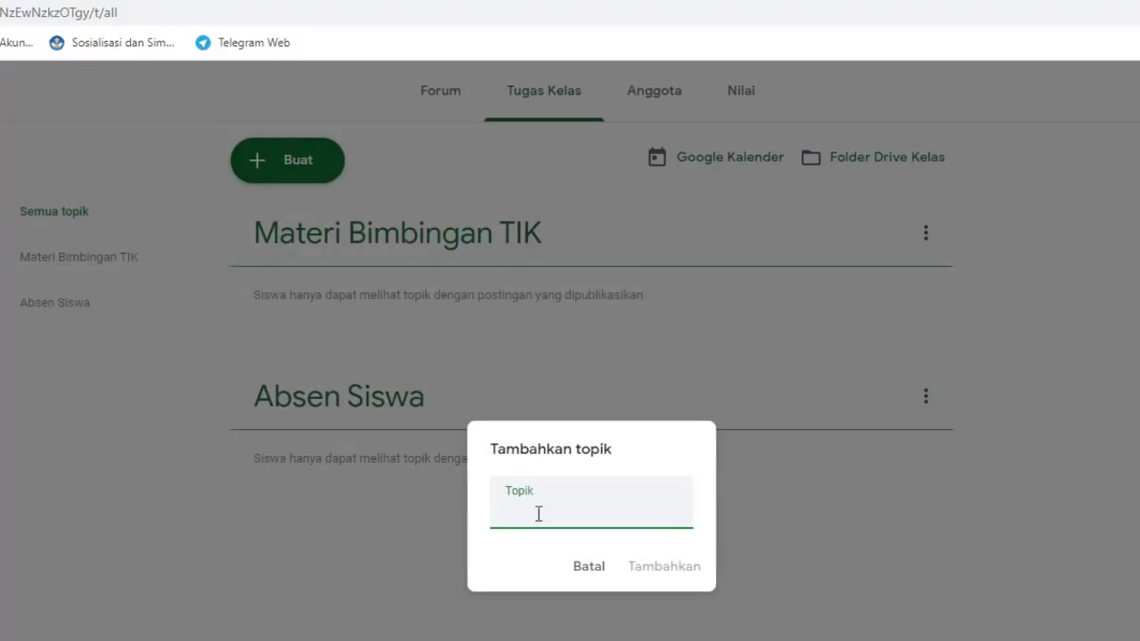
type("Vide")
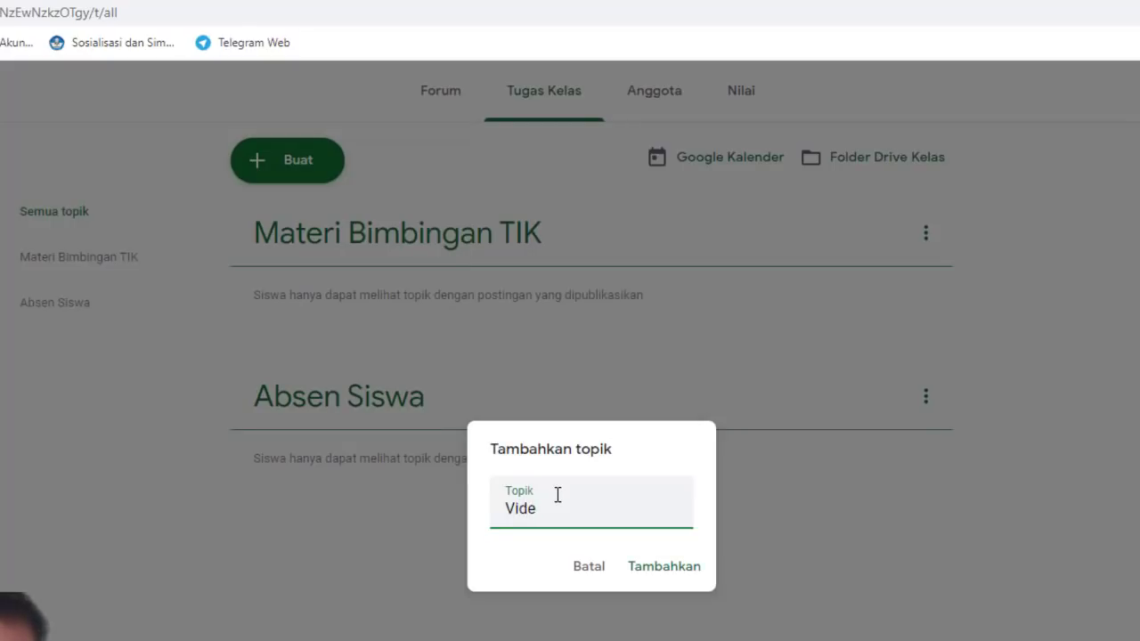
type("o Pembel")
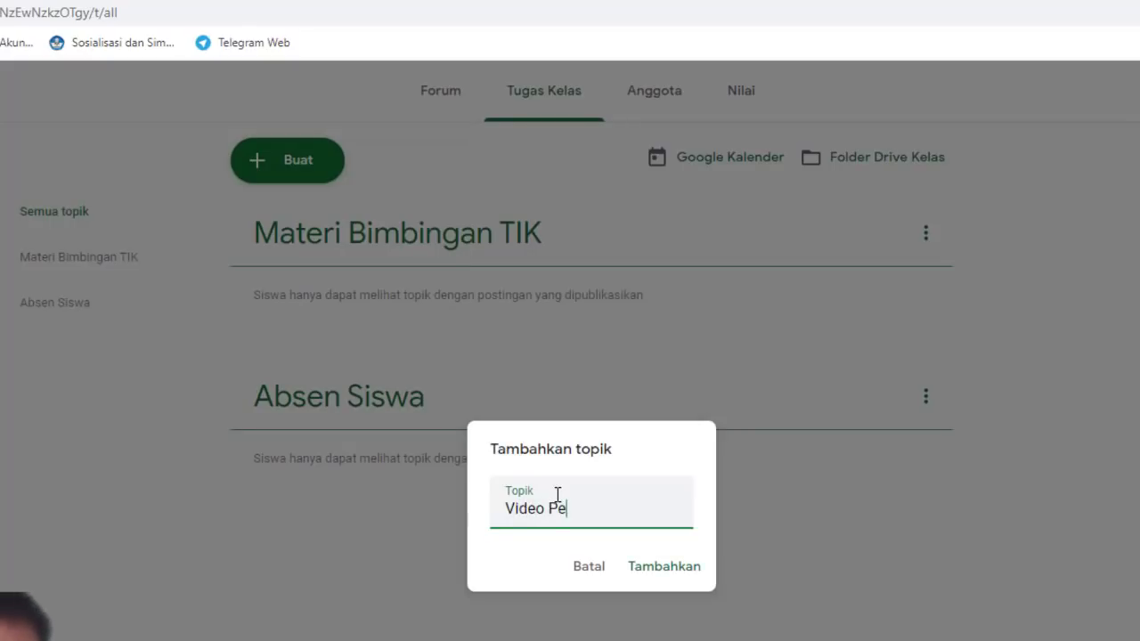
type("ajaran")
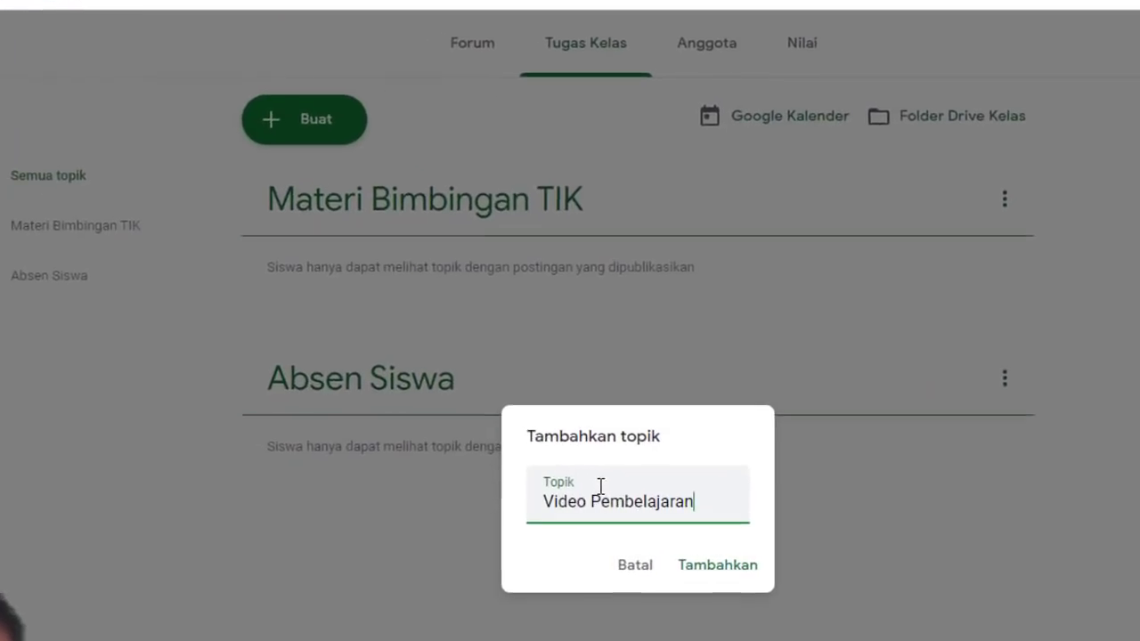
left_click(713, 568)
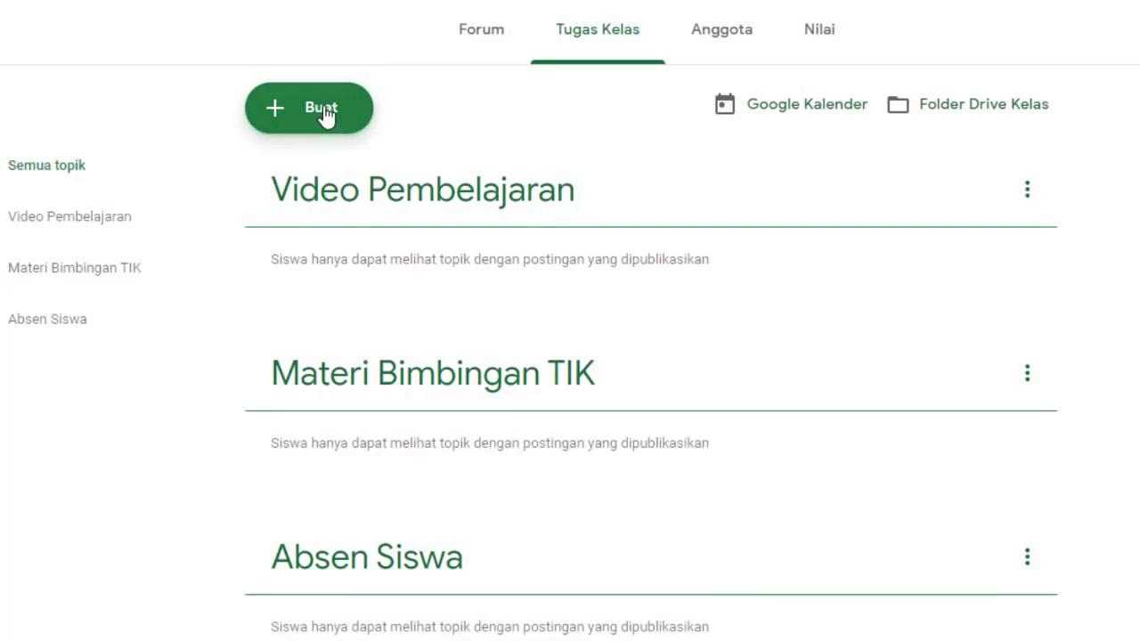
Add another classwork topic named 'Tugas Bimbingan TIK'
left_click(325, 113)
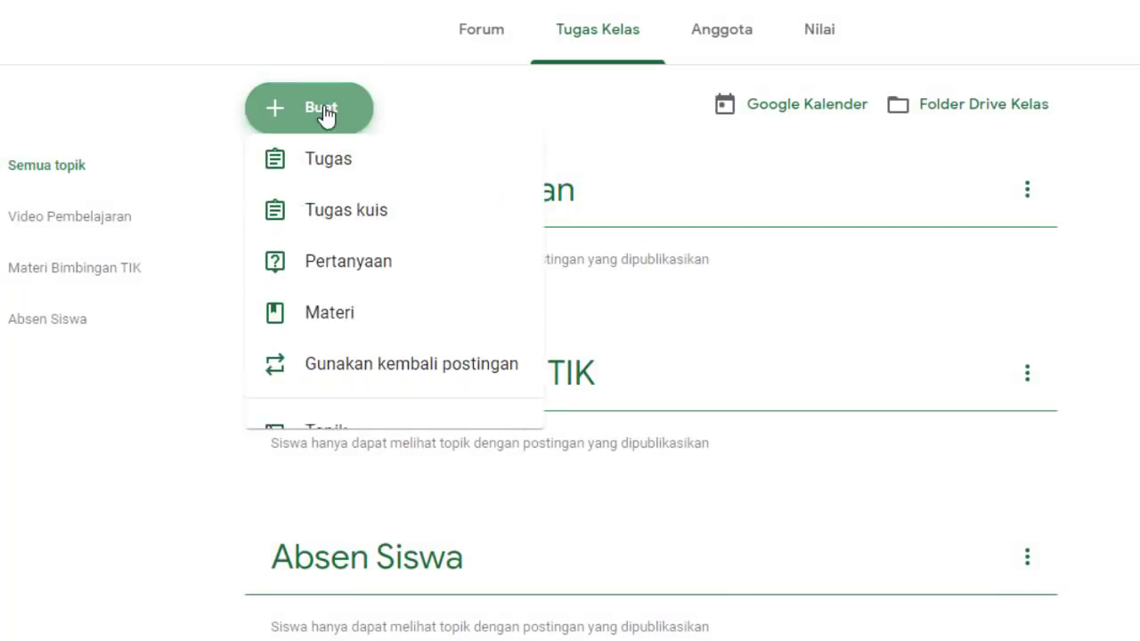
left_click(329, 453)
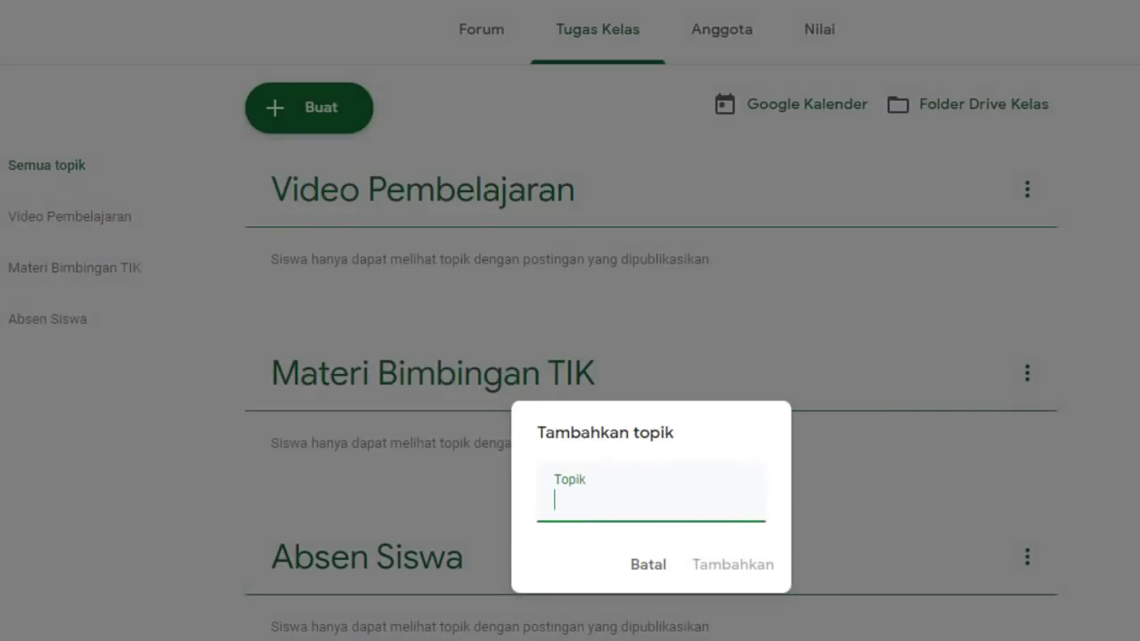
type("Tu")
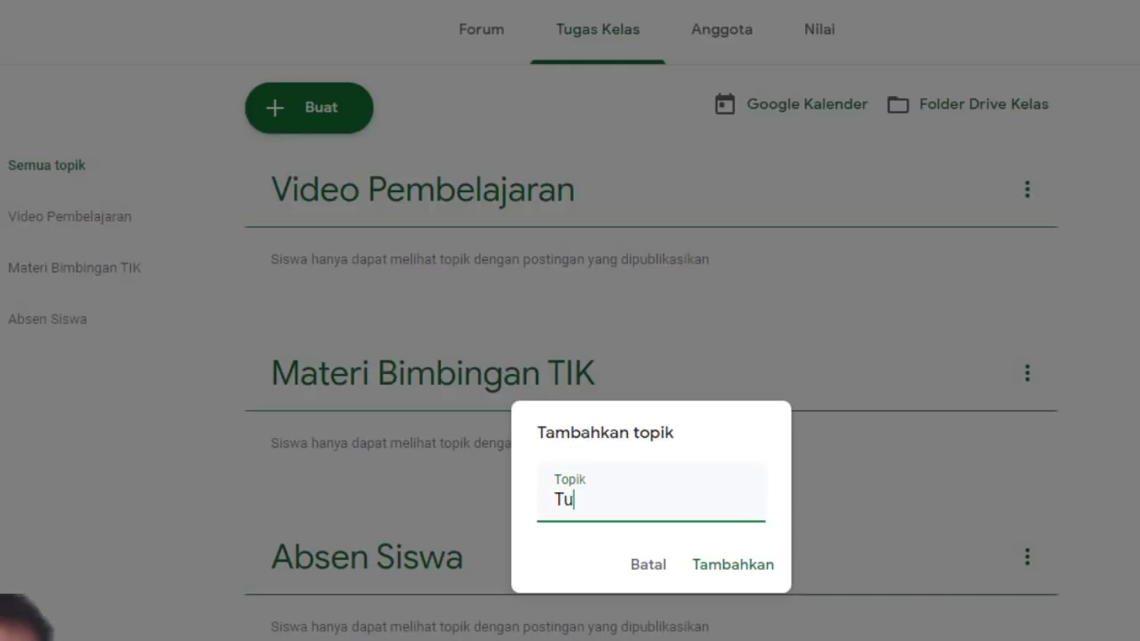
type("gas B")
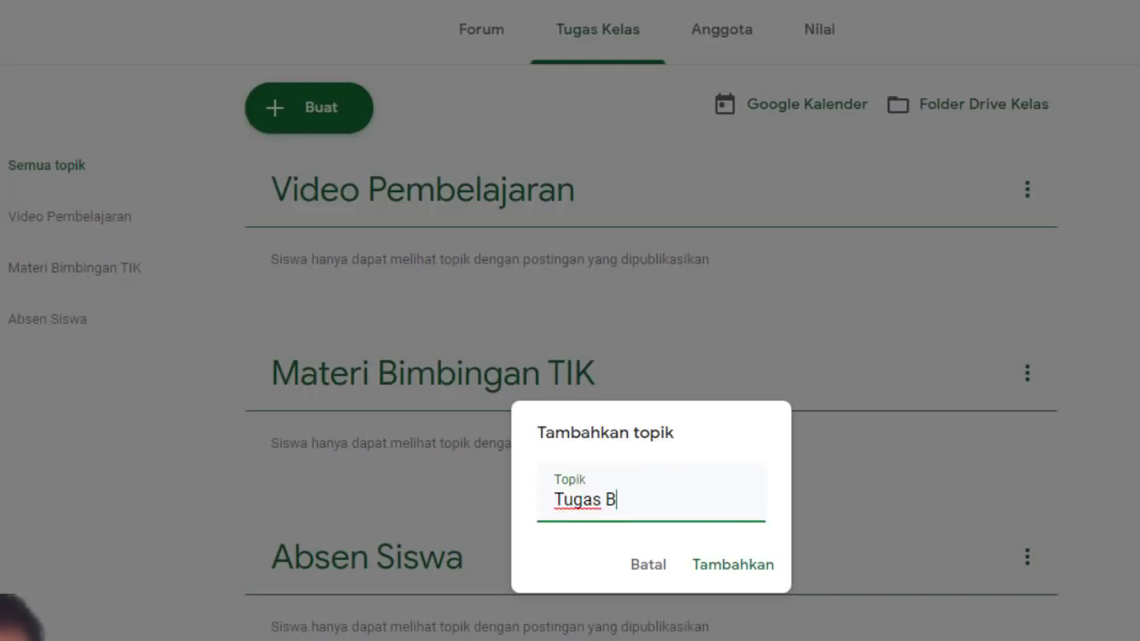
type("imbingan")
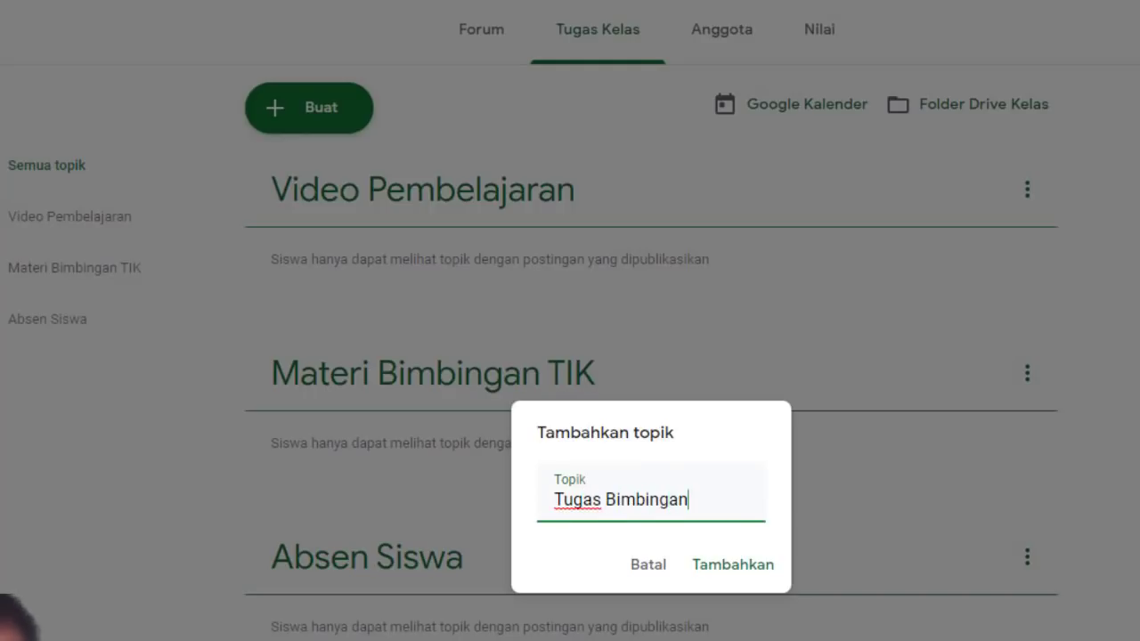
type(" TIK")
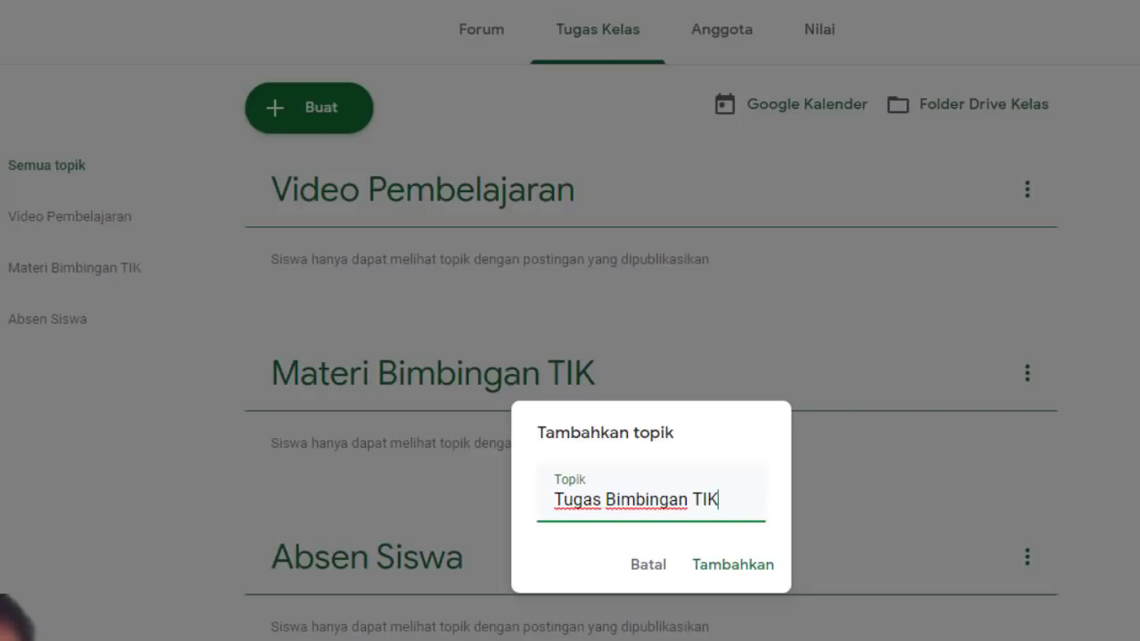
left_click(735, 567)
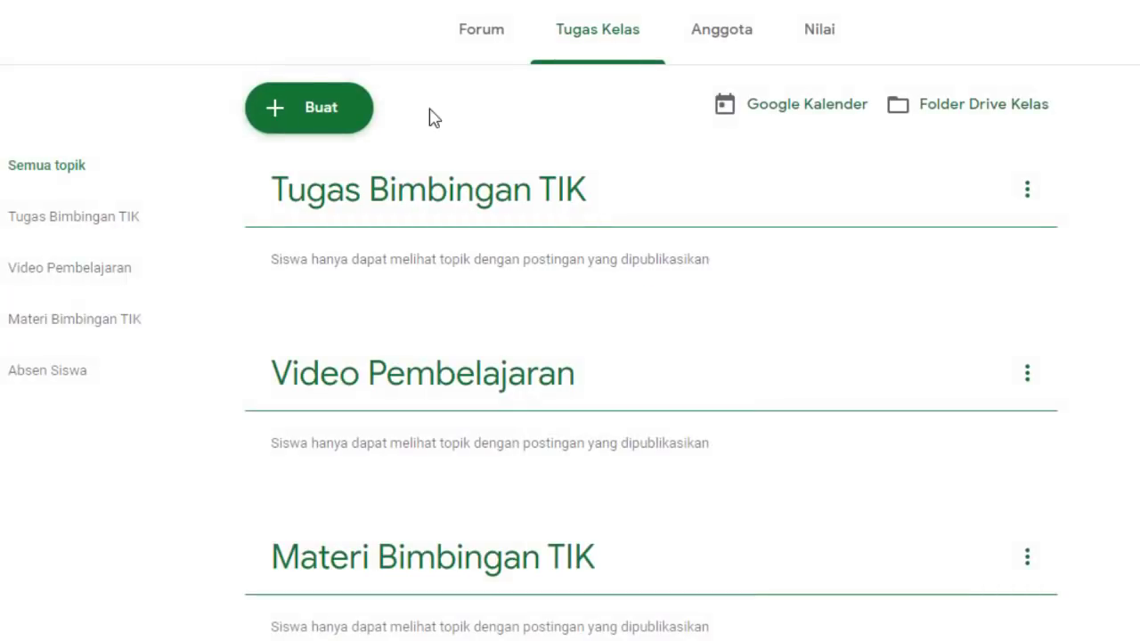
left_click(315, 110)
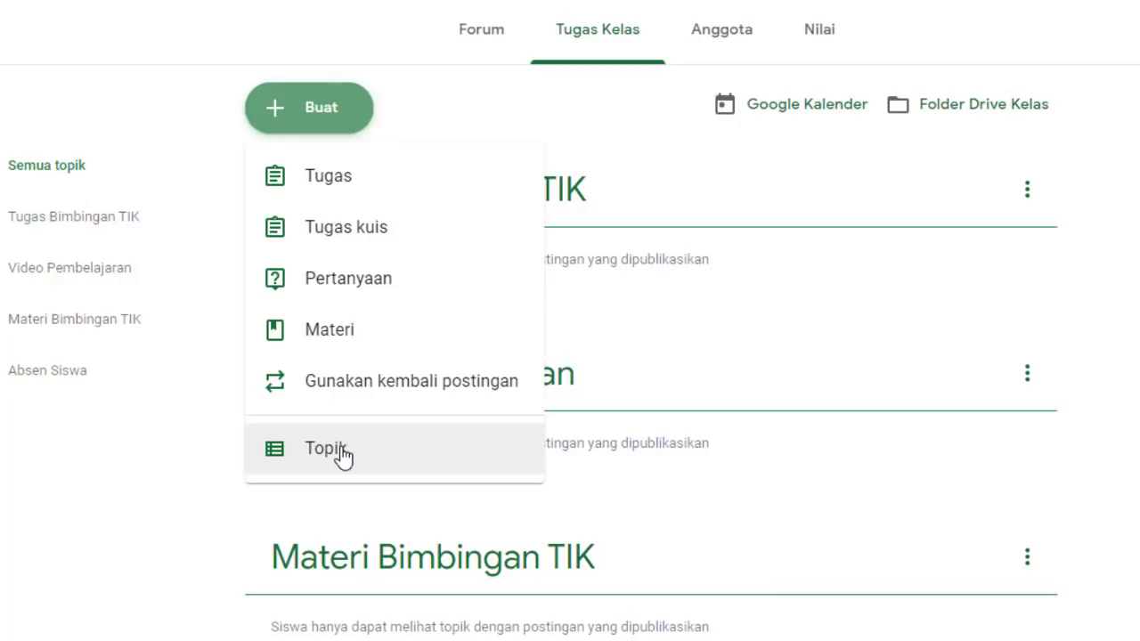
Create a fifth Classwork topic named 'Ulangan Harian'
left_click(343, 456)
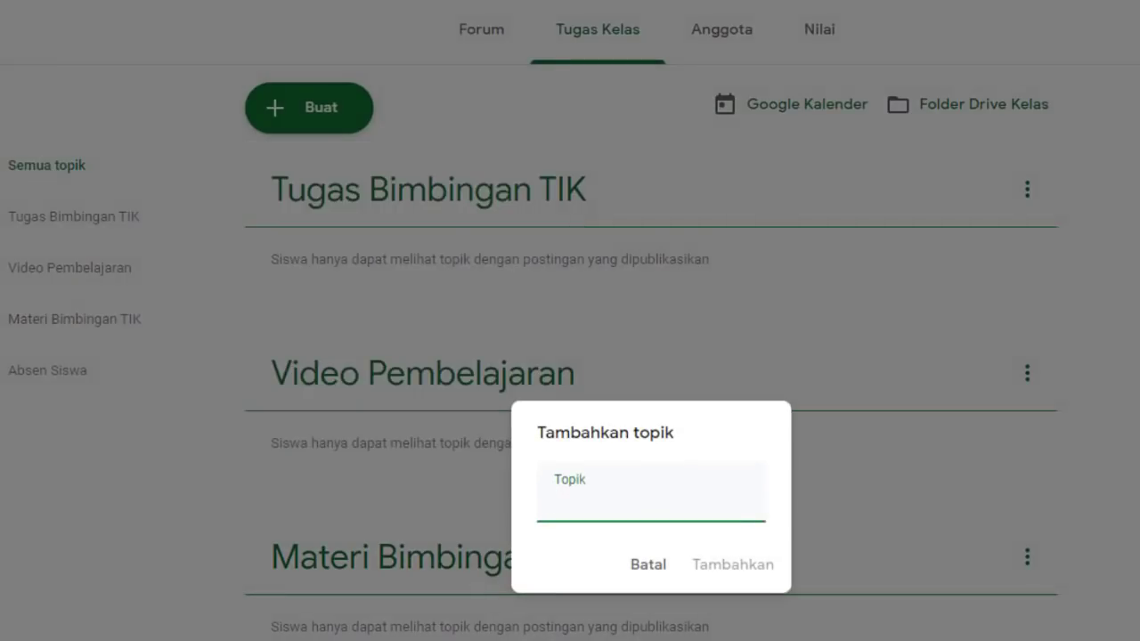
type("Ula")
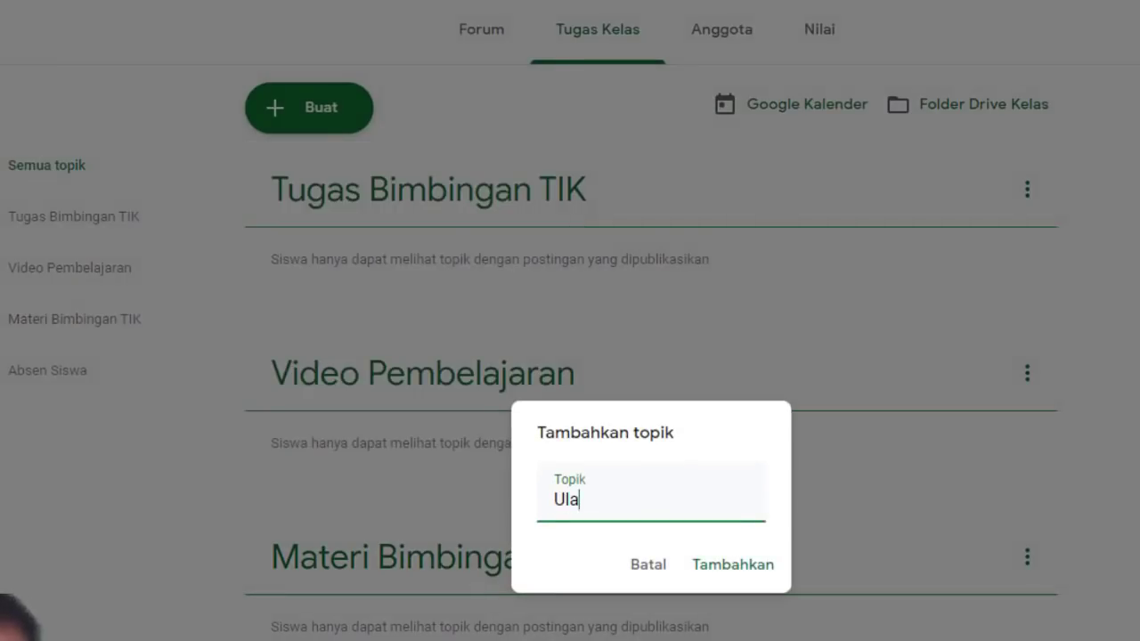
type("ngan Har")
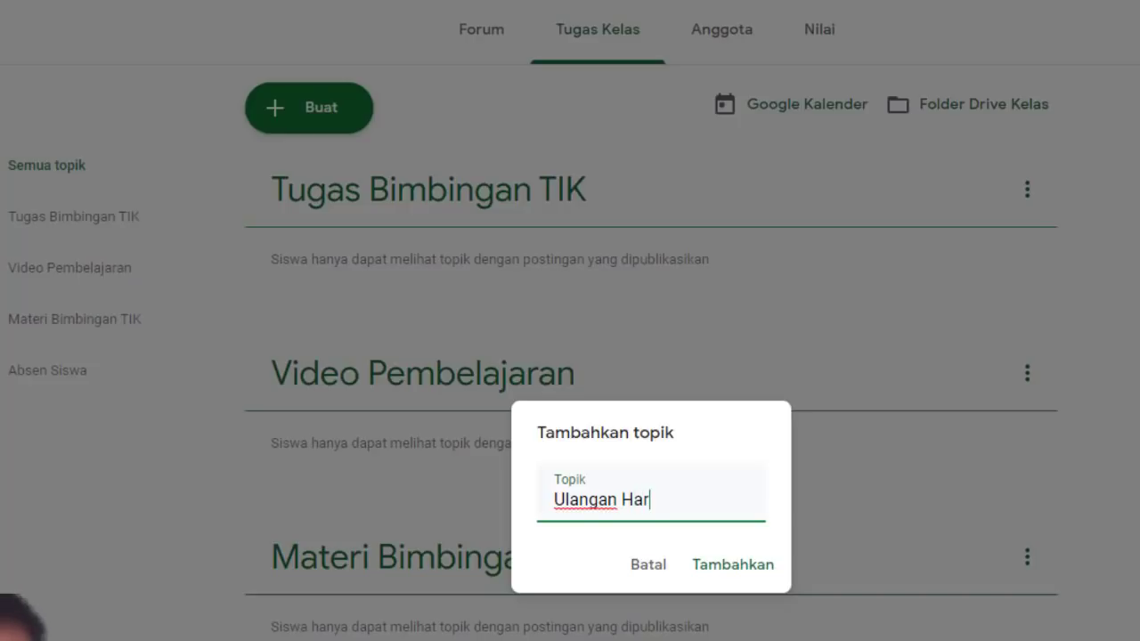
type("ian")
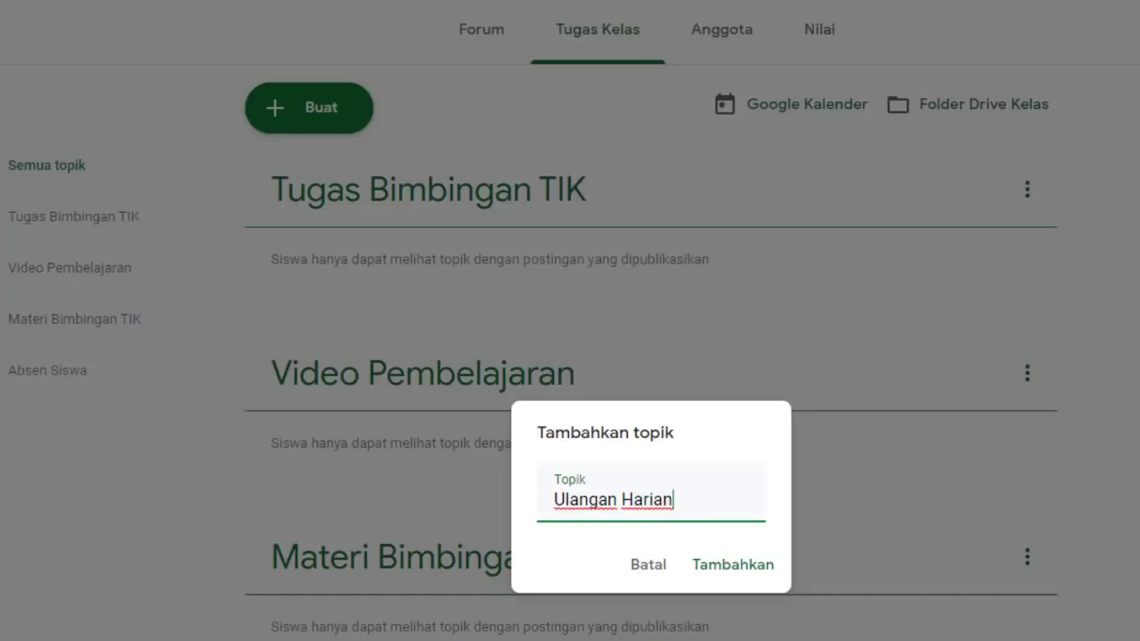
left_click(734, 567)
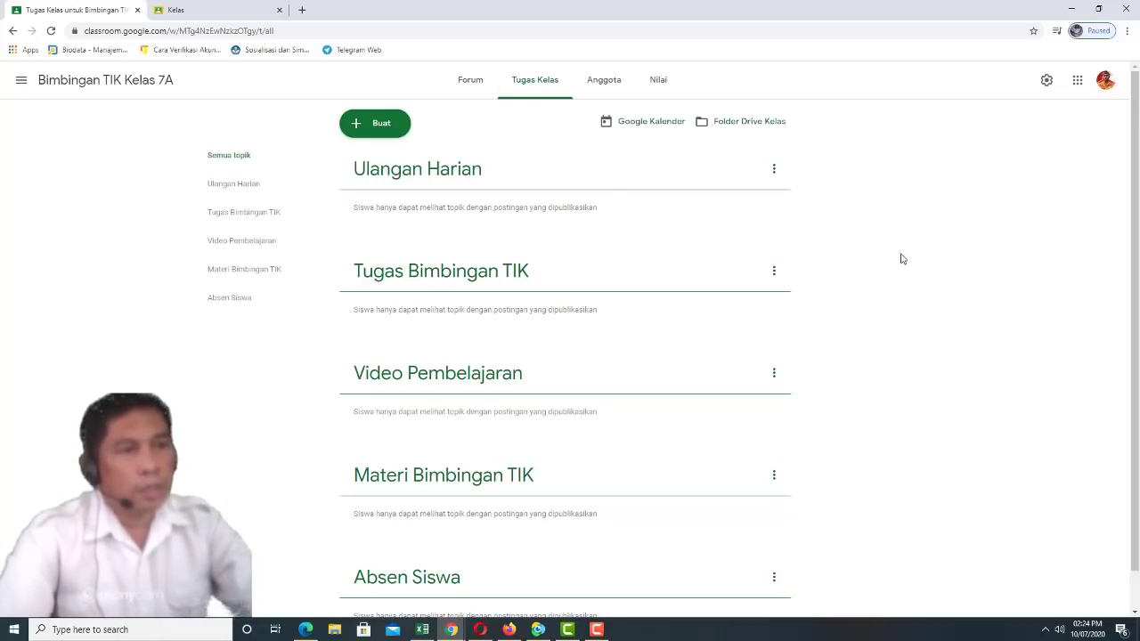
Review the five empty topics on Tugas Kelas, then bring up the Buat menu
scroll(900, 258, "down", 1)
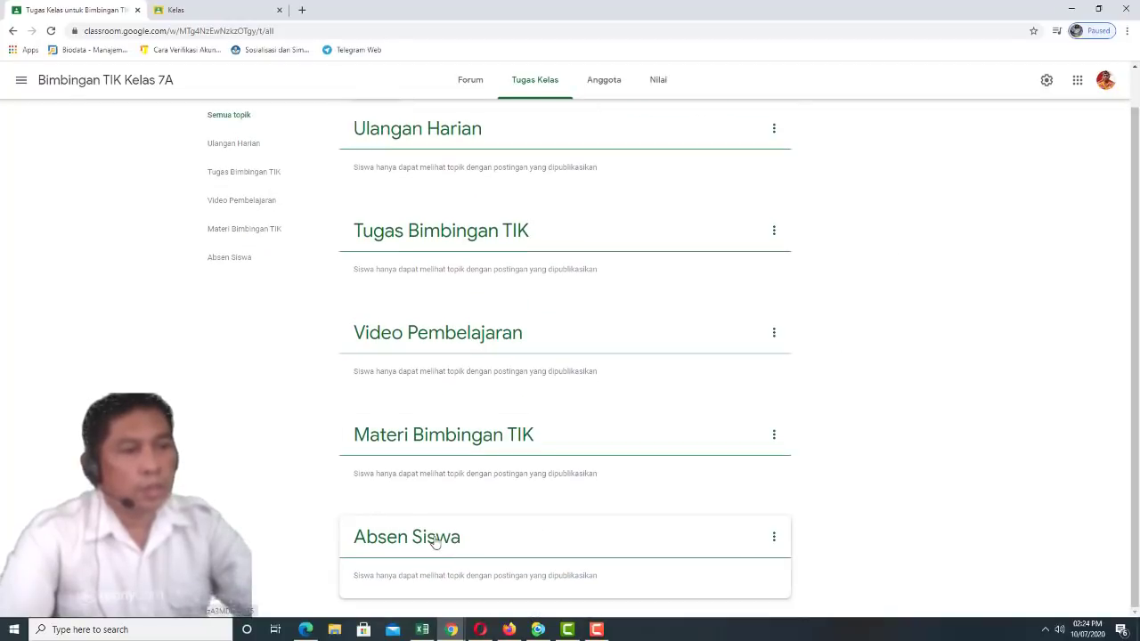
scroll(530, 227, "up", 1)
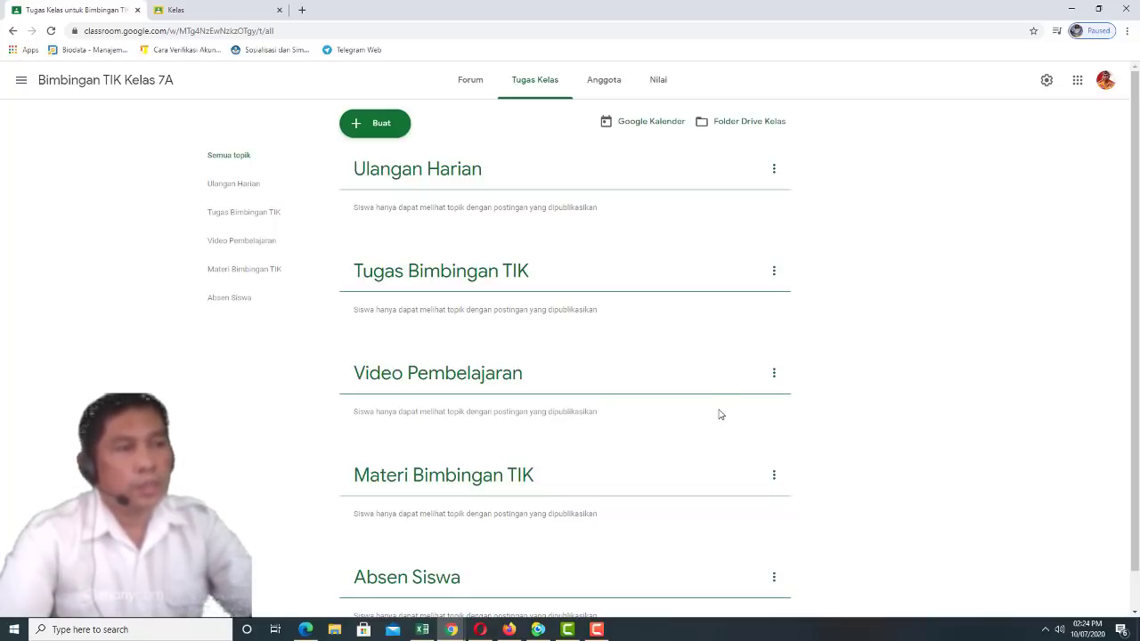
left_click(392, 119)
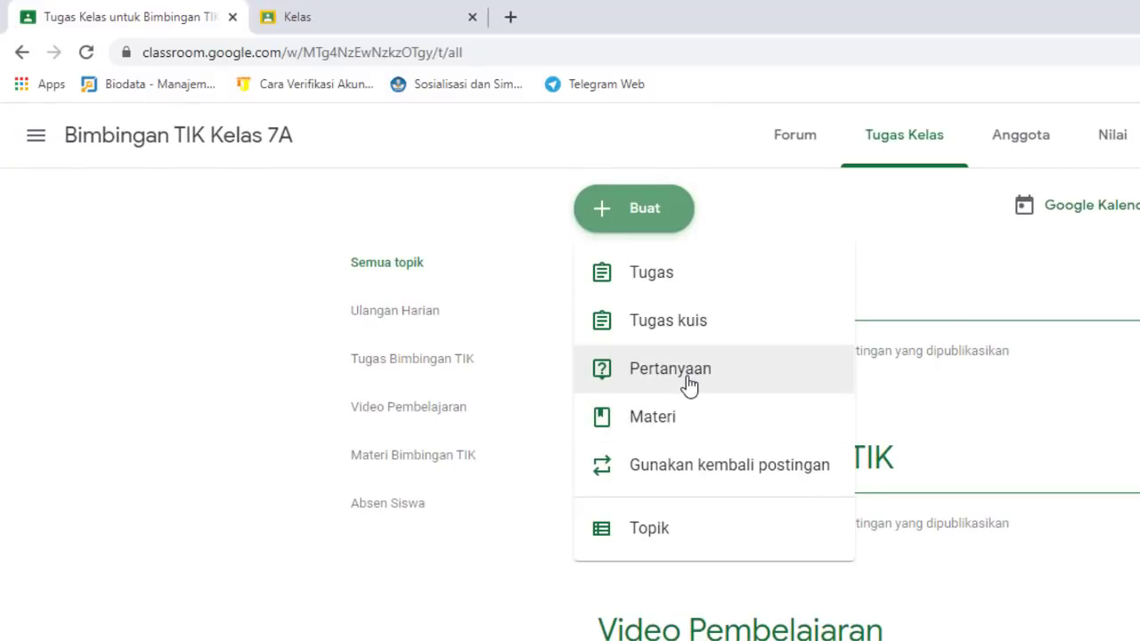
Start a question post titled 'Absen Kehadiran Bimbingan TIK Kelas 7A'
left_click(677, 369)
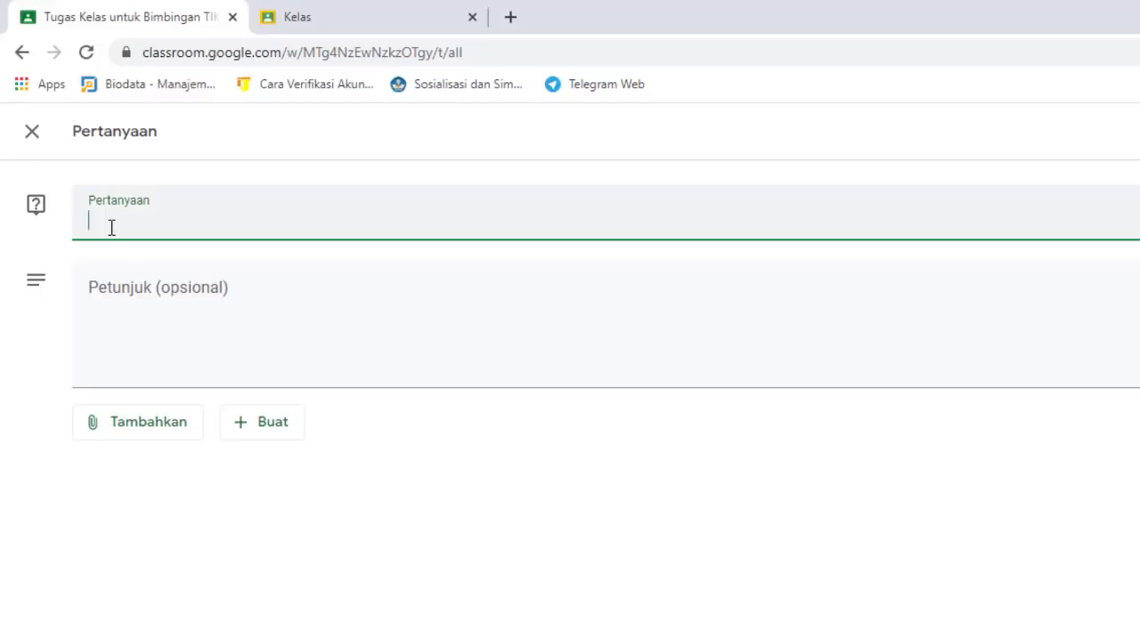
type("Absen Kehadiran")
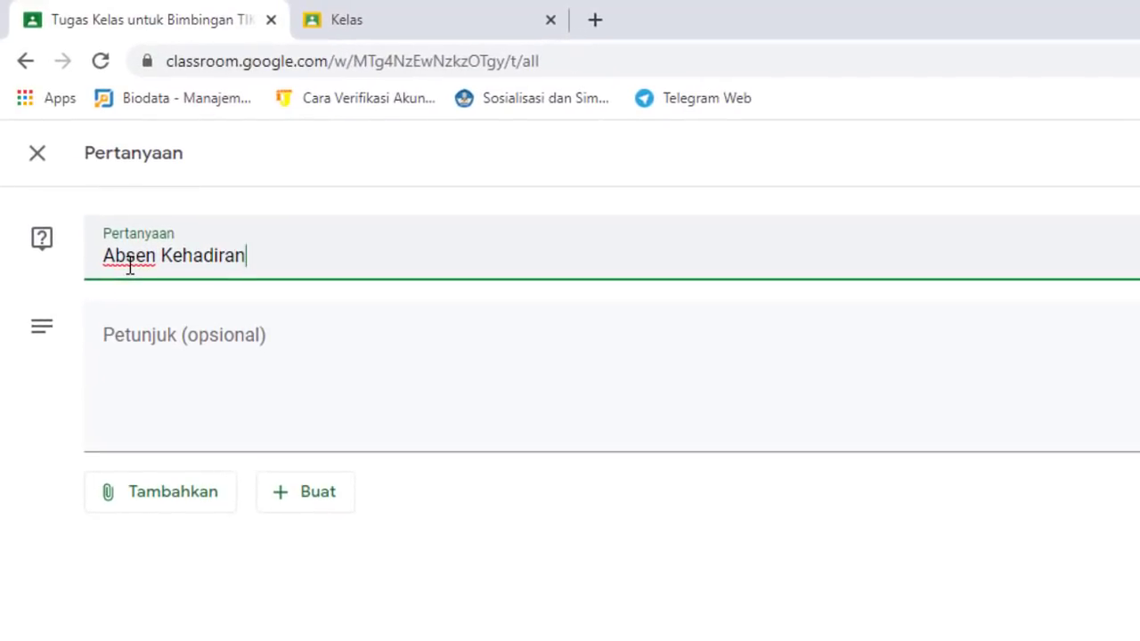
type(" Bimbingan")
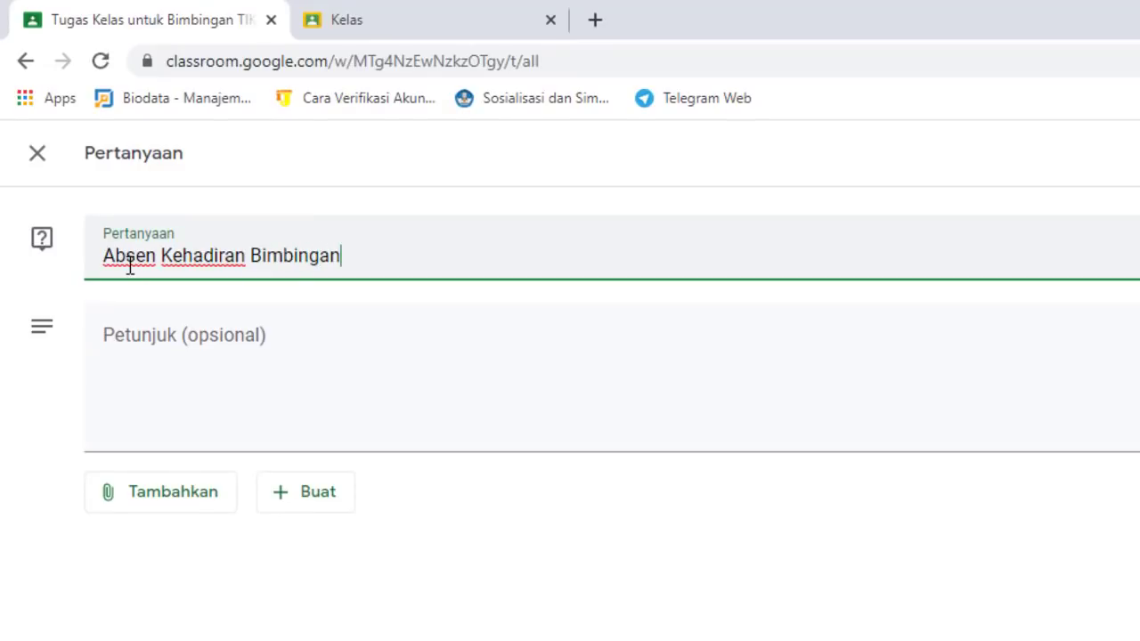
type(" T")
type("IKI")
type(" Ke")
type("l")
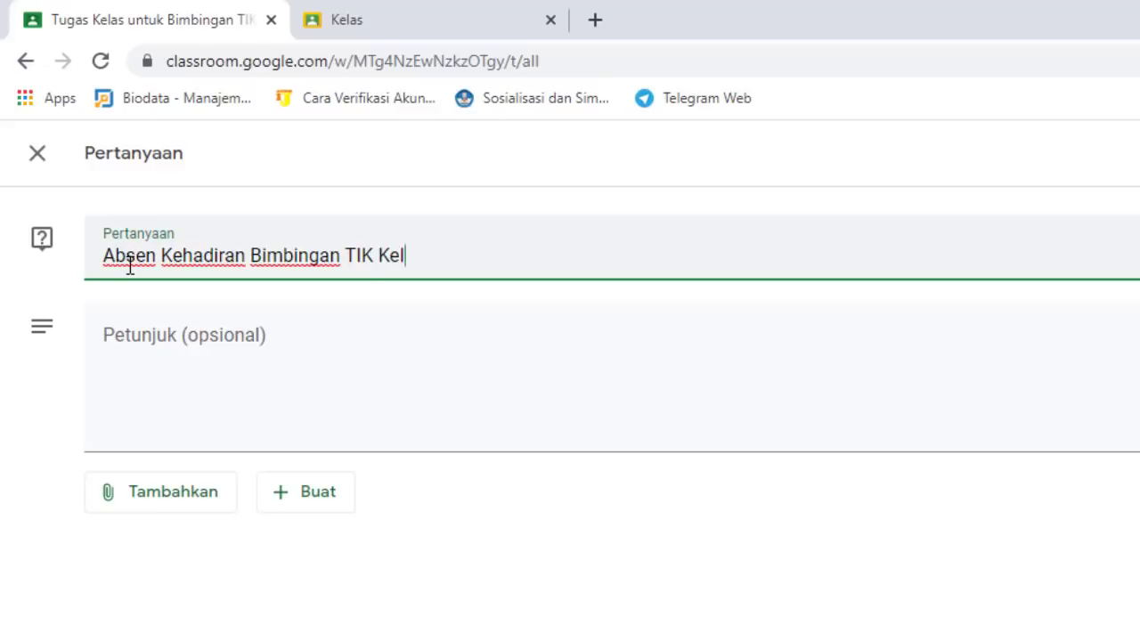
type("as 7A")
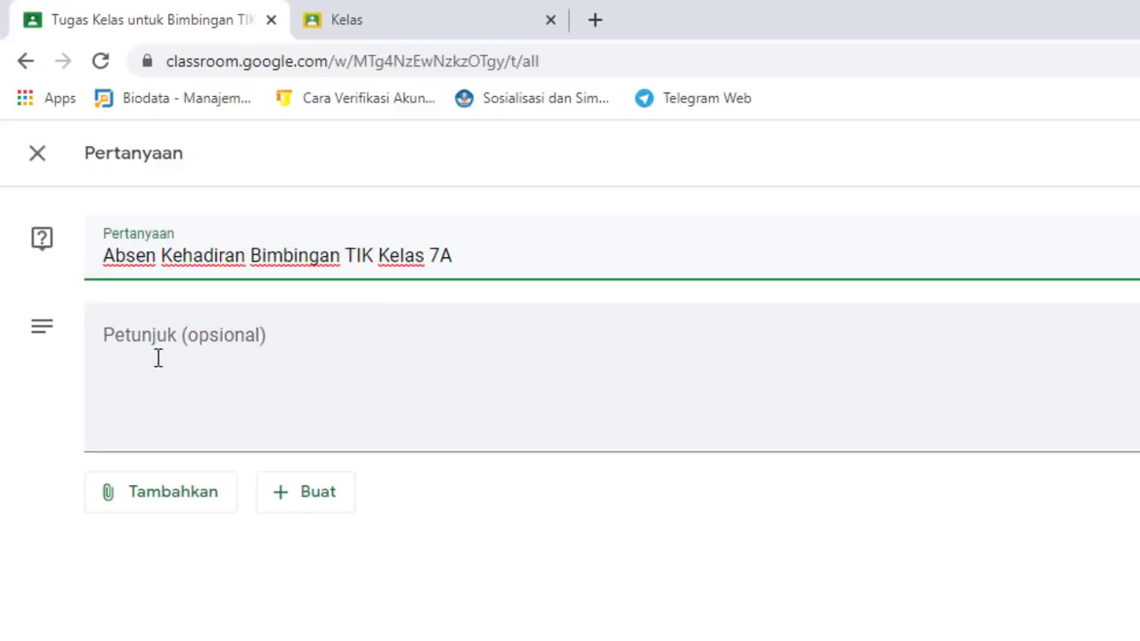
left_click(154, 331)
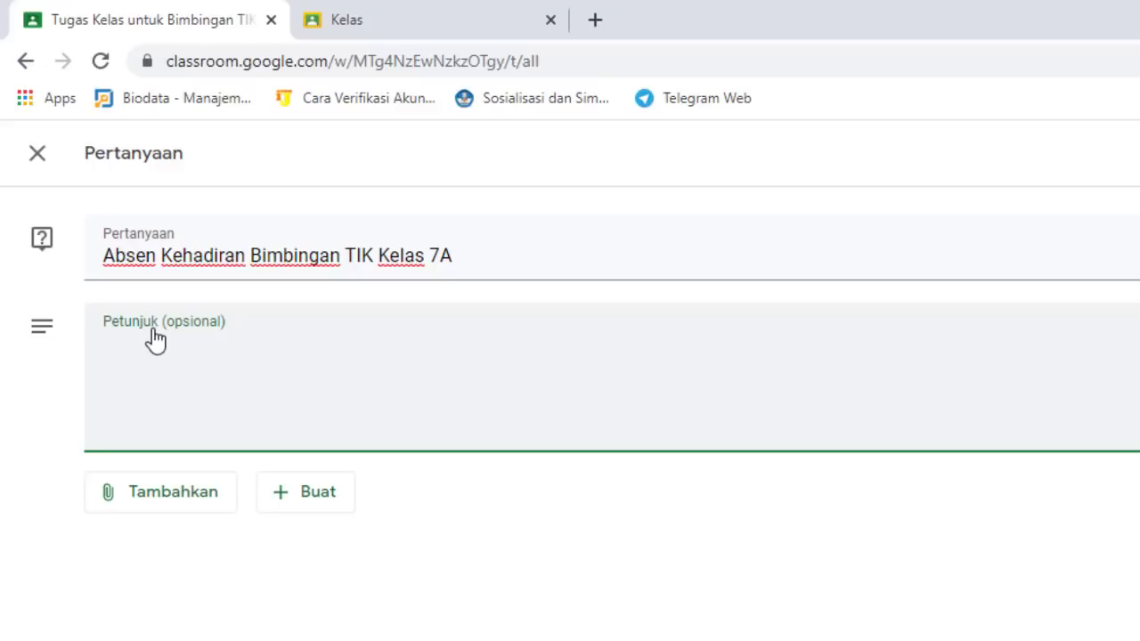
Write instruction line '1. Silahkan Melaksanakan Absensi Setiap Mengikuti Bimbingan TIK' above the Klik Hadir line
type("Klik")
type("Hadir Apabila")
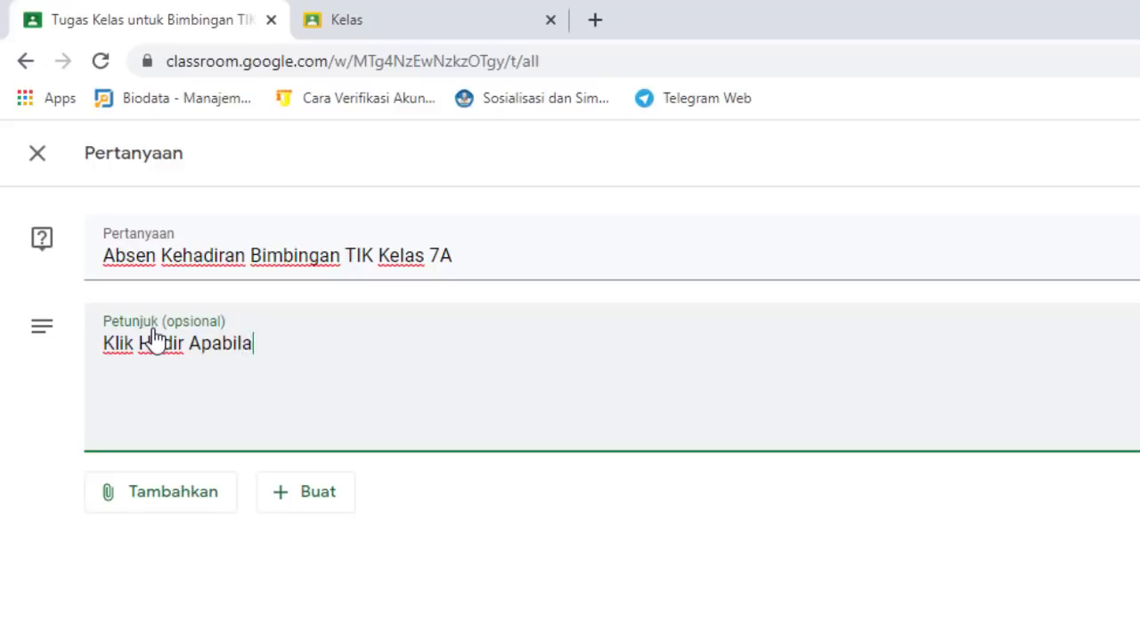
type(" Bisa M")
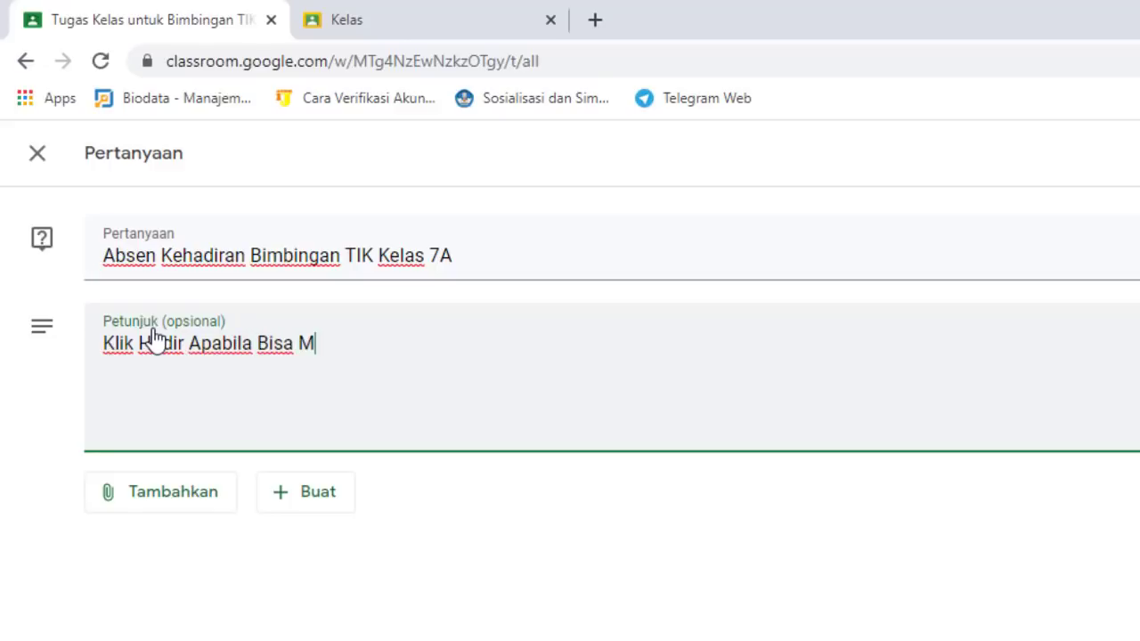
type("engikut")
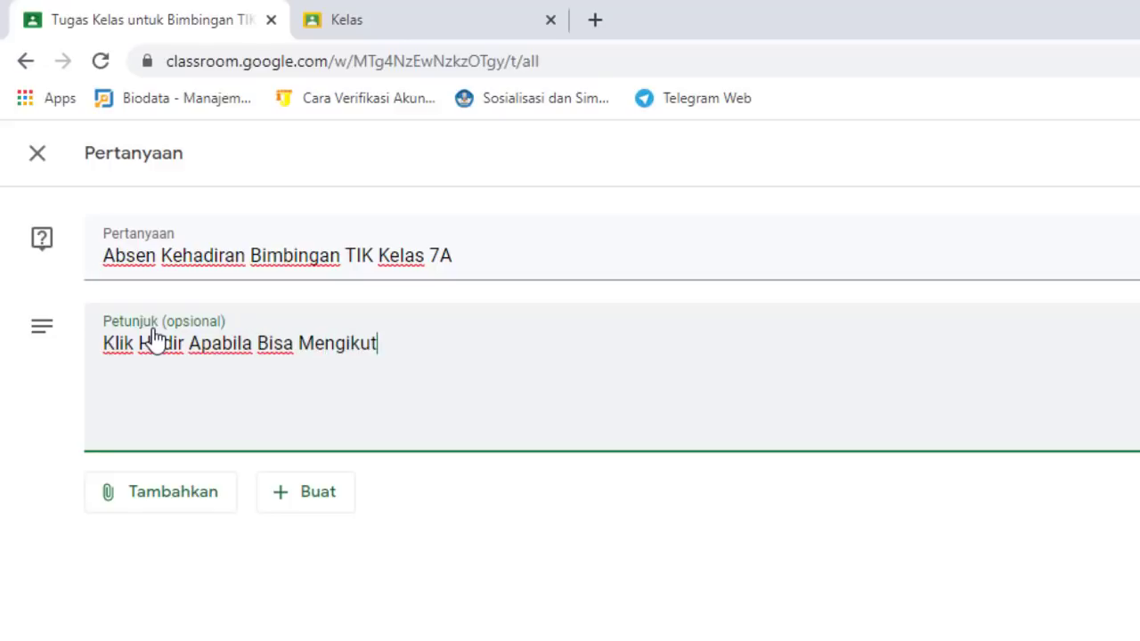
type("i Pembel")
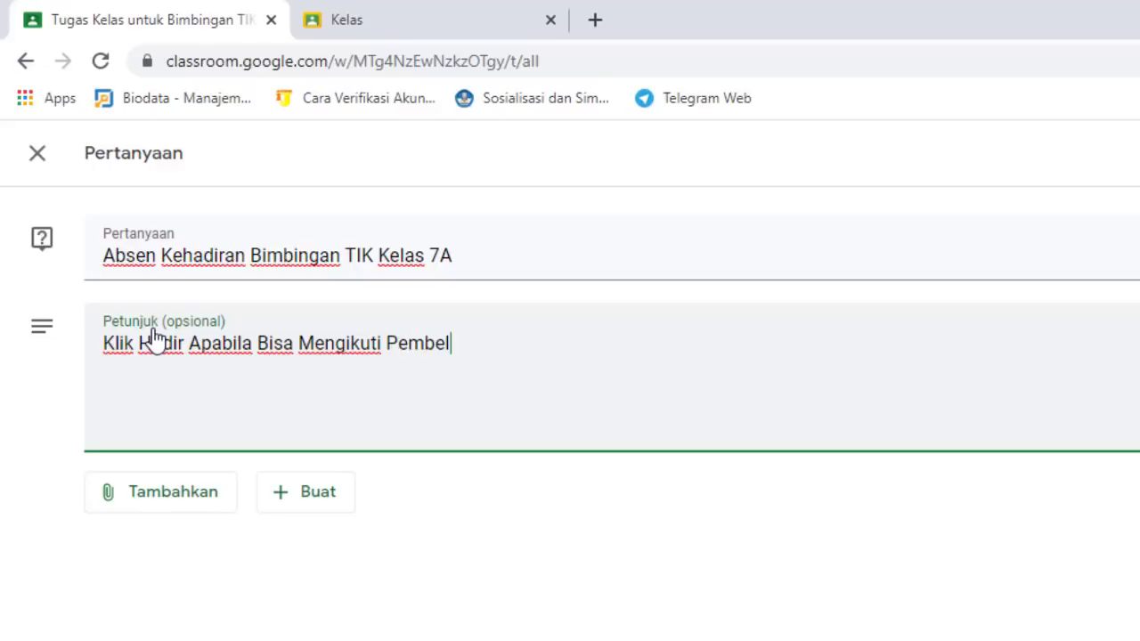
type("ajaran")
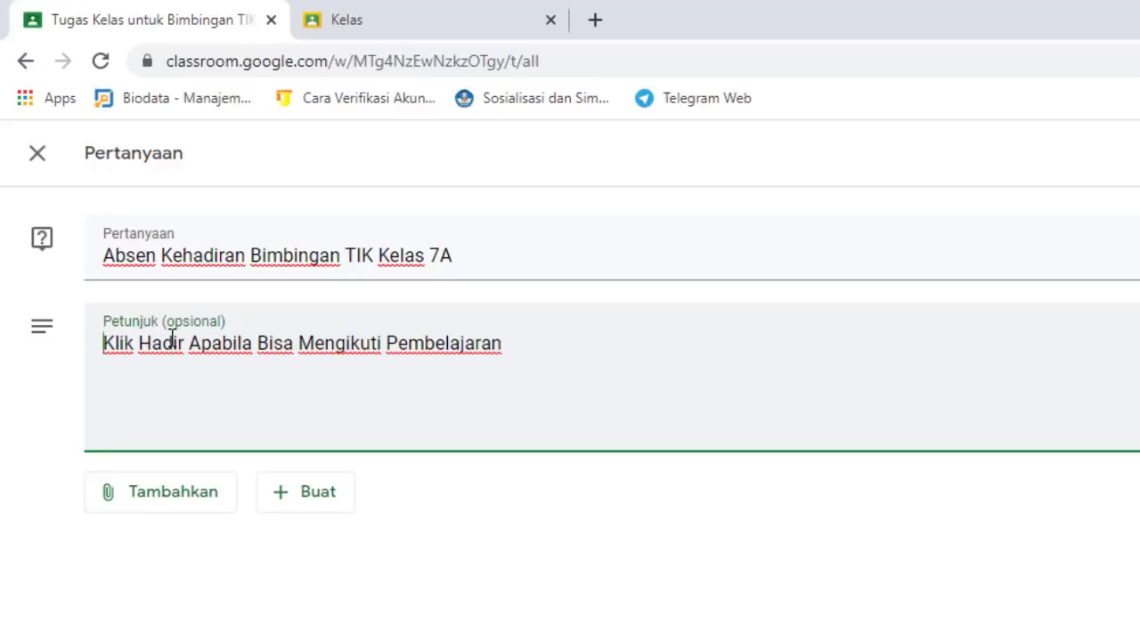
type("1.")
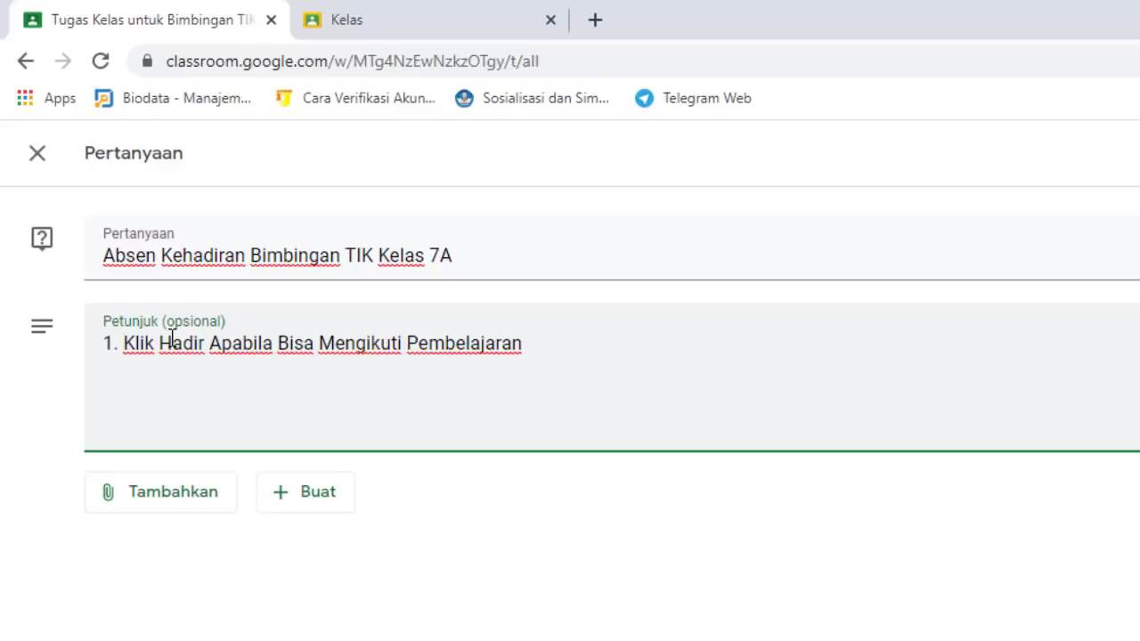
key("Return")
left_click(145, 347)
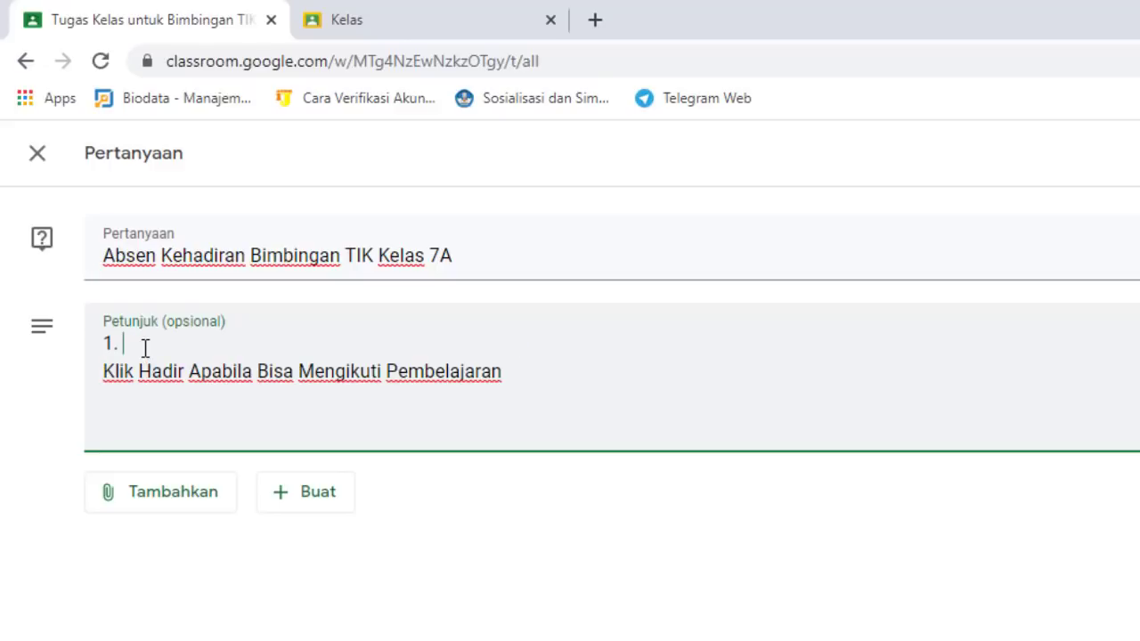
type("Silahkan Melaksan")
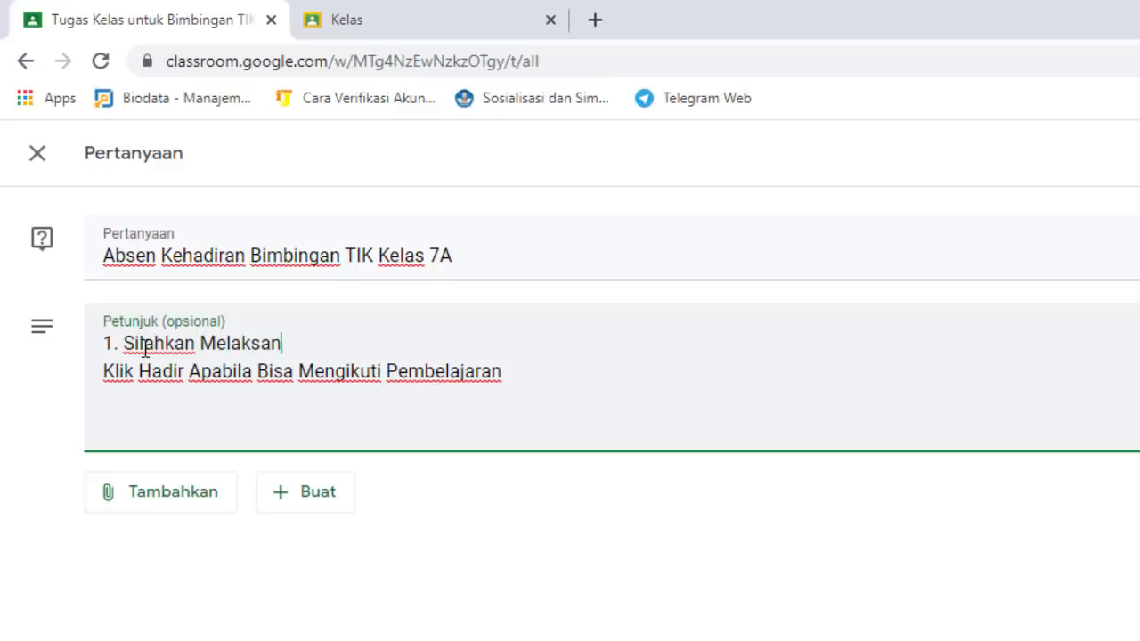
type("akan")
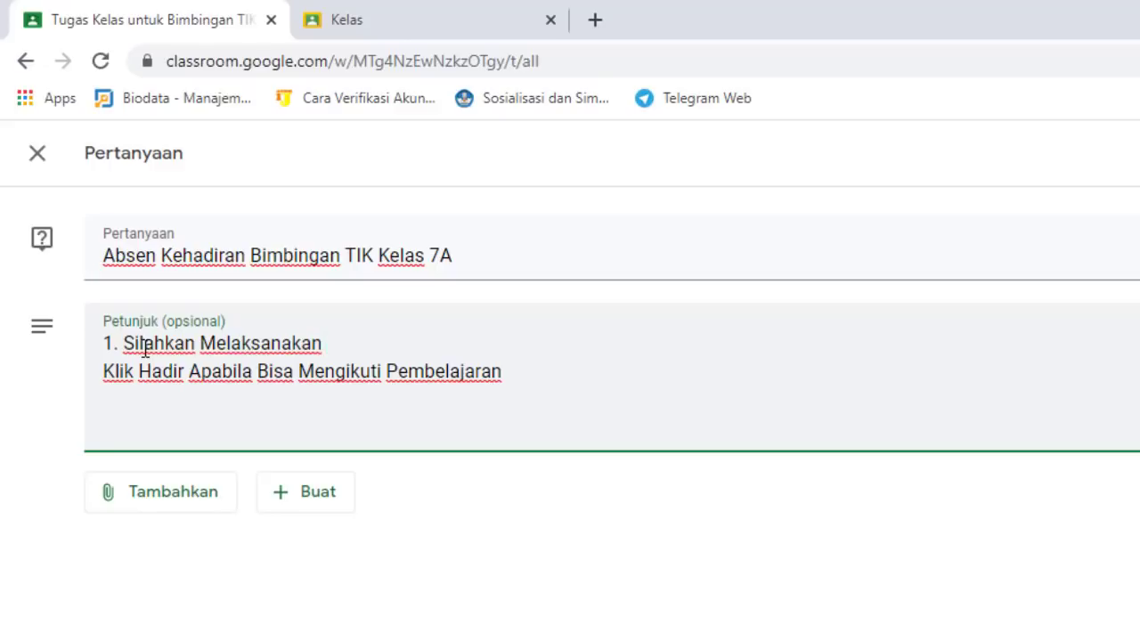
type("bsensi Se")
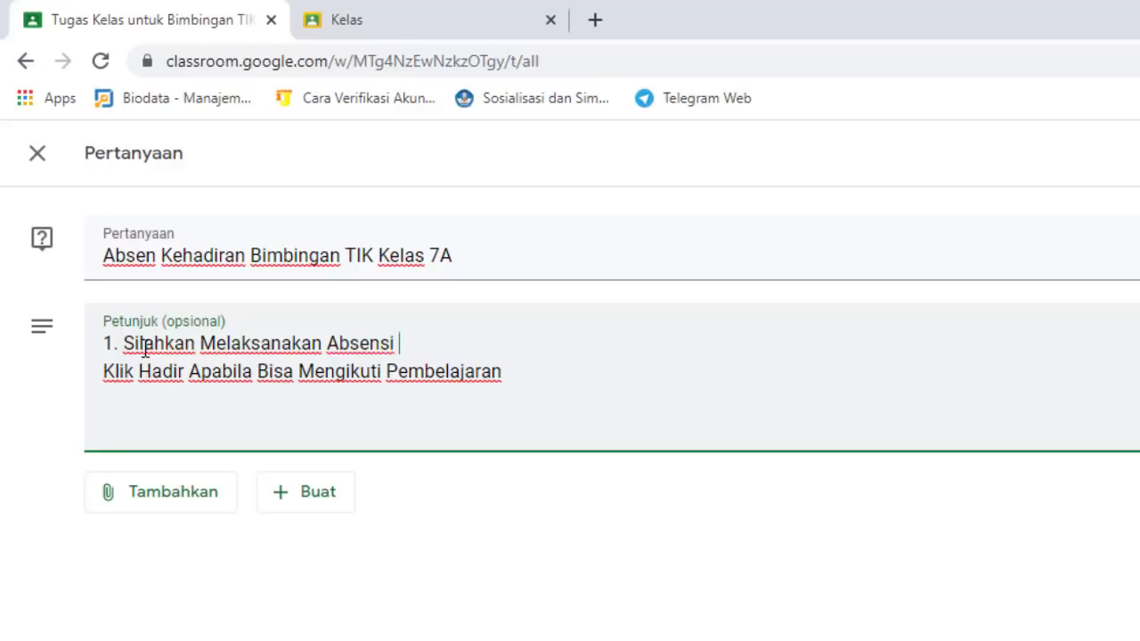
type("tiap ")
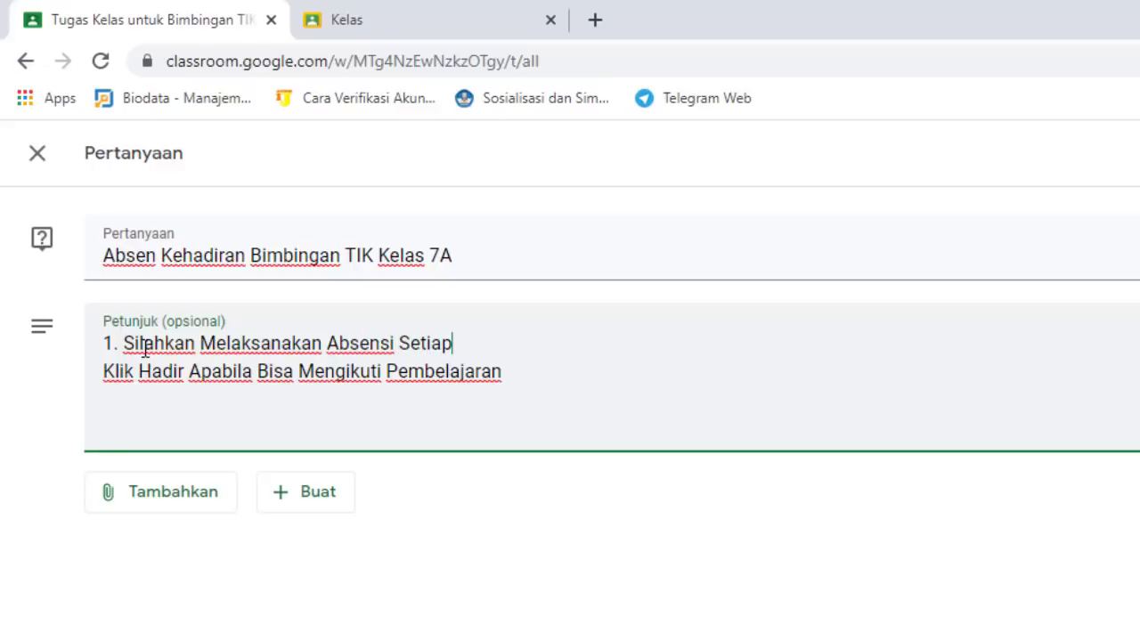
type("Mengi")
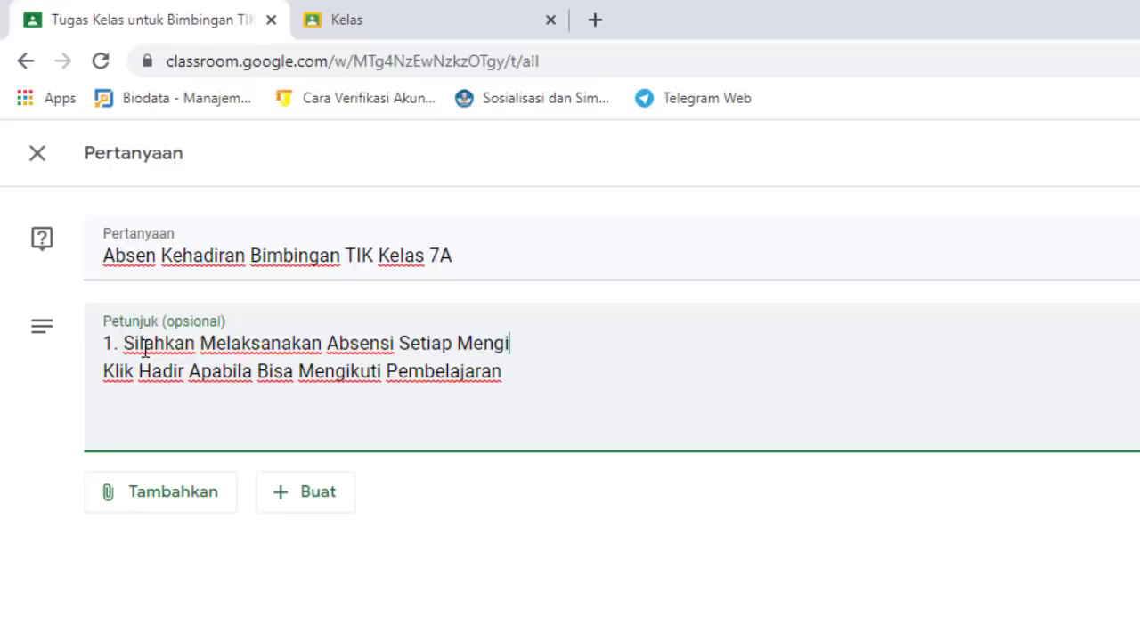
type("kuti ")
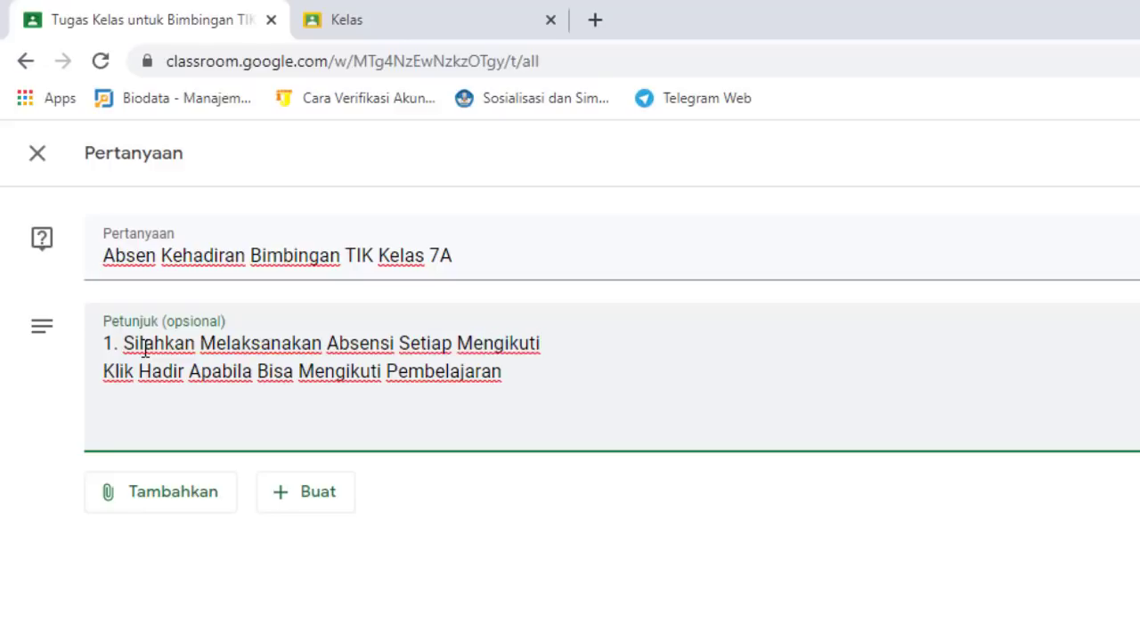
type("Bimbingan T")
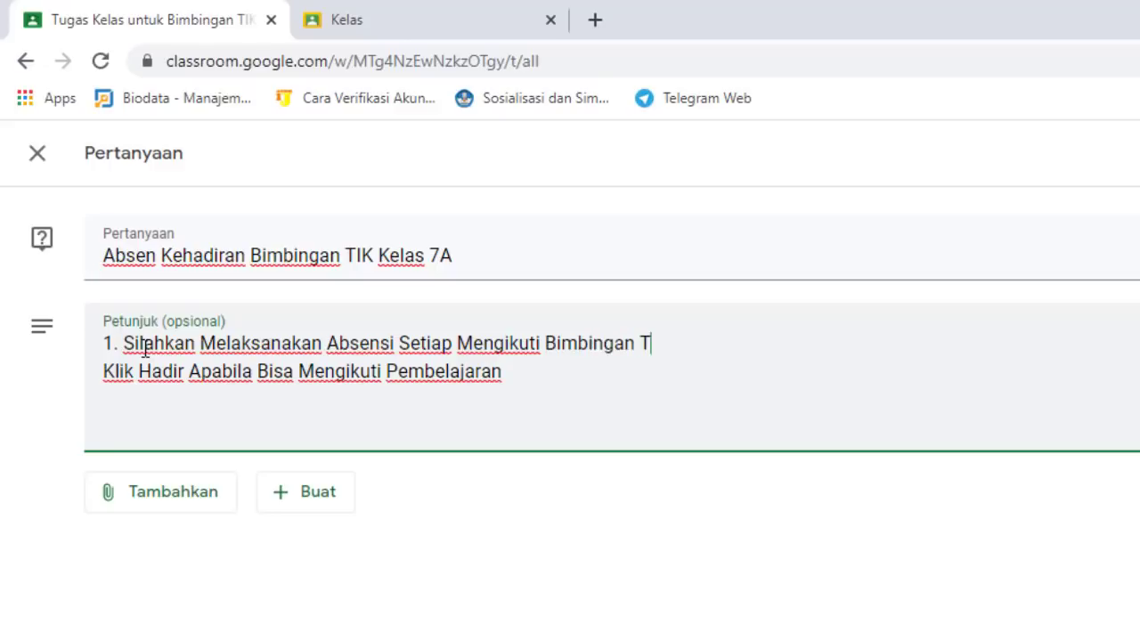
type("IK")
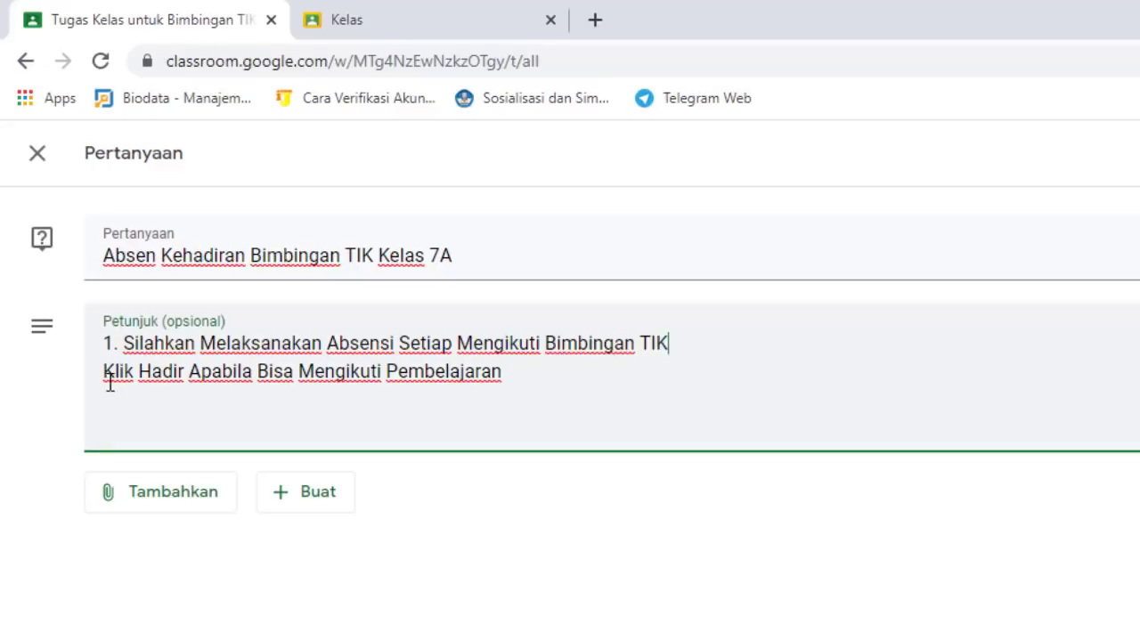
Make line 2 '2. Klik Hadir Apabila Bisa Mengikuti Bimbingan TIK' and add line '3. Siswa Wajib Mengisi Daftar Hadir'
left_click(100, 373)
type("2.")
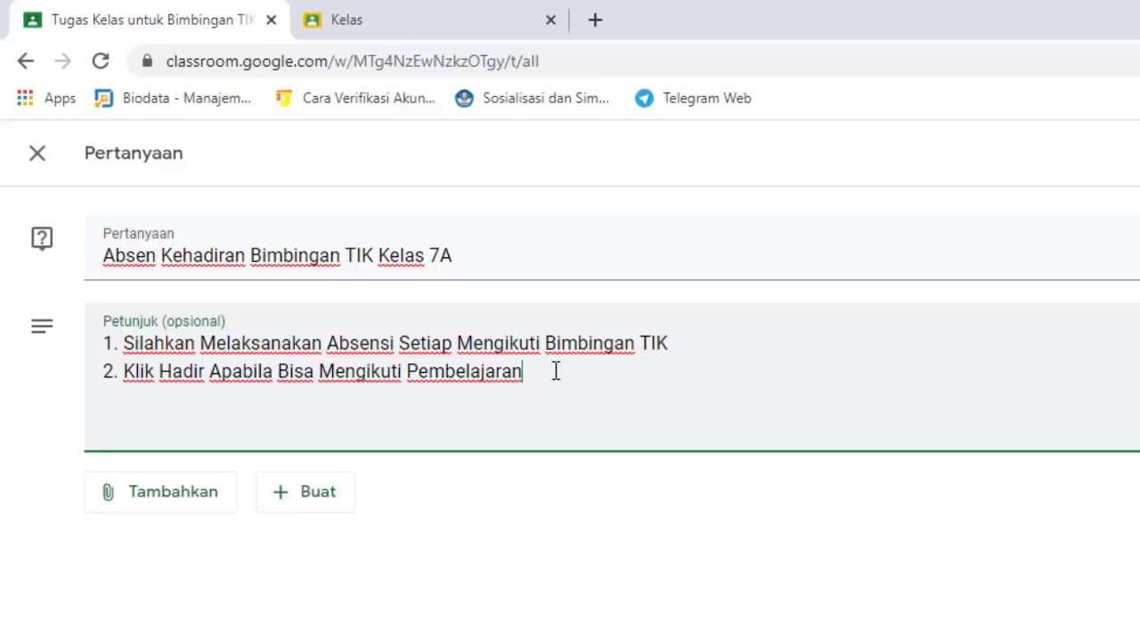
key("BackSpace")
key("BackSpace")
key("BackSpace")
key("BackSpace")
key("BackSpace")
key("BackSpace")
key("BackSpace")
key("BackSpace")
key("BackSpace")
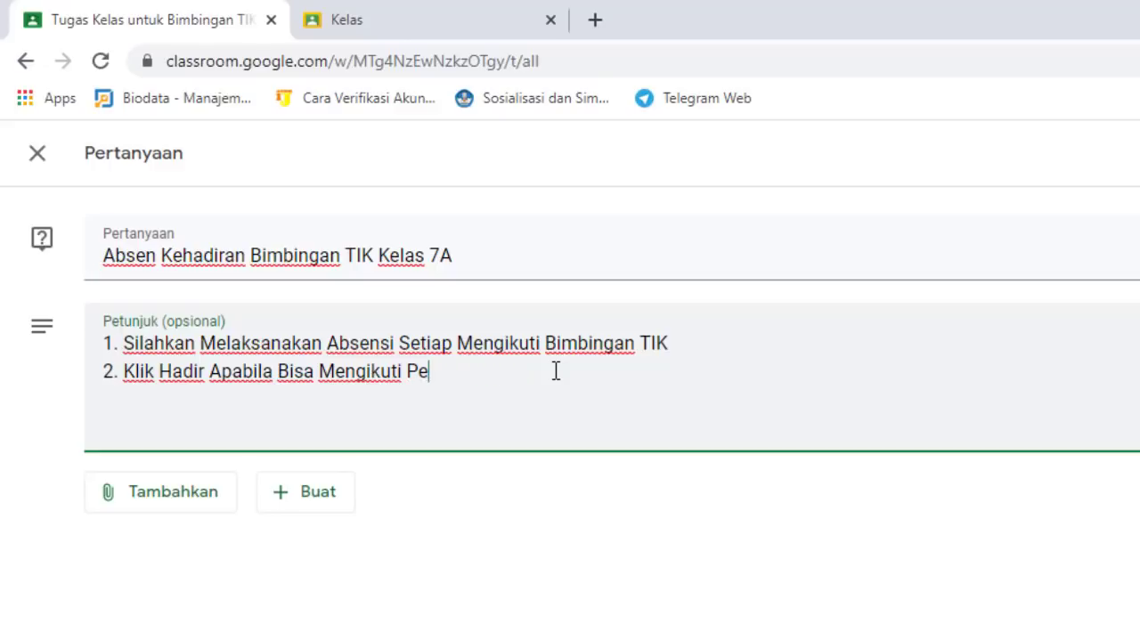
type("Bimbingan")
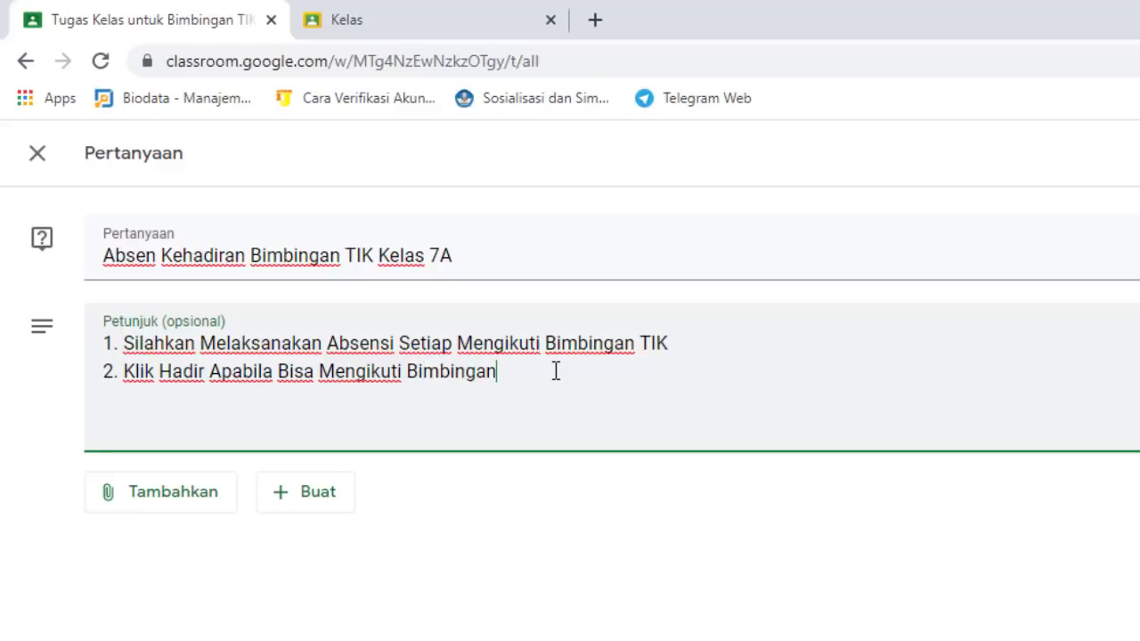
type(" TIK")
key("Return")
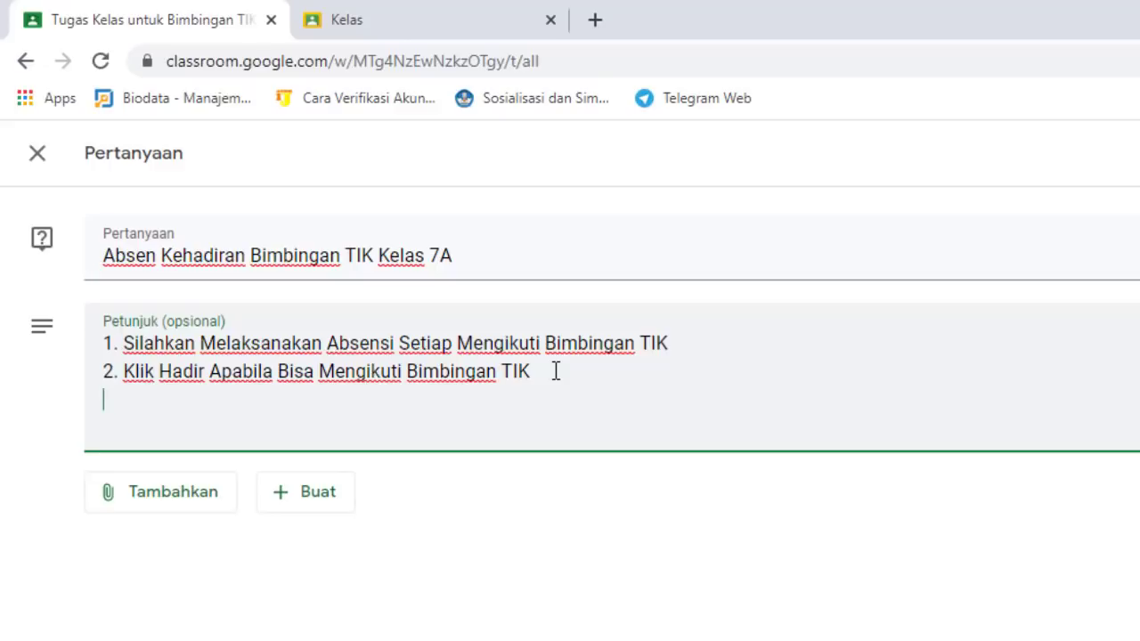
type("3. Siswa Wa")
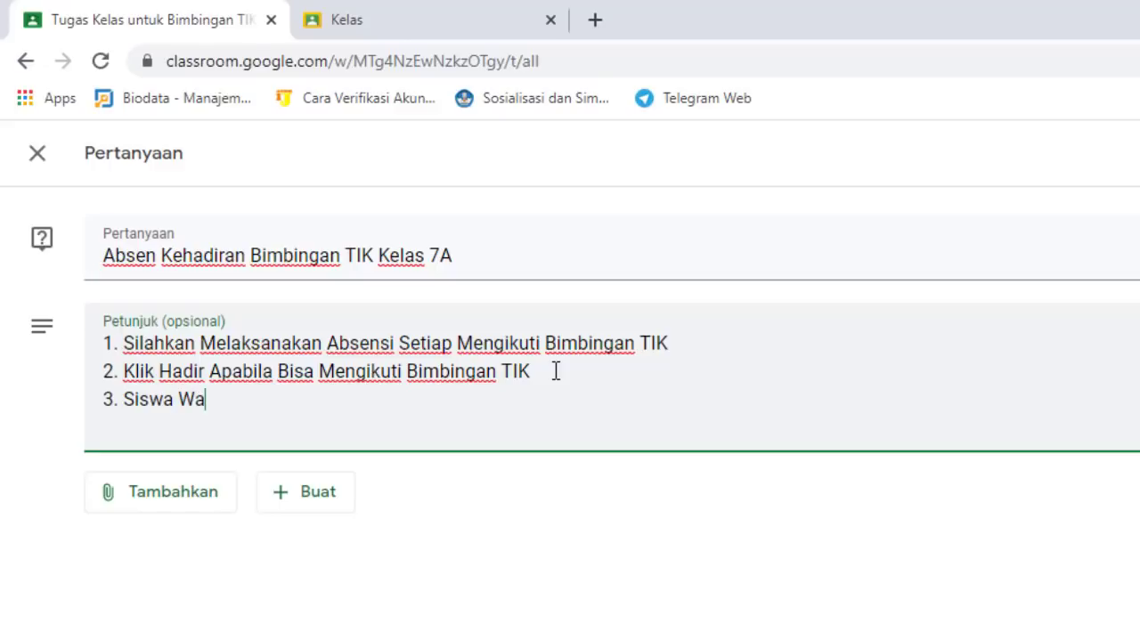
type("jib Mengisis")
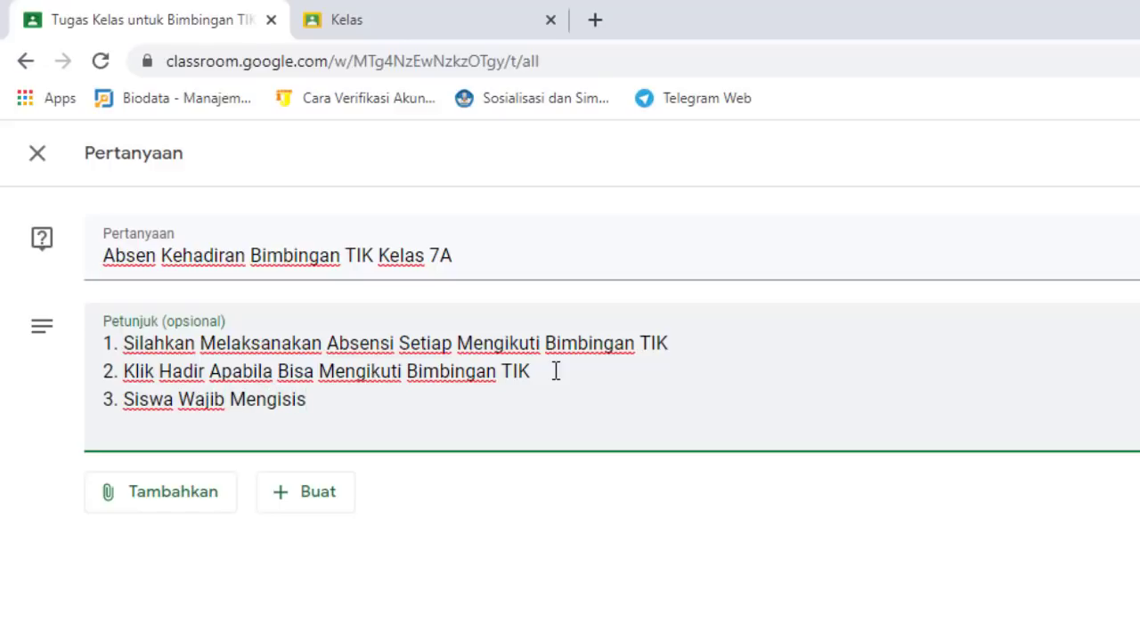
key("BackSpace")
type(" Daftar")
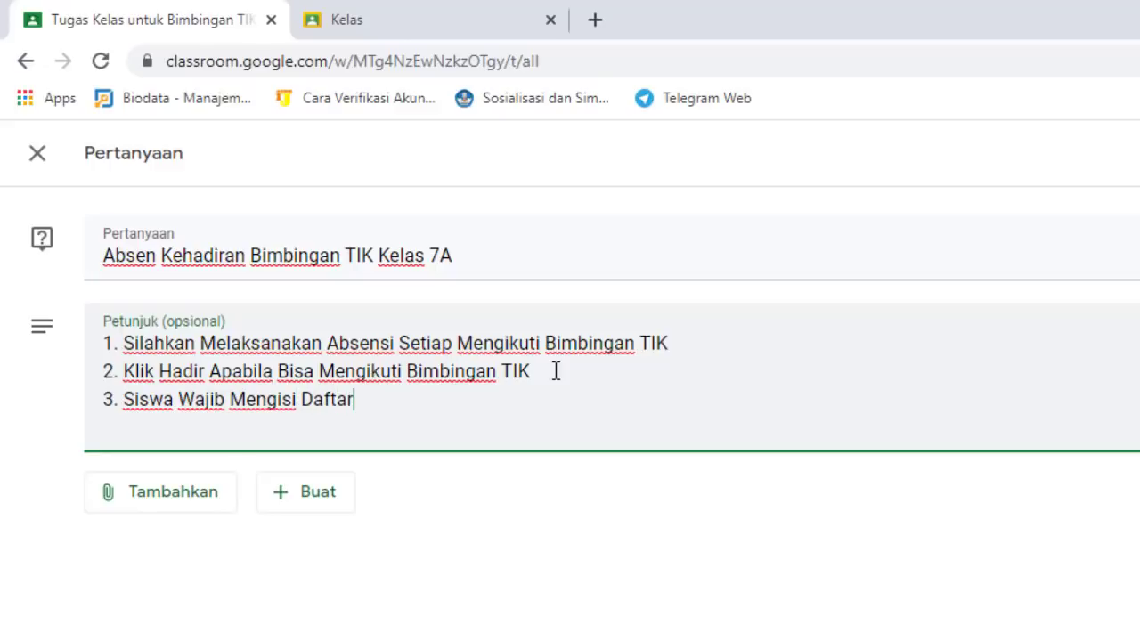
type(" Had")
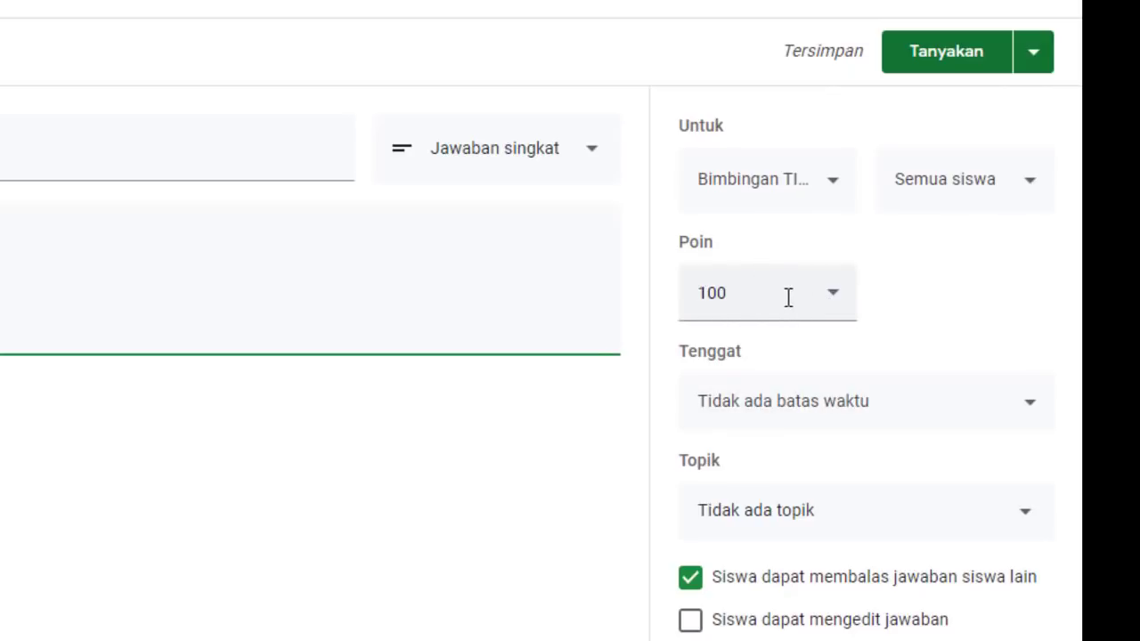
Make the question ungraded and due 9 Oct 2020 at 23.59
left_click(838, 309)
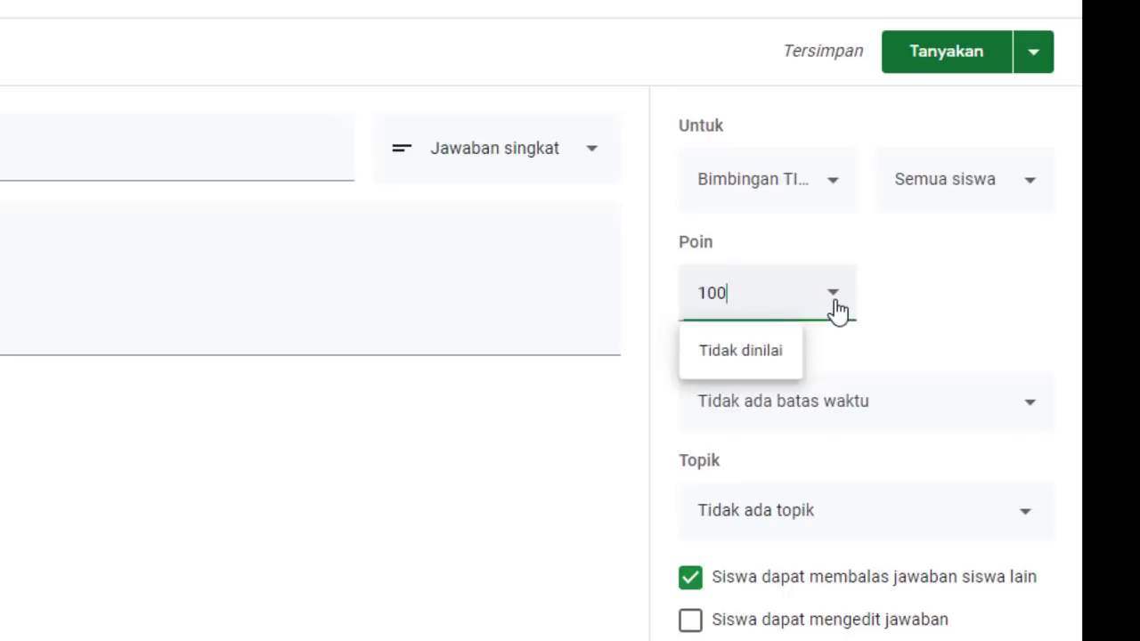
left_click(738, 351)
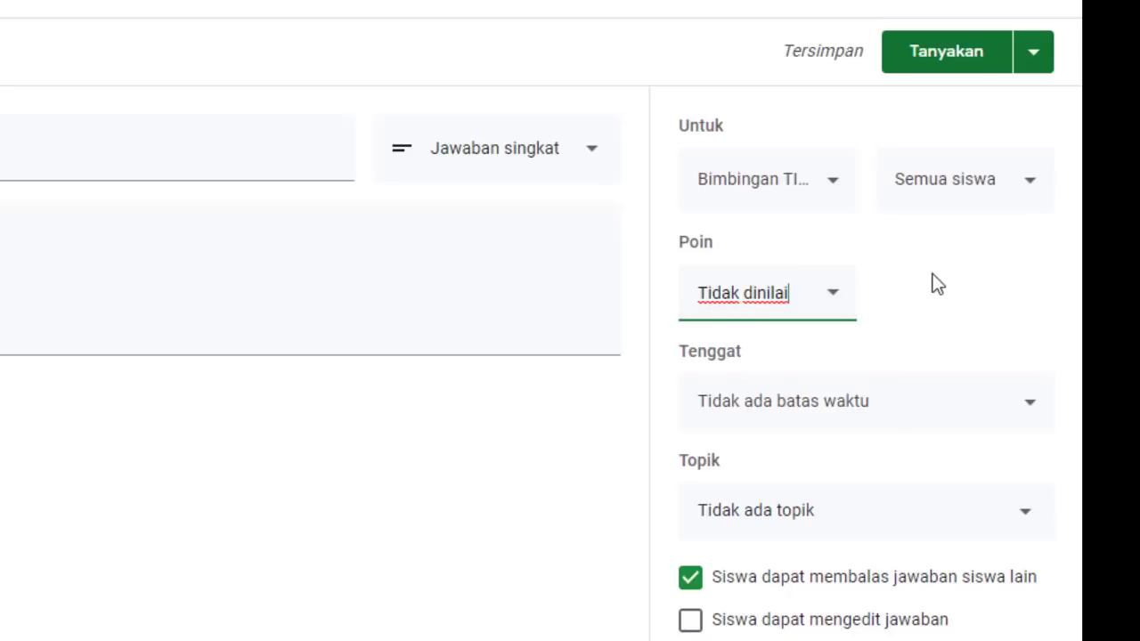
left_click(1031, 408)
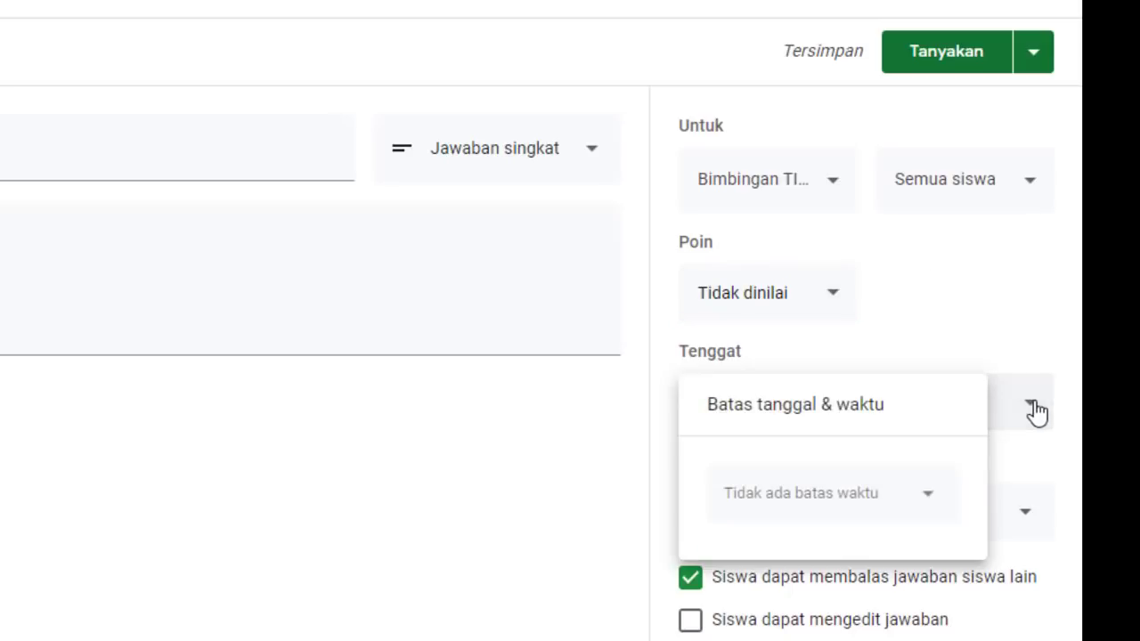
left_click(929, 499)
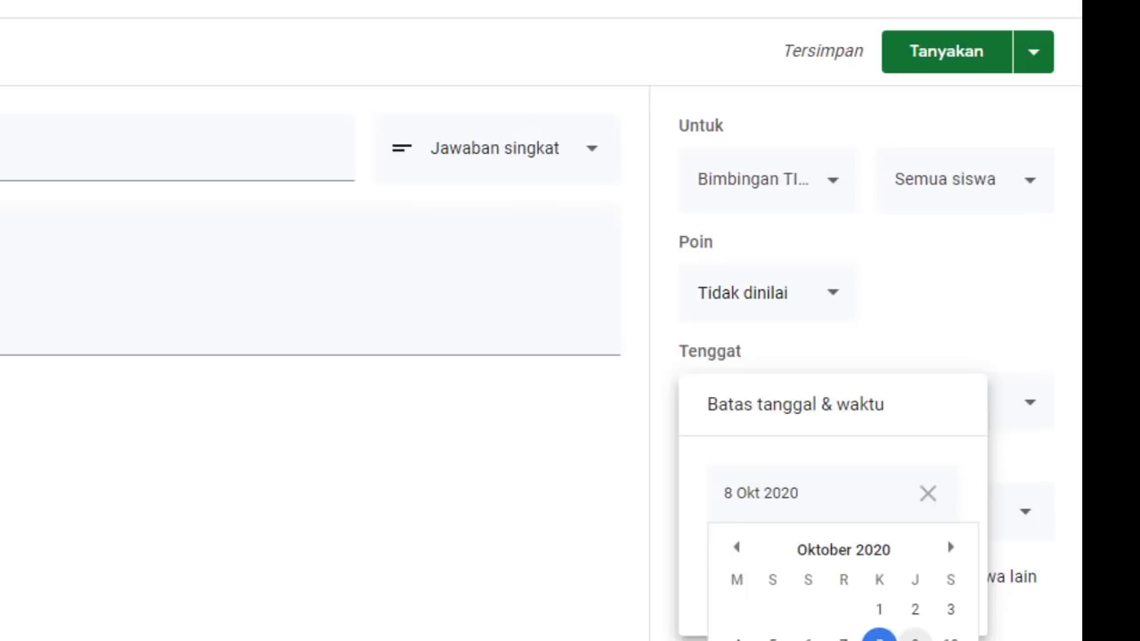
left_click(915, 638)
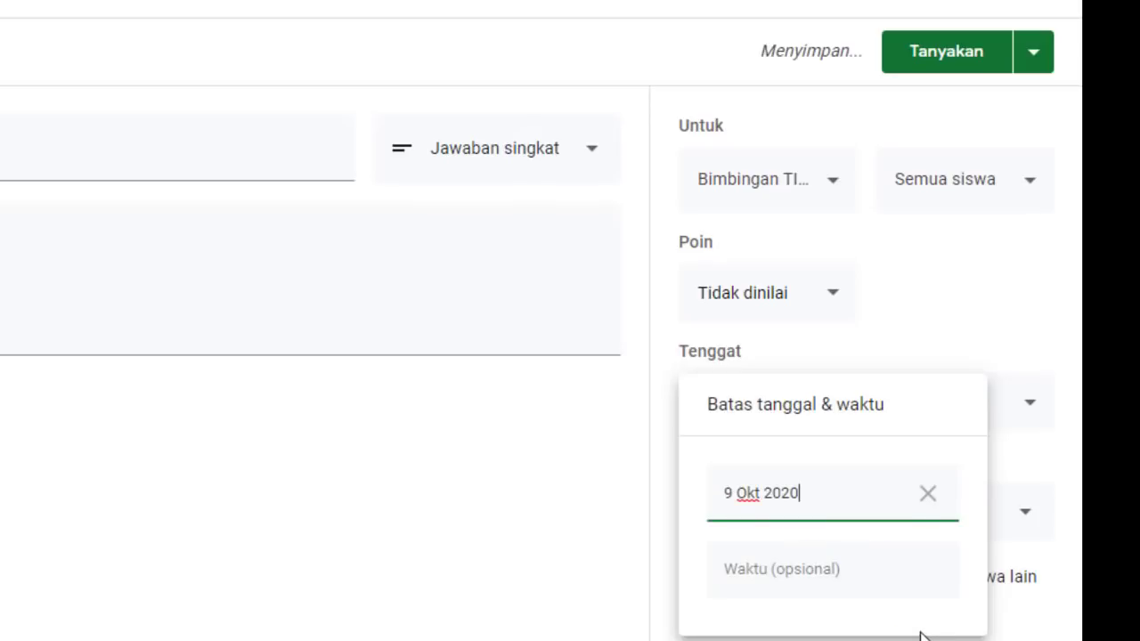
left_click(809, 574)
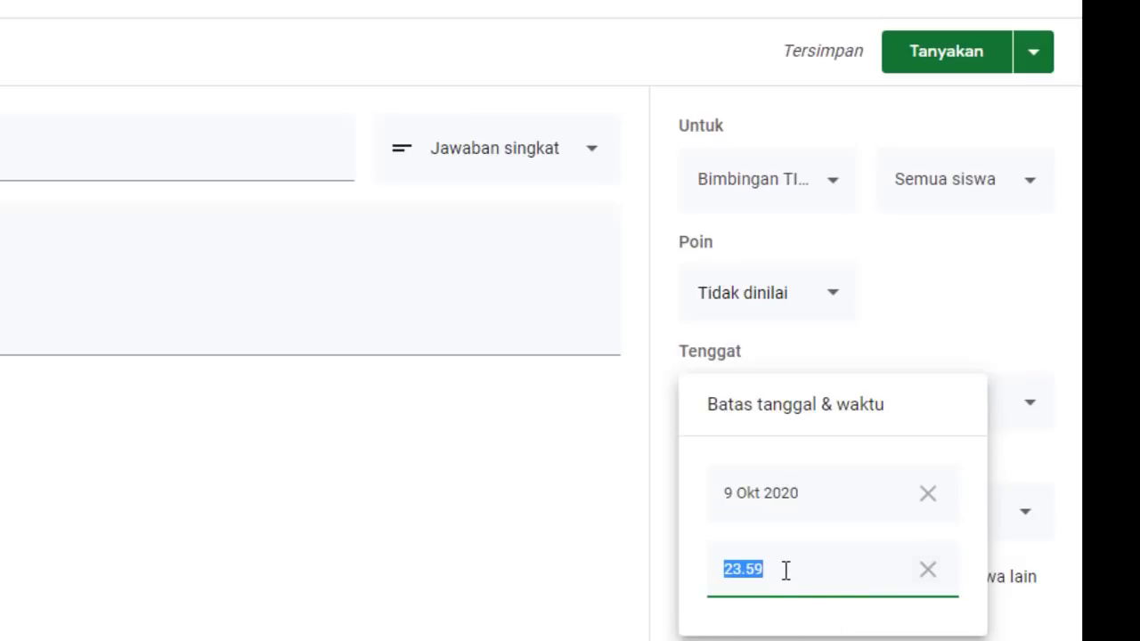
left_click(785, 570)
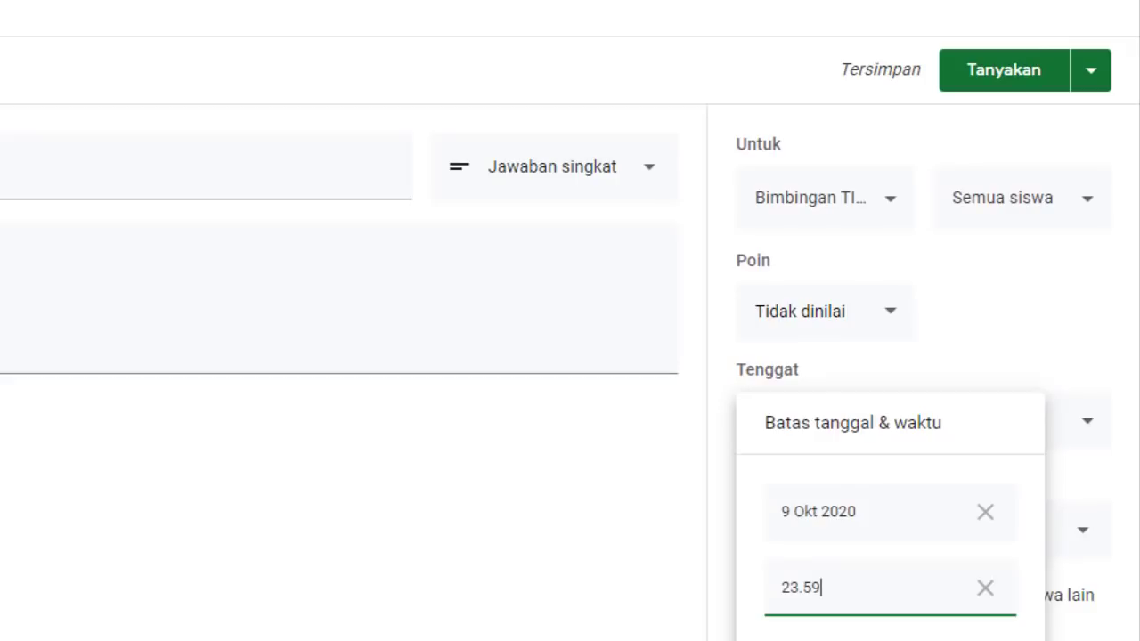
key("Escape")
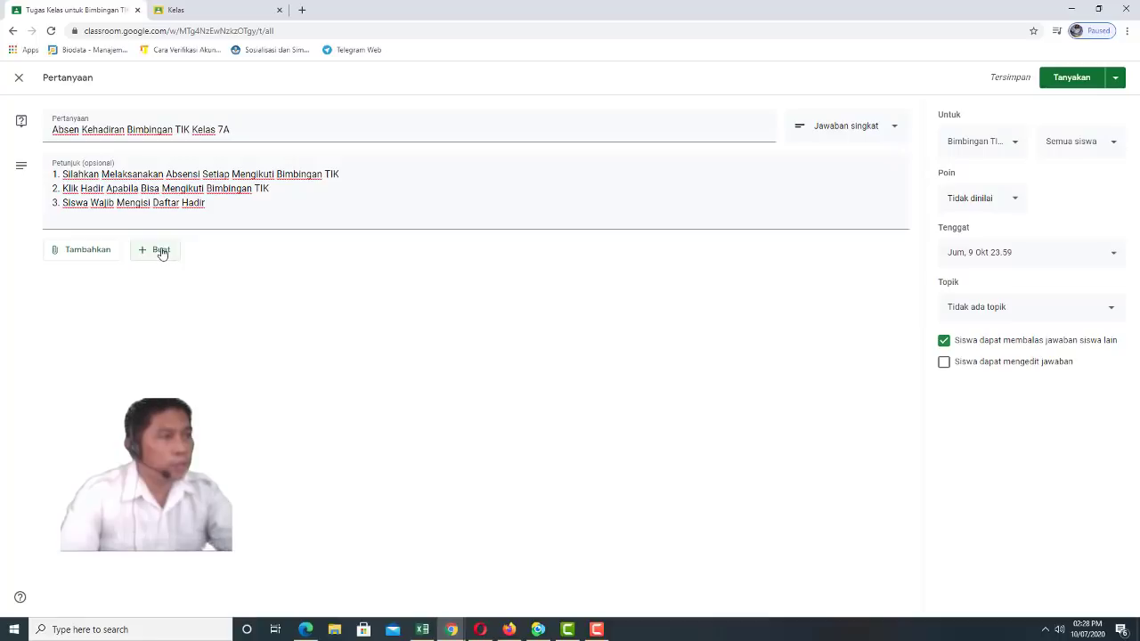
Attach a new blank Google Form (Formulir) to the question
left_click(161, 253)
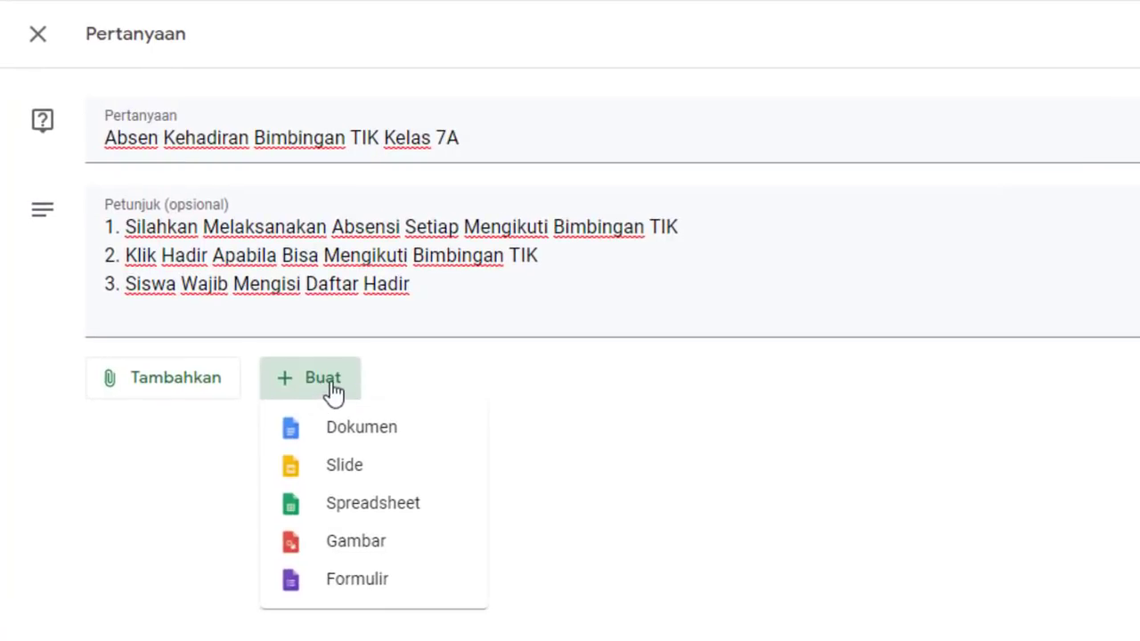
left_click(357, 583)
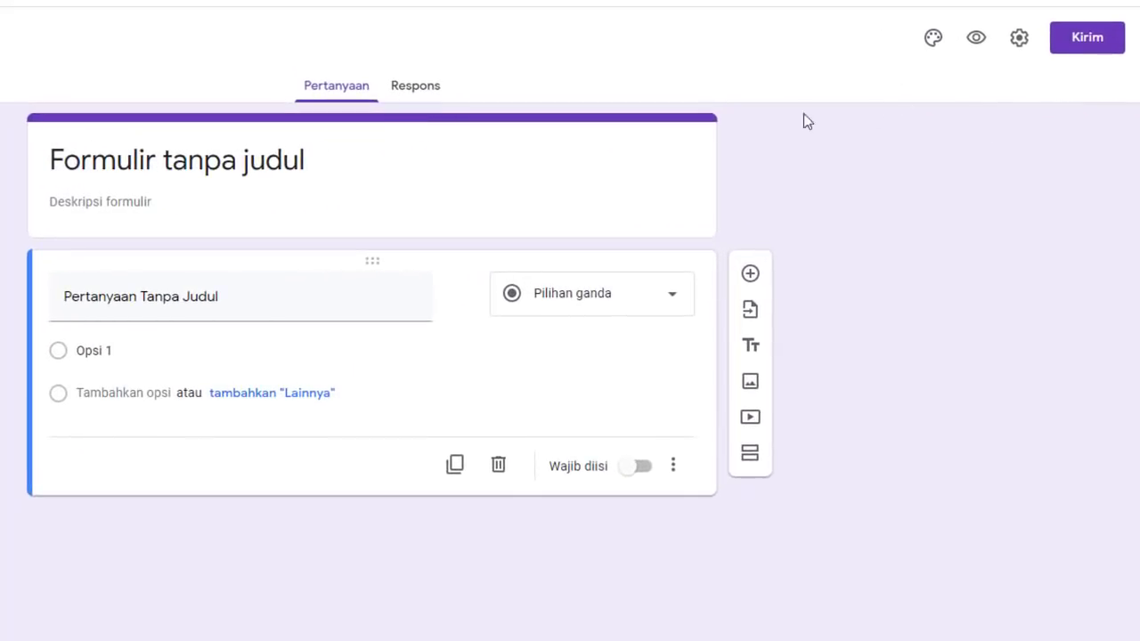
Set the form's header image to the bookshelf illustration from the theme images
left_click(934, 39)
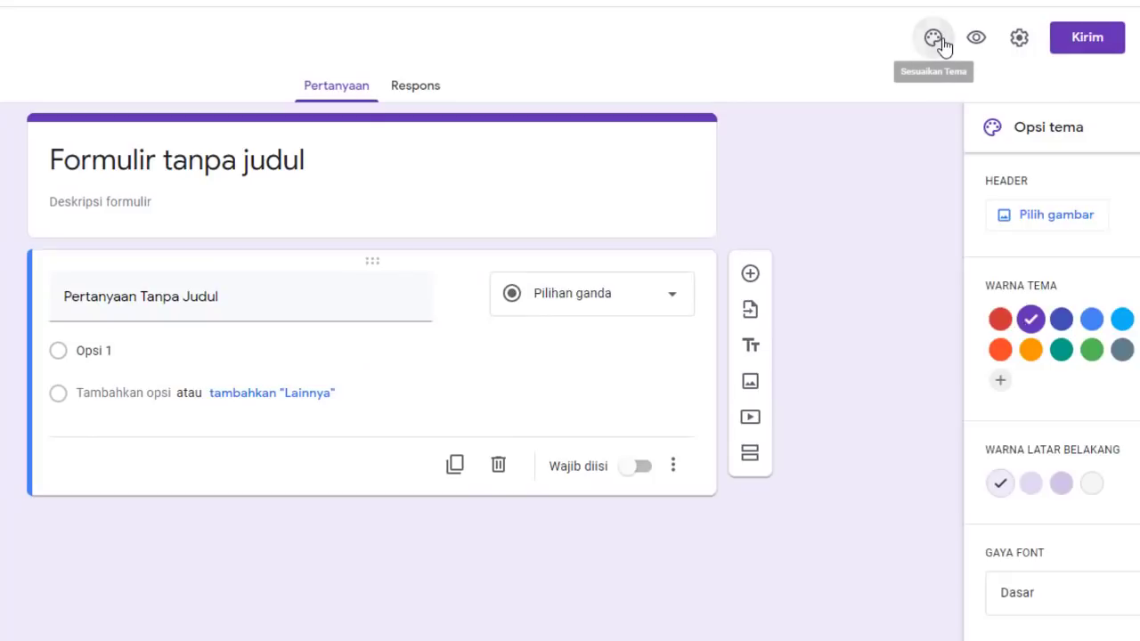
left_click(1031, 218)
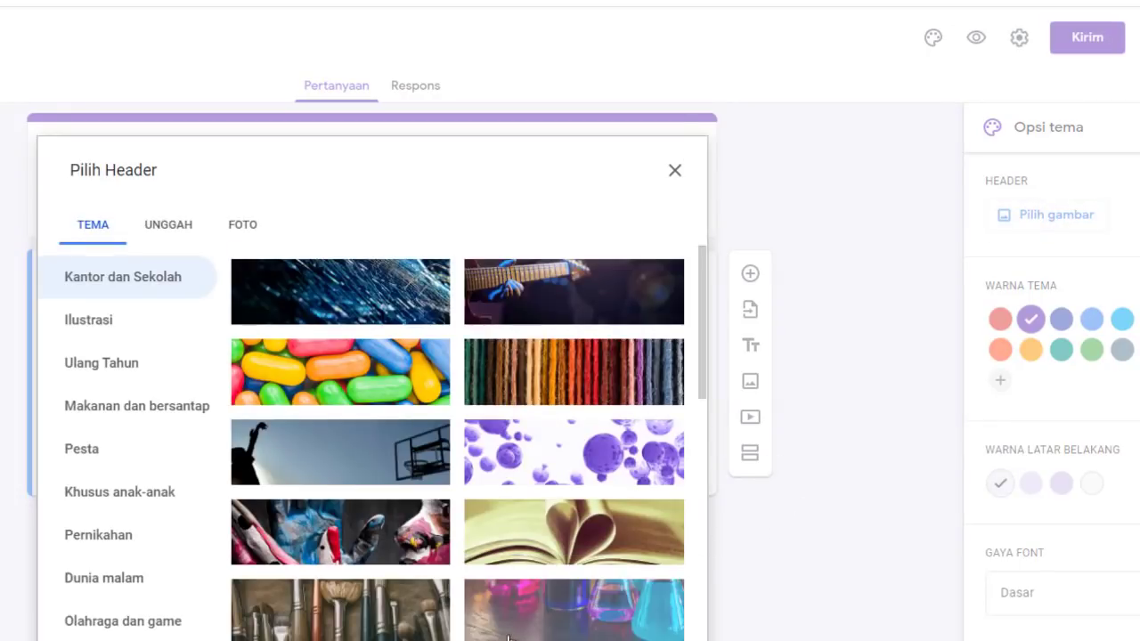
scroll(576, 418, "down", 2)
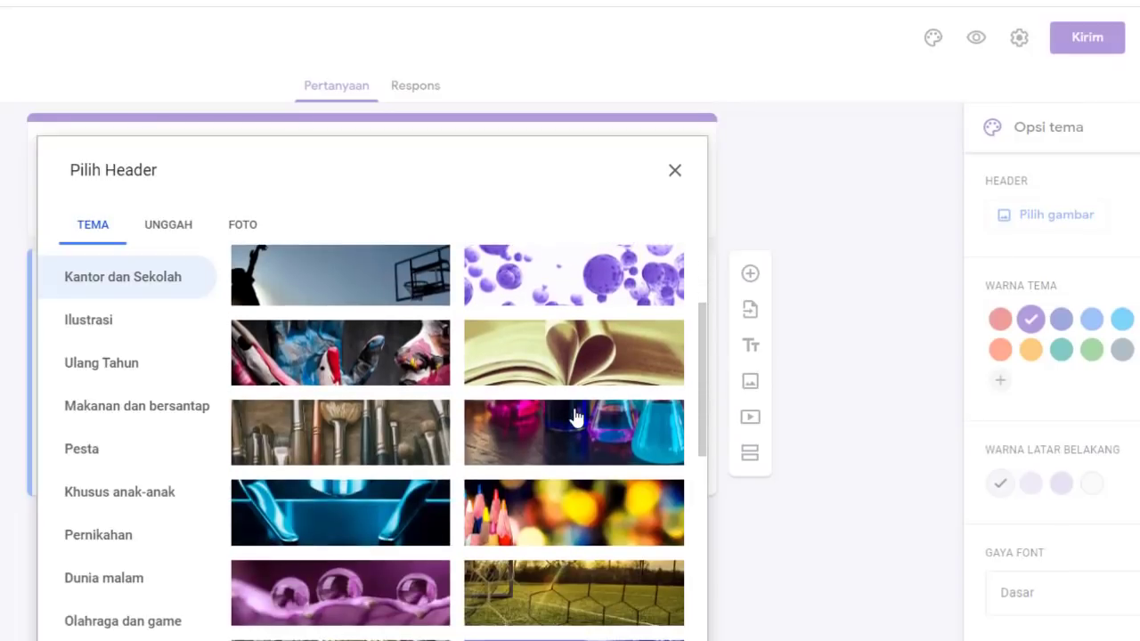
scroll(573, 421, "down", 1)
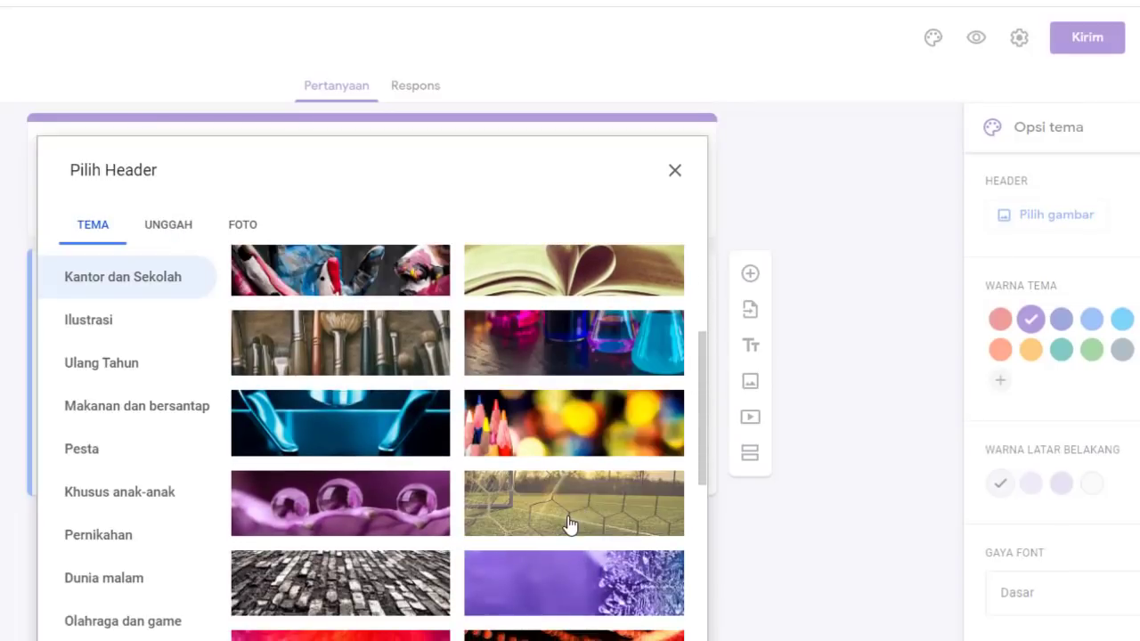
scroll(588, 516, "down", 3)
scroll(588, 516, "down", 5)
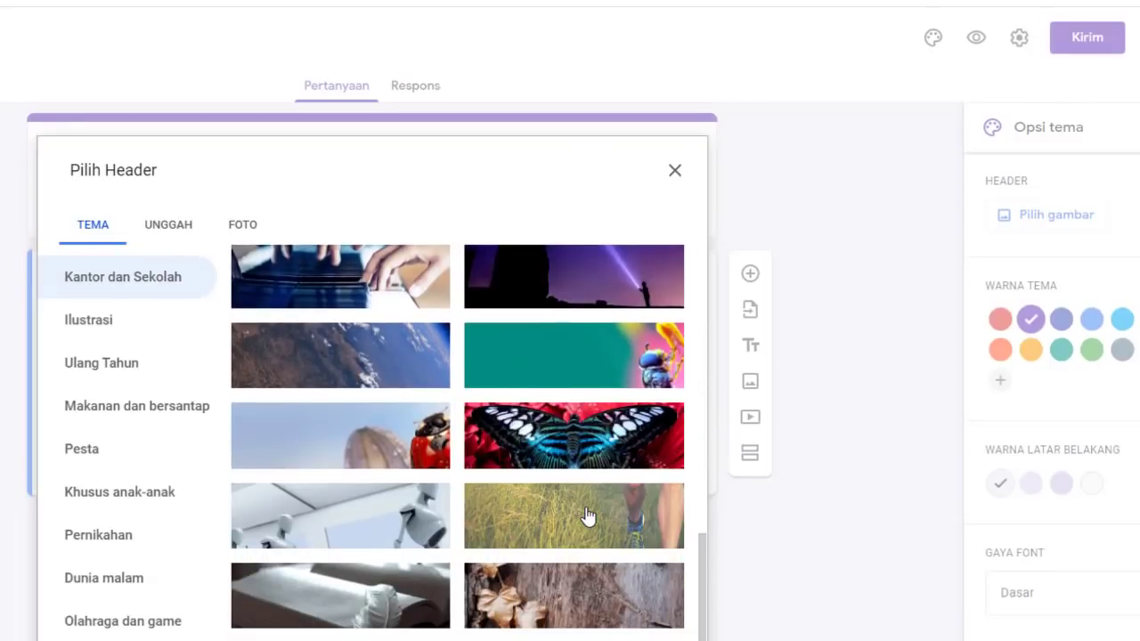
scroll(588, 517, "down", 2)
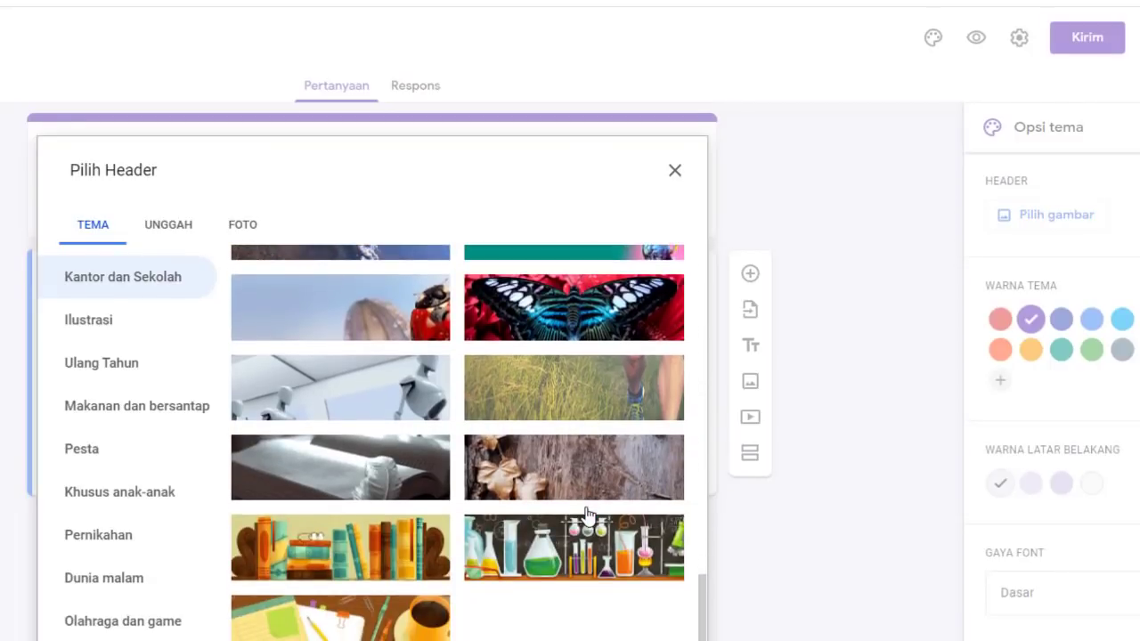
left_click(363, 545)
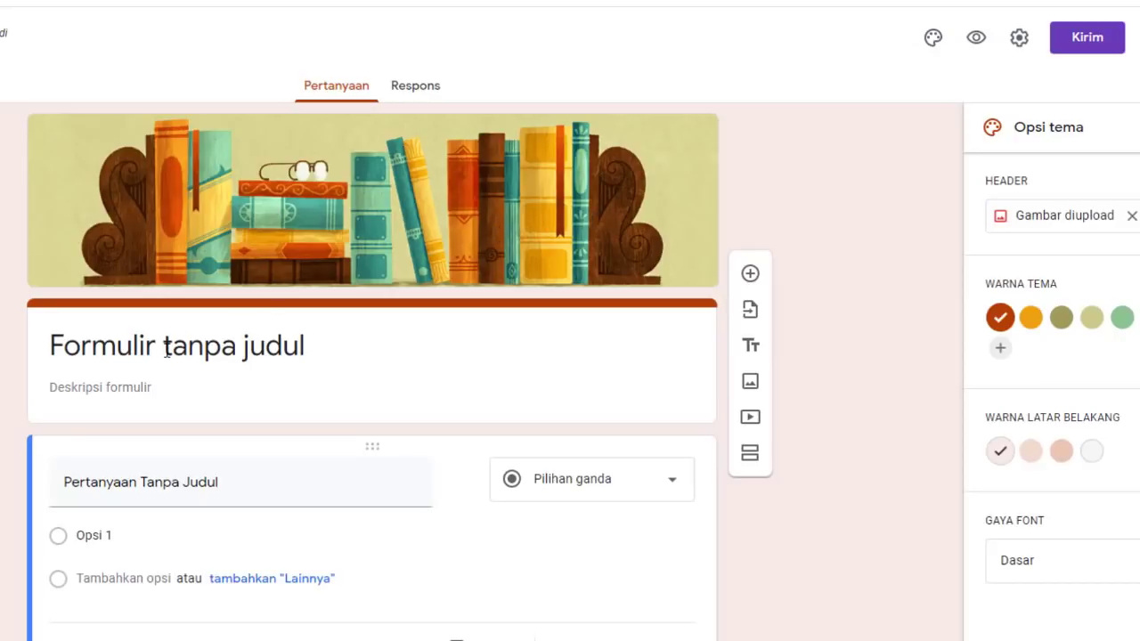
Title the form 'Absensi Bimbingan TIK Kelas 7A' with description 'Silhakan Para Siswa Untuk Wajib Mengisi Daftar Hadir'
triple_click(84, 348)
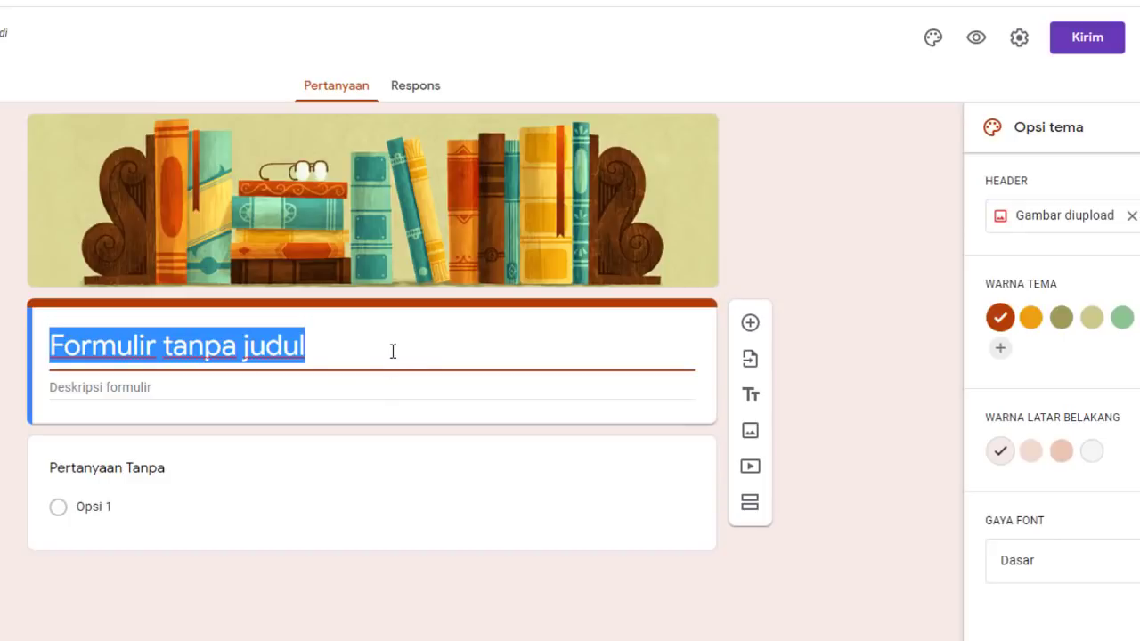
type("Ab")
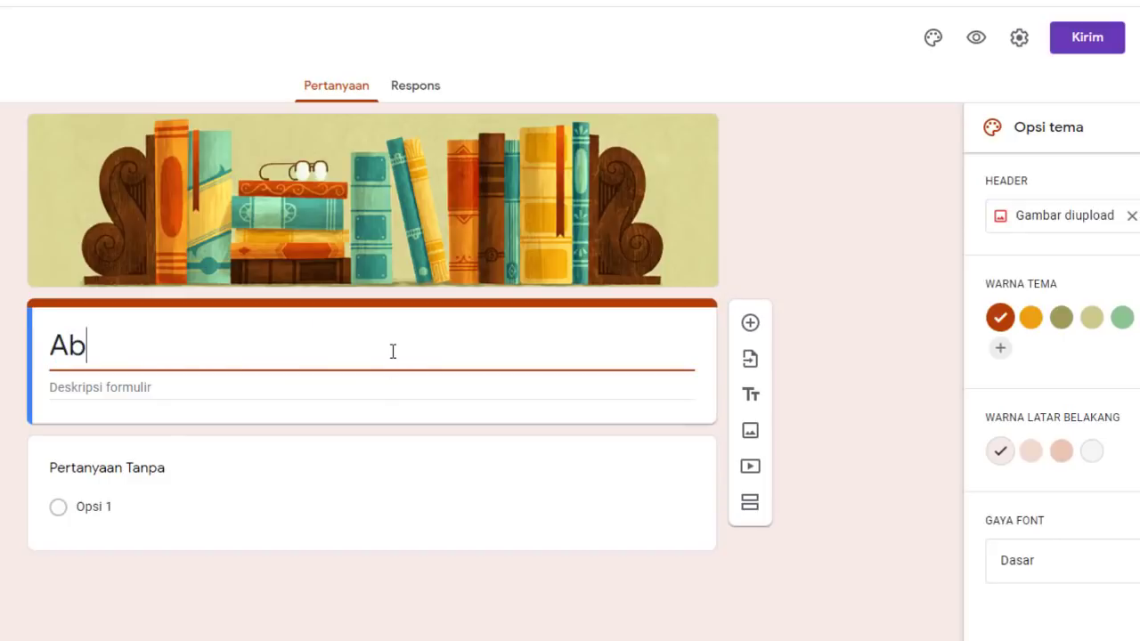
type("sensi Bimb")
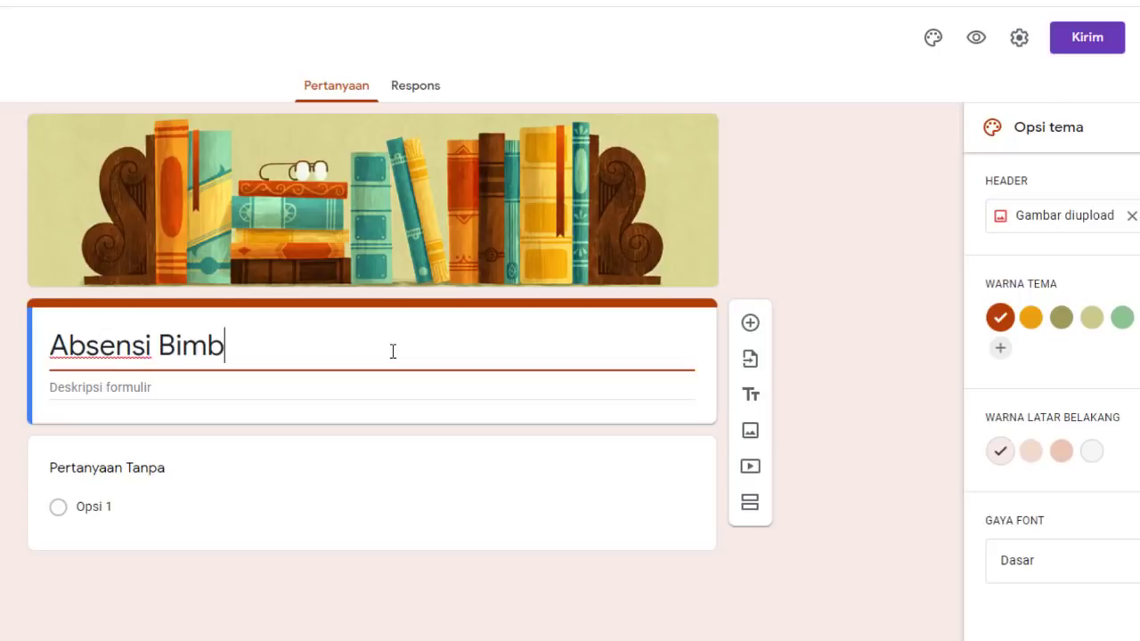
type("ingan T")
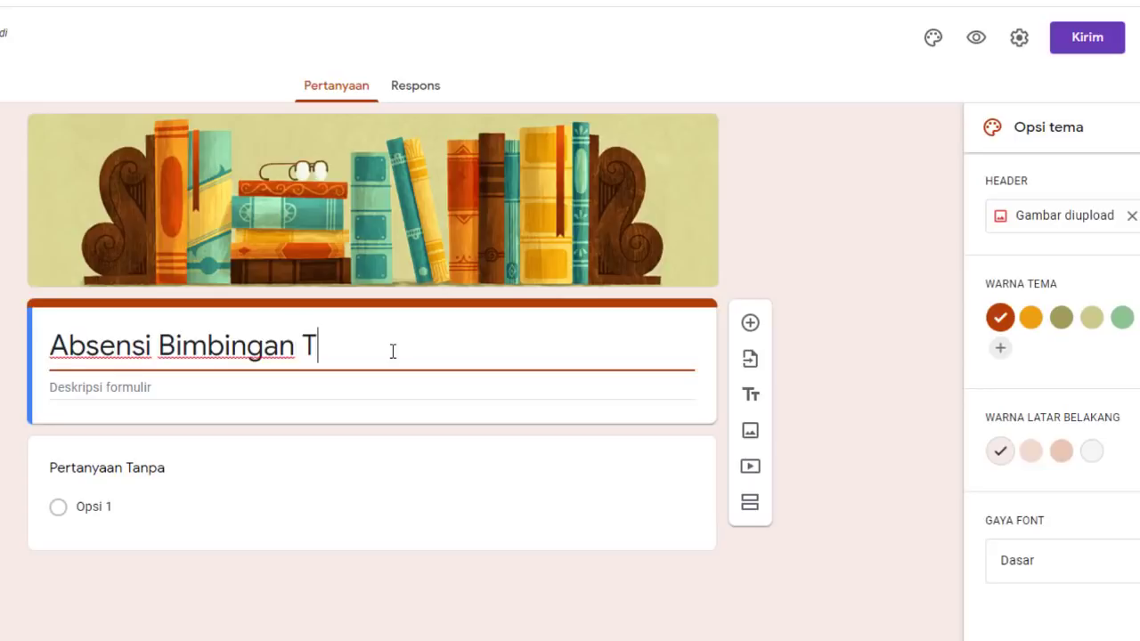
type("IK Kelas 7")
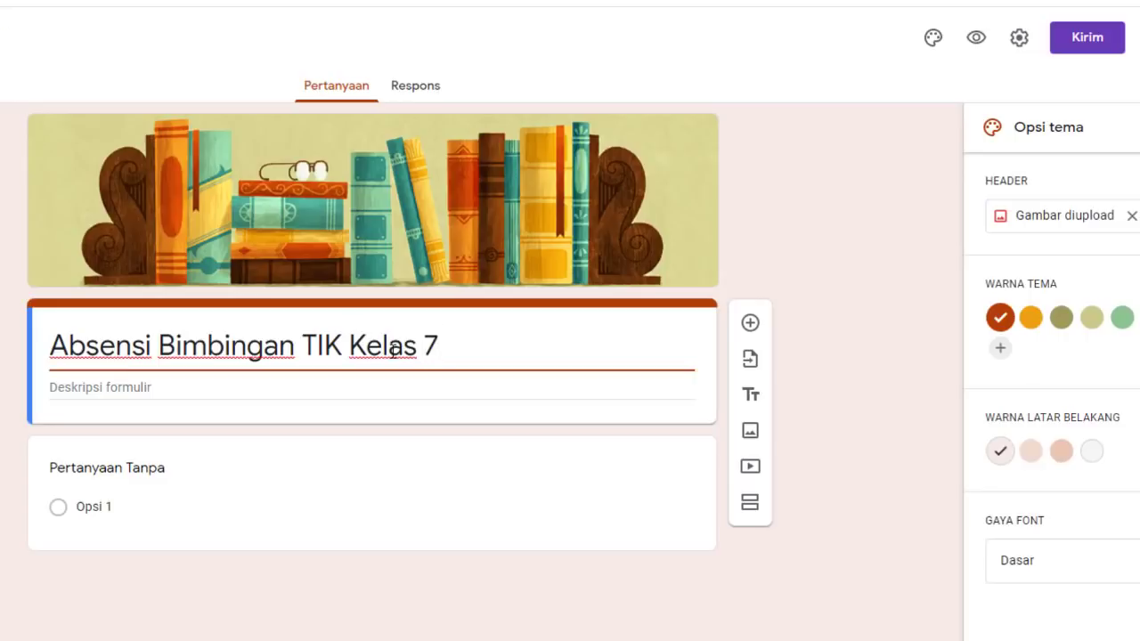
type("A")
left_click(101, 382)
type("S")
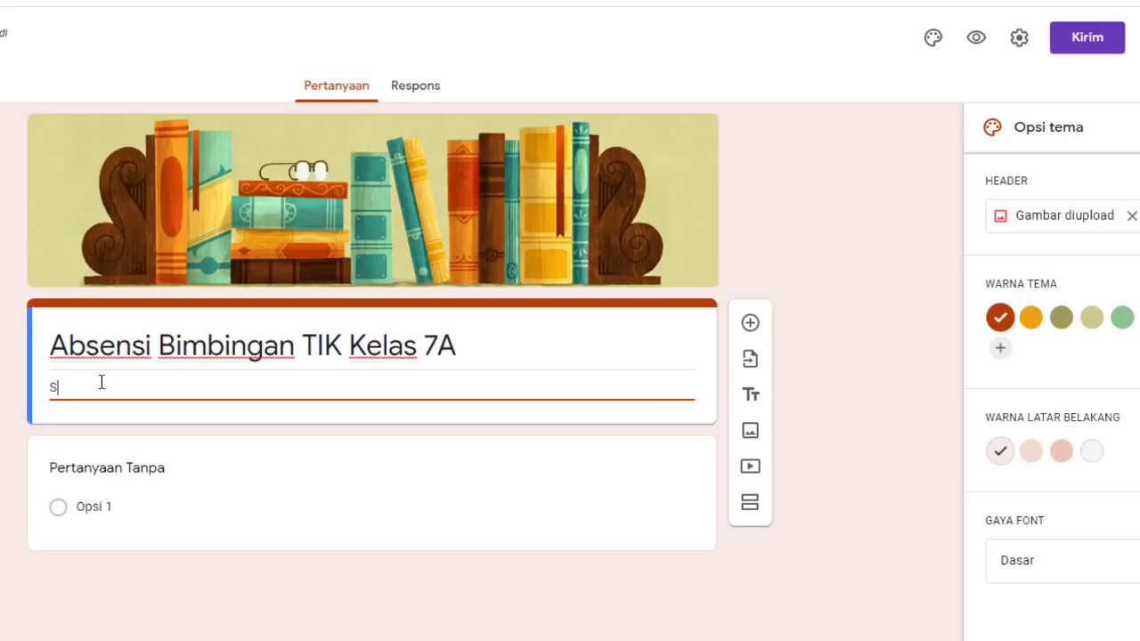
type("ilhakan Para S")
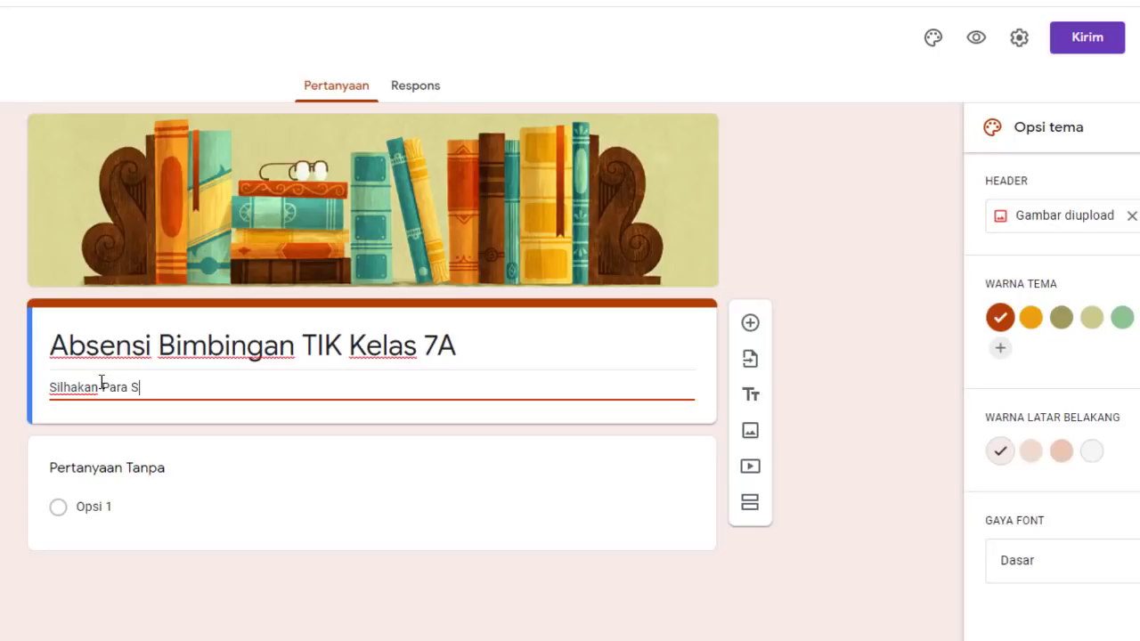
type("iswa ")
type("U")
type("ntuk Me")
type("W")
type("ajib ")
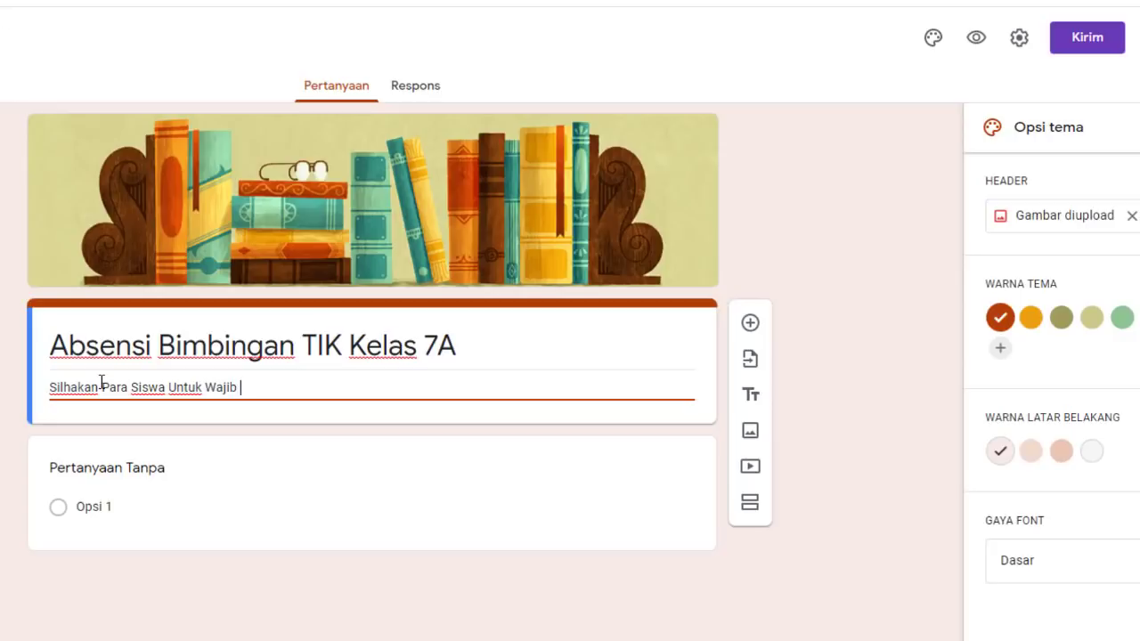
type("Mengisi Daftar")
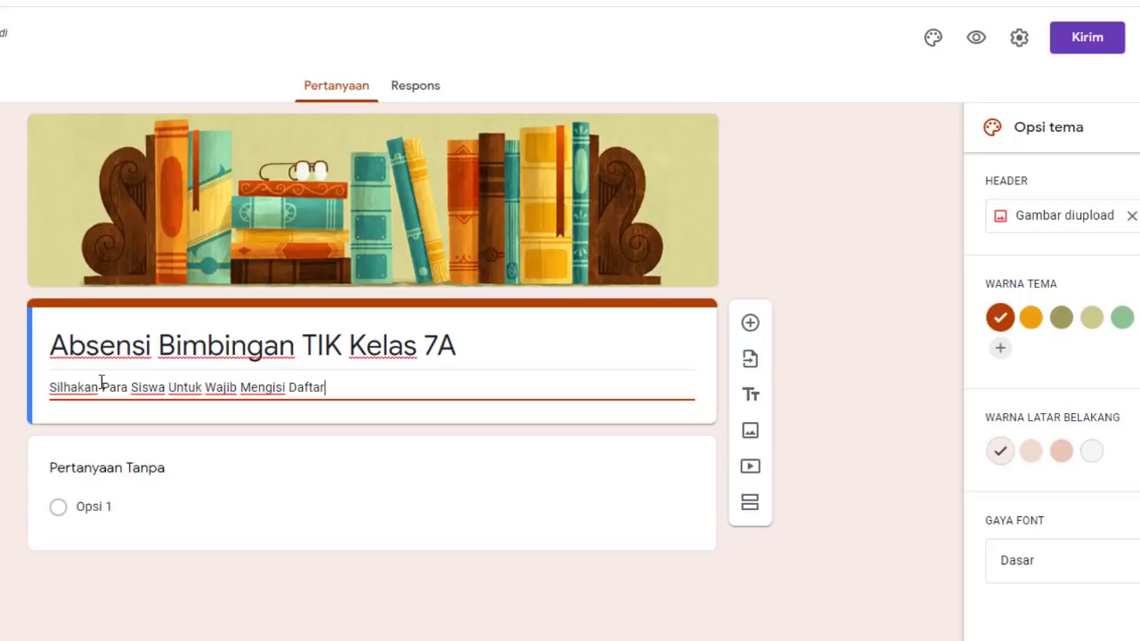
type(" Hadir")
left_click(164, 470)
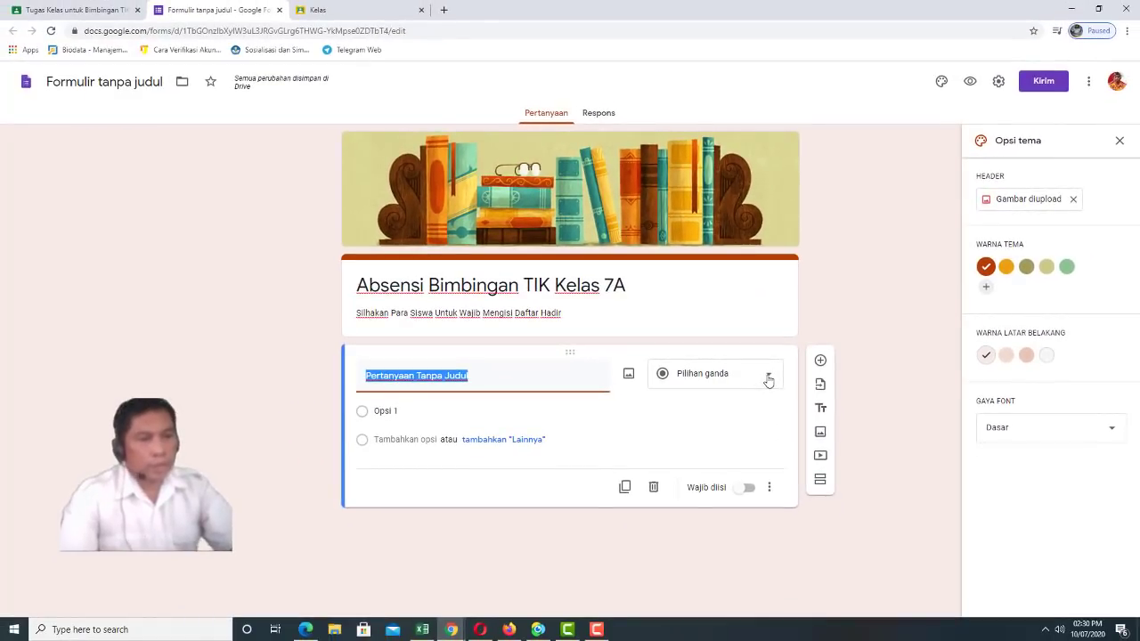
Make the first question a required date question 'Tanggal Kehadiran Bimbingan TIK', then add another question
left_click(768, 378)
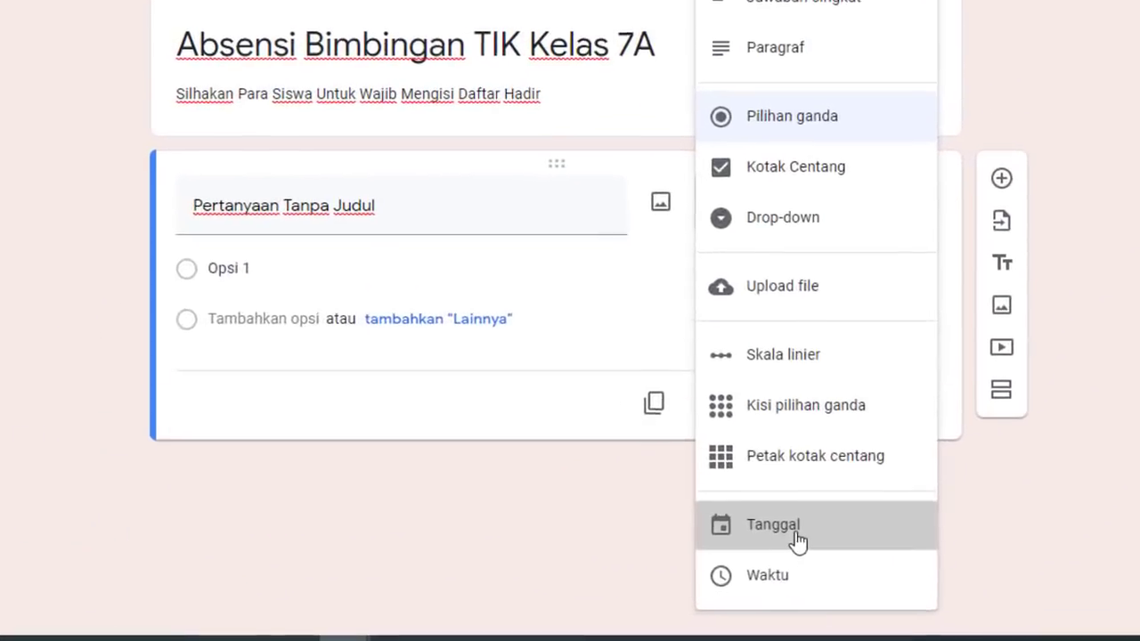
left_click(691, 555)
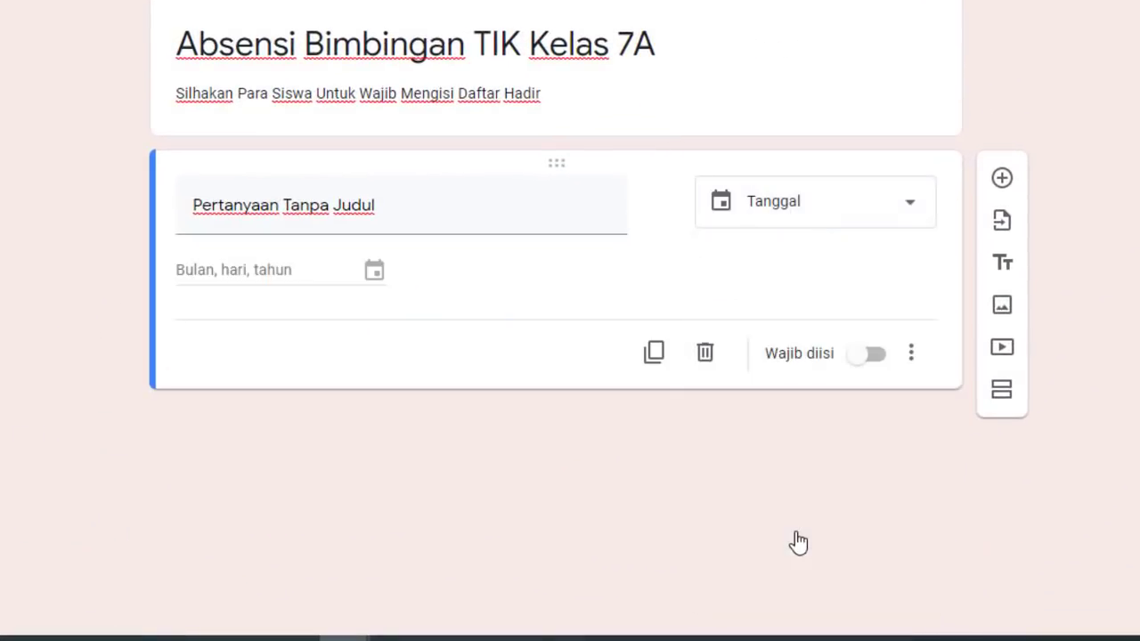
left_click(399, 205)
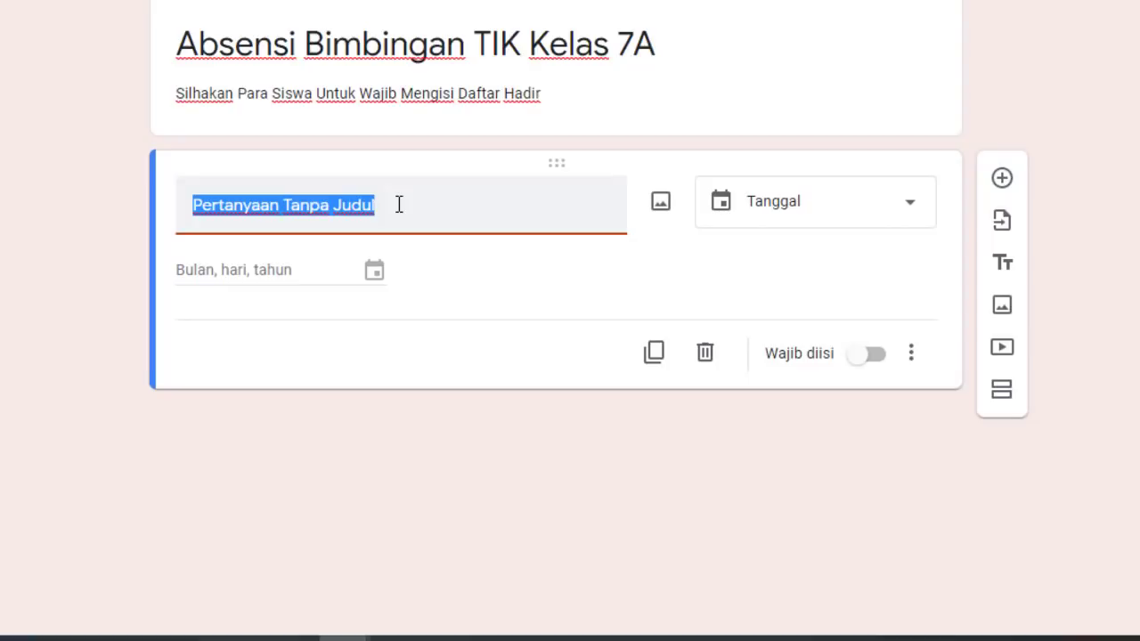
type("Tanggal Keh")
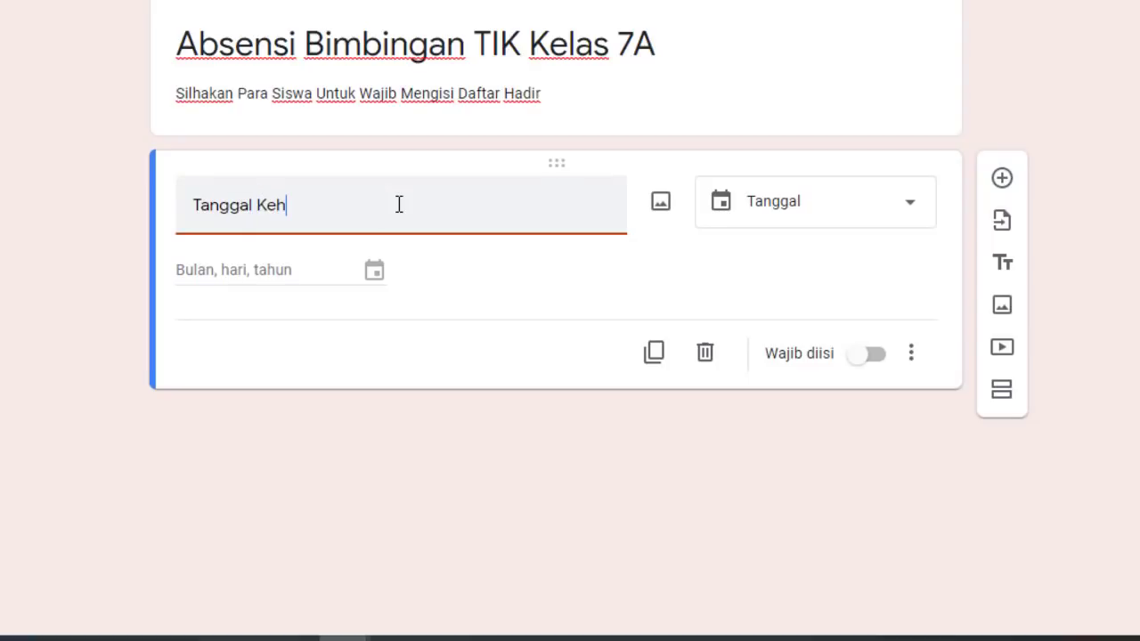
type("adiran")
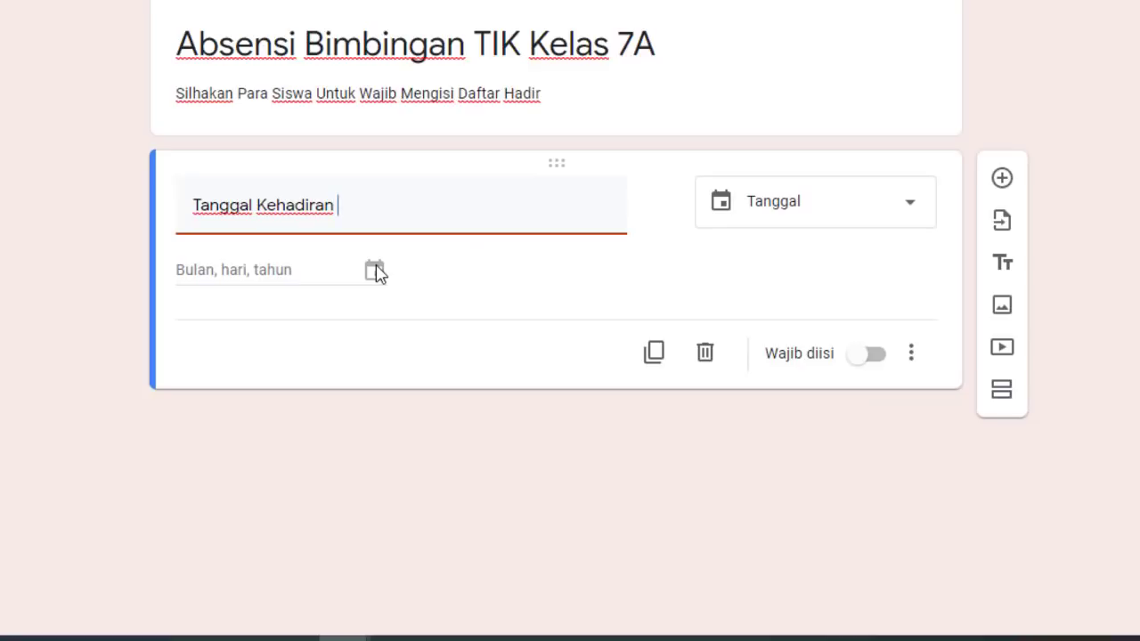
type("Bimbingan TIK")
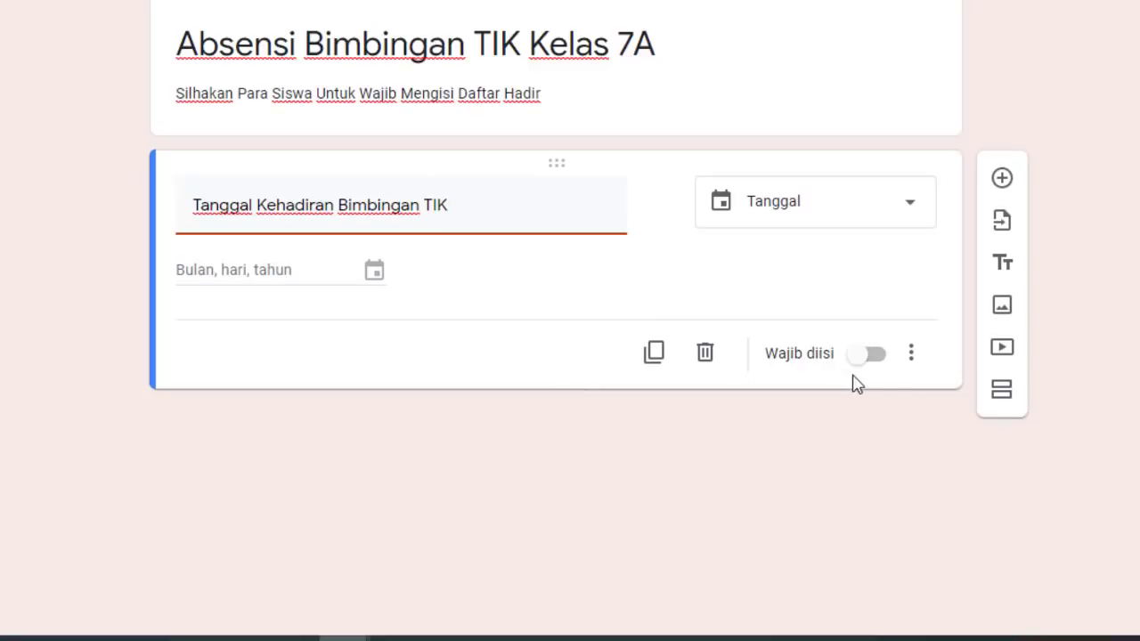
left_click(870, 357)
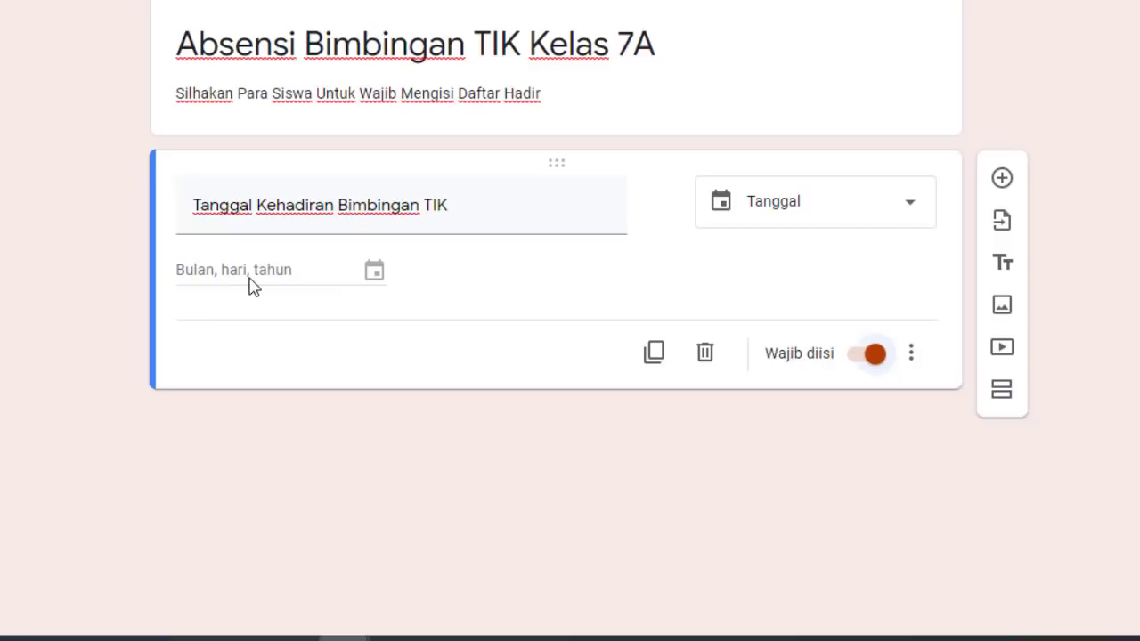
left_click(1004, 179)
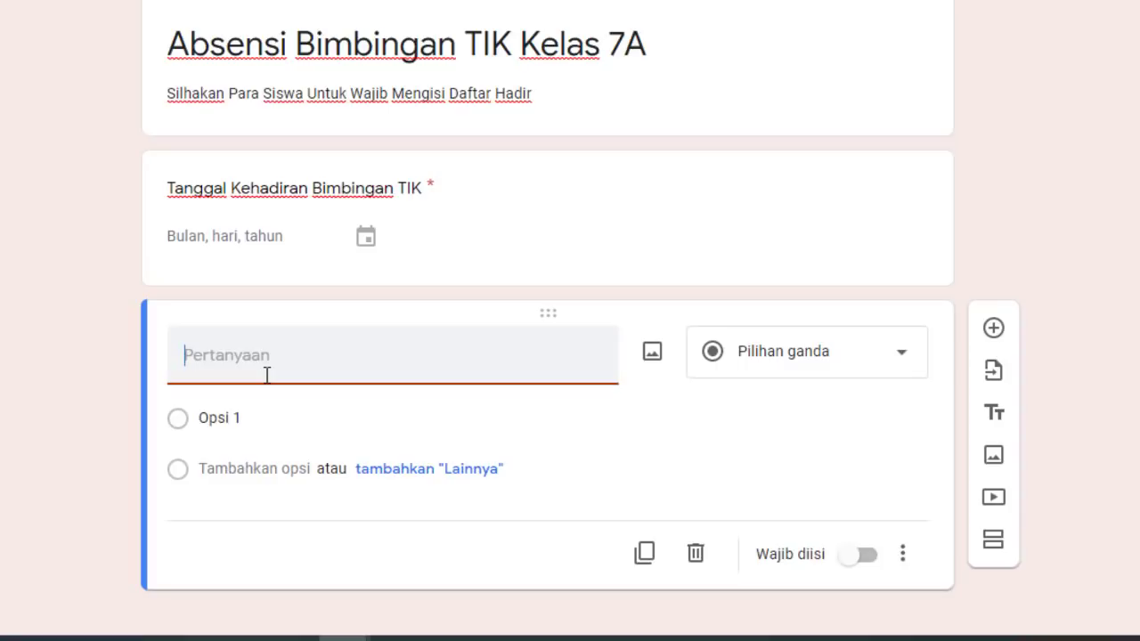
Title the new question 'Nama Siswa', make it required, and add another question below
type("Nama Siswa")
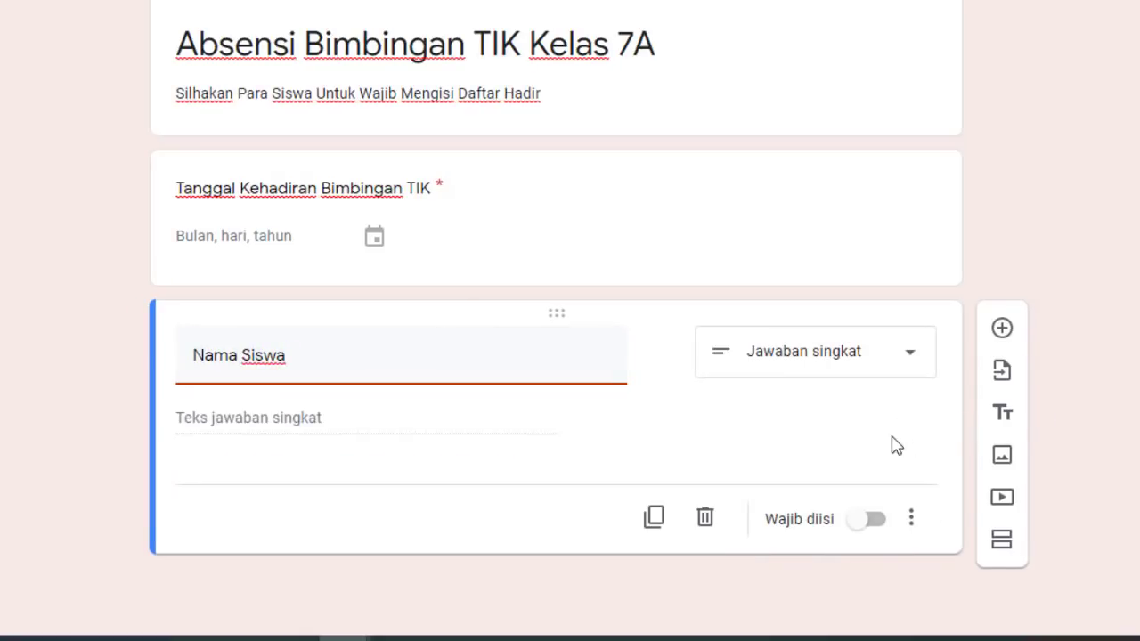
left_click(875, 522)
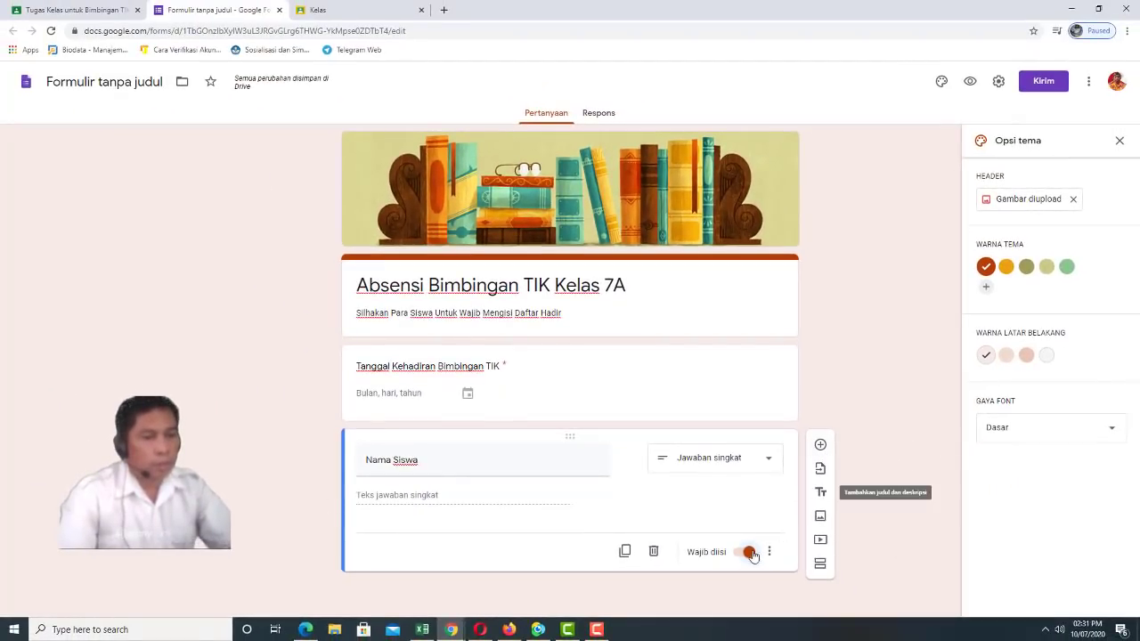
left_click(820, 445)
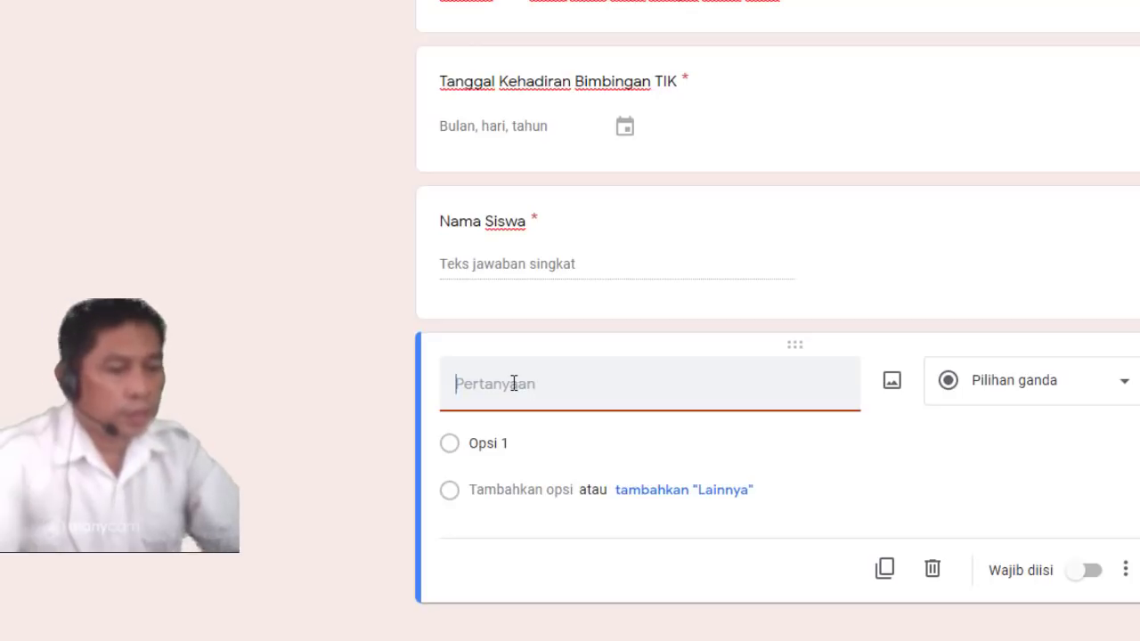
Title the question 'Presensi Siswa' and give it the options Hadir, Sakit, Ijin and Alfa
type("Presensi")
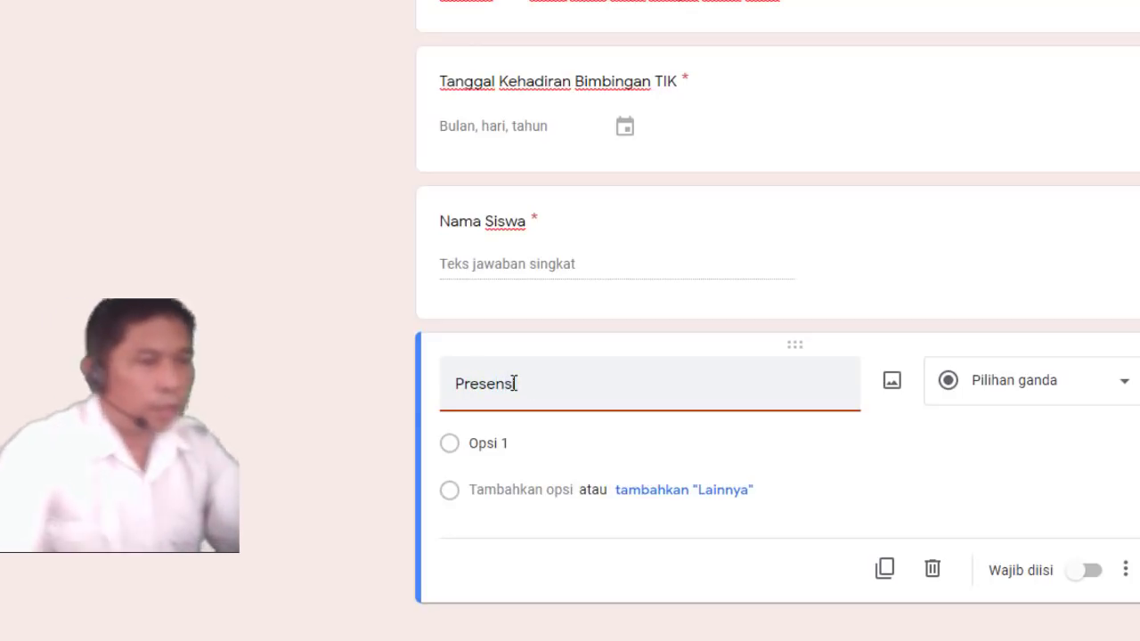
type(" S")
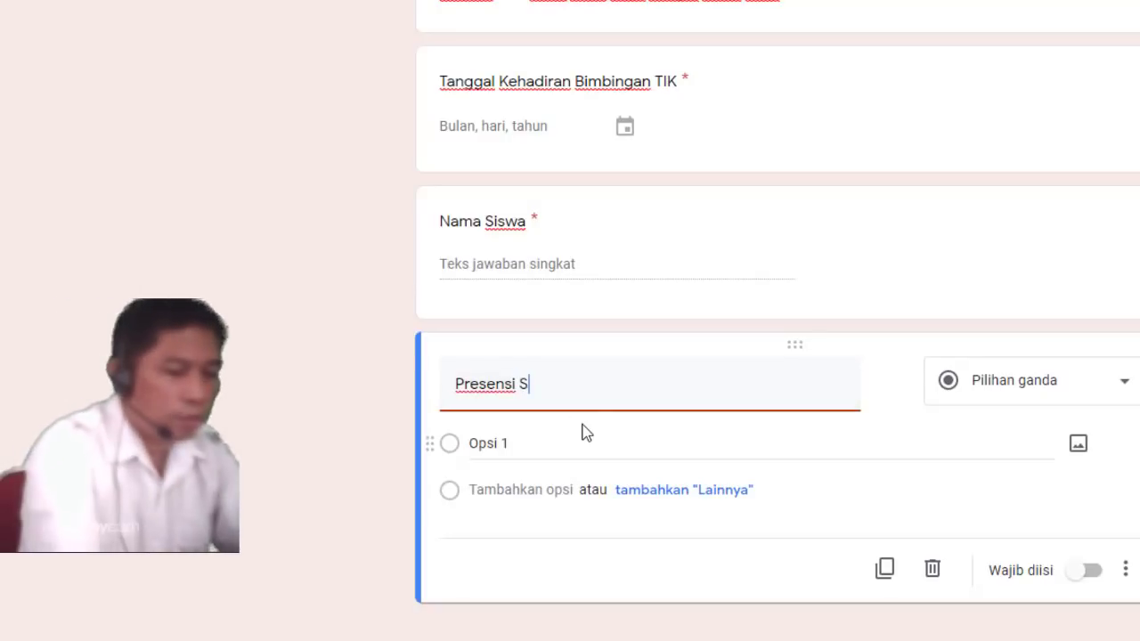
type("iswa")
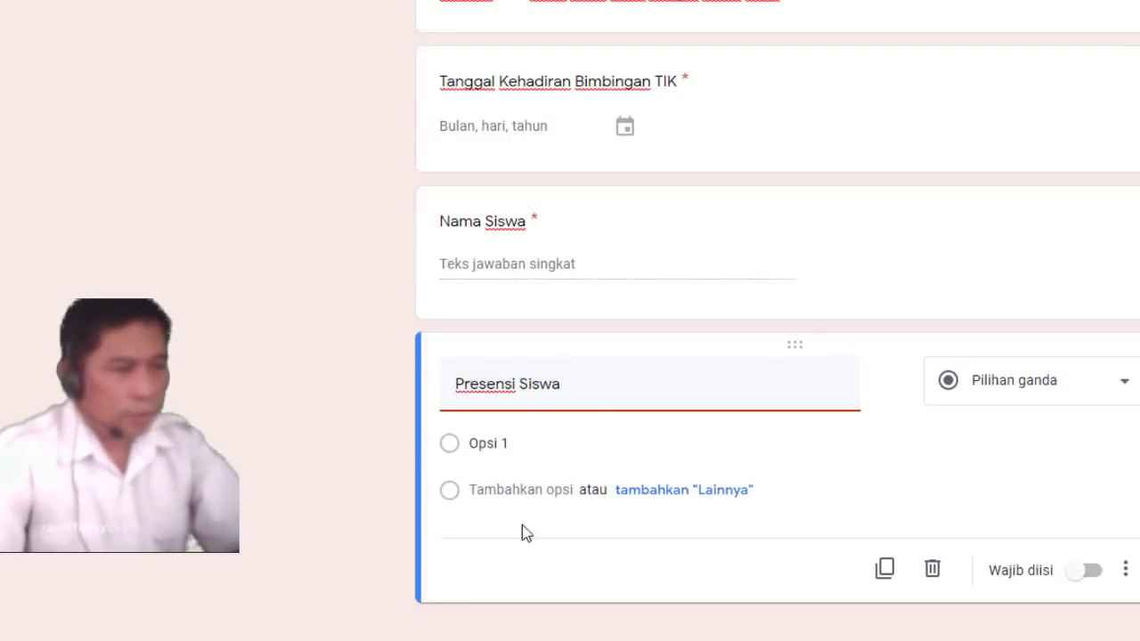
left_click(499, 443)
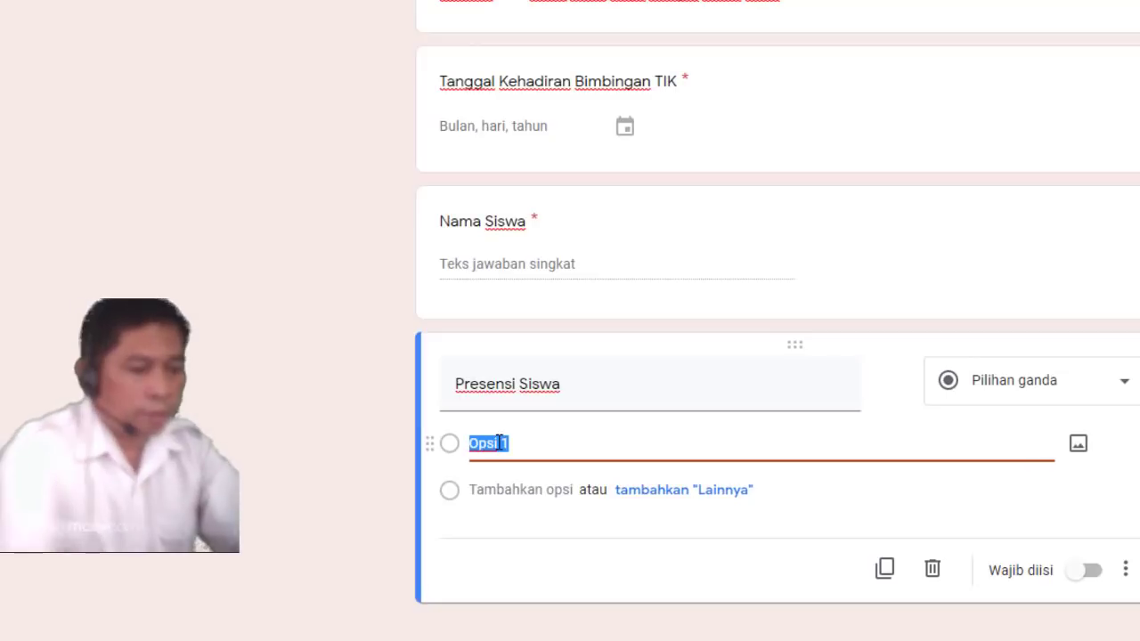
type("Had")
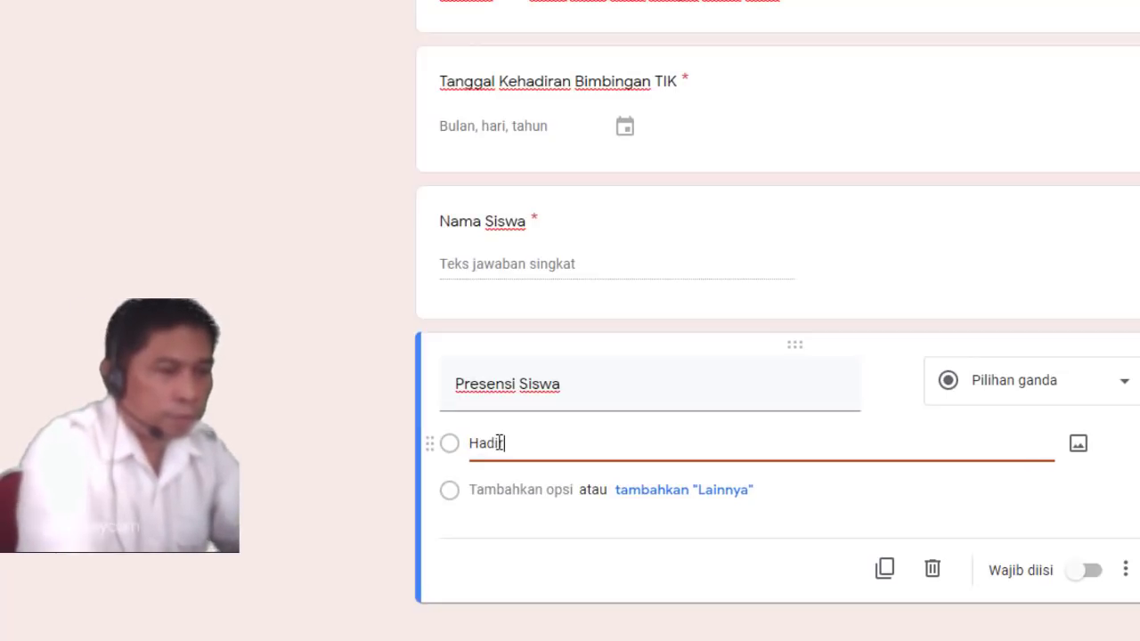
type("ir")
key("Return")
type("S")
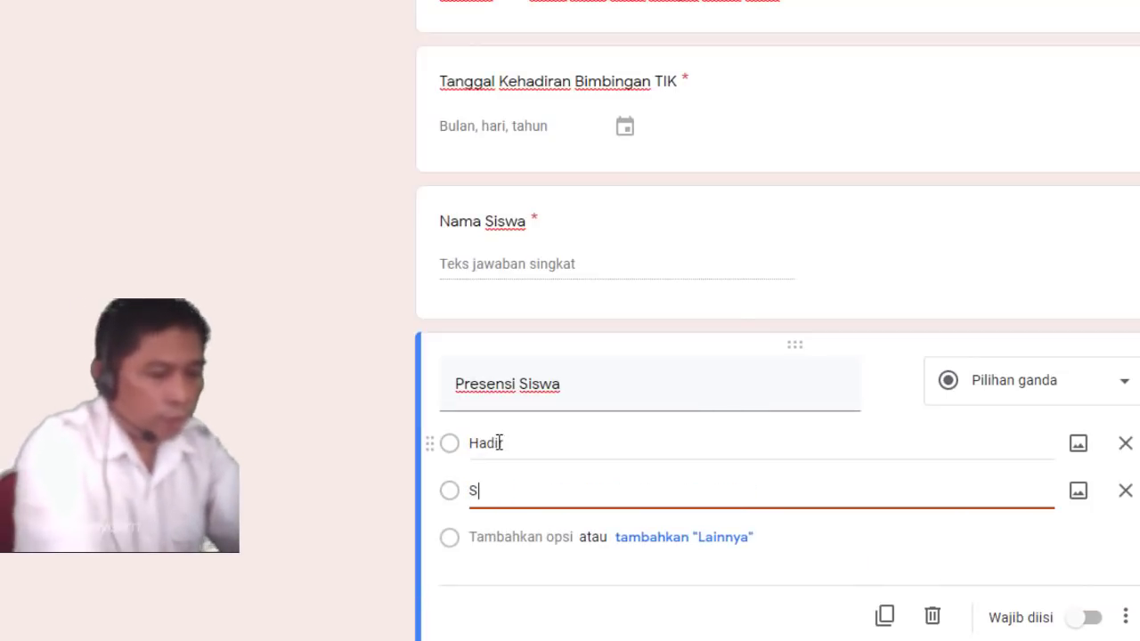
type("akit")
key("Return")
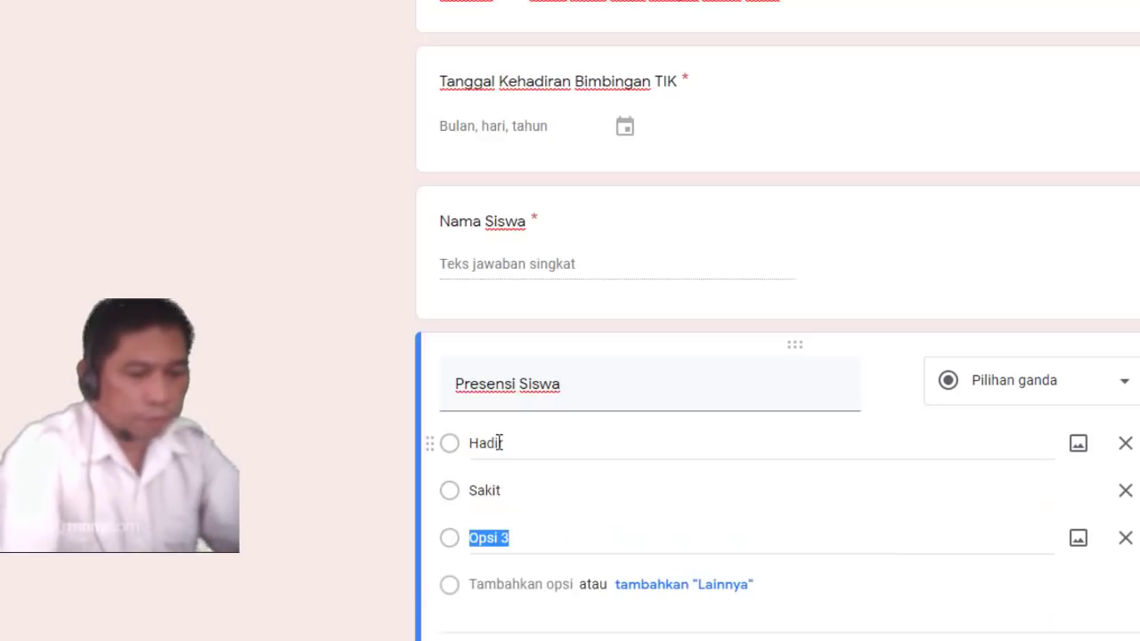
type("Ijin")
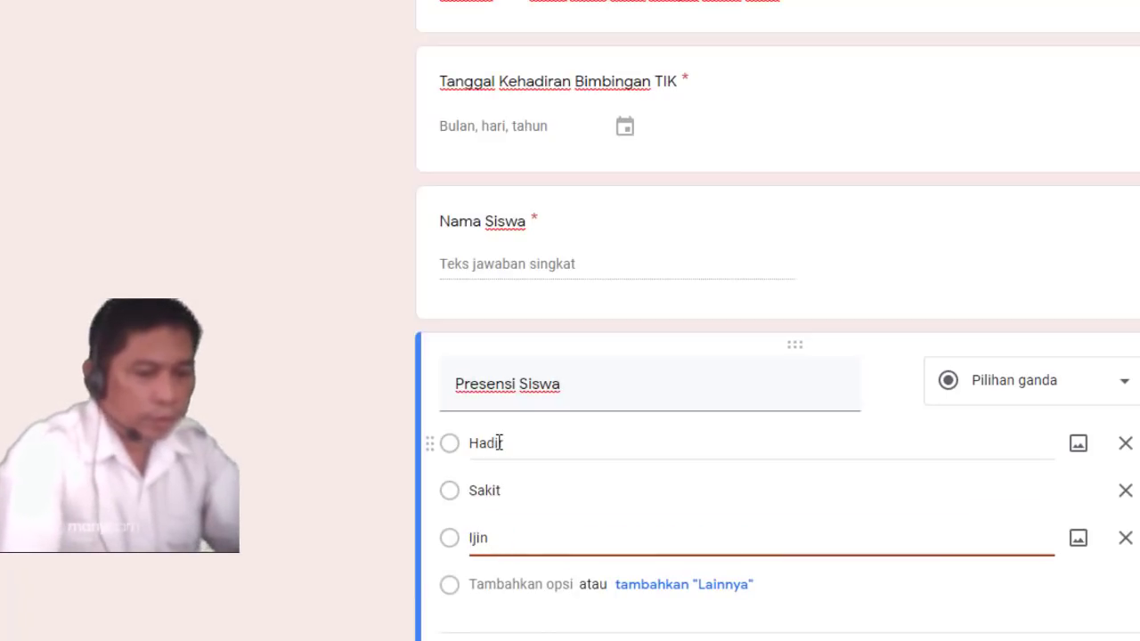
key("Return")
type("Alfa")
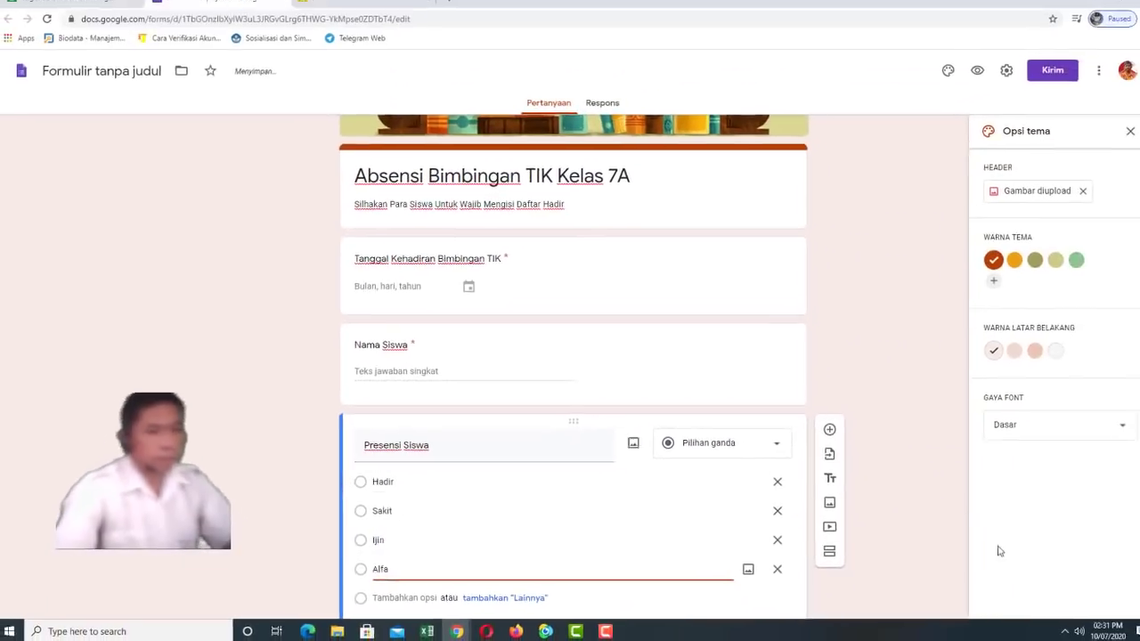
Mark the Presensi Siswa question as required (Wajib diisi)
scroll(937, 504, "down", 1)
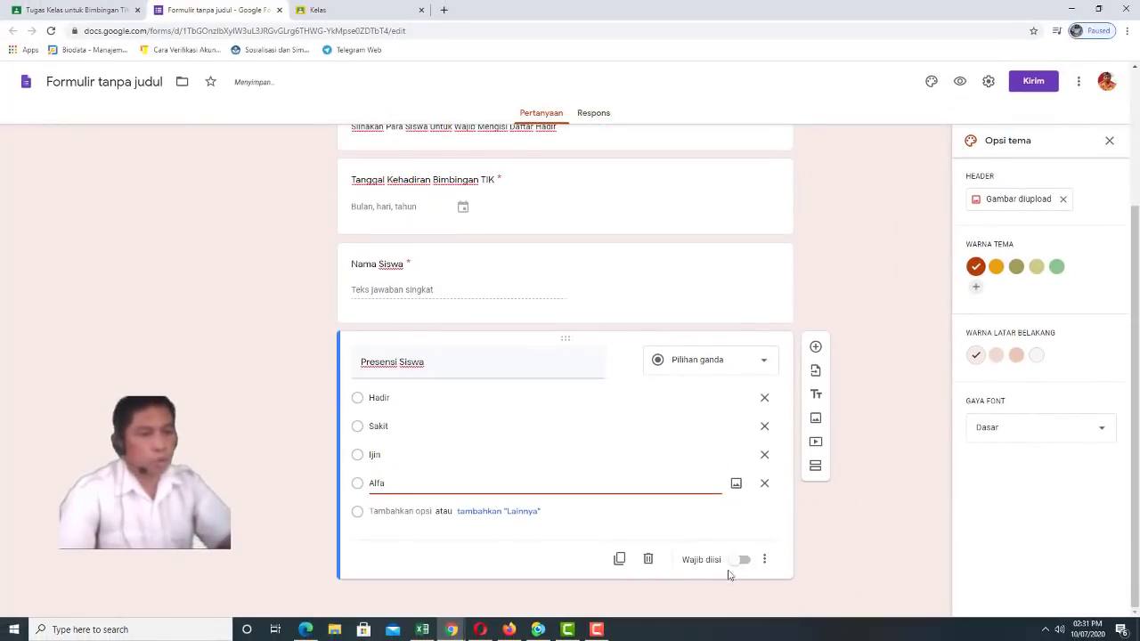
left_click(750, 562)
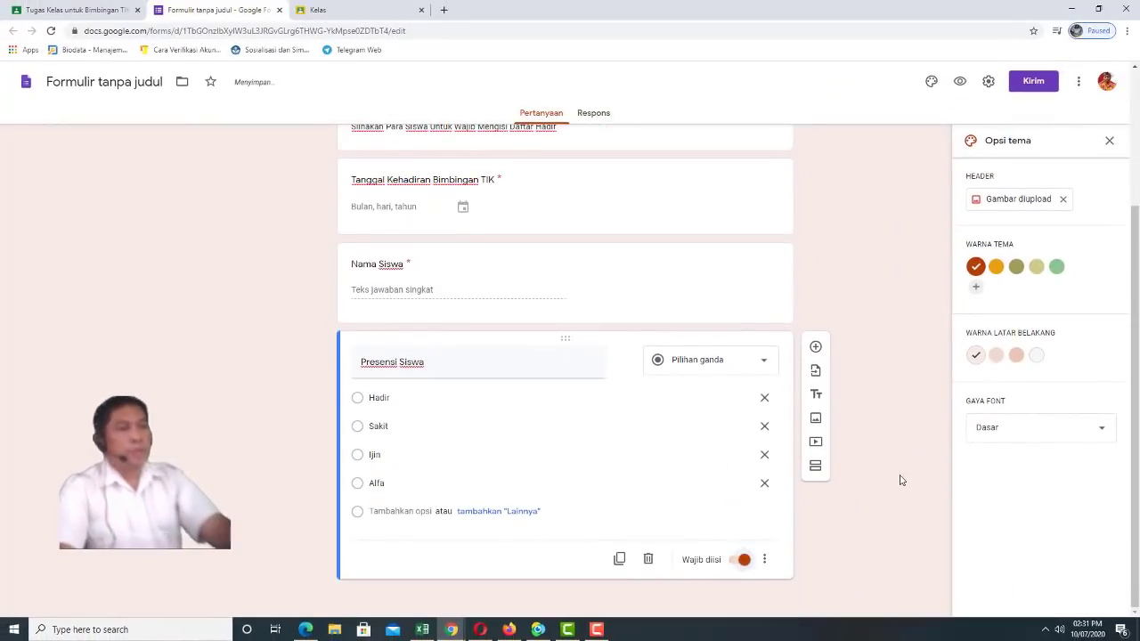
scroll(898, 479, "up", 1)
scroll(900, 479, "down", 1)
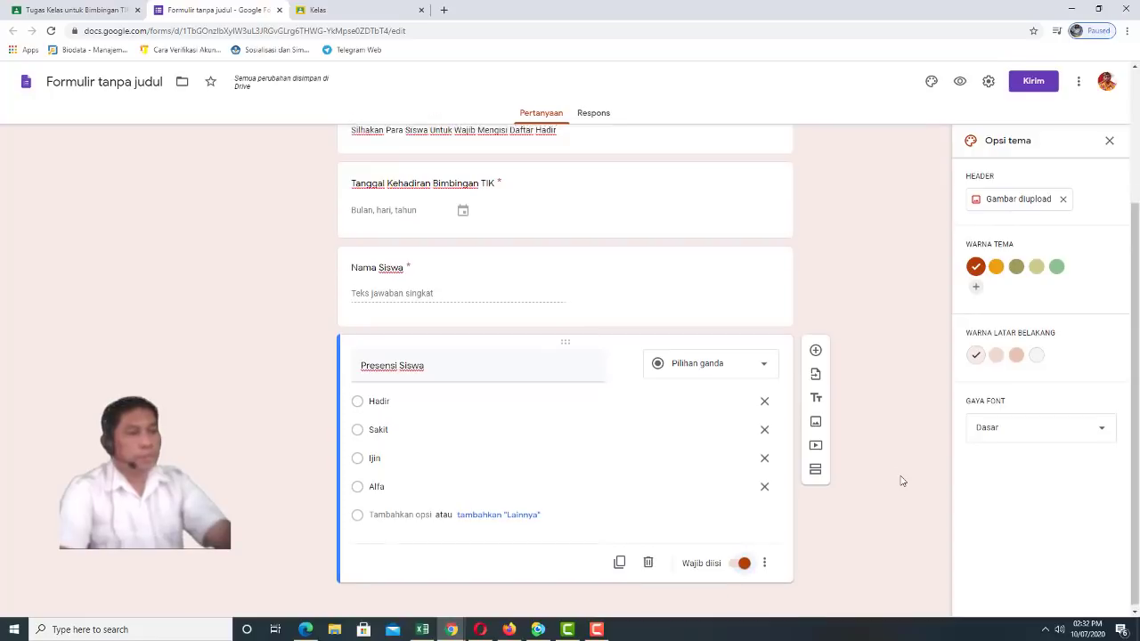
scroll(900, 480, "up", 3)
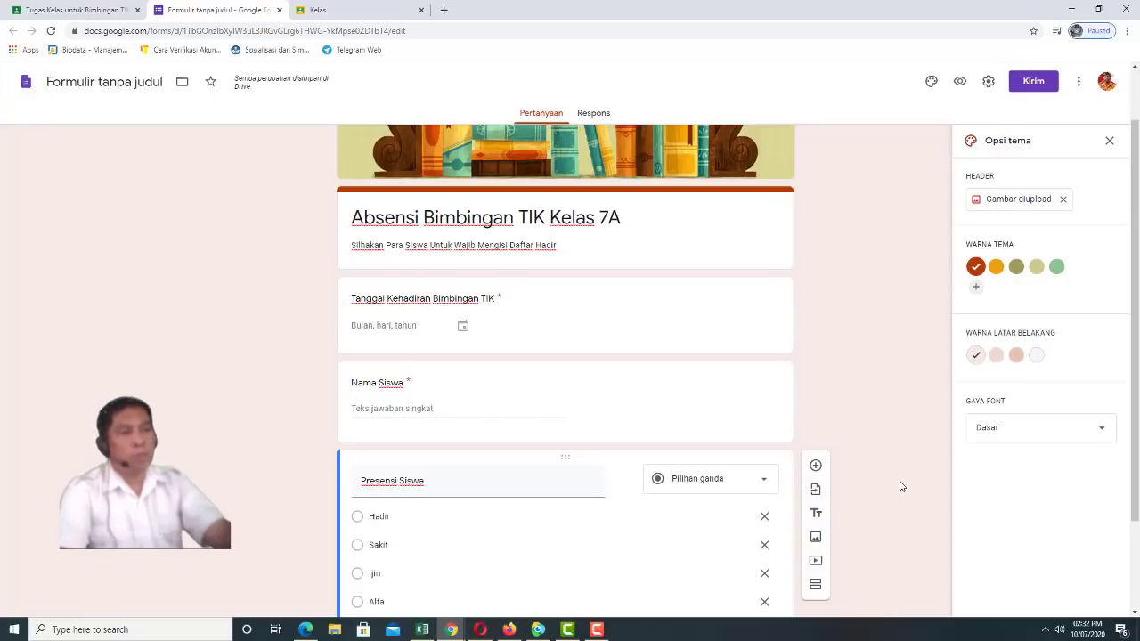
scroll(896, 330, "up", 1)
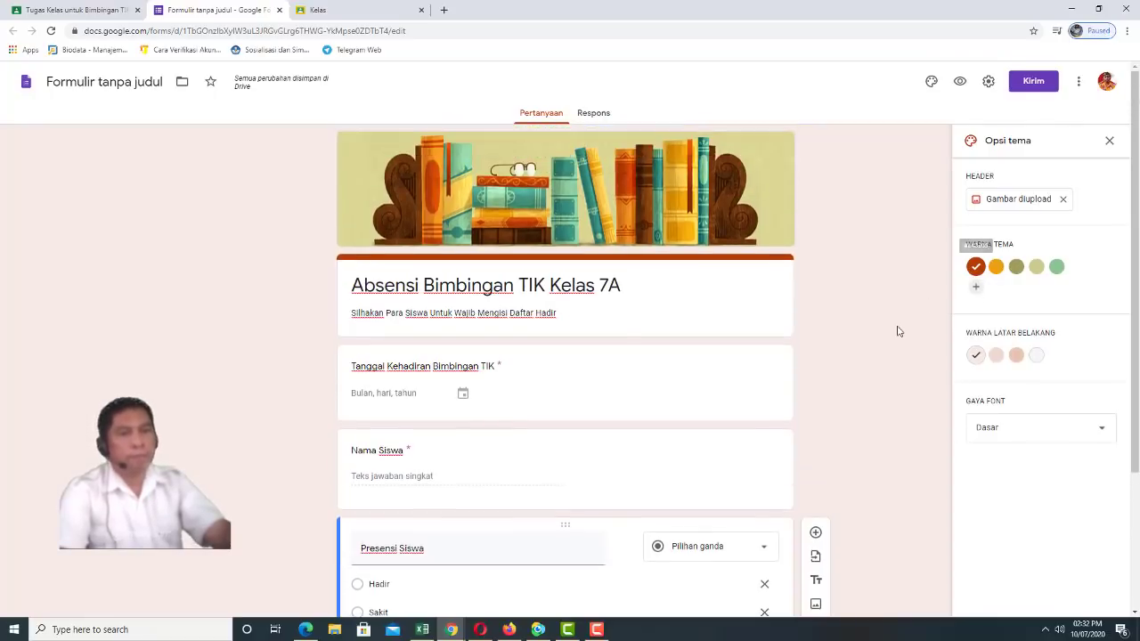
scroll(900, 327, "down", 2)
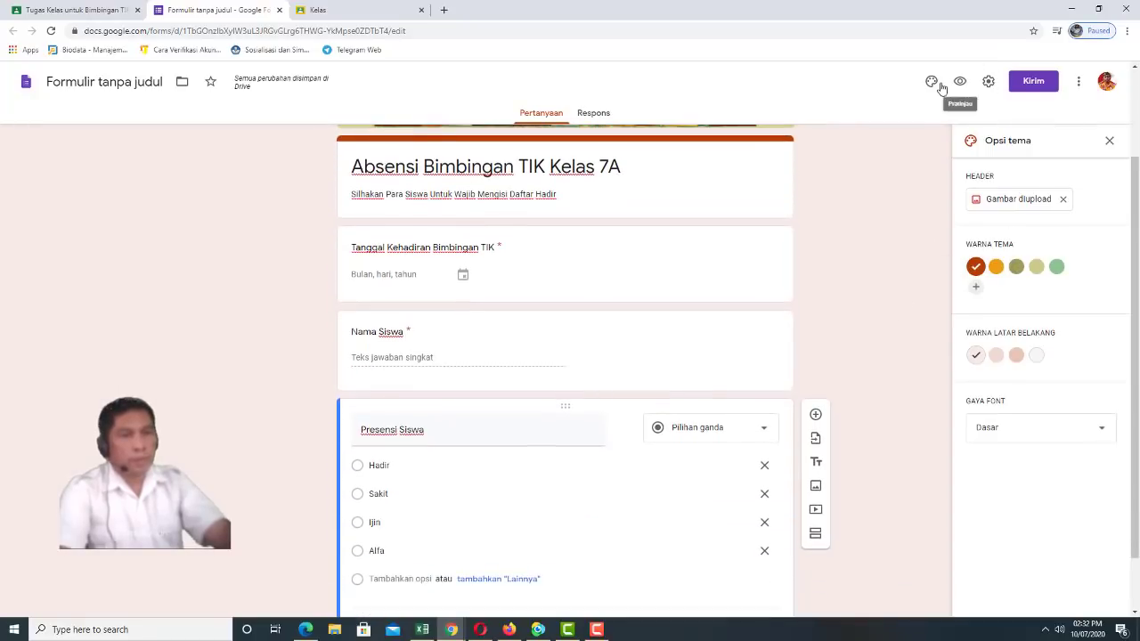
Preview the form as students see it, then close the form editor tab and return to Classroom
left_click(959, 83)
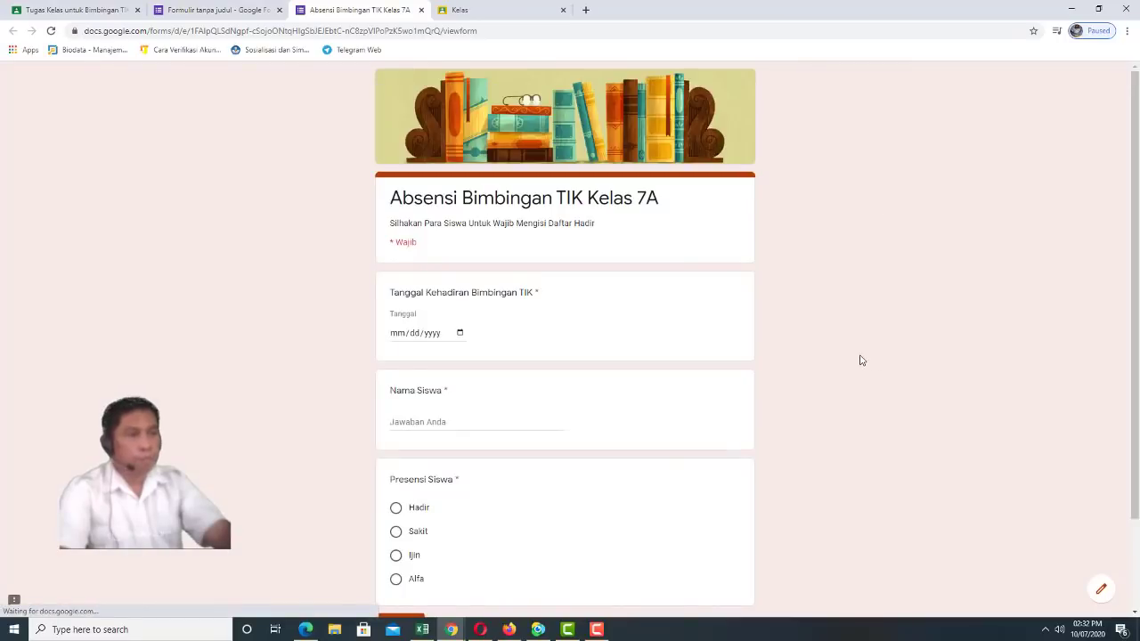
scroll(626, 372, "down", 2)
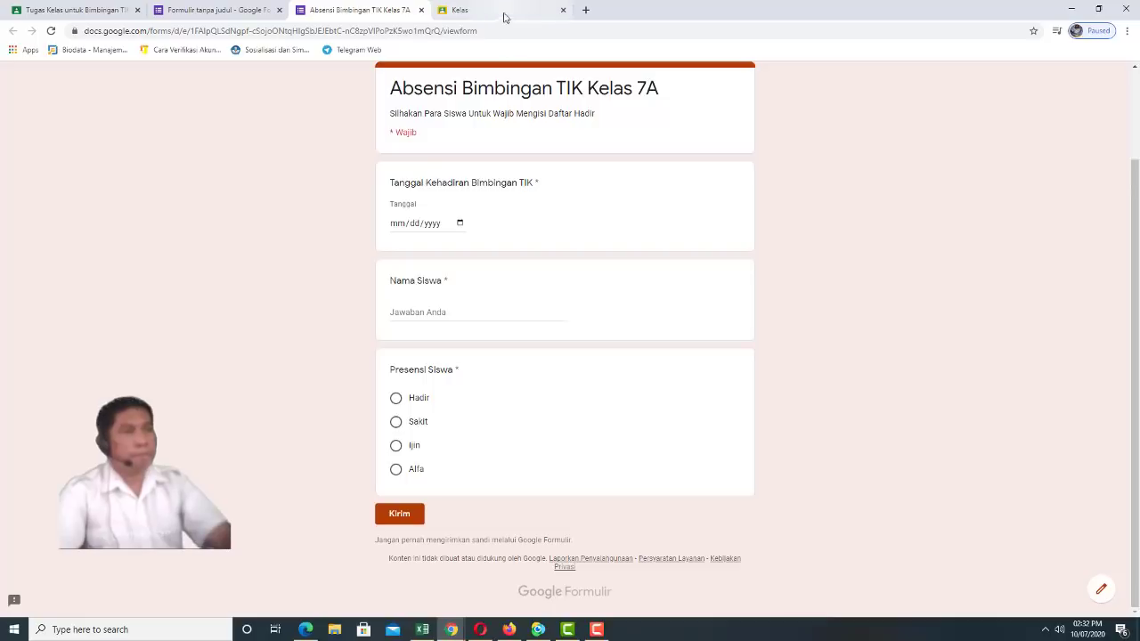
left_click(280, 10)
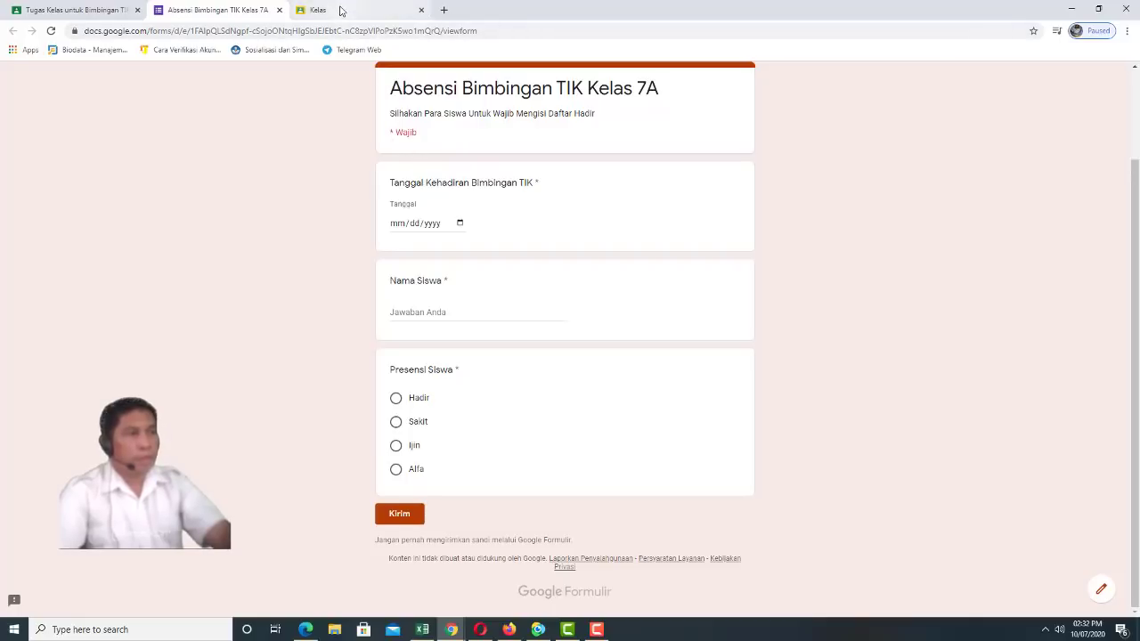
left_click(339, 10)
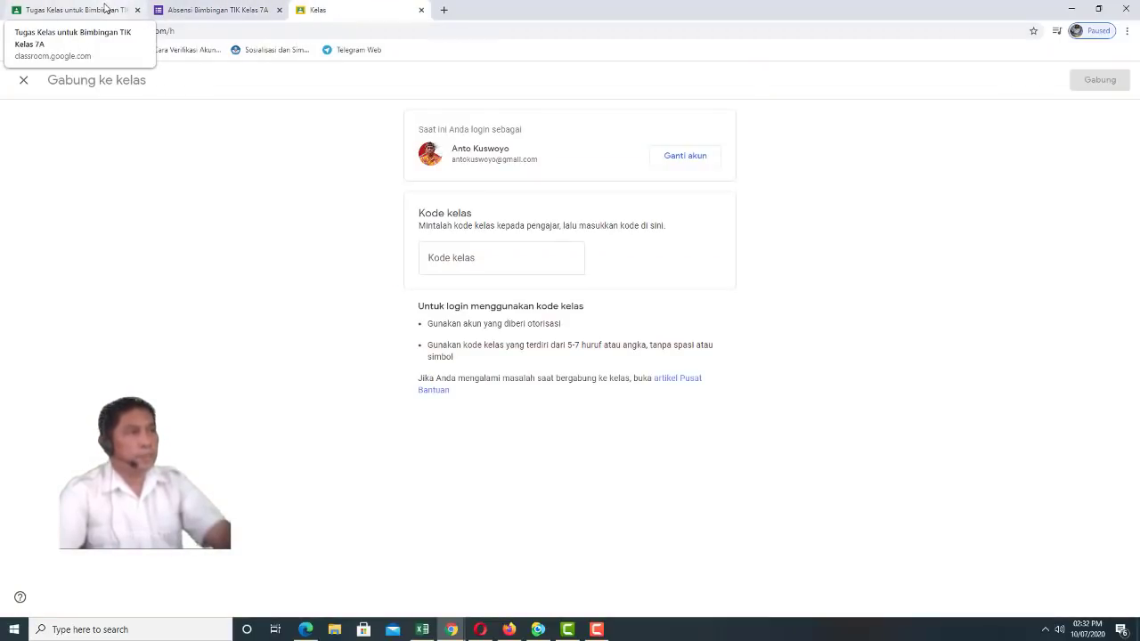
From the question draft, open the attached Google Form and check its Respons view
left_click(105, 8)
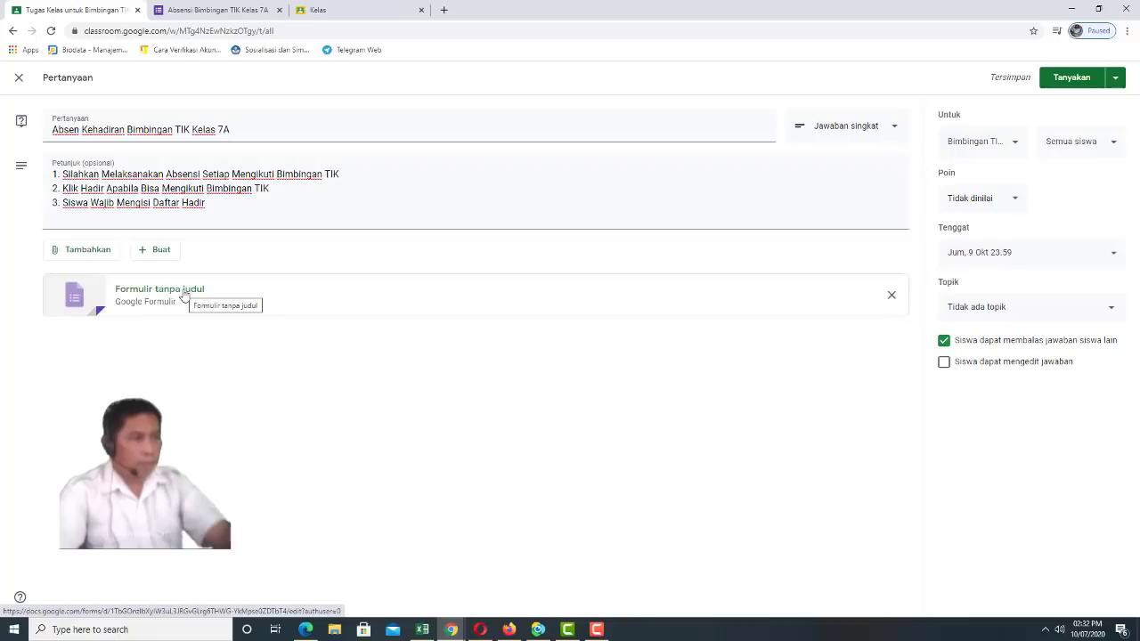
left_click(184, 296)
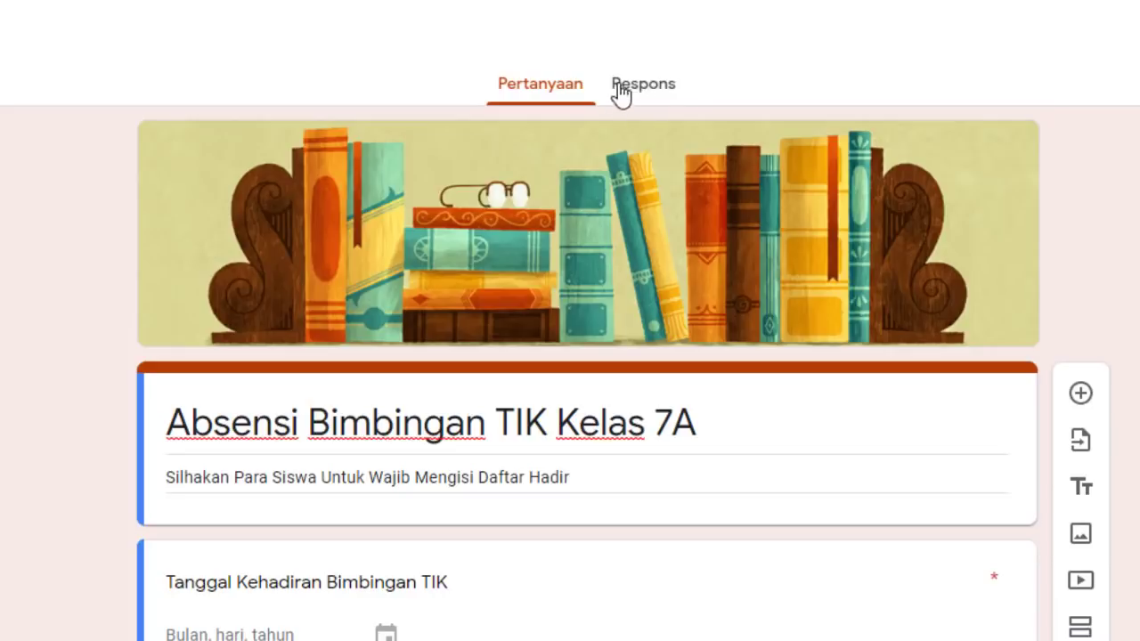
left_click(655, 89)
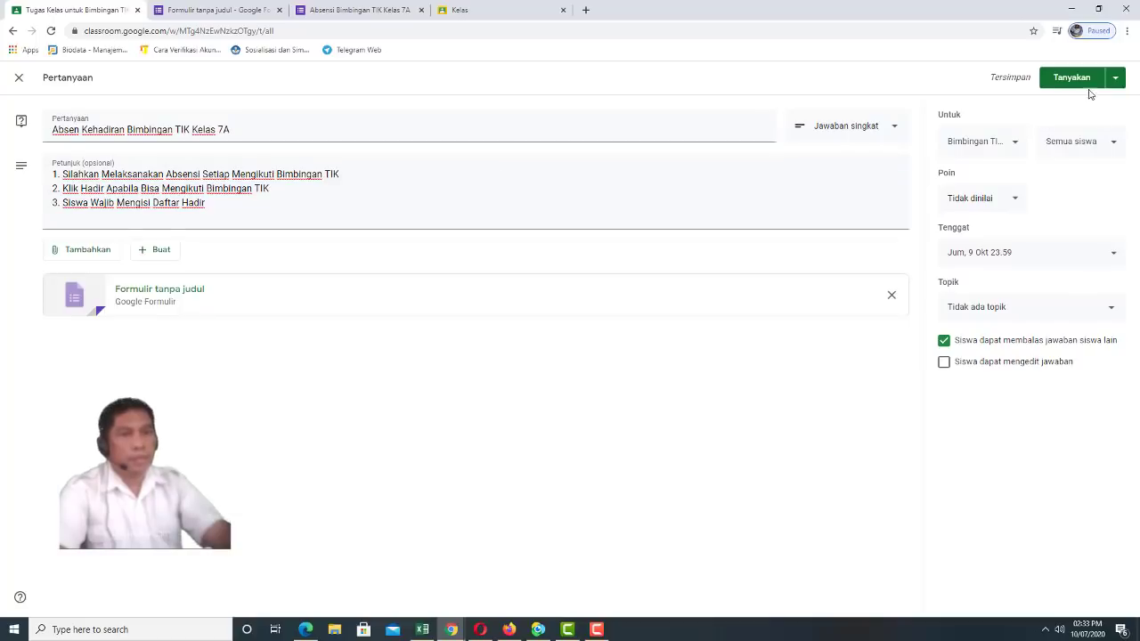
Post the Absen Kehadiran Bimbingan TIK Kelas 7A question using Tanyakan
left_click(1076, 79)
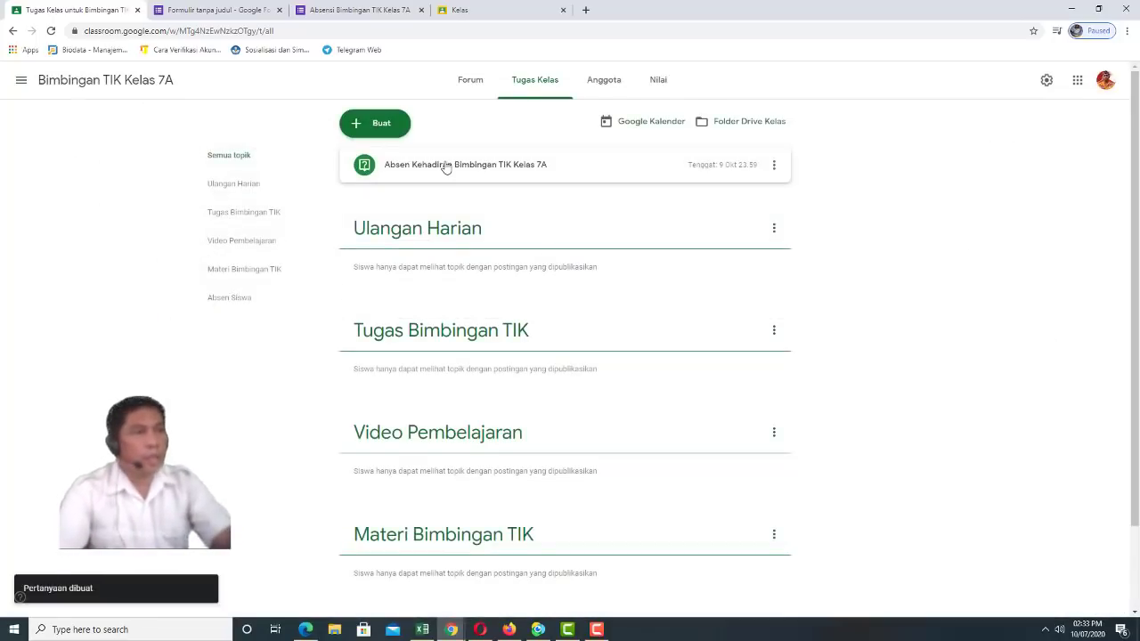
Edit the posted attendance question, assign it the Absen Siswa topic, and save it
left_click(775, 167)
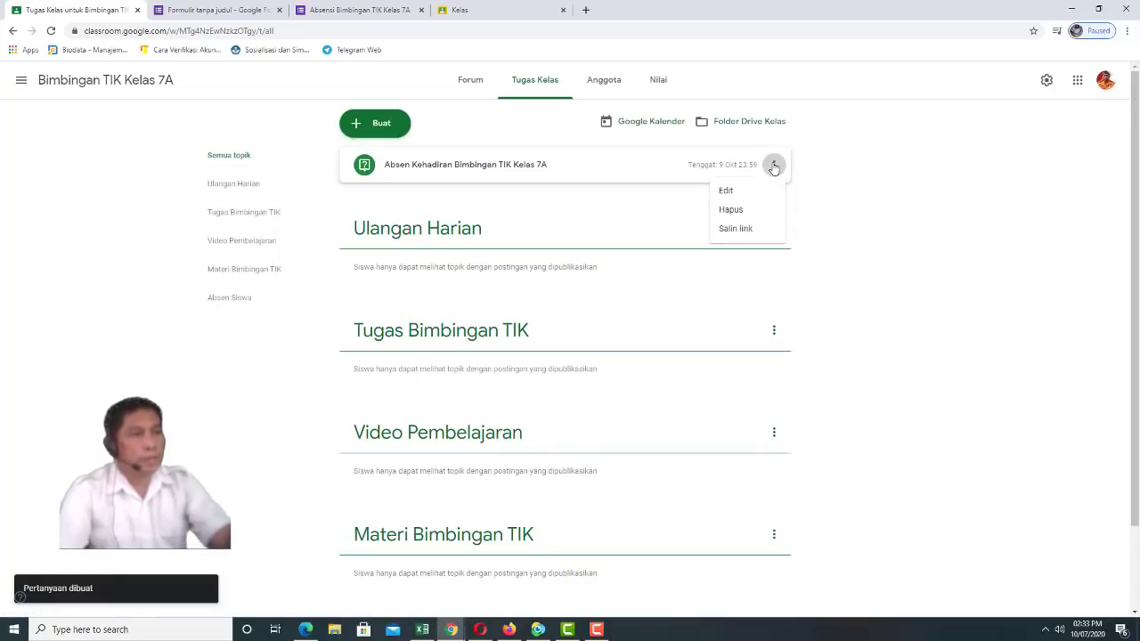
left_click(727, 192)
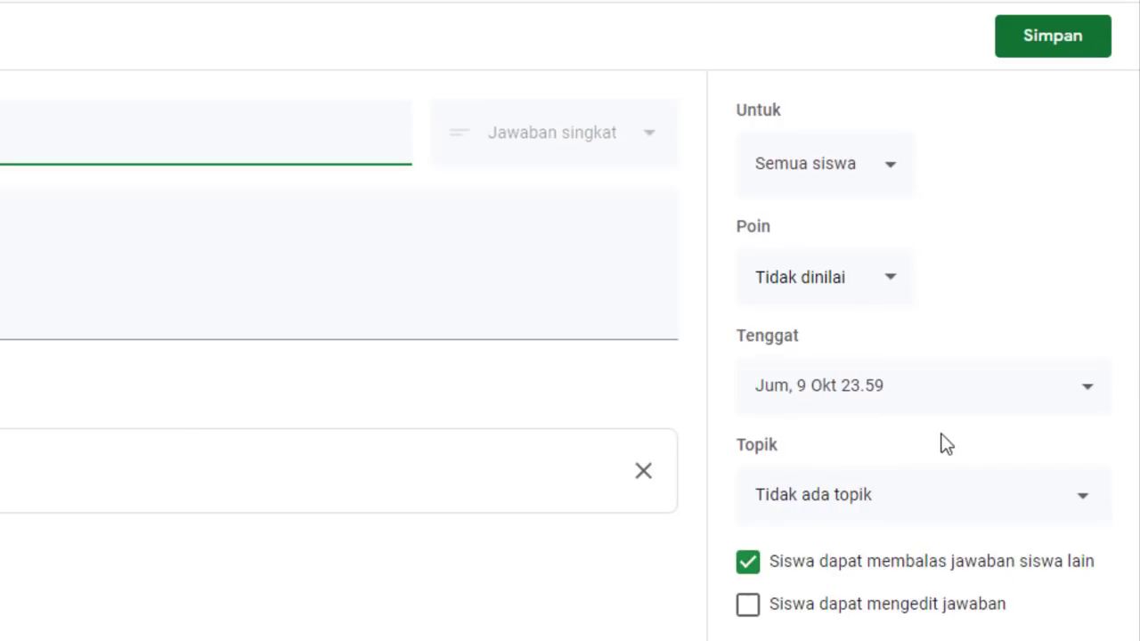
left_click(1087, 499)
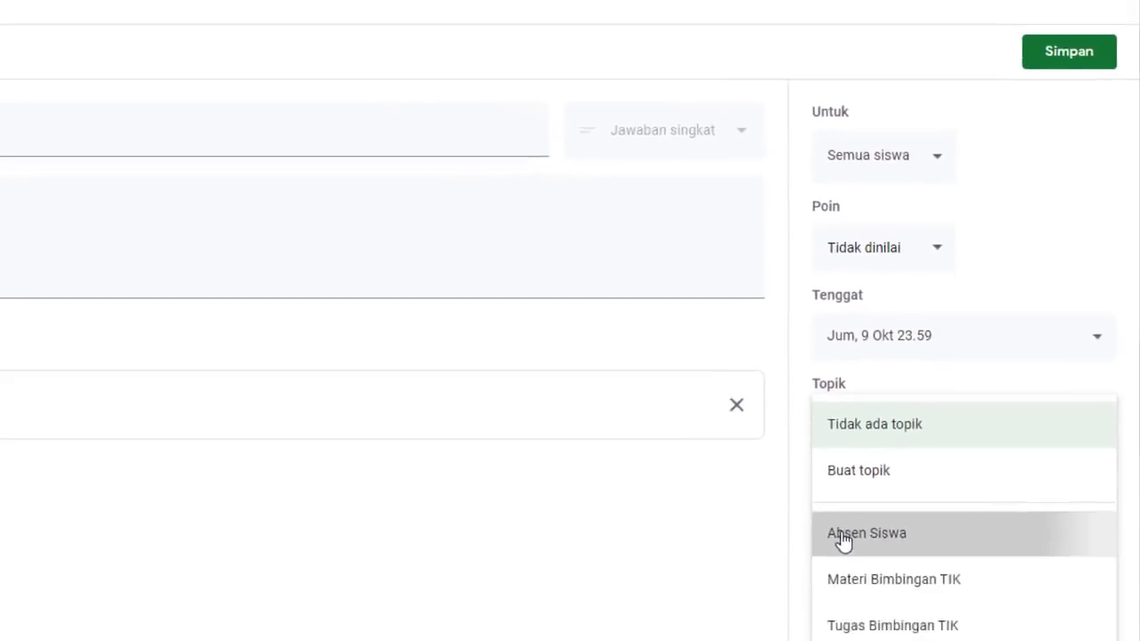
left_click(842, 534)
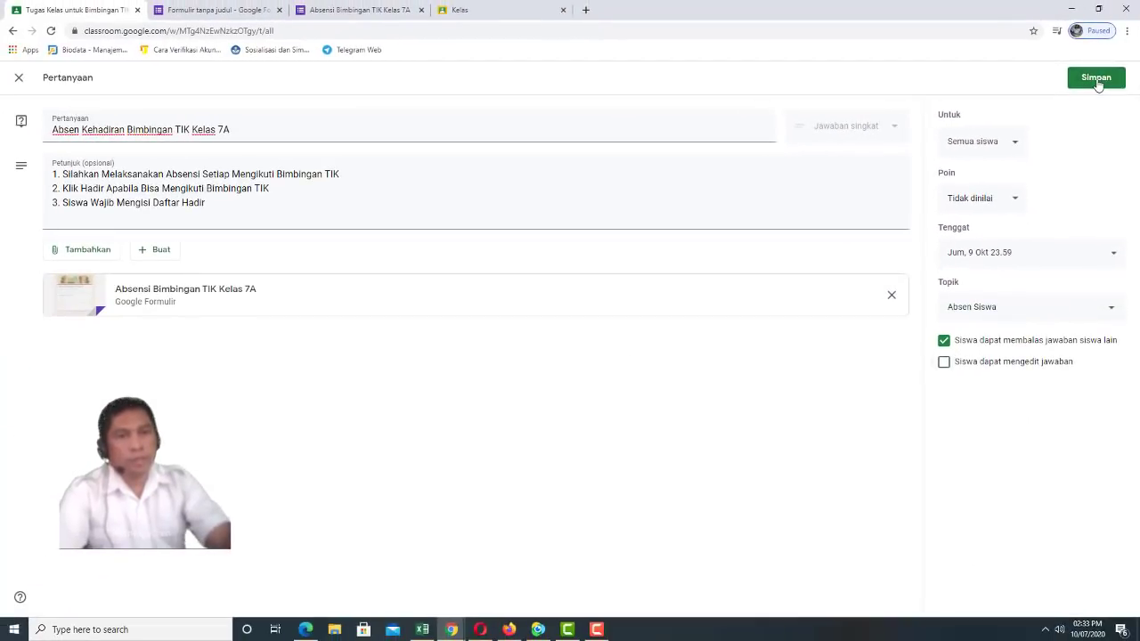
left_click(1097, 81)
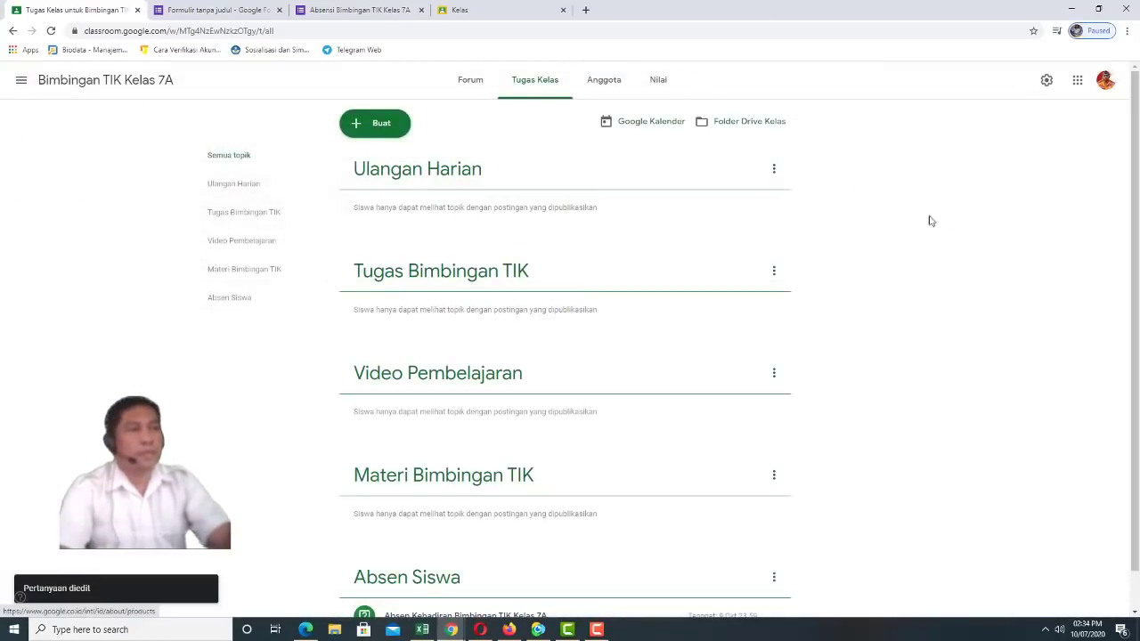
Check the Absen Siswa topic, then open an empty announcement draft in the Forum
left_click(229, 298)
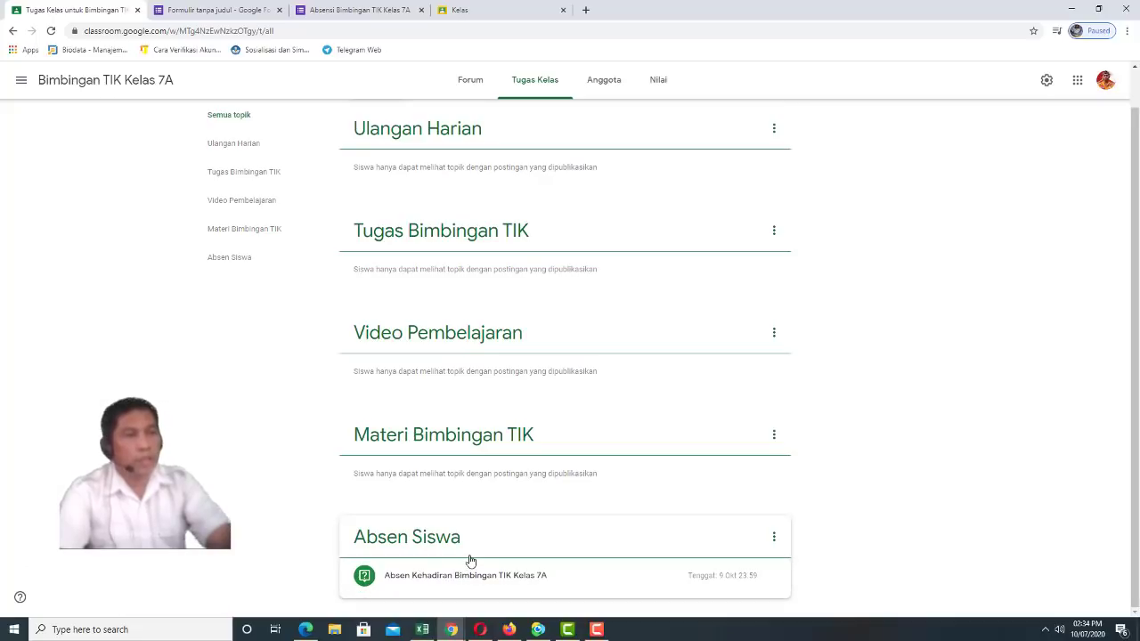
left_click(471, 82)
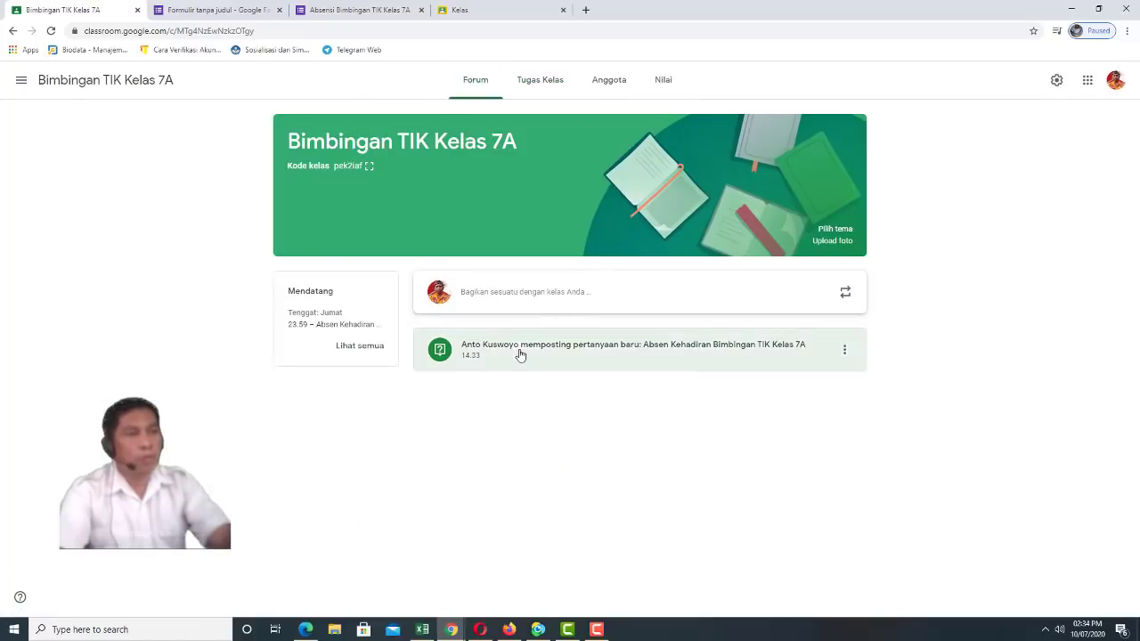
left_click(489, 294)
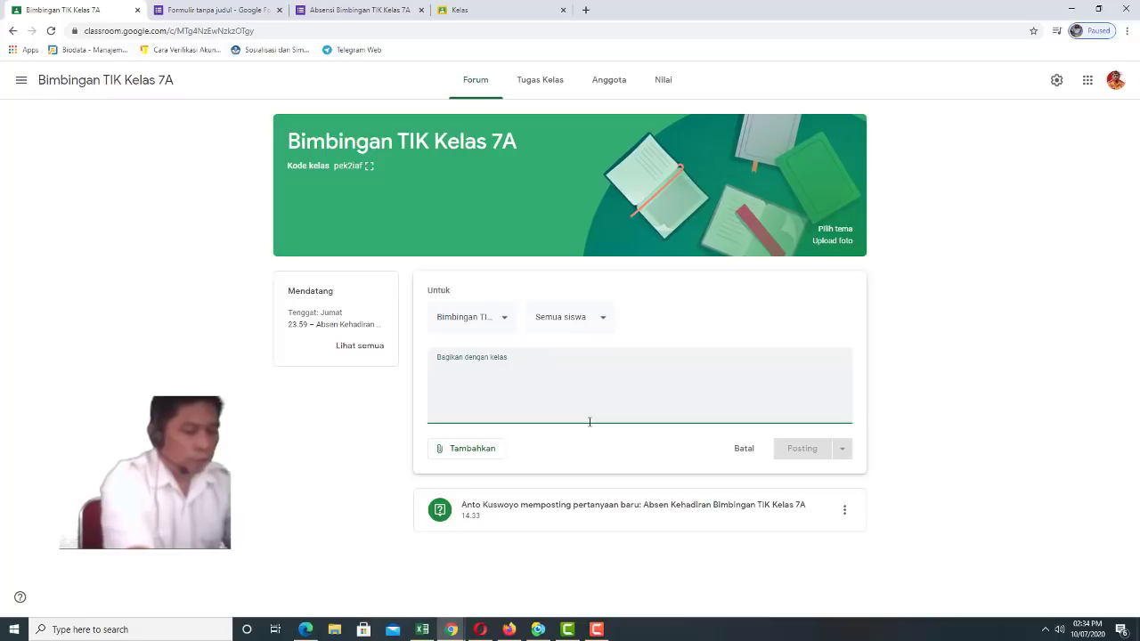
Write a welcome note to Kelas 7A about Bimbingan TIK starting 9 Oktober and post it
type("Selam")
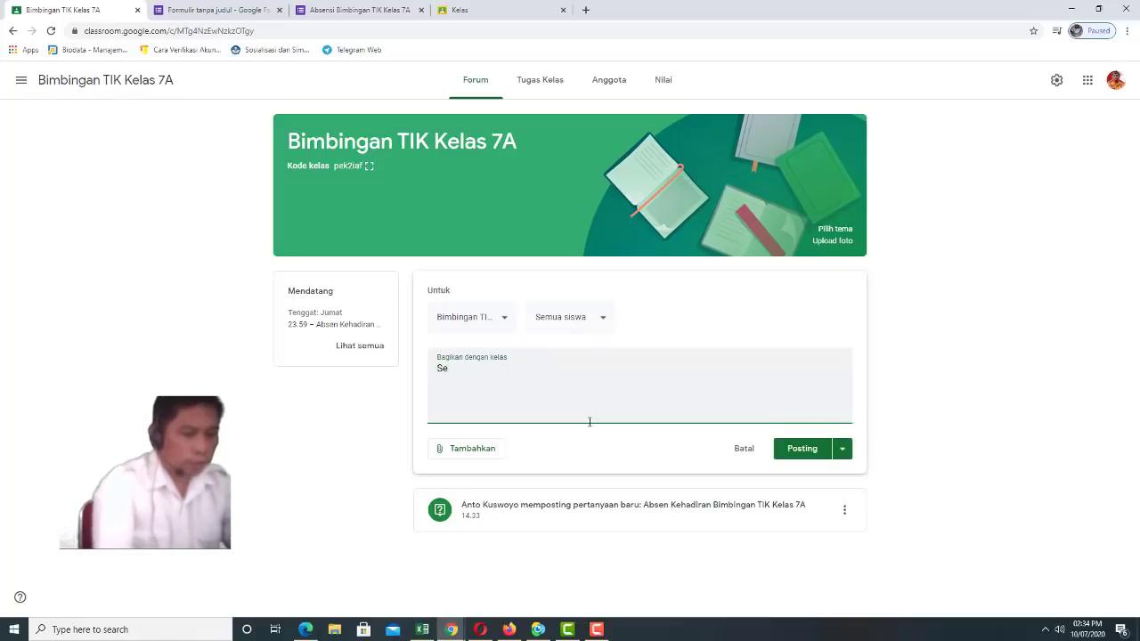
type("at Data")
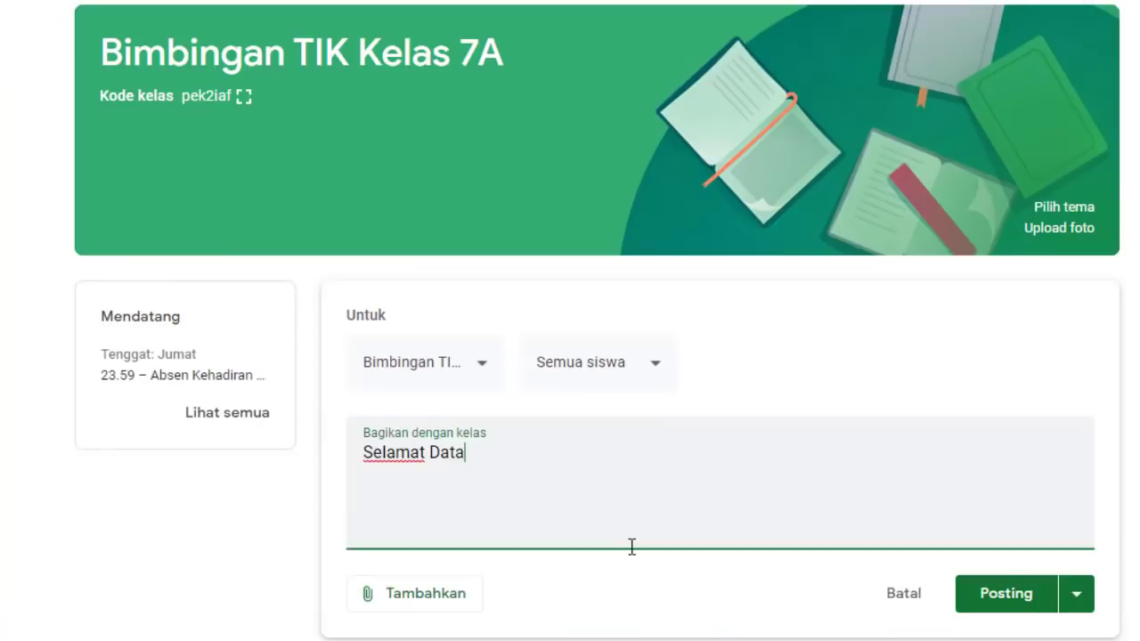
type("ng Kepada Para")
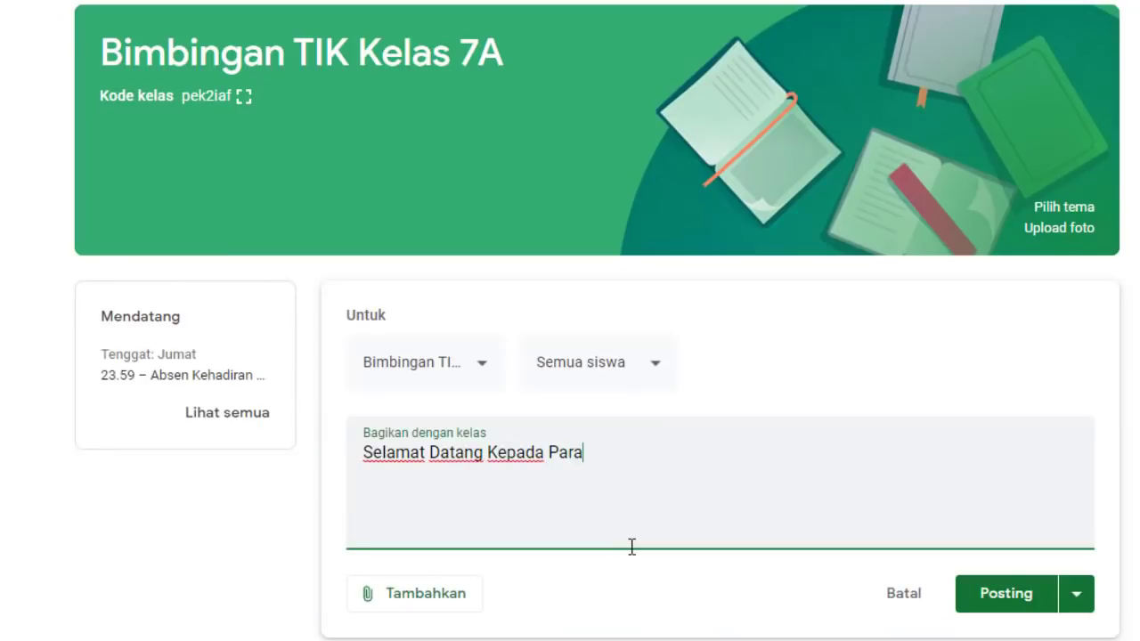
type(" Siswa Kela")
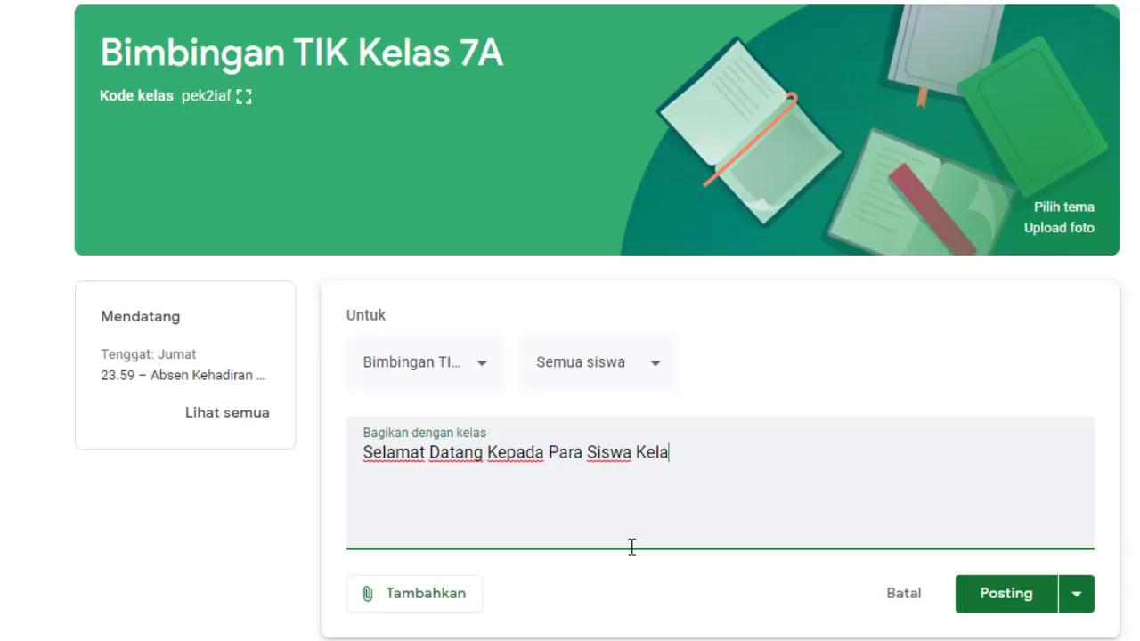
type("s 7A, Untuk Me")
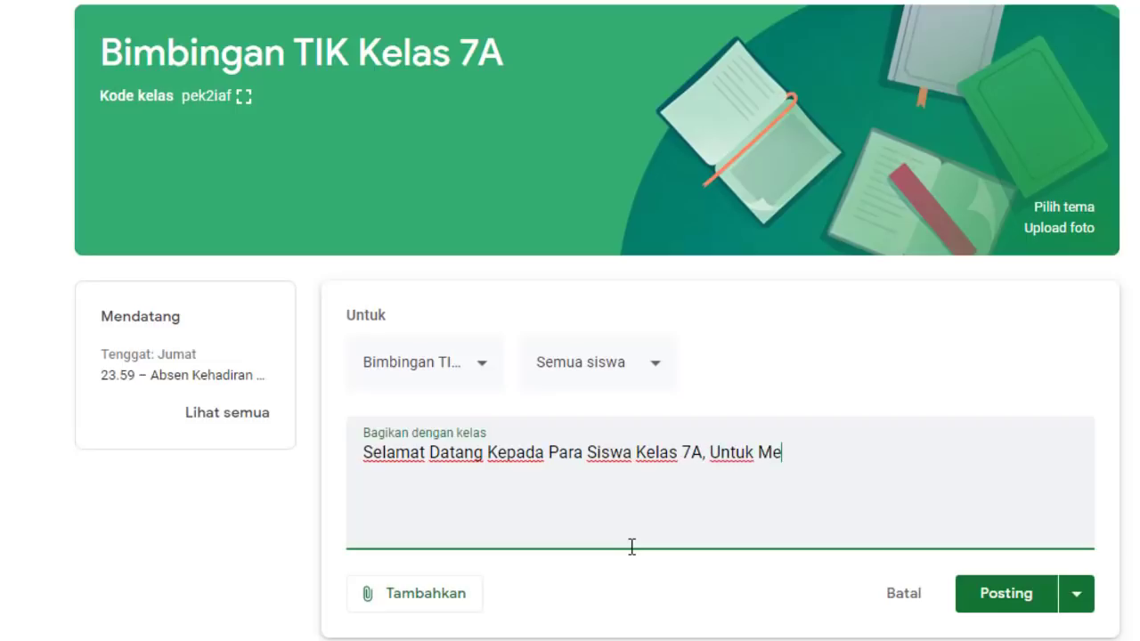
type("njadikan")
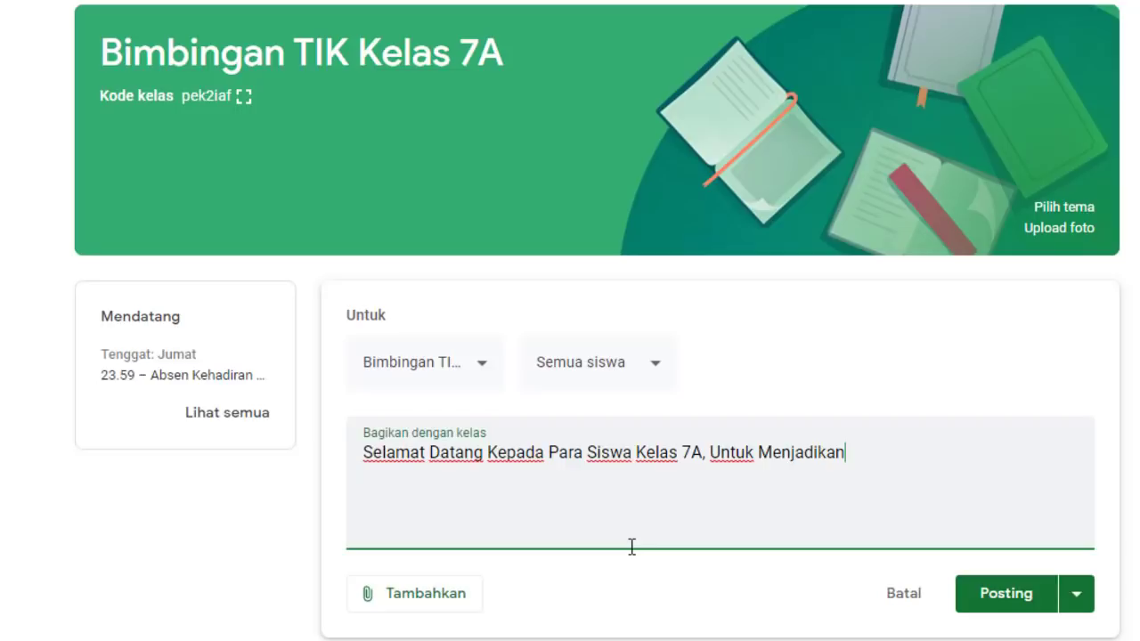
type(" Bahwa")
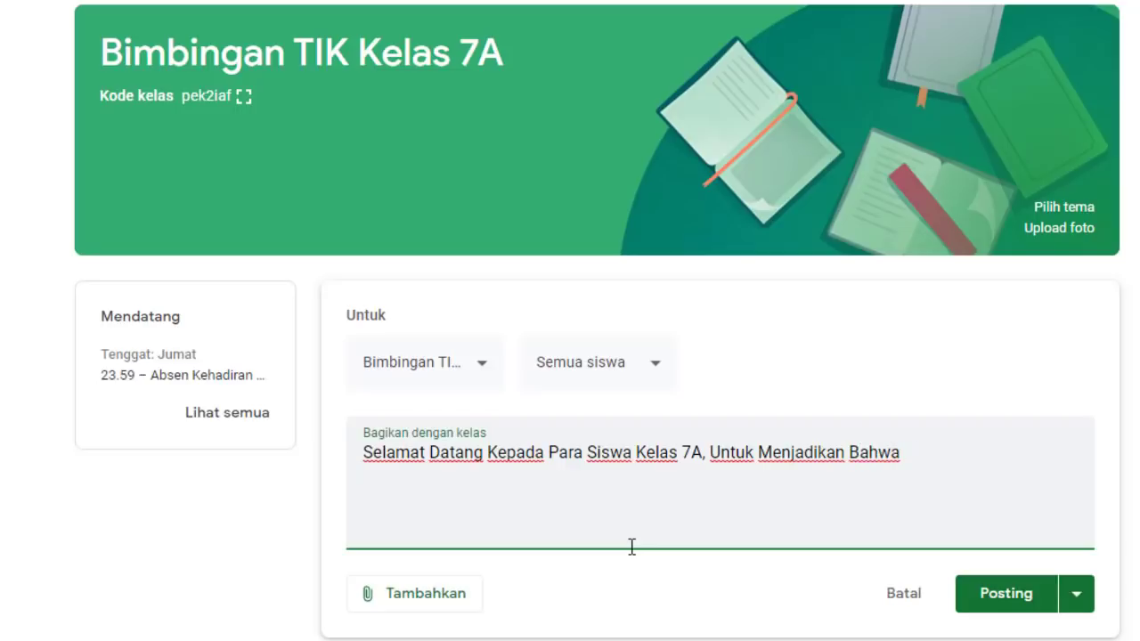
type(" BTanggal 9 Ok")
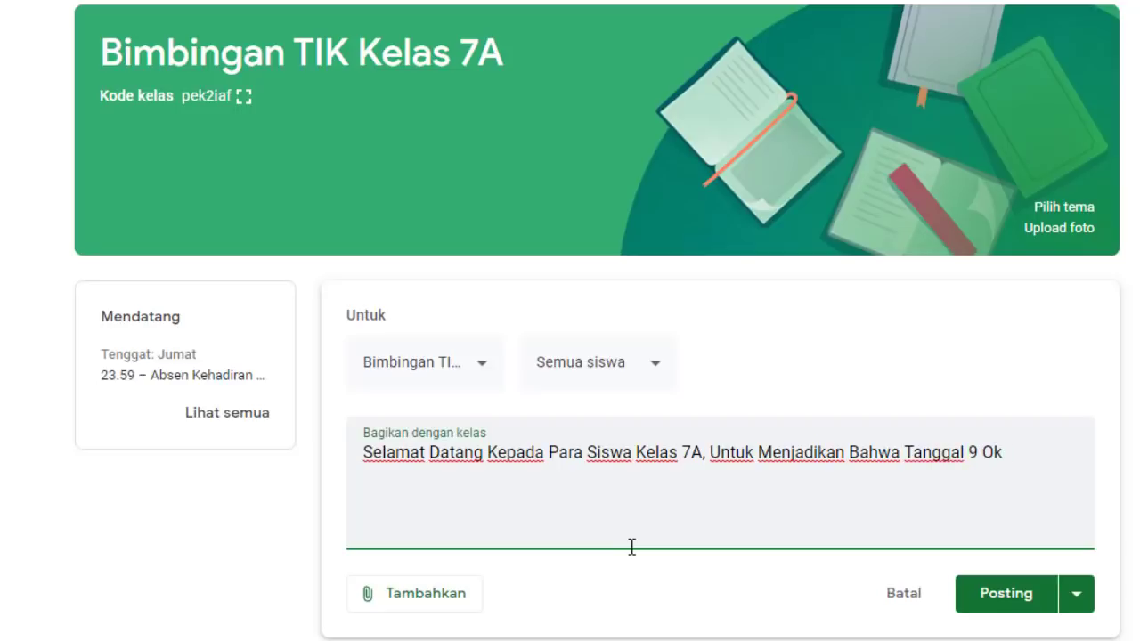
type("tober Akan")
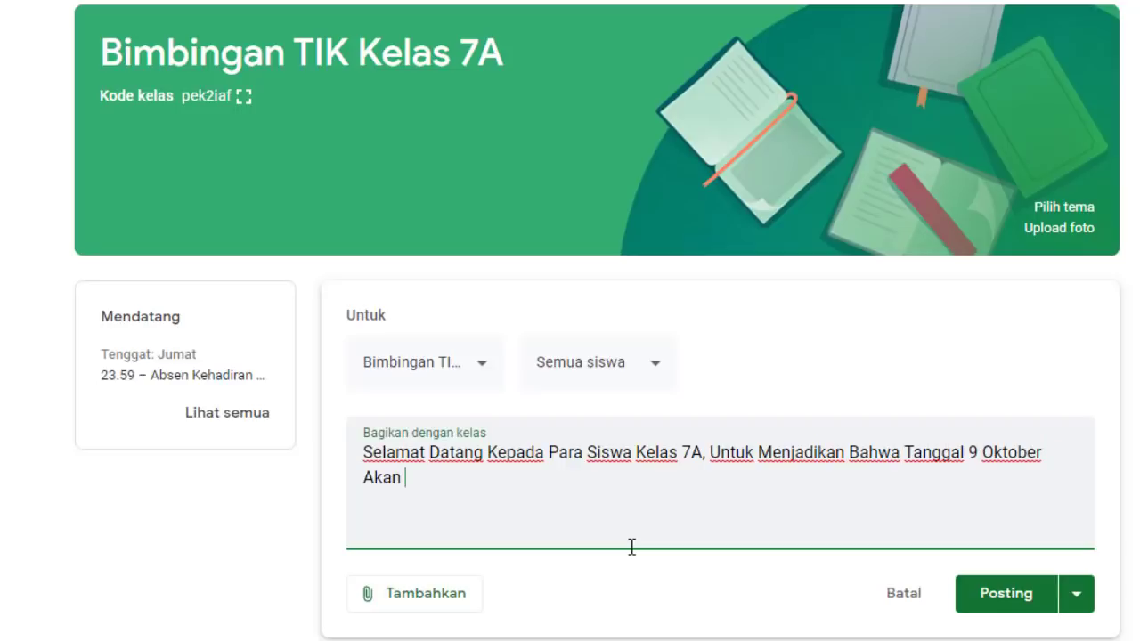
type(" Dilaksanakan ")
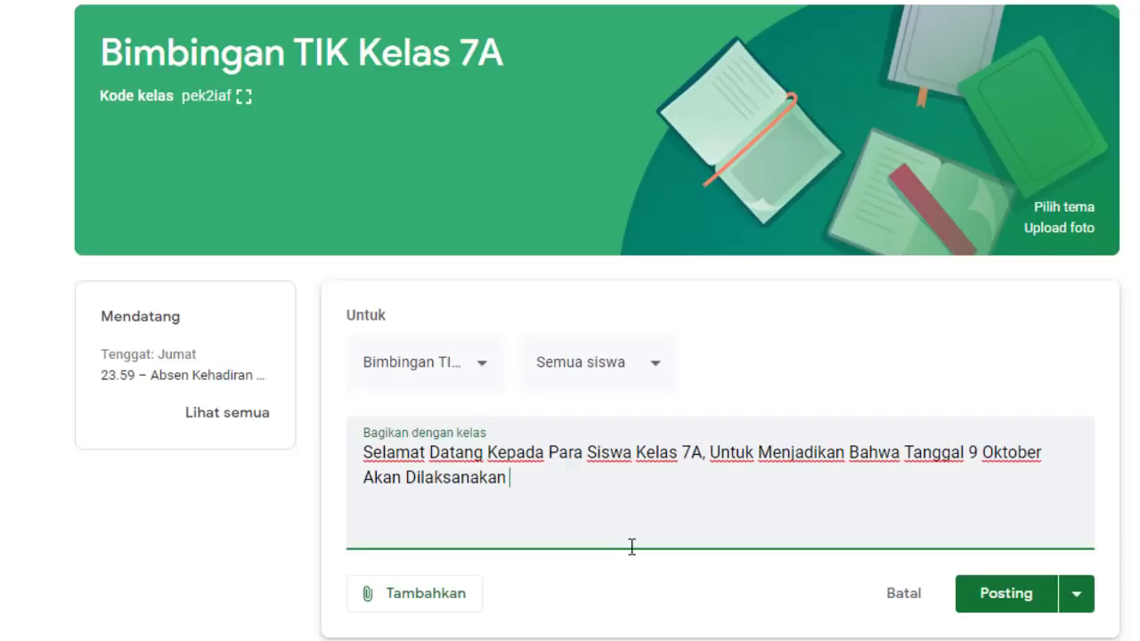
type("Pemb")
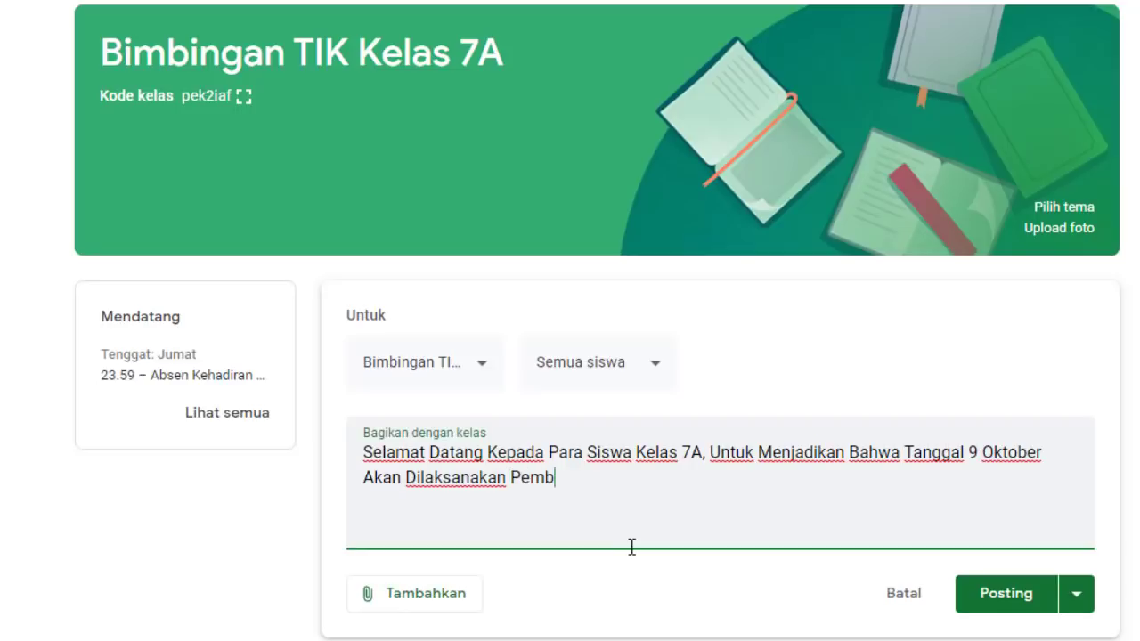
type("elajaran")
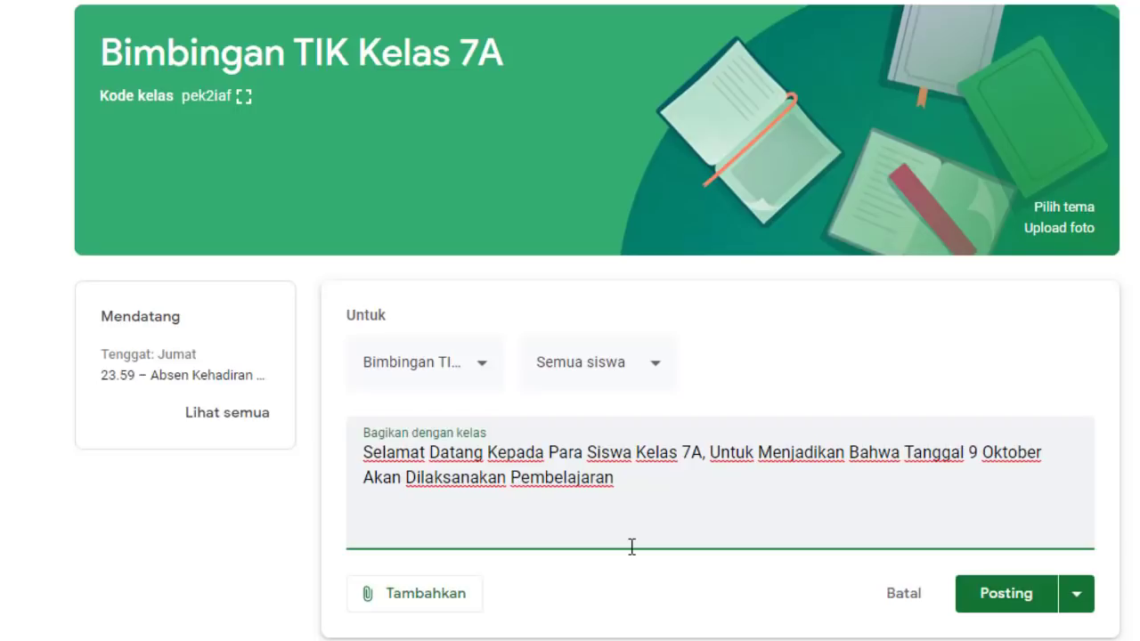
type(" Bimbingan ")
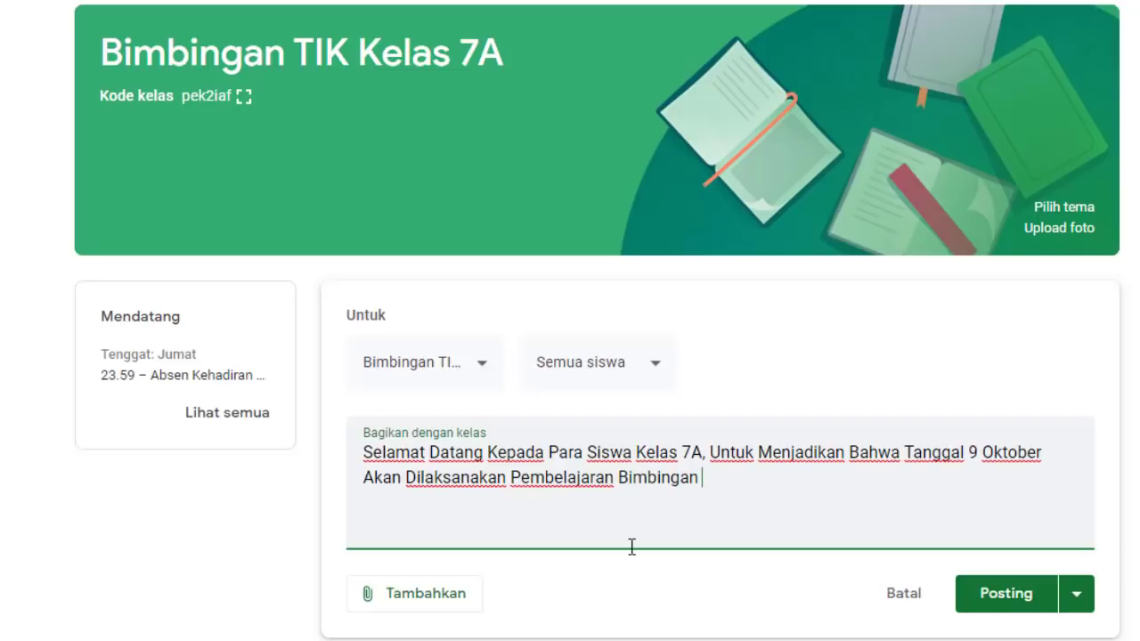
type("TIK Me")
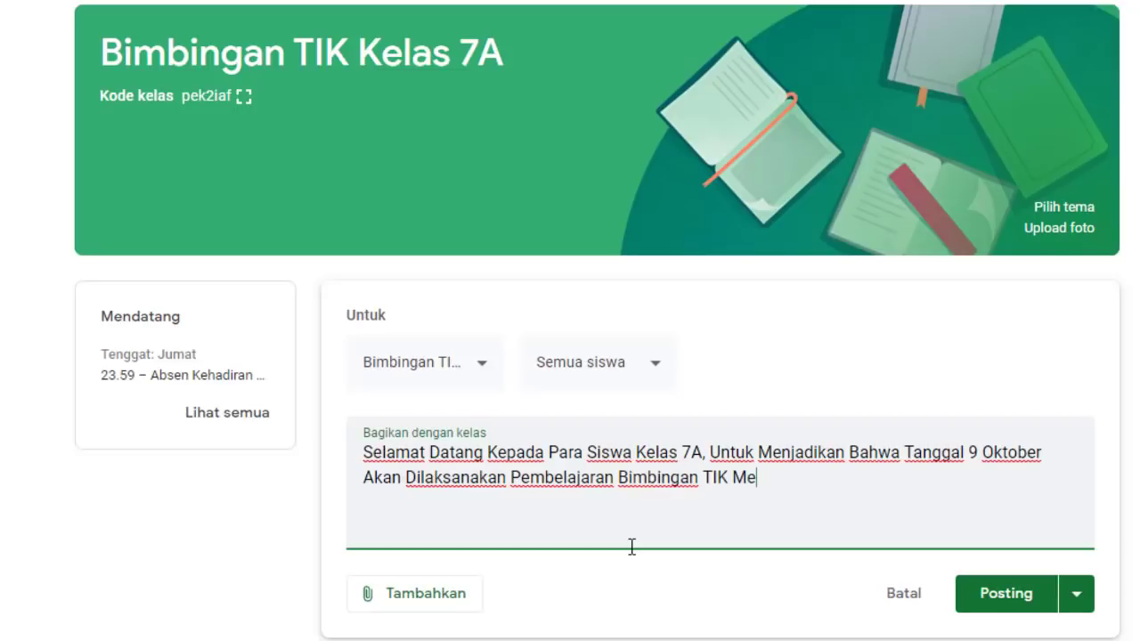
type("nggunakan ")
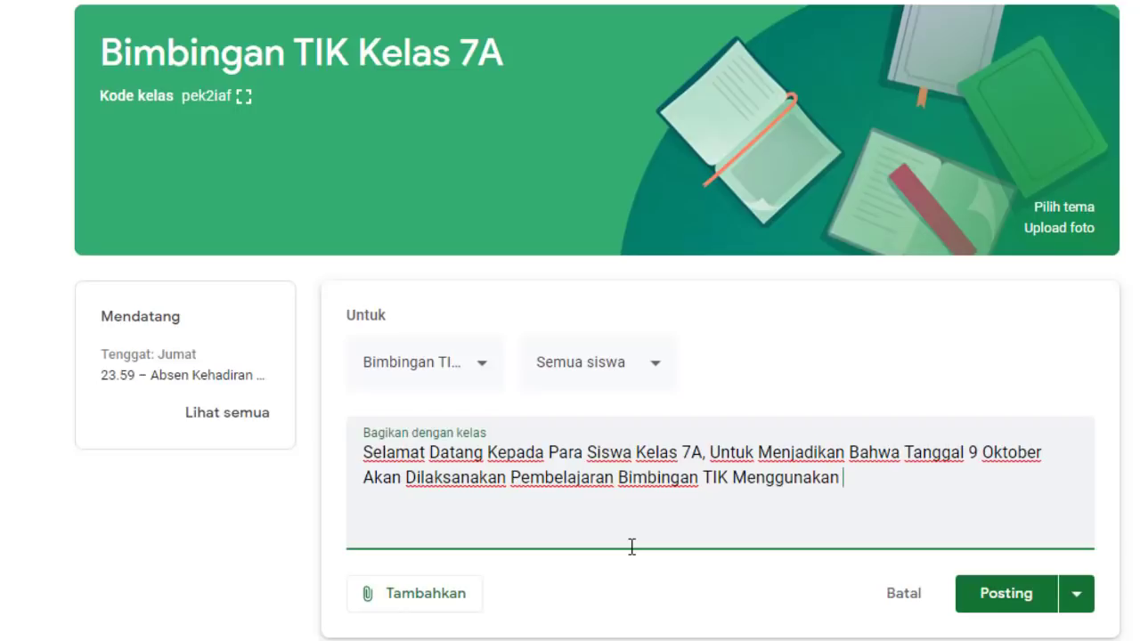
type("GCR,")
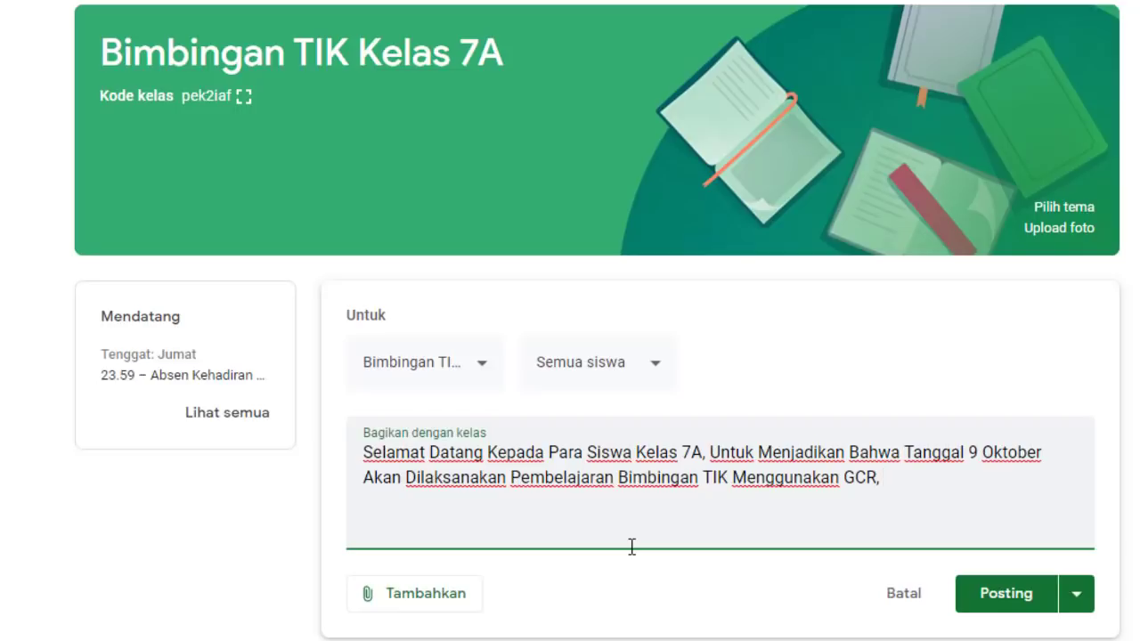
type("Silahkan Dipe")
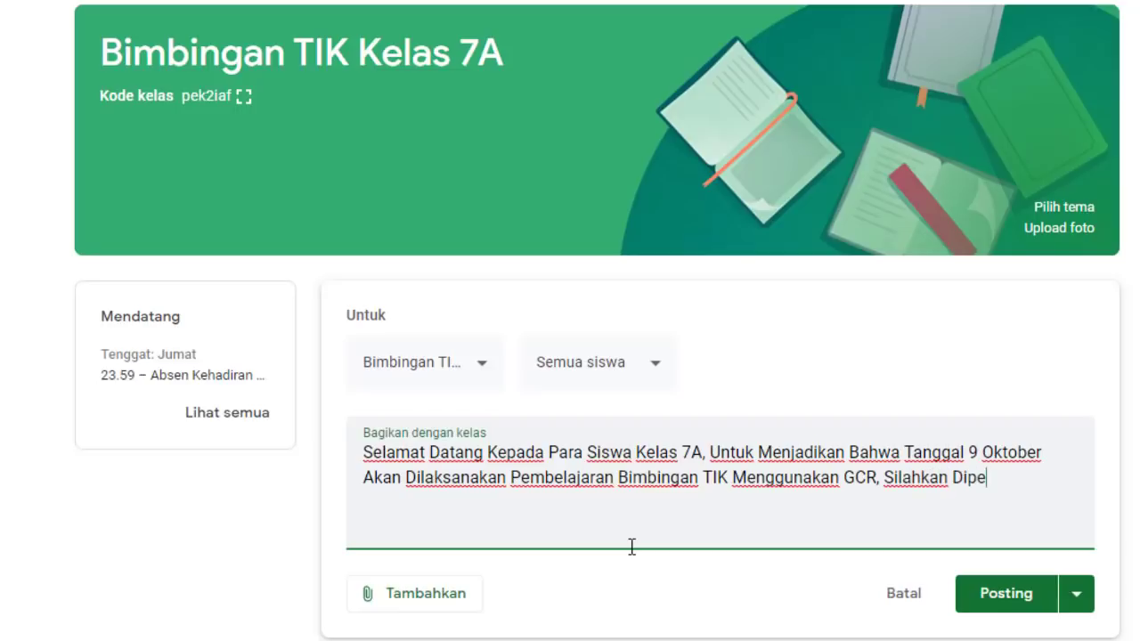
type("lajari Dan Di")
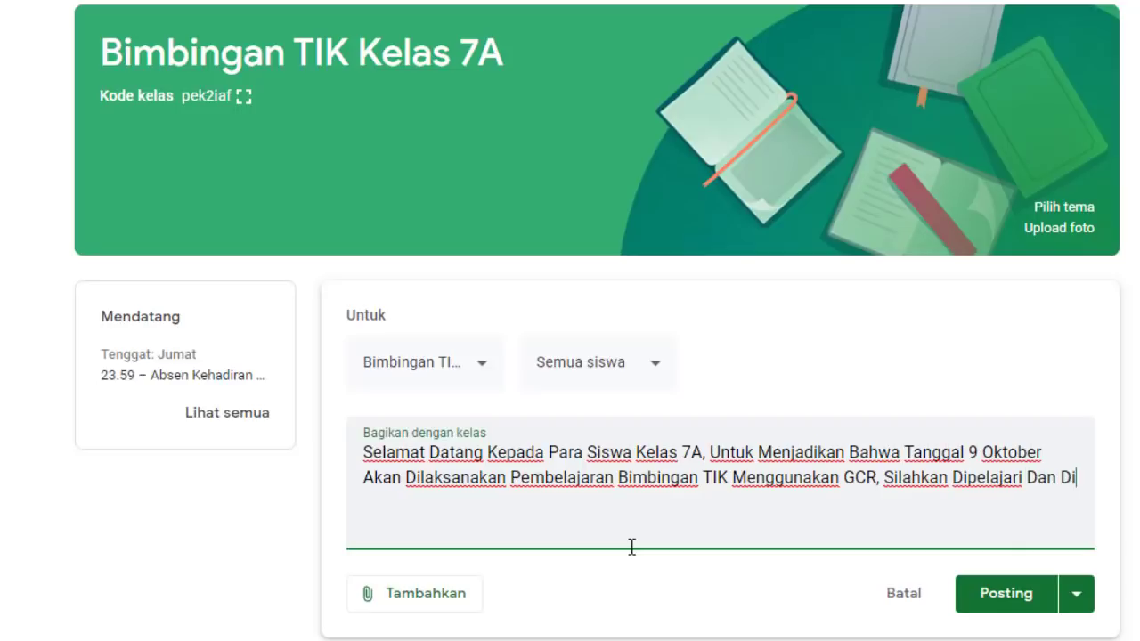
type("ikuti D")
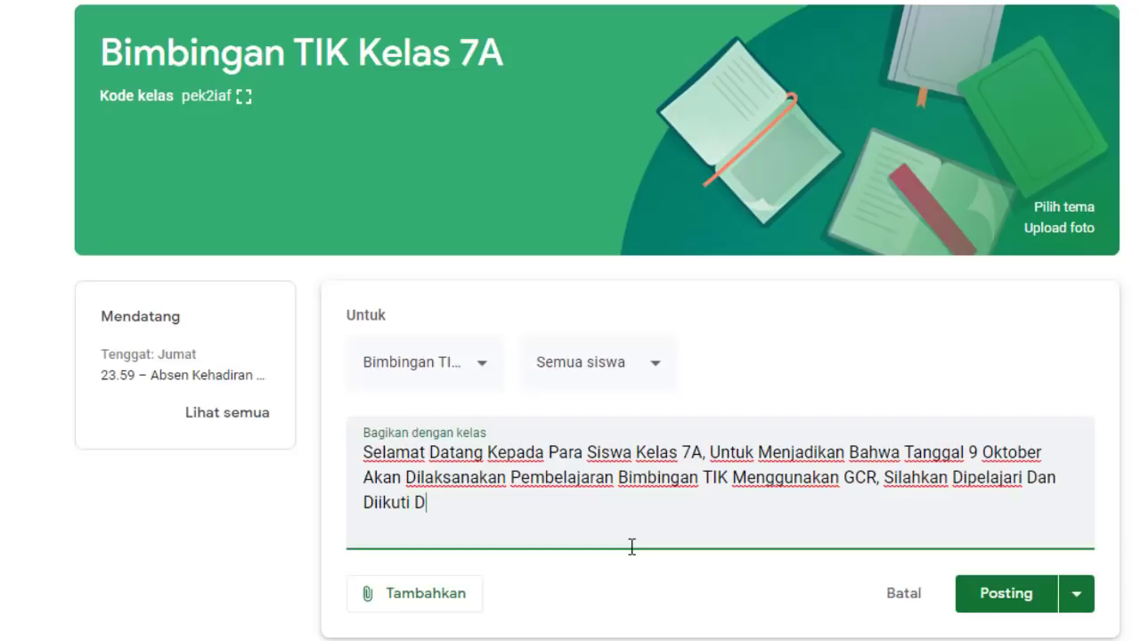
type("engan P")
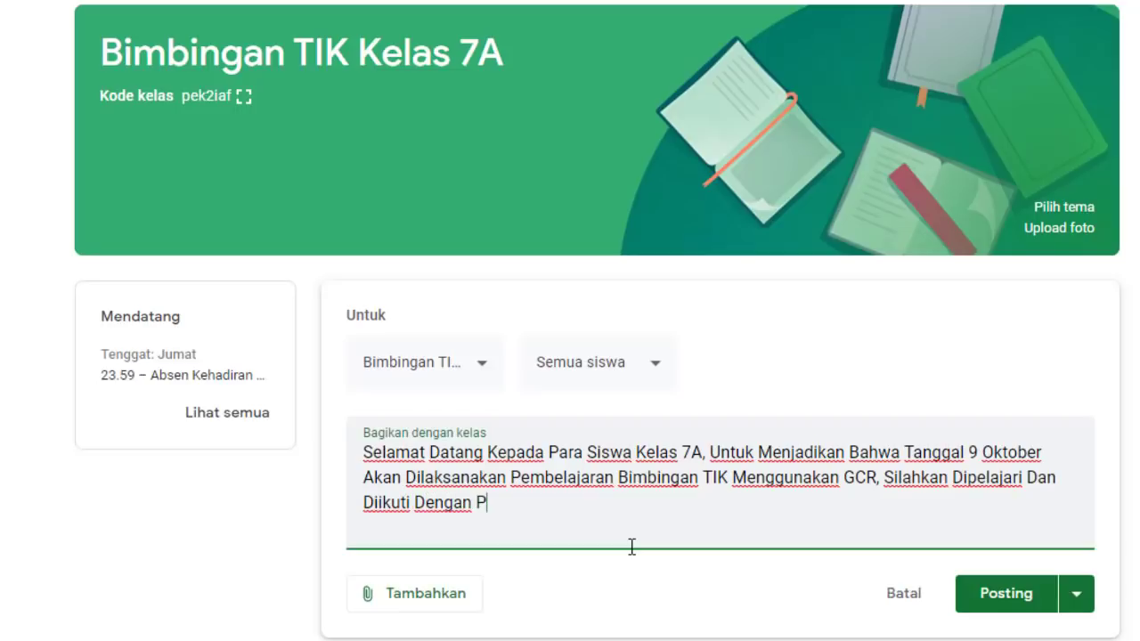
type("enuh Se")
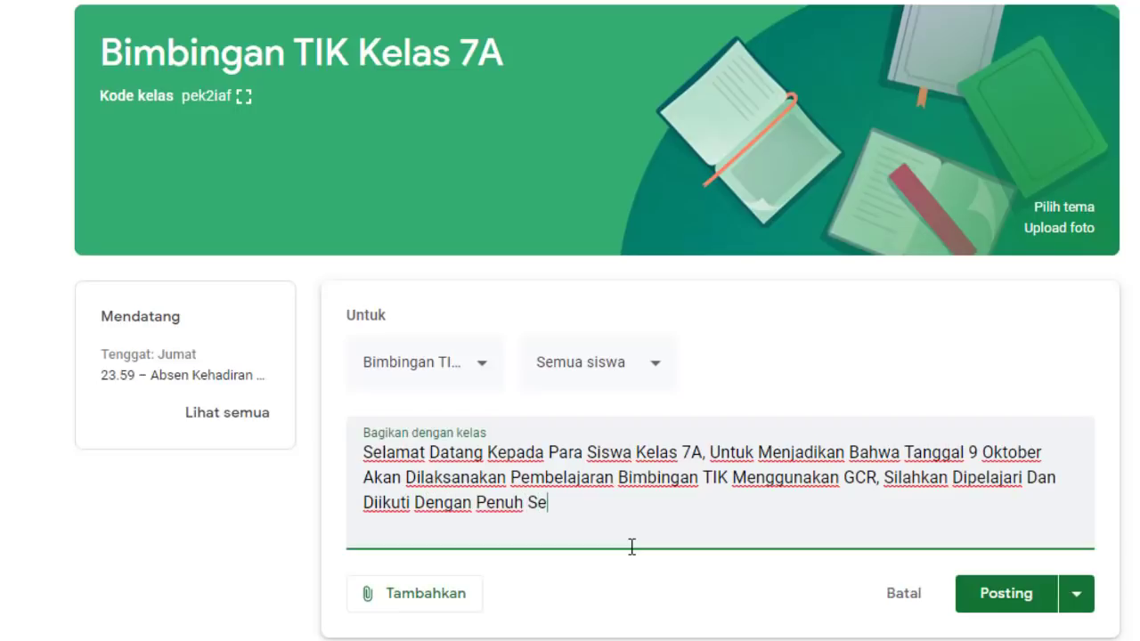
type("mangat,")
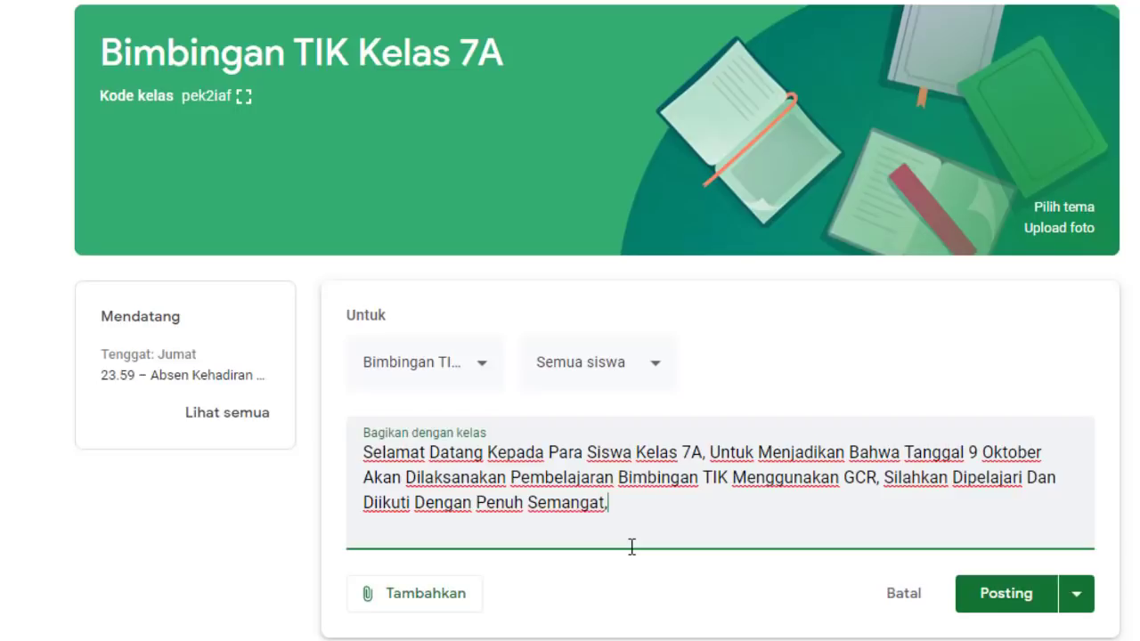
type(" Terima Kasih")
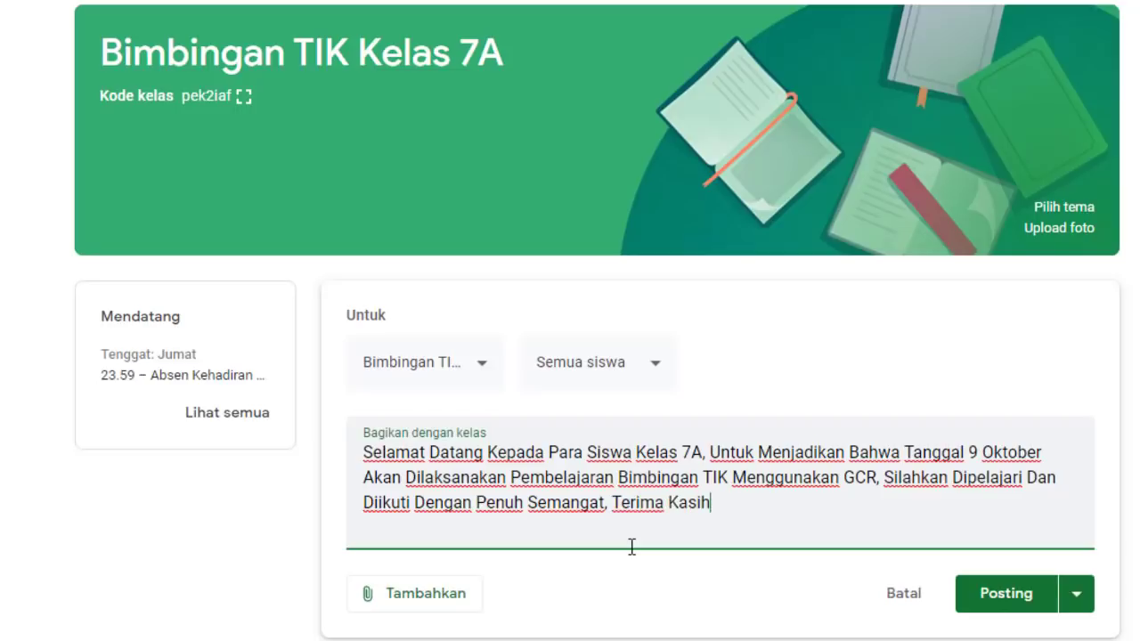
type(", Salam Sukses")
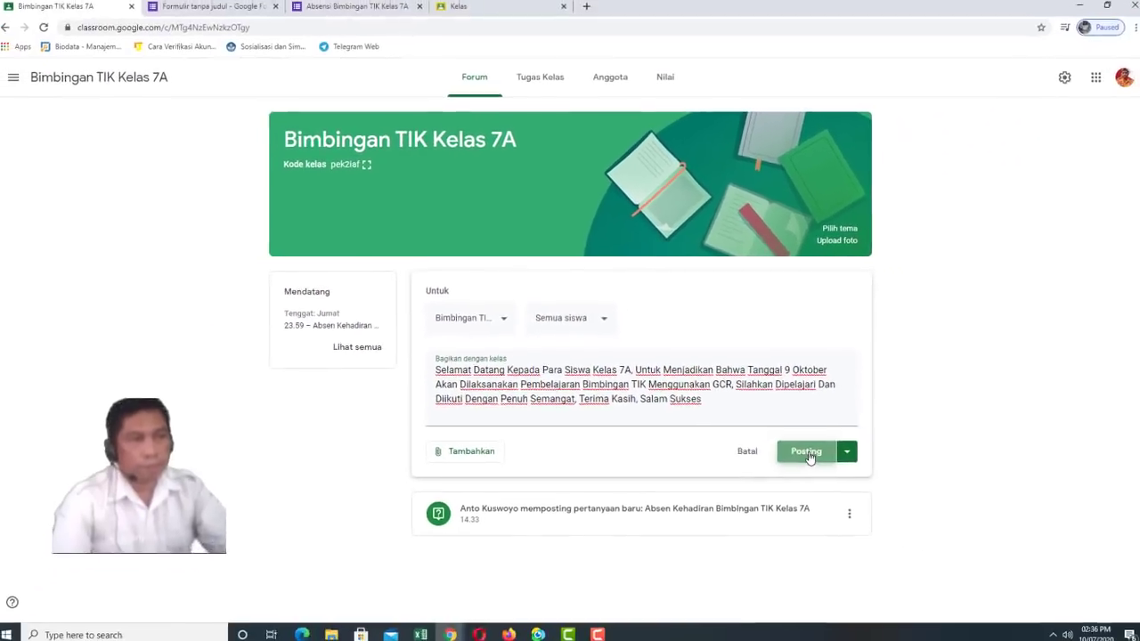
left_click(1015, 600)
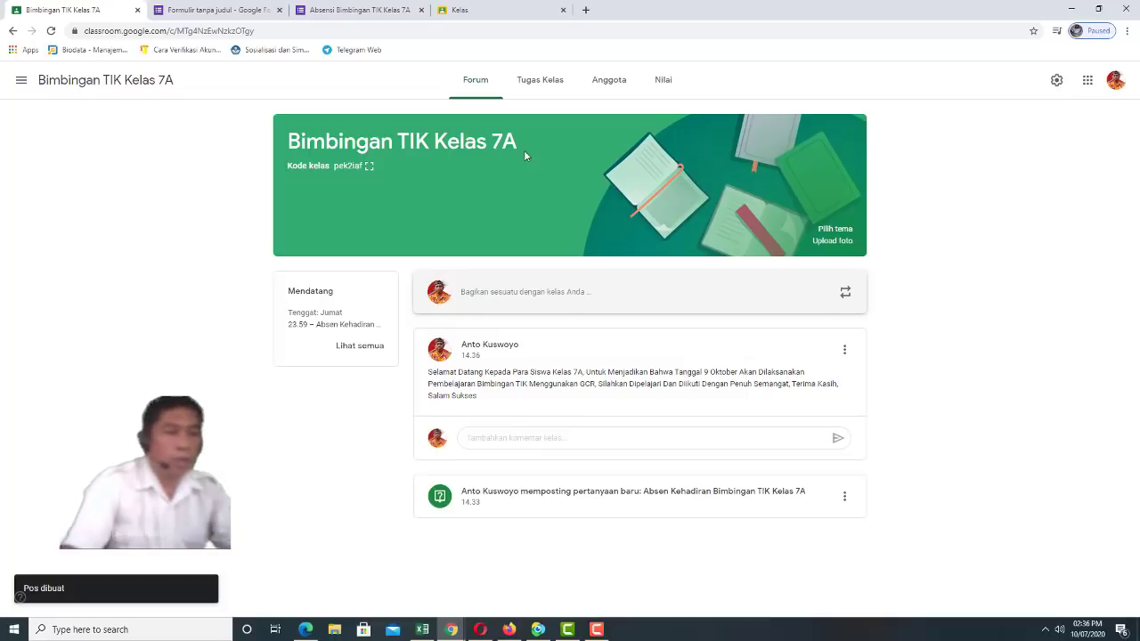
Go back to the Tugas Kelas page listing the five topics
left_click(546, 79)
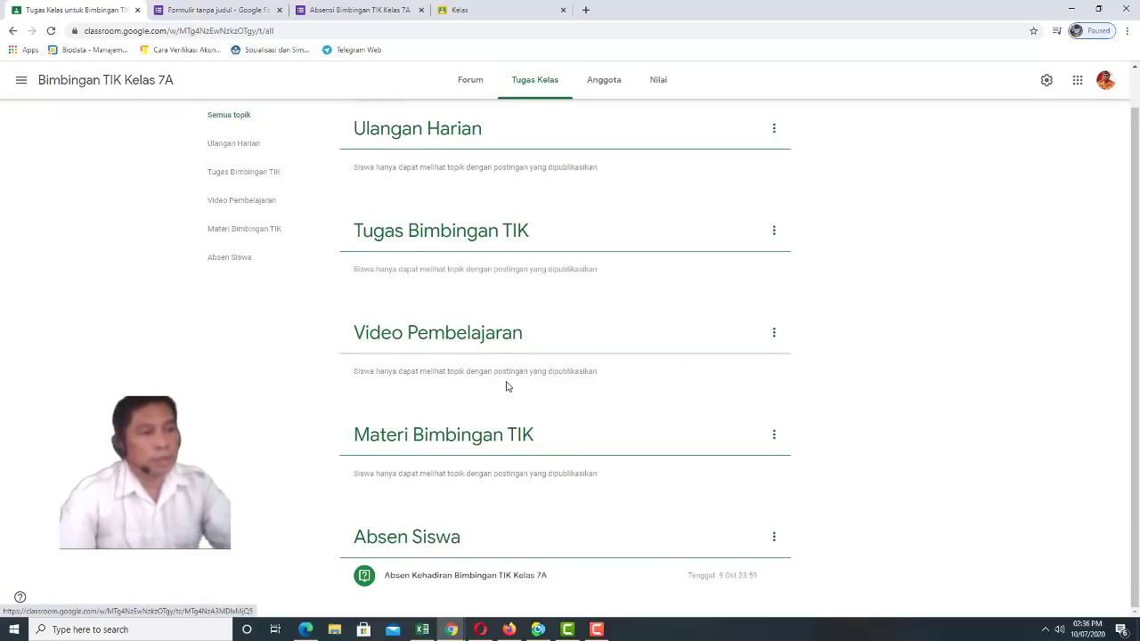
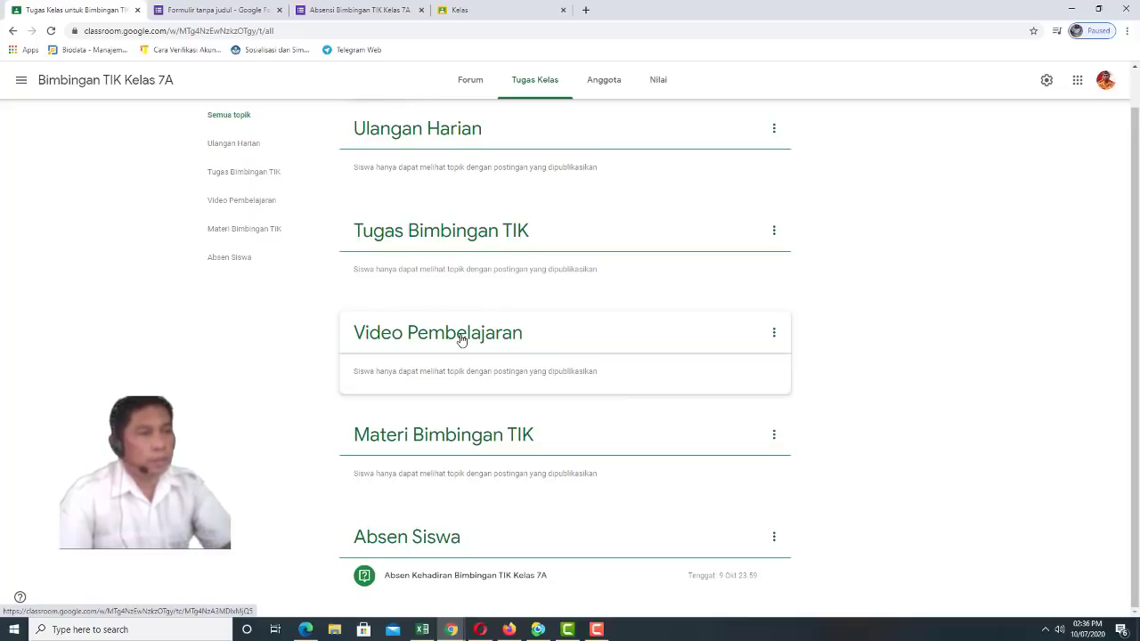
Check the Video Pembelajaran topic and the Forum, then return to Tugas Kelas and open the Buat menu
scroll(461, 340, "up", 1)
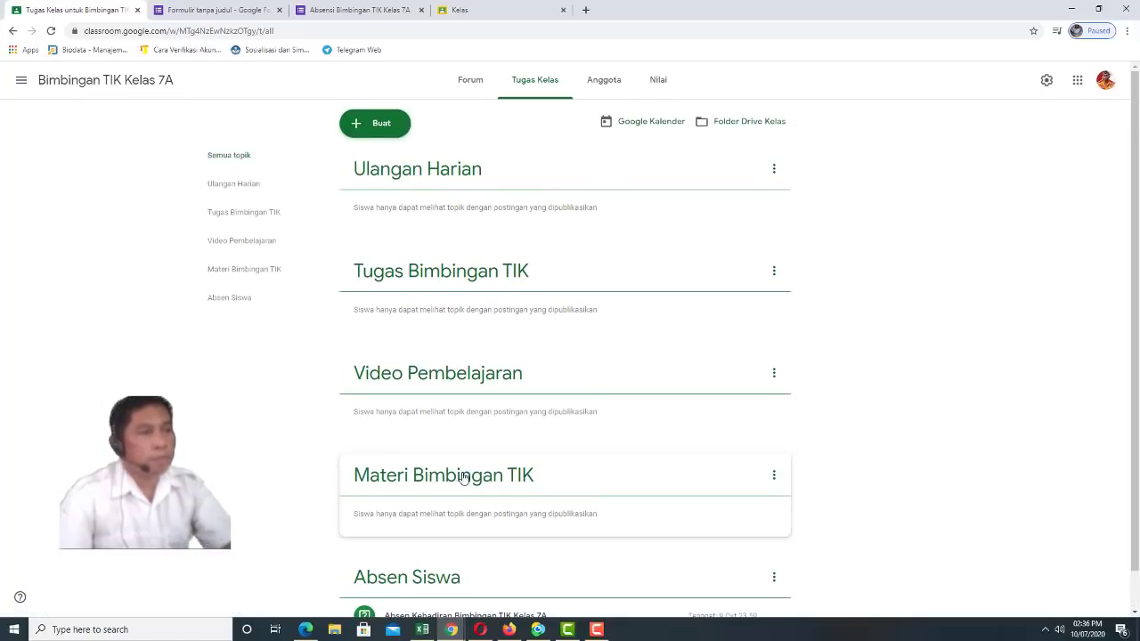
left_click(455, 376)
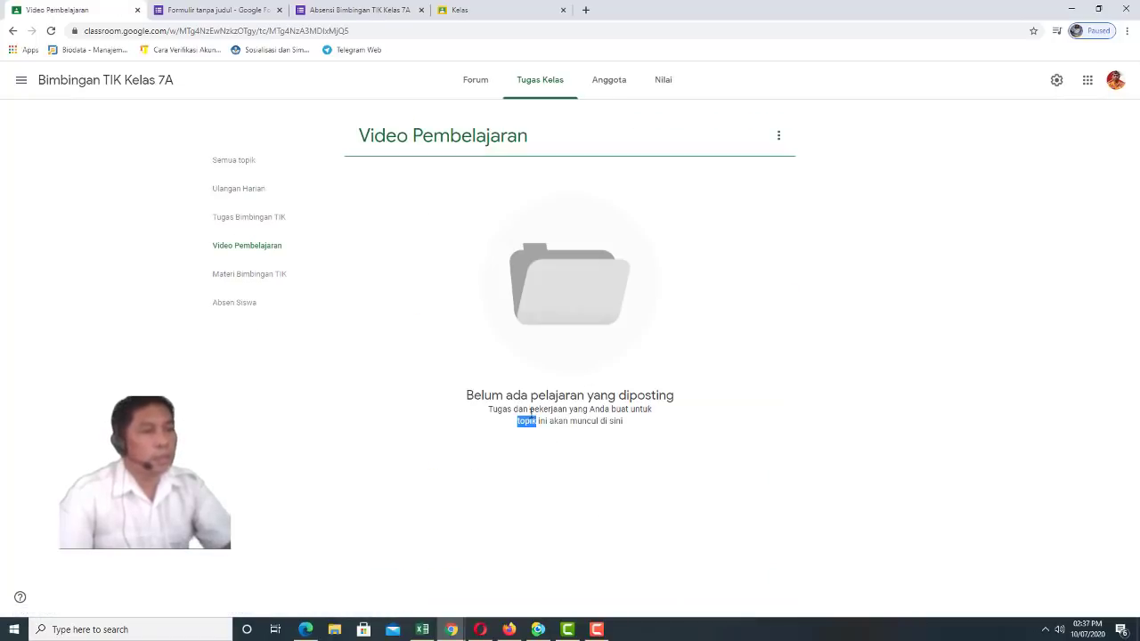
left_click(820, 277)
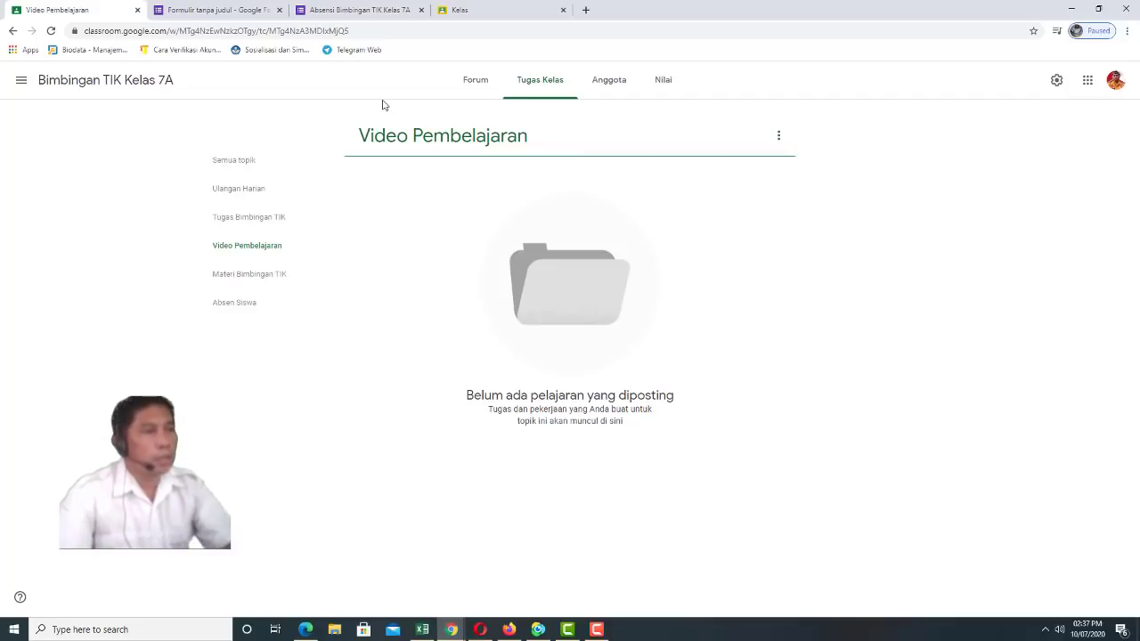
left_click(479, 83)
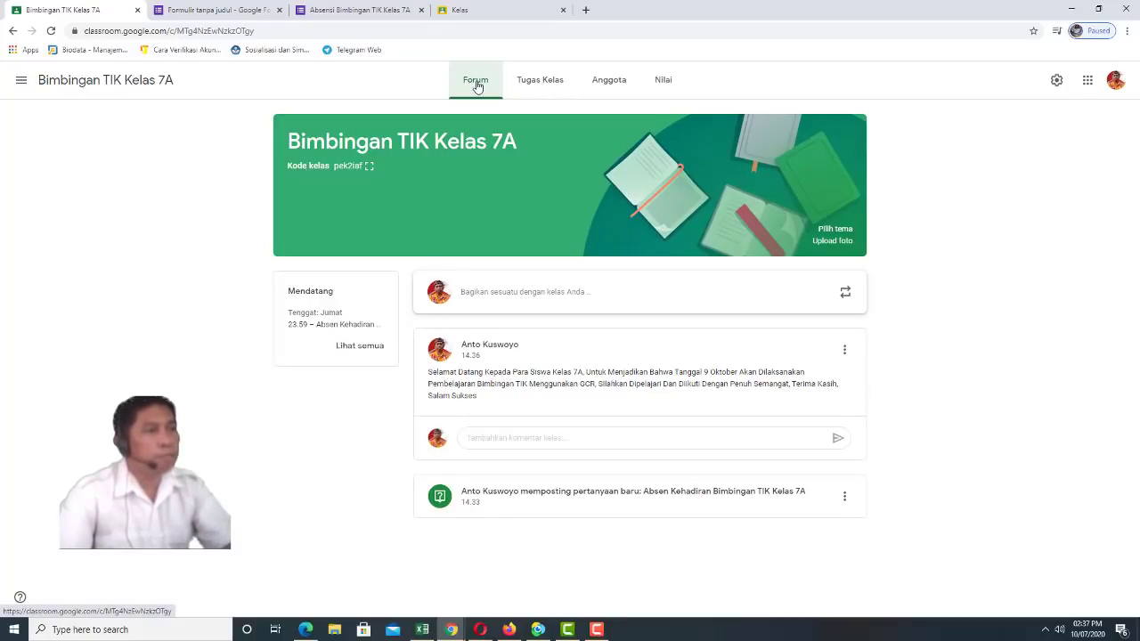
left_click(554, 88)
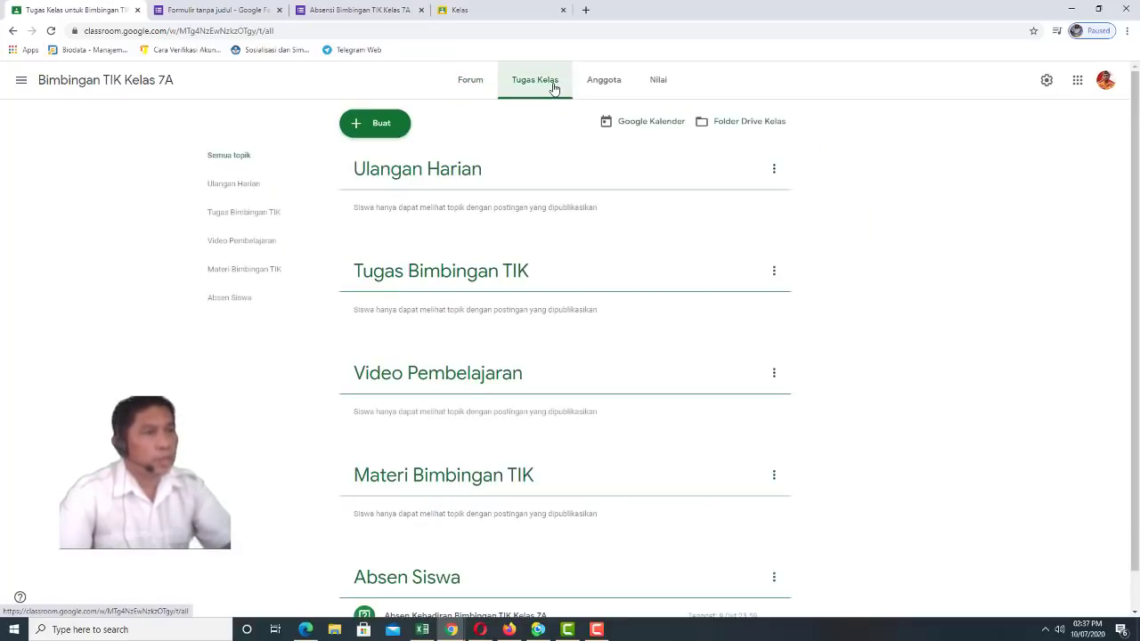
left_click(365, 125)
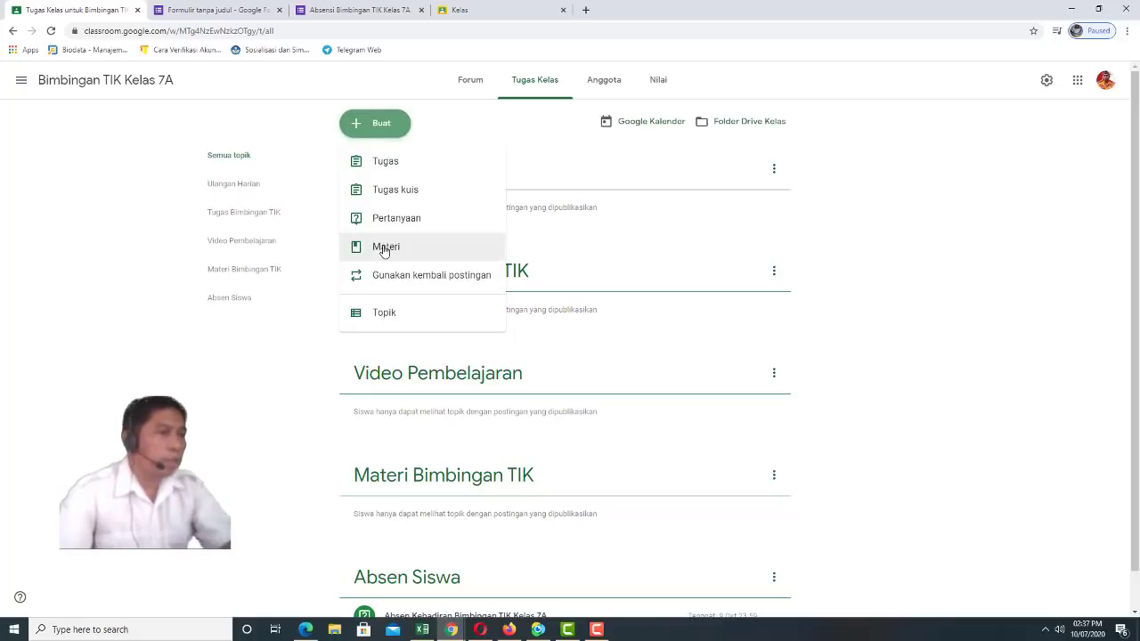
Start a Materi post titled 'Video Pembelajaran Bimbingan TIK Tentang Microsoft Word'
left_click(384, 248)
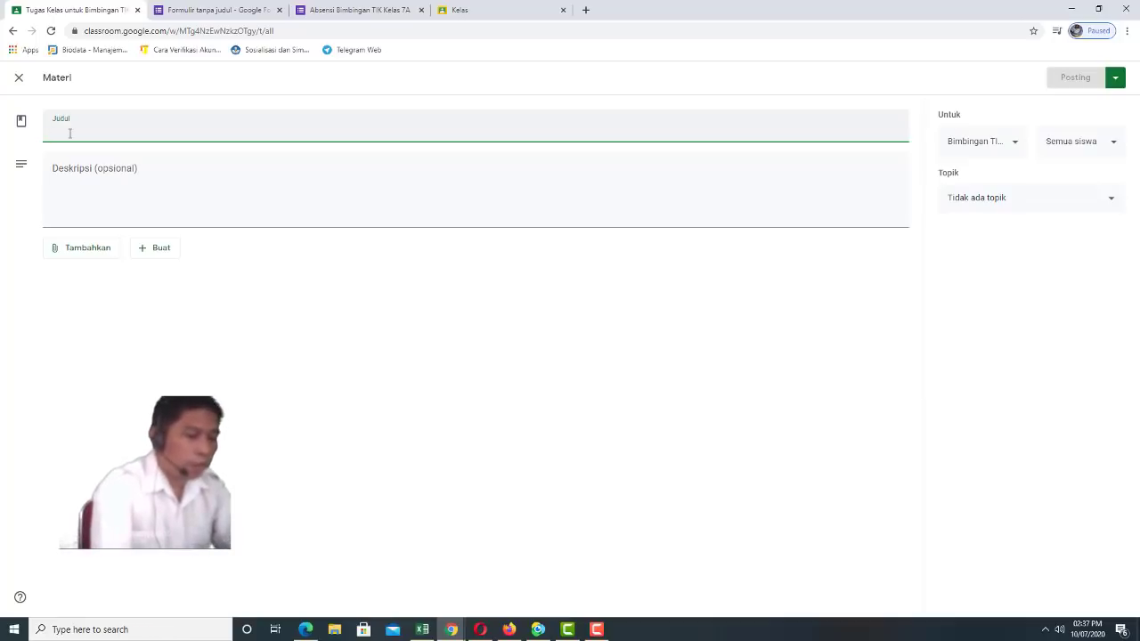
type("Video")
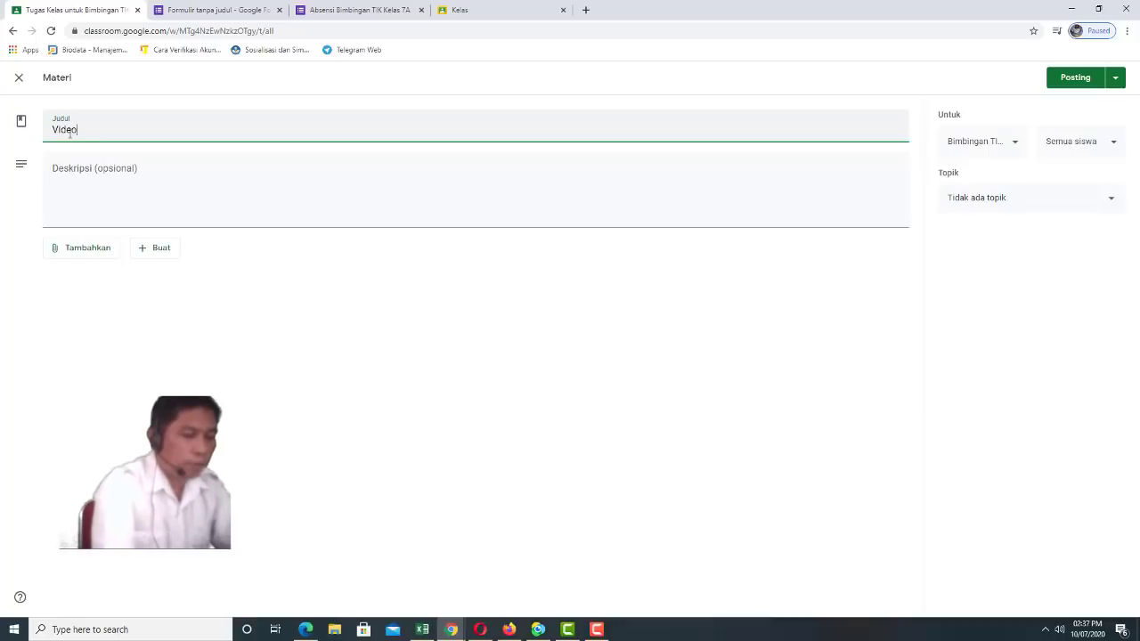
type(" Pembela")
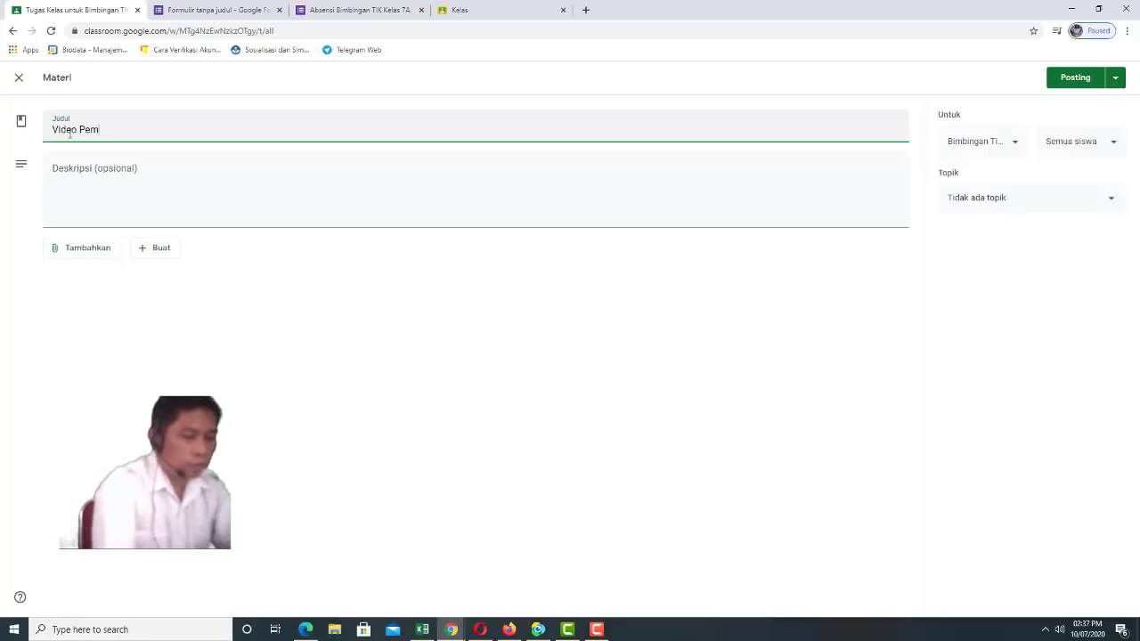
type("ja")
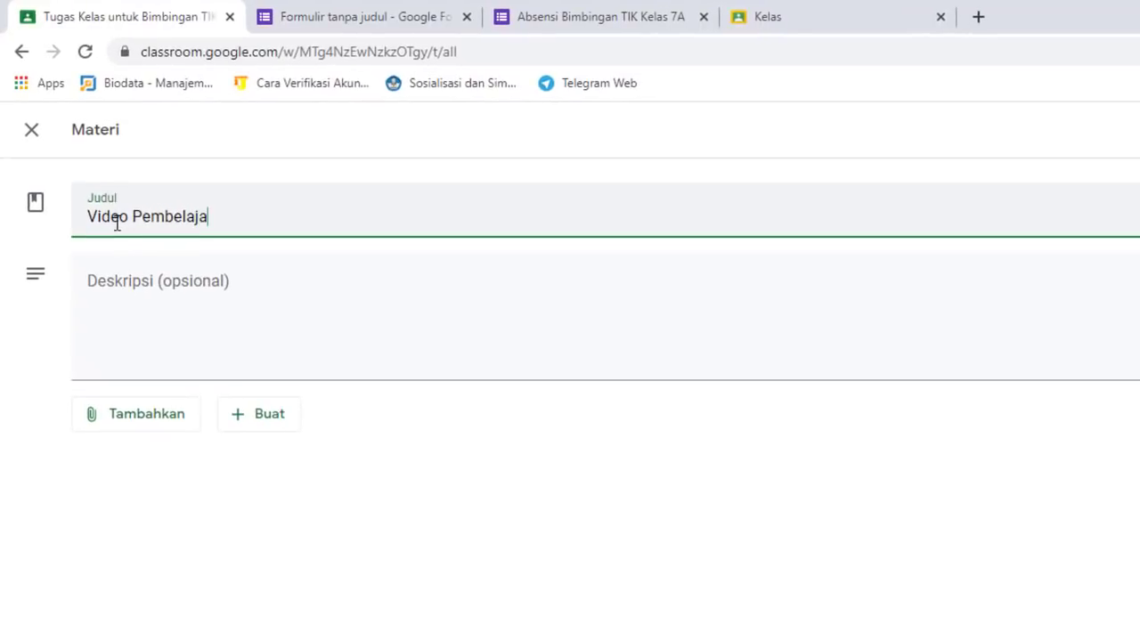
type("ran Bimbingan ")
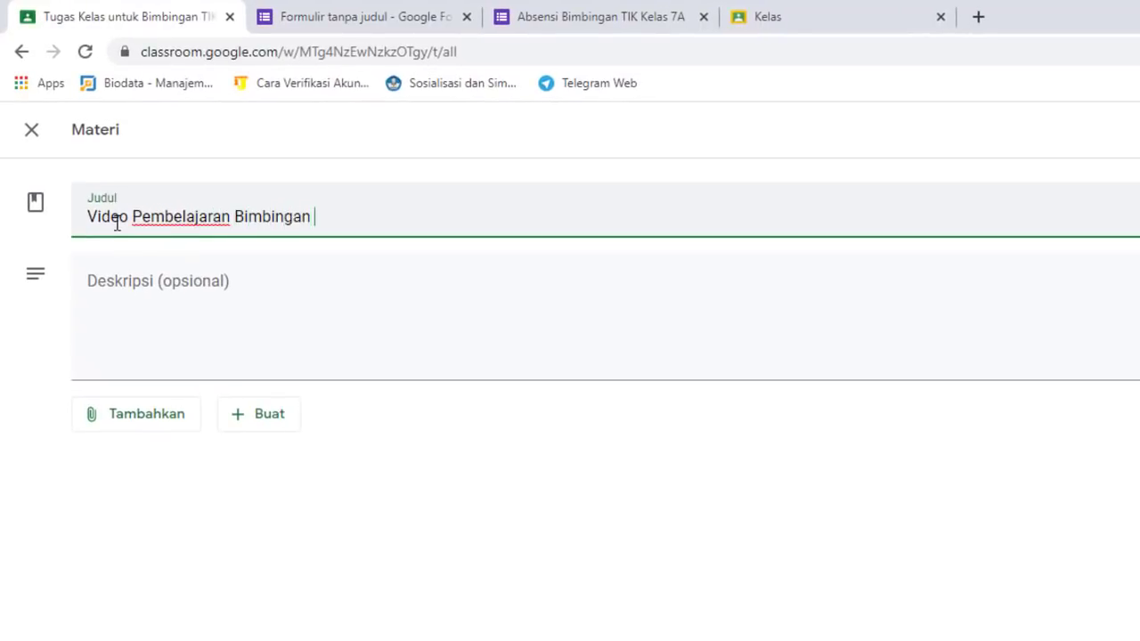
type("TIK Tent")
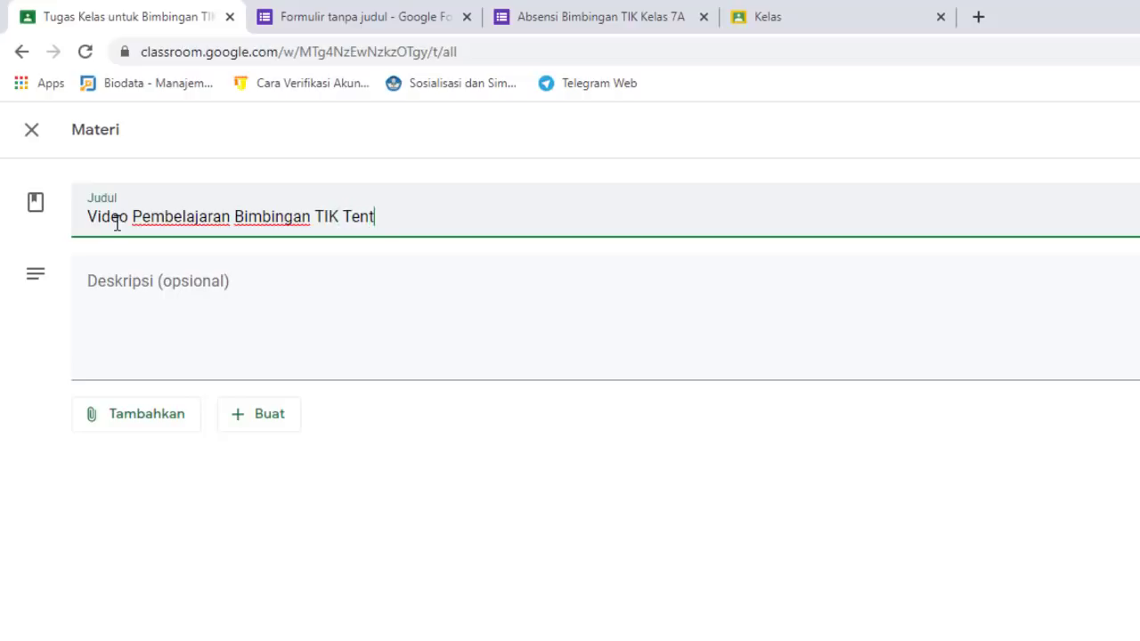
type("ang Mi")
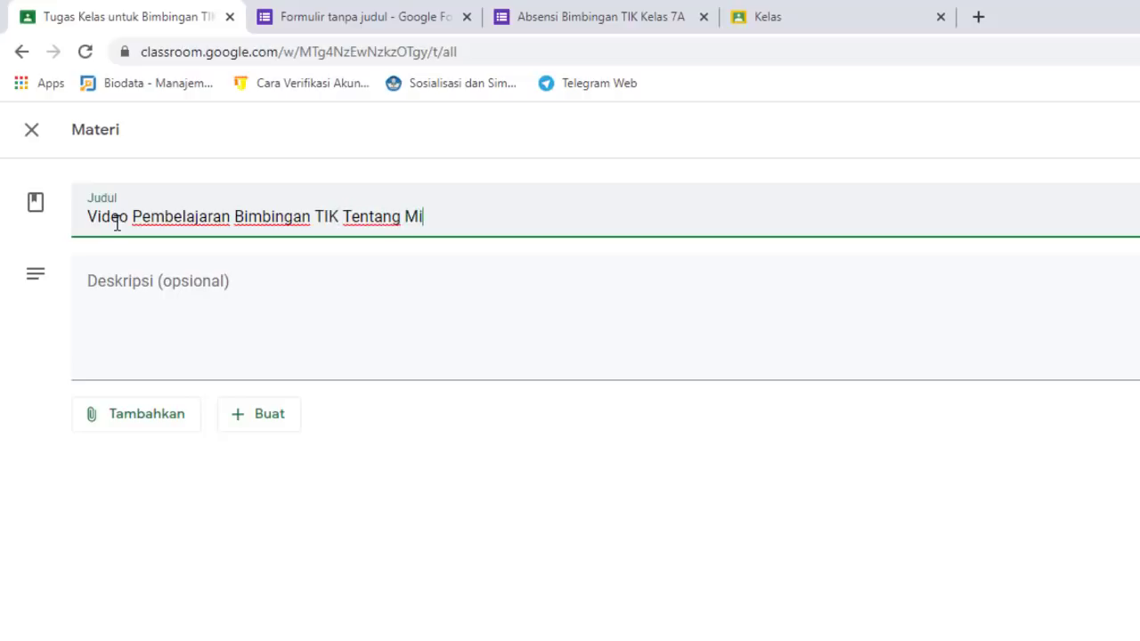
type("crosoft Word")
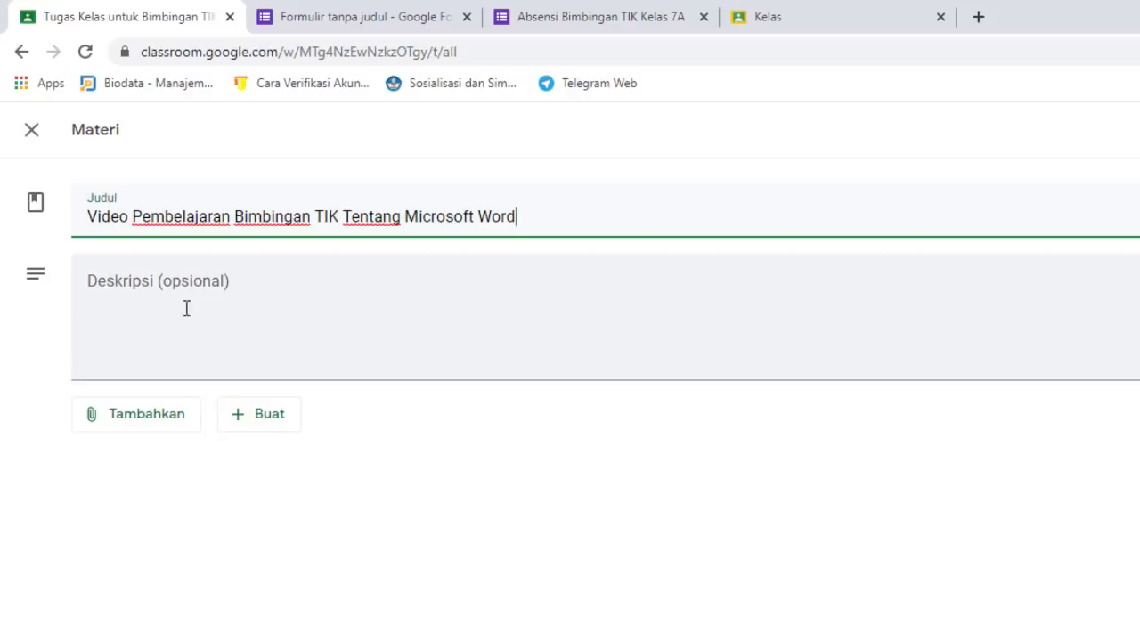
Begin the description with the video-link line and step 2 about noting key points in a notebook
left_click(151, 279)
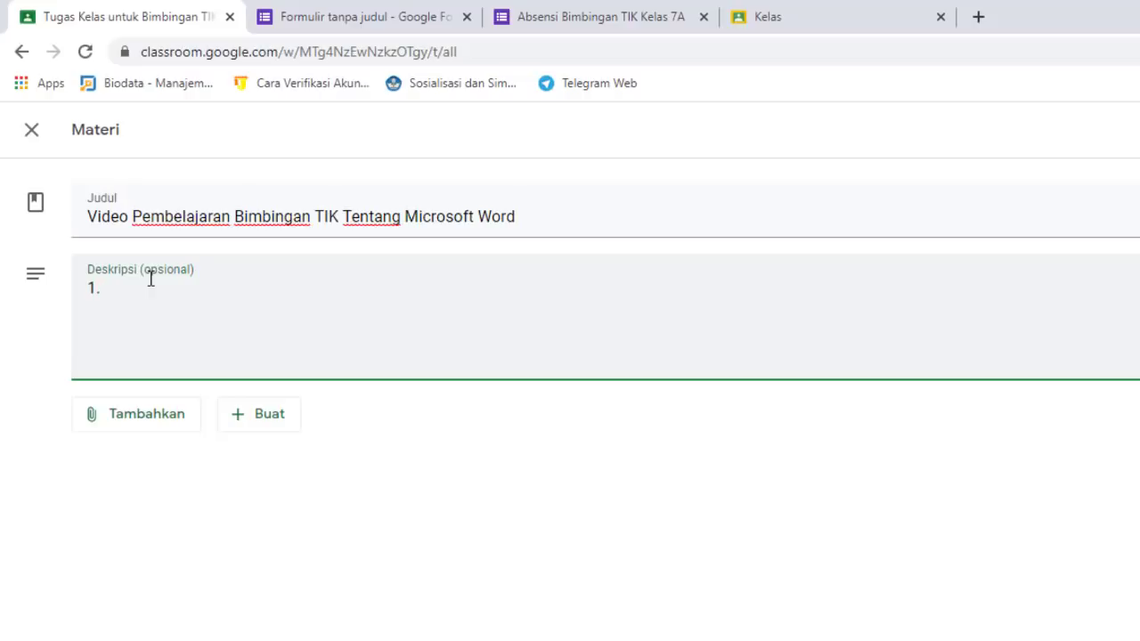
type("Silahkan Klik Link")
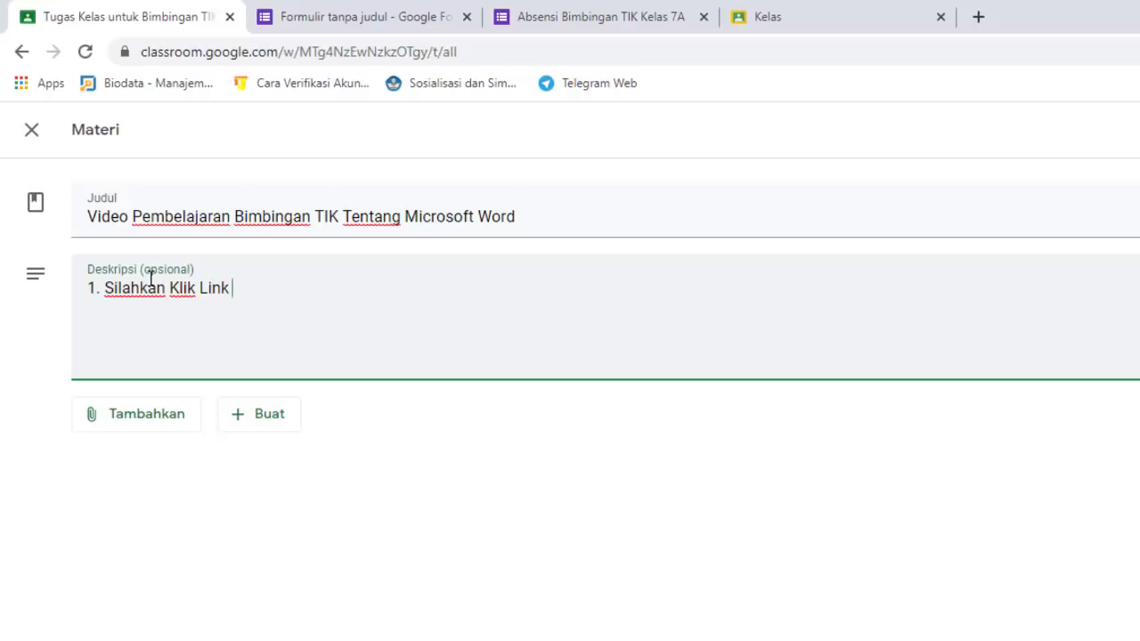
type(" / Tautan Dar")
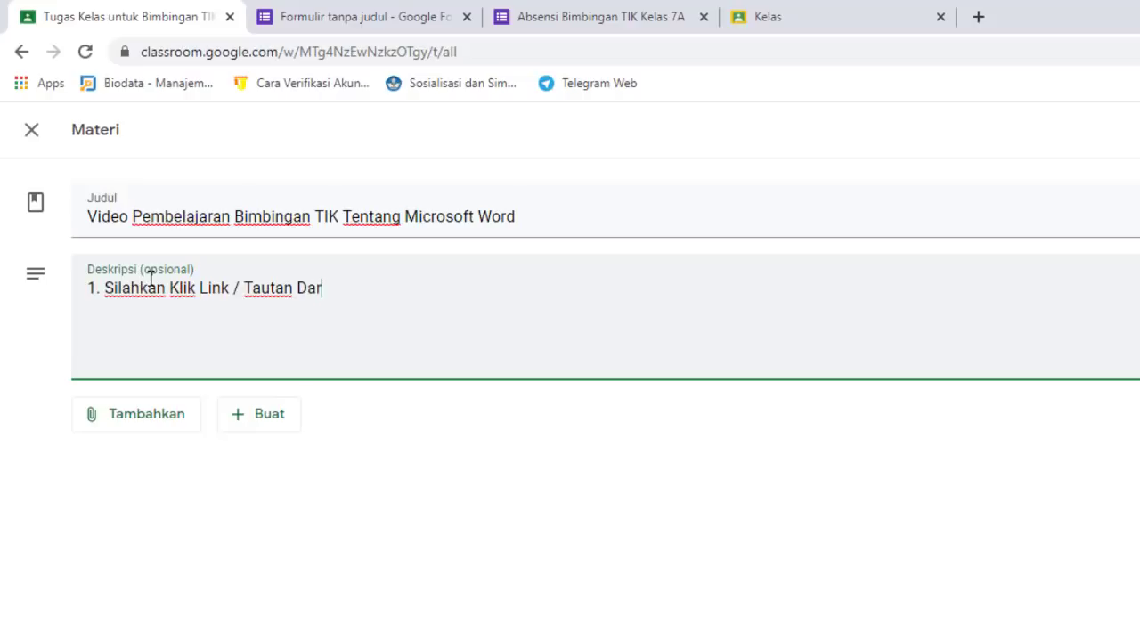
type("i Video Pembelaj")
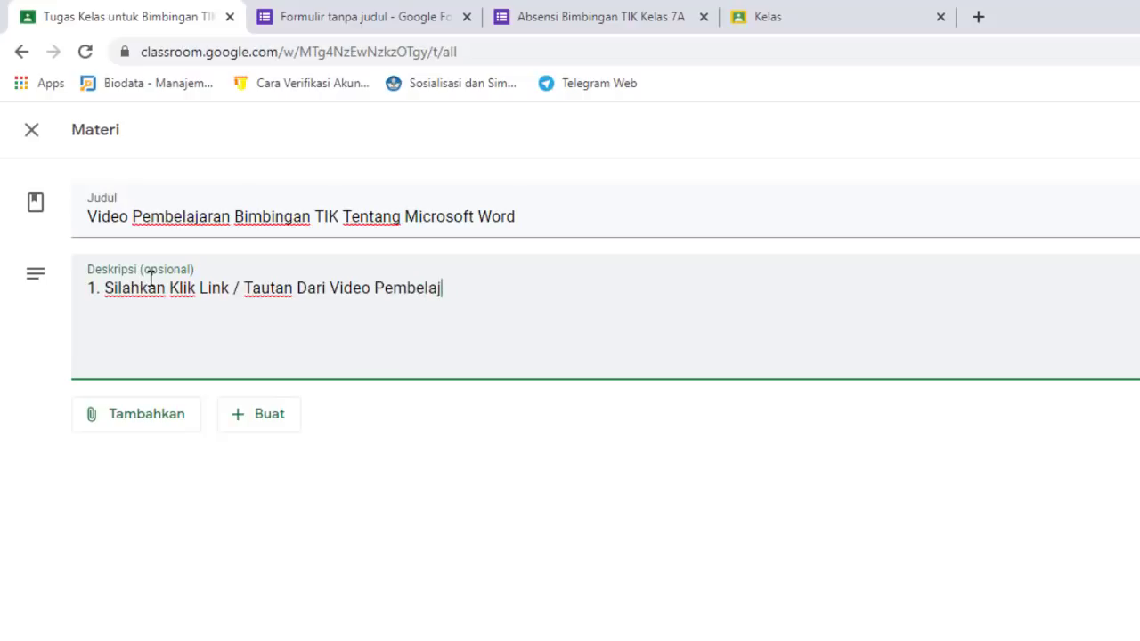
type("aran Di ")
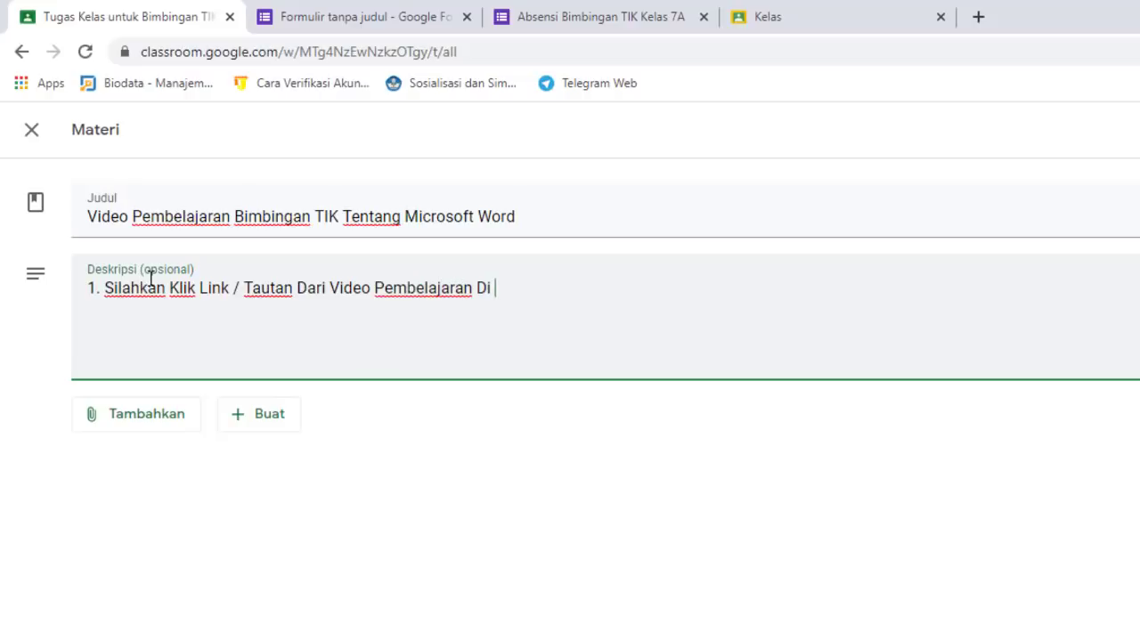
type("Bawah ini")
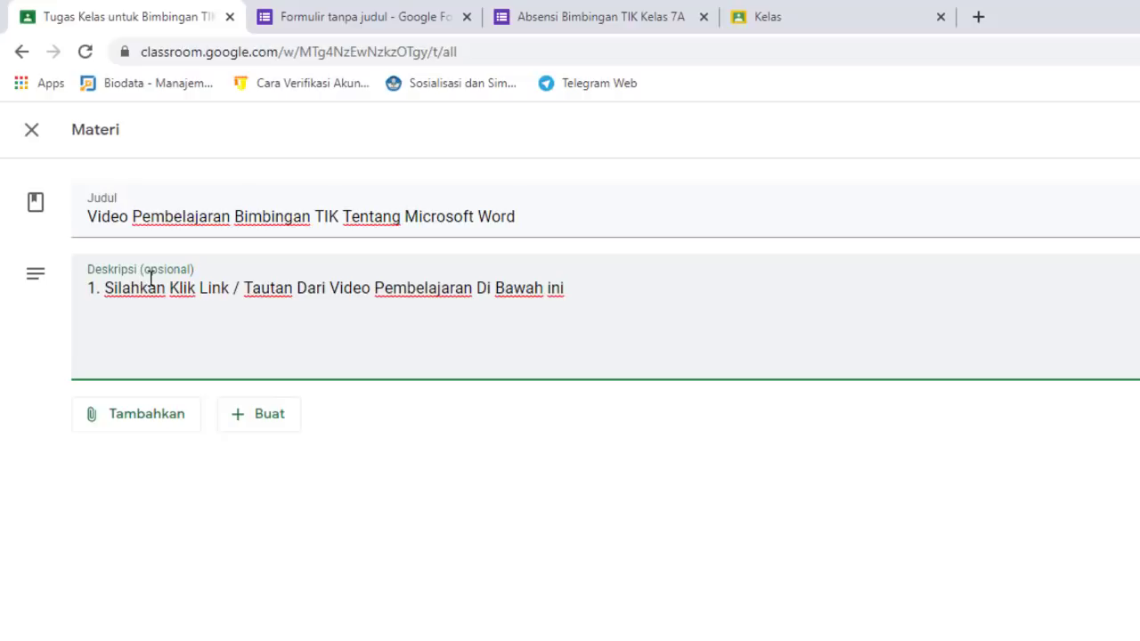
key("Return")
type("2. Amati Dan ")
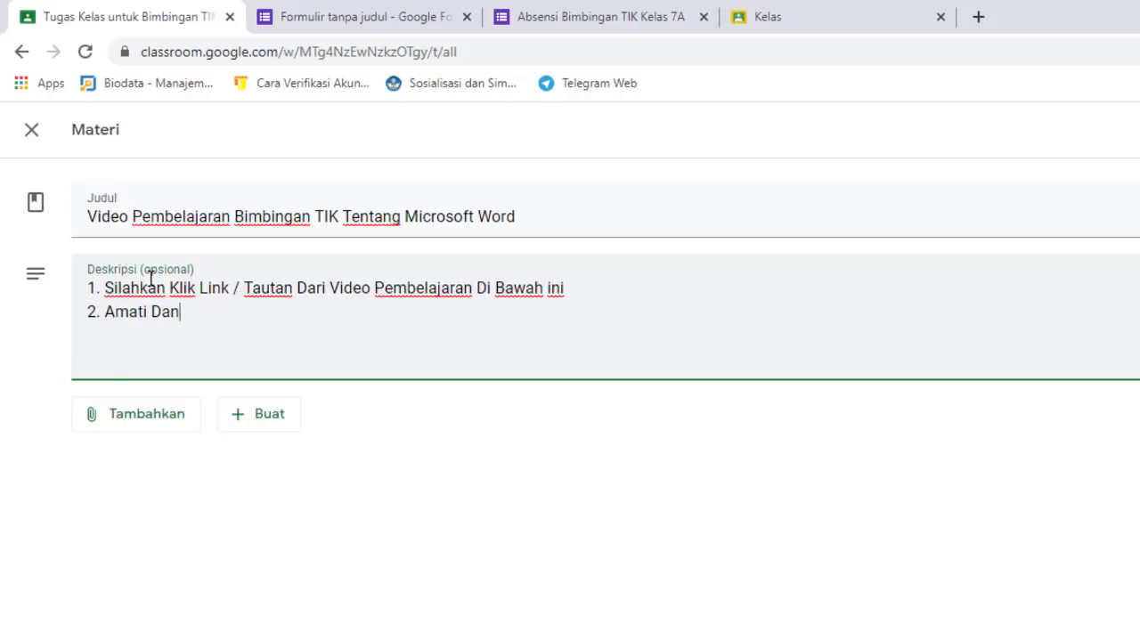
type("Catat Hal")
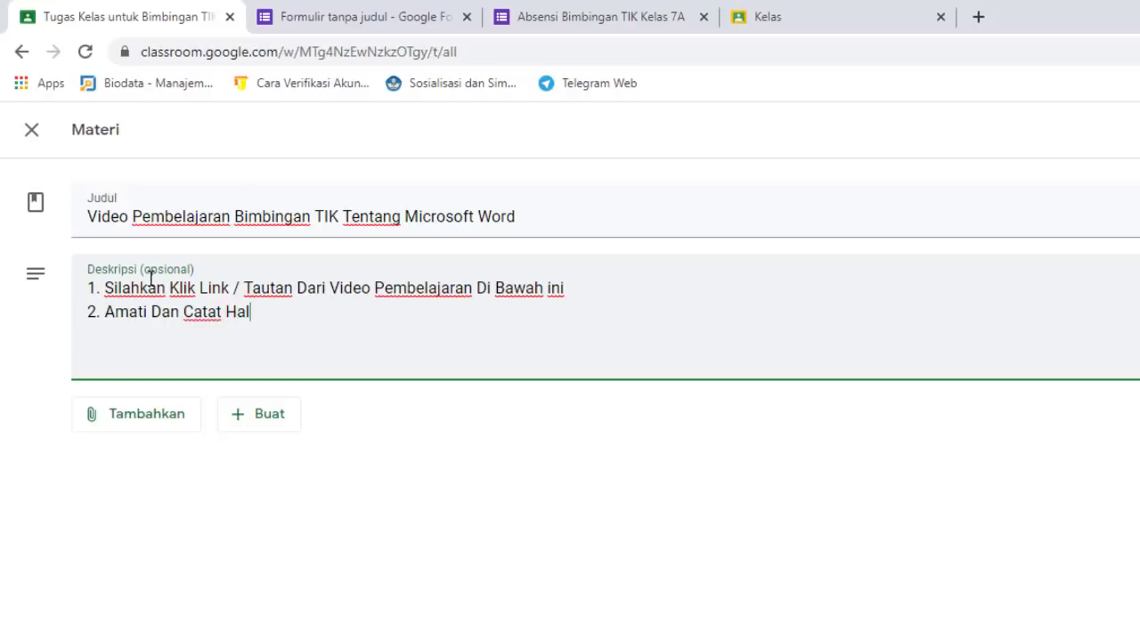
type("-Hal Yang Utama")
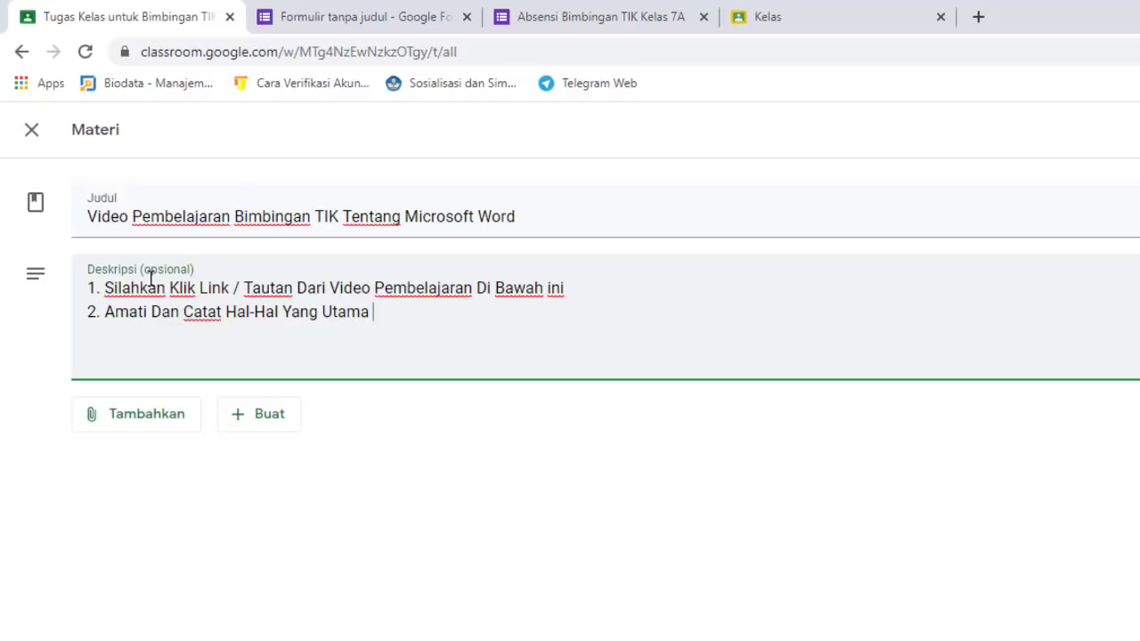
type(" Pada Buku Catat")
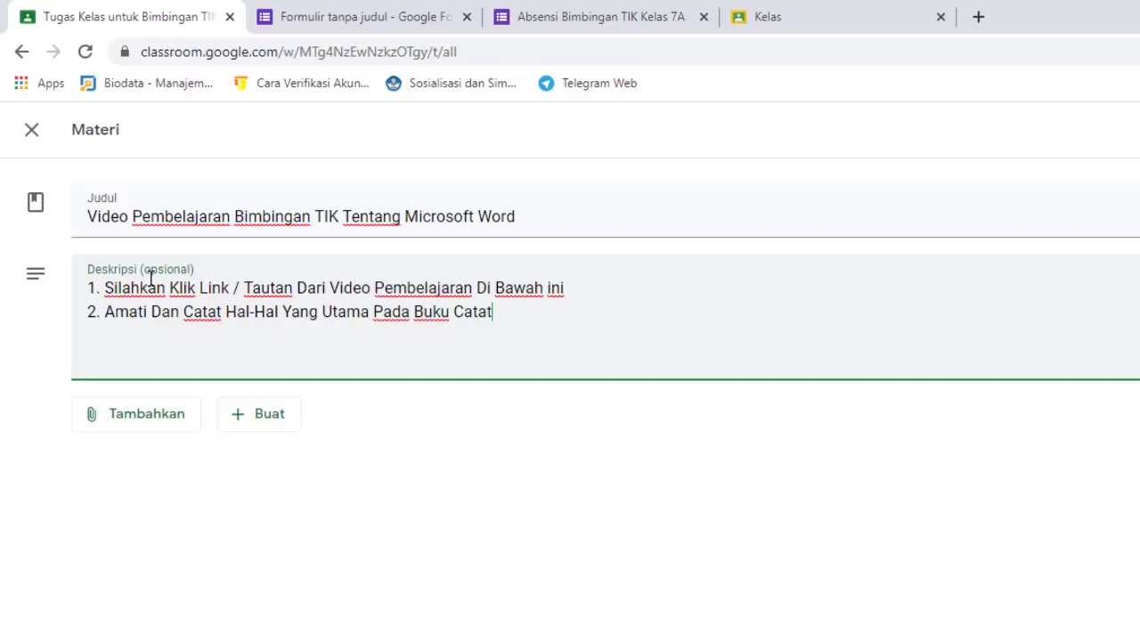
type("an")
type("3")
type(". Has")
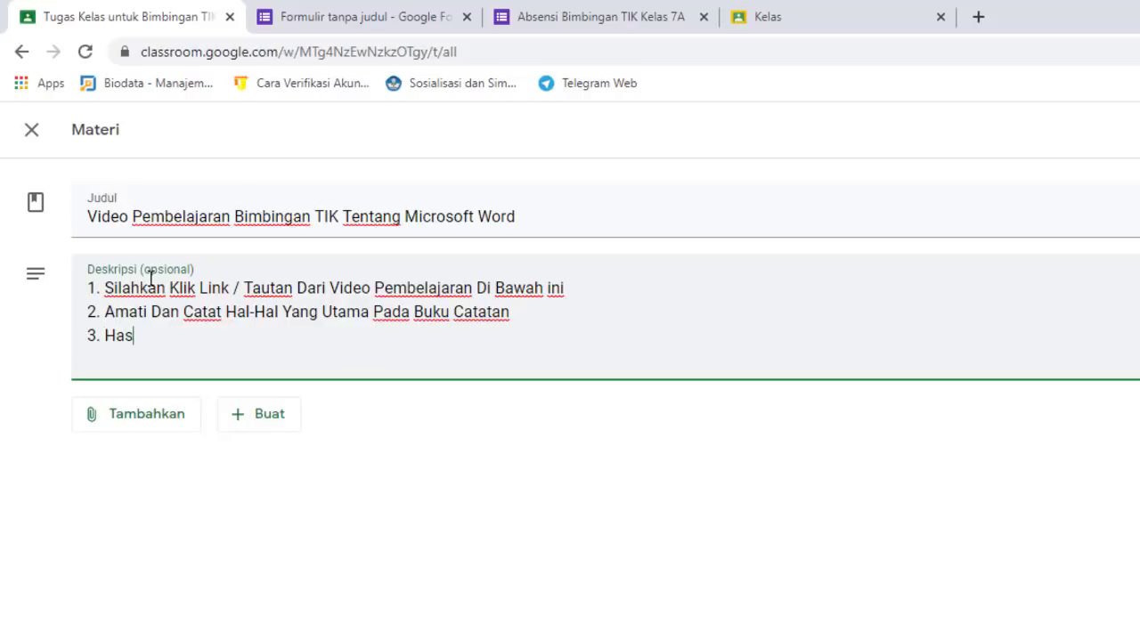
type("il Catatan")
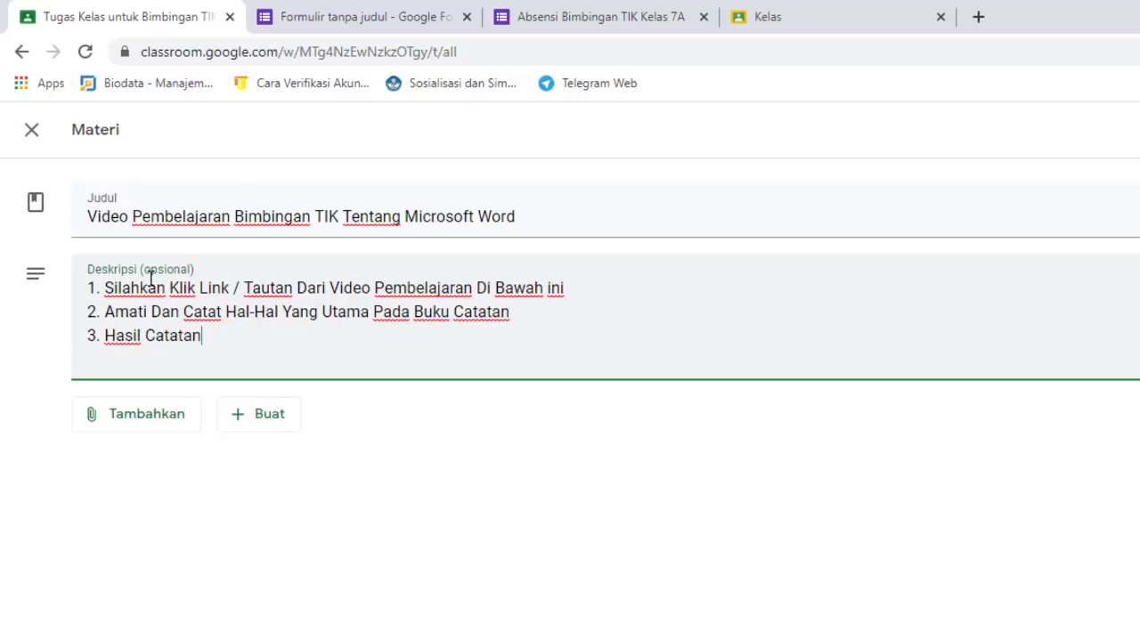
type(" Atau ")
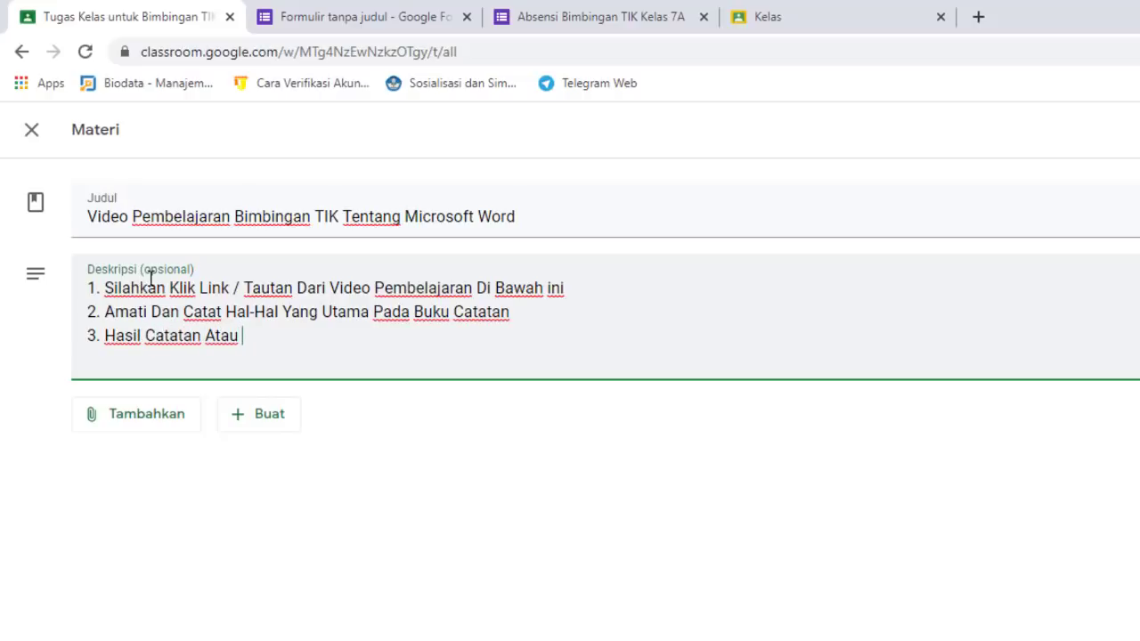
type("TRangkuman")
Add steps 3–5 on photographing notes, submitting the screenshot and working seriously, then choose a YouTube attachment
type("T")
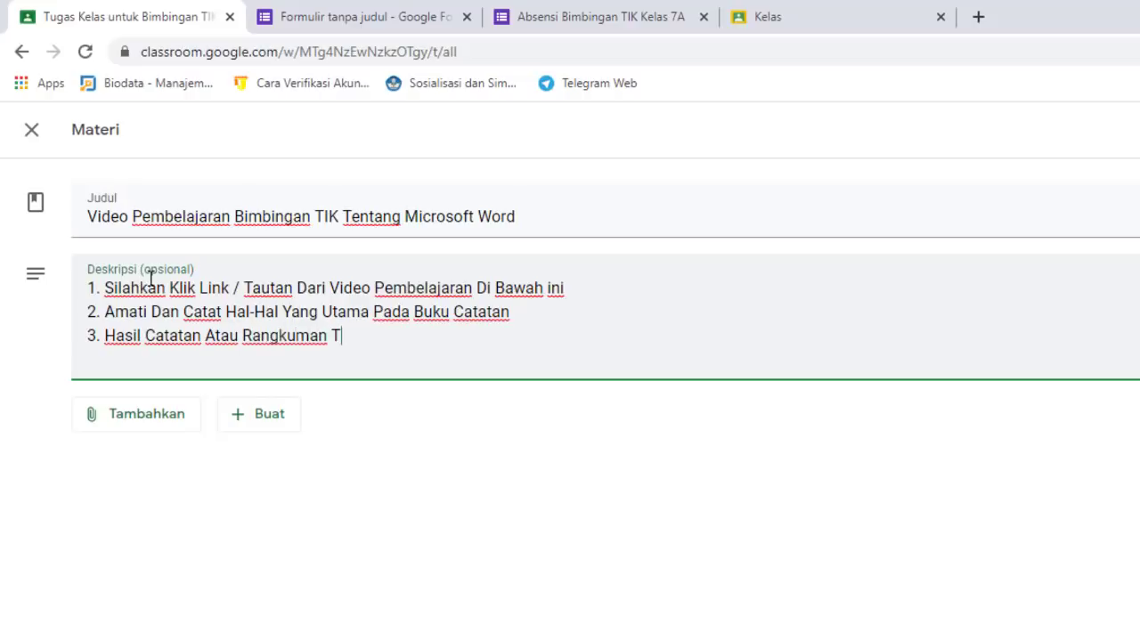
type("ersebut Di")
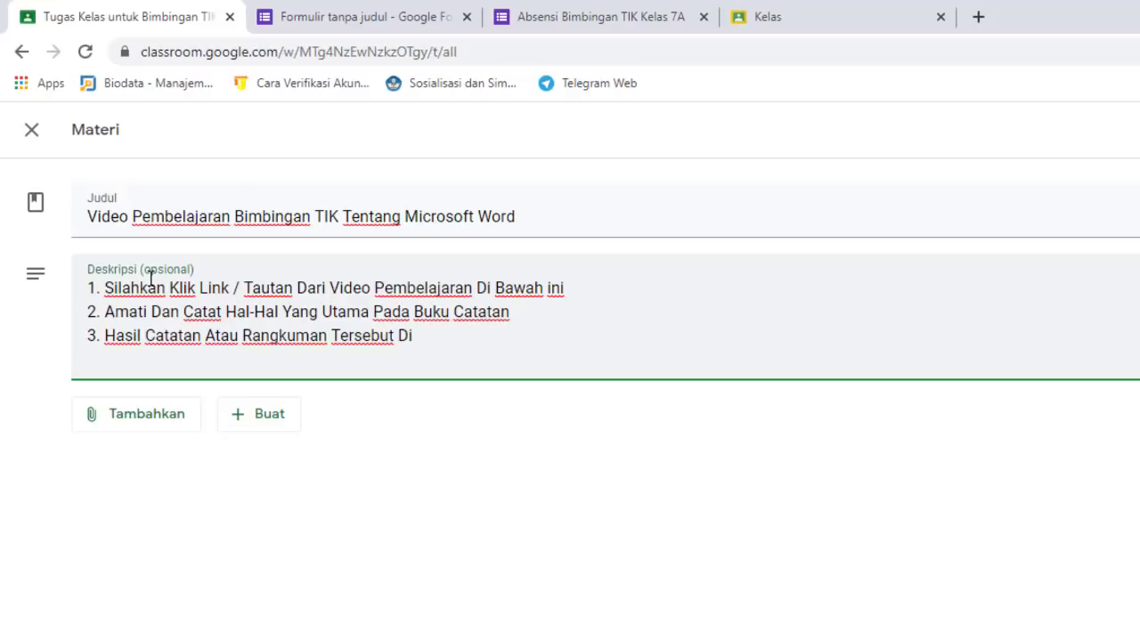
type("Foto Atau")
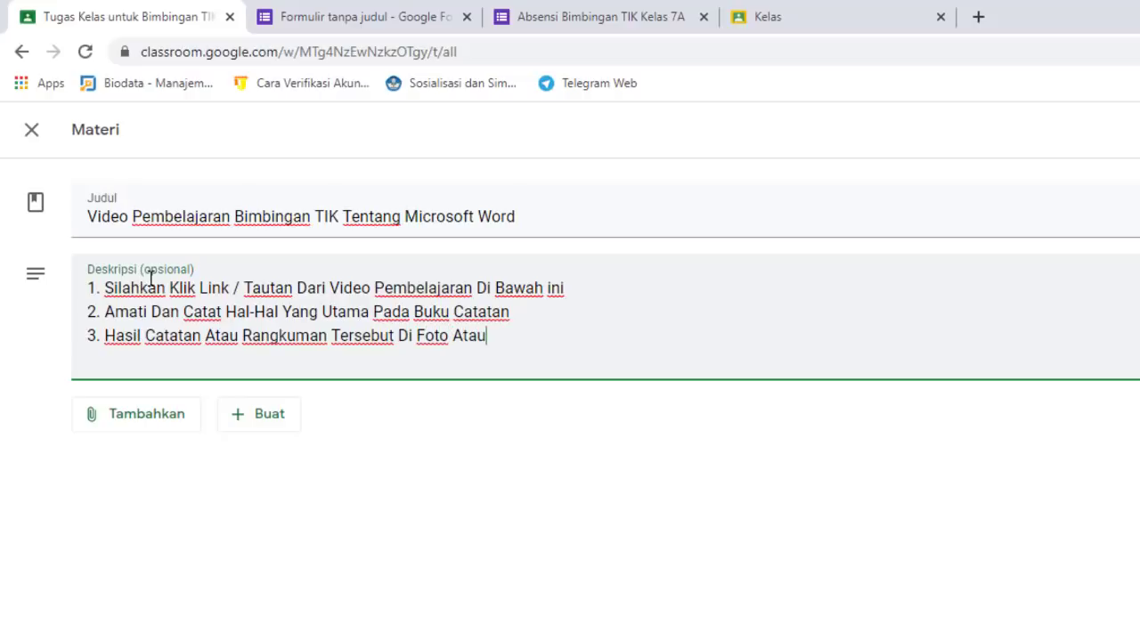
type(" Screenshoot")
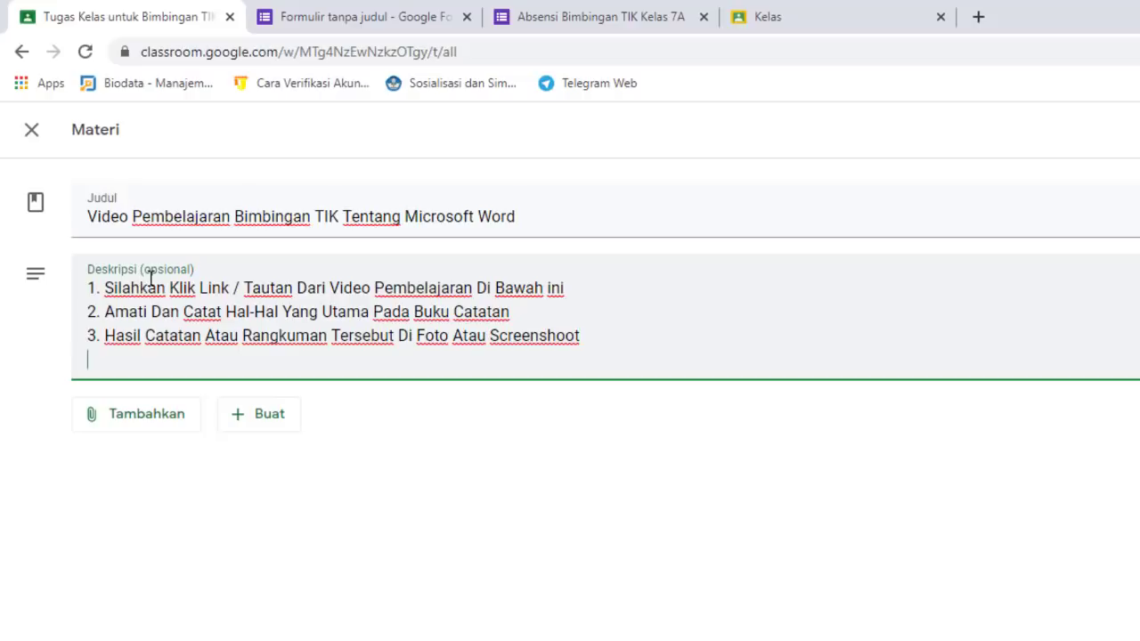
type("4. Kirimkan Hasil")
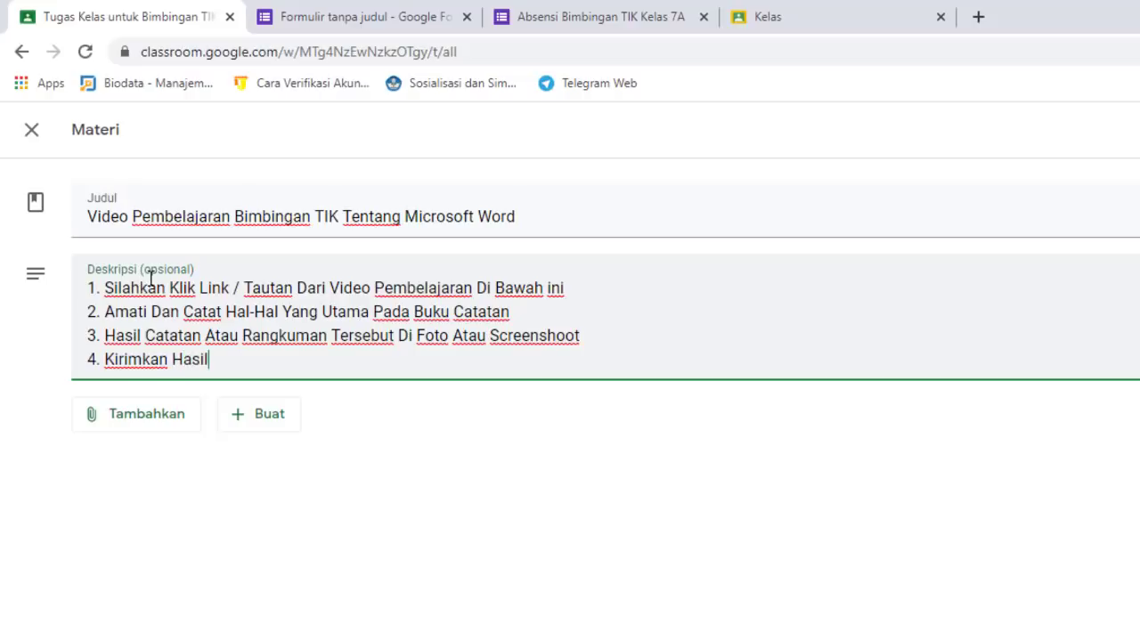
type(" Screen S")
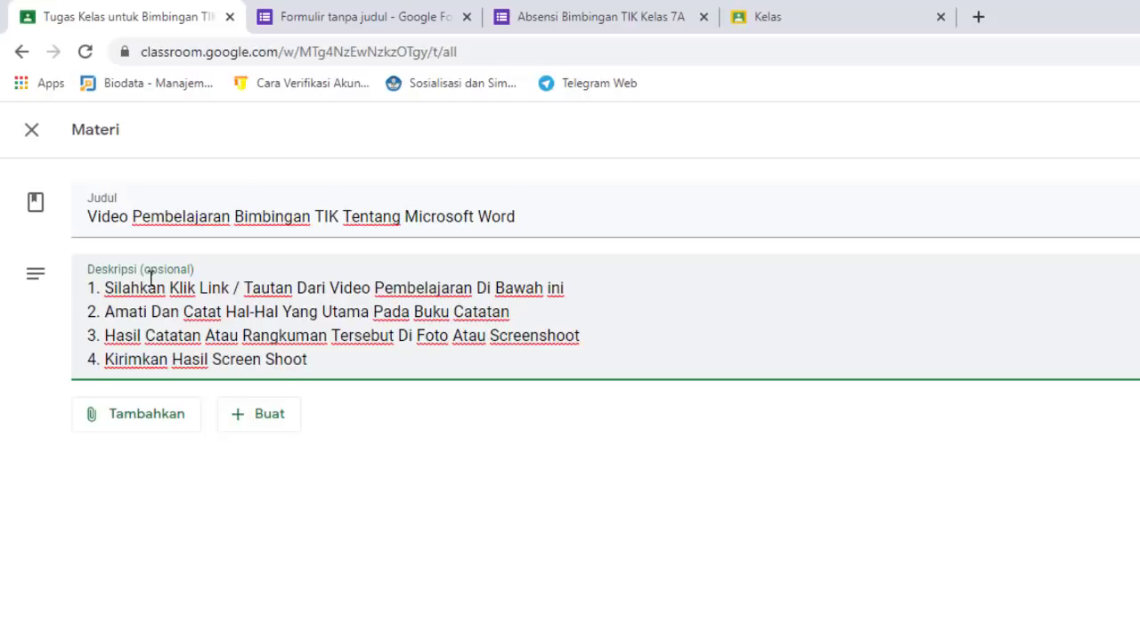
type("hoot Sebagai Tuga")
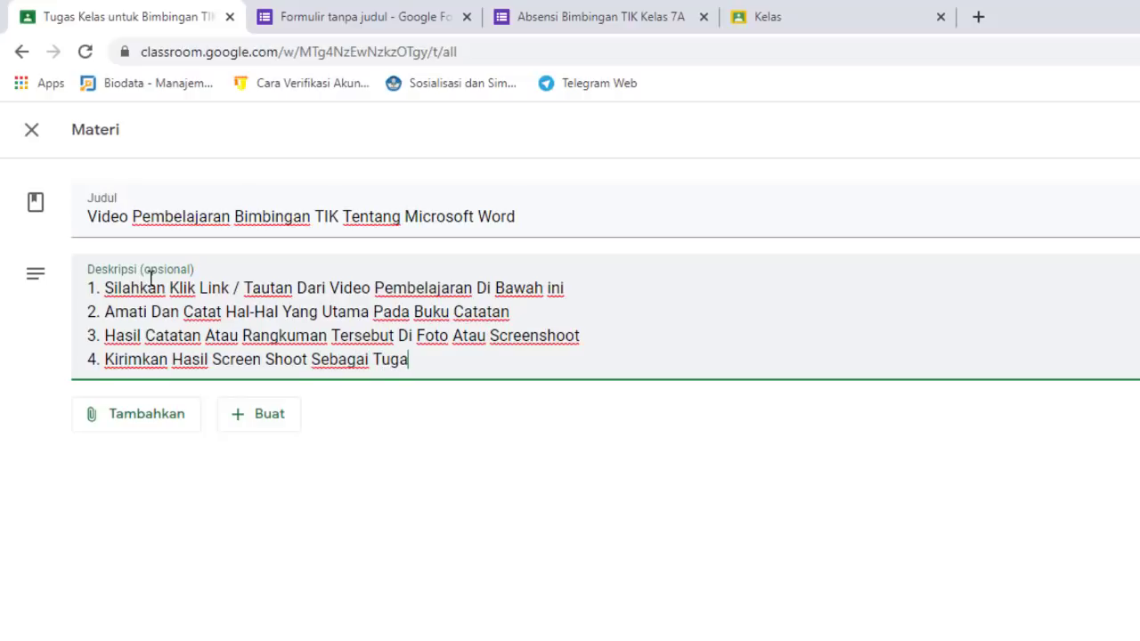
type("s")
key("Return")
type("5")
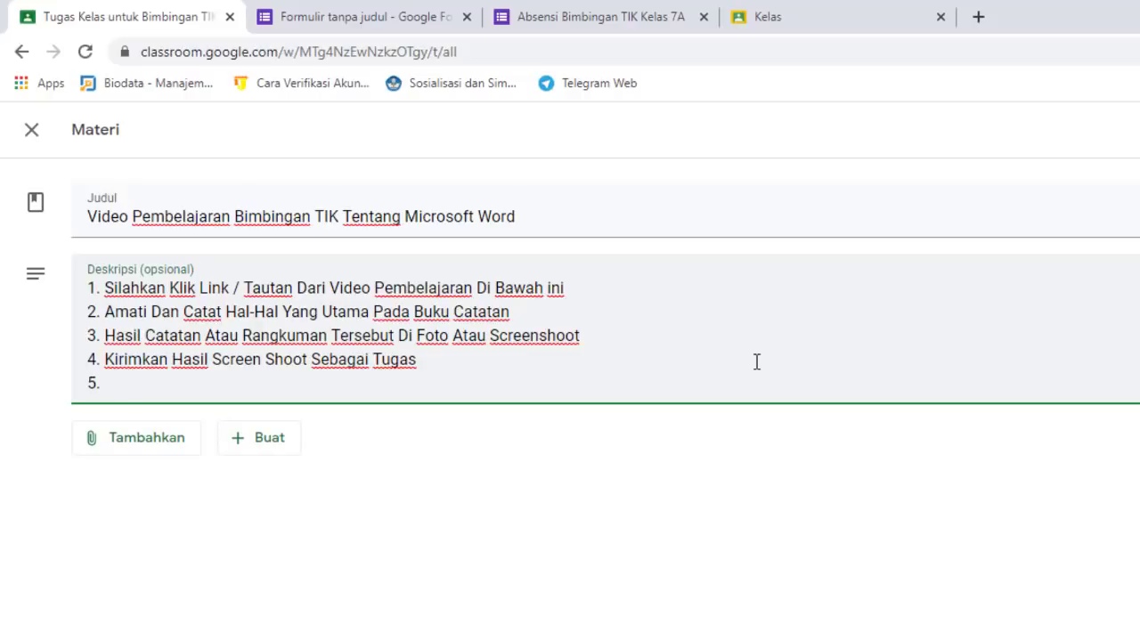
type(". Mohon Un")
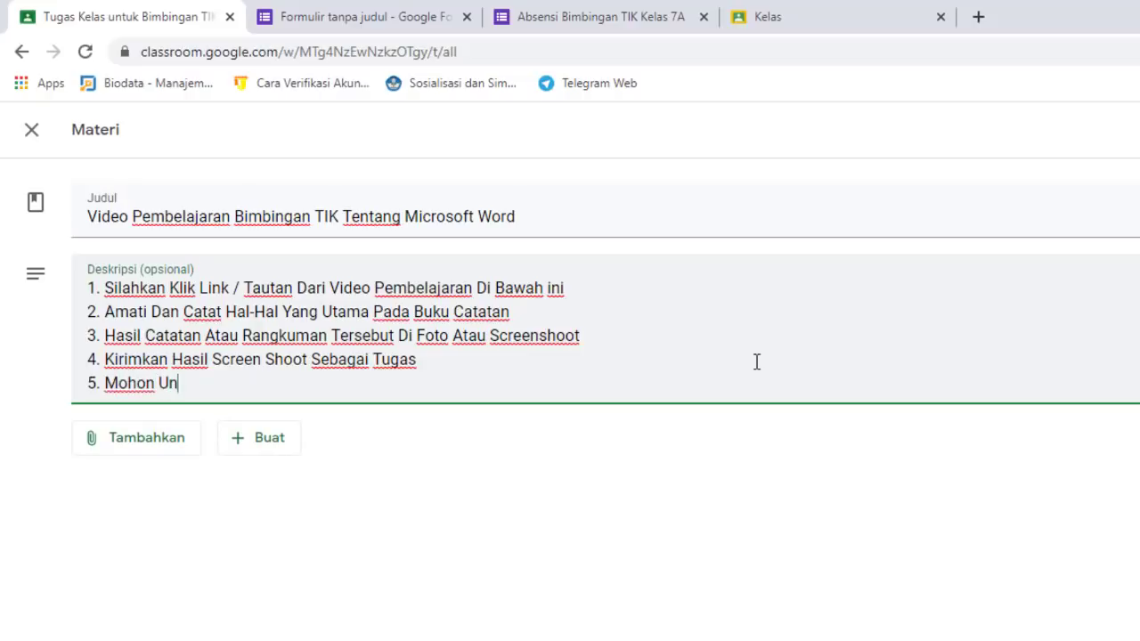
type("tuk Semua Si")
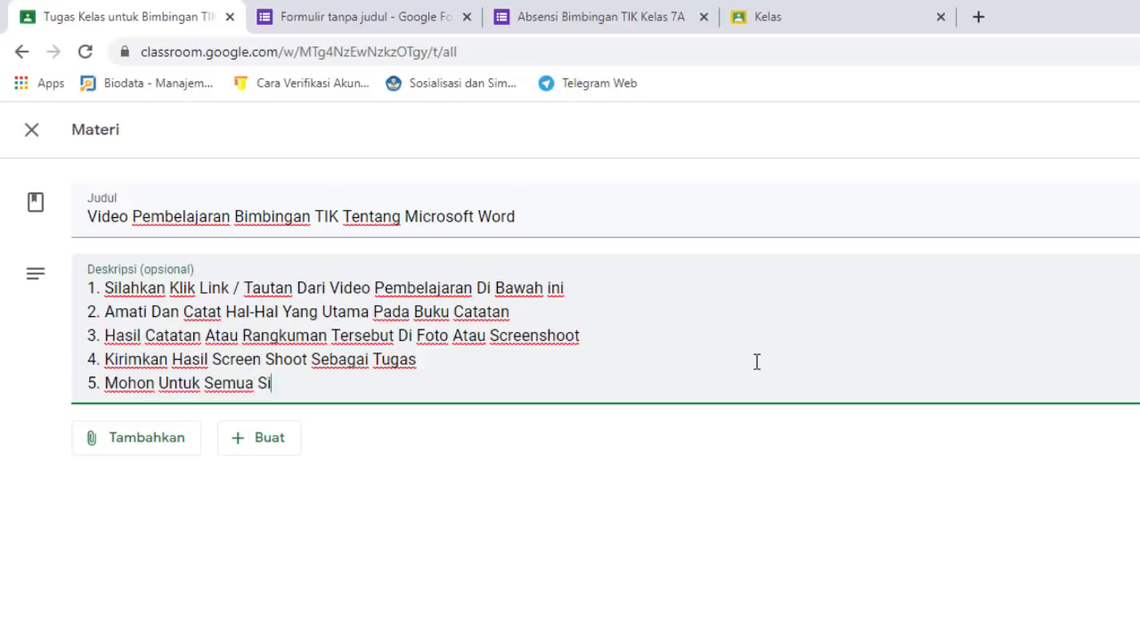
type("swa Menger")
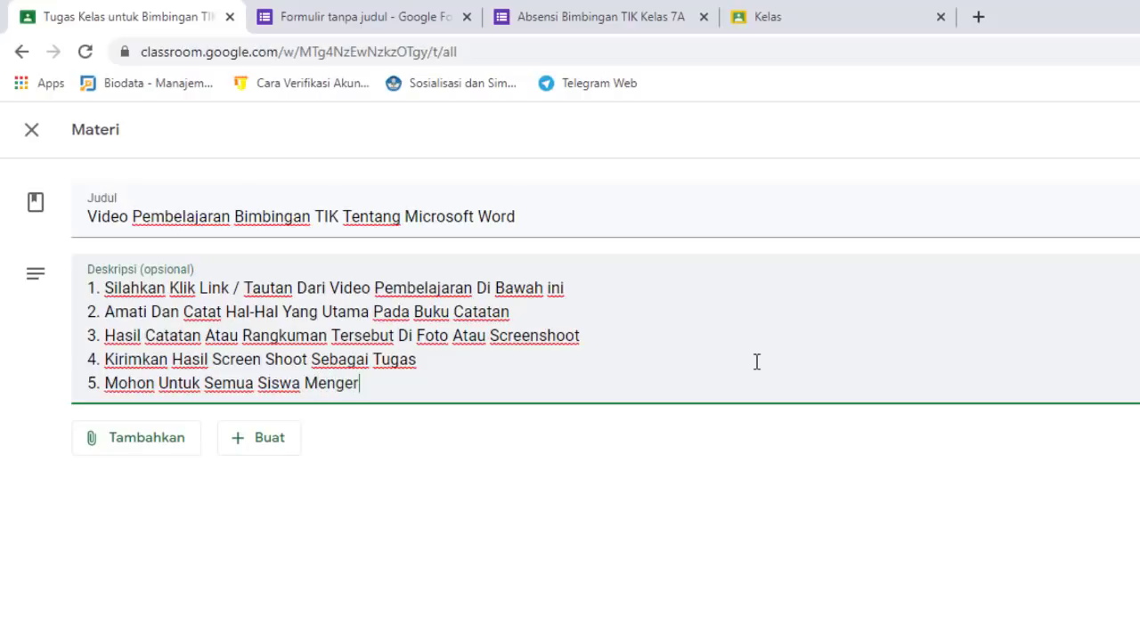
type("jakan Denga")
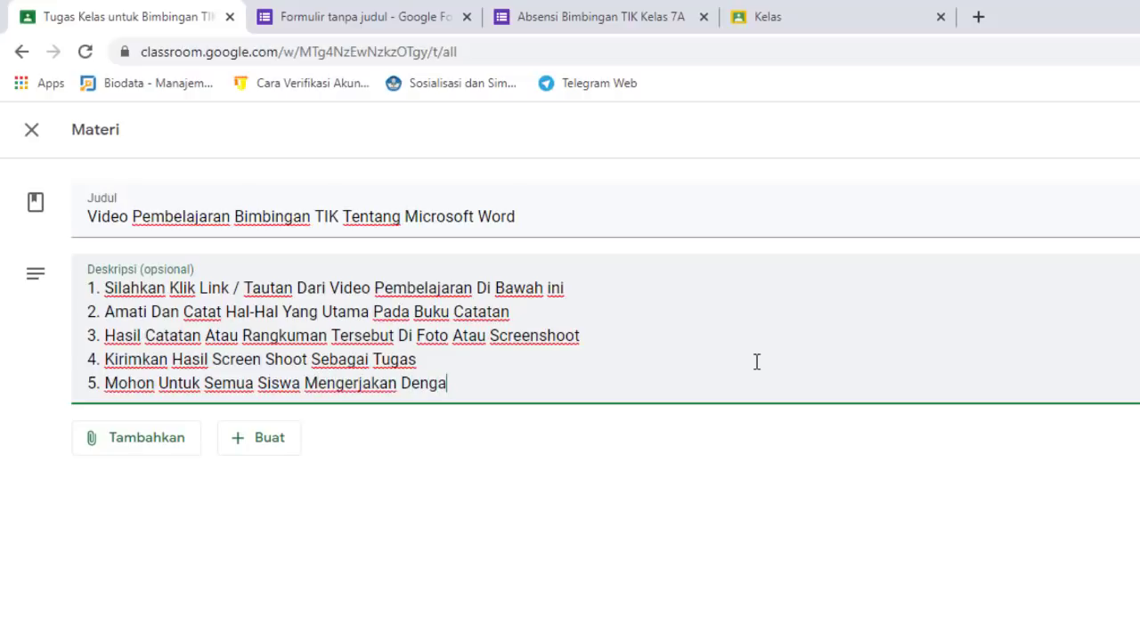
type("n Sunggu")
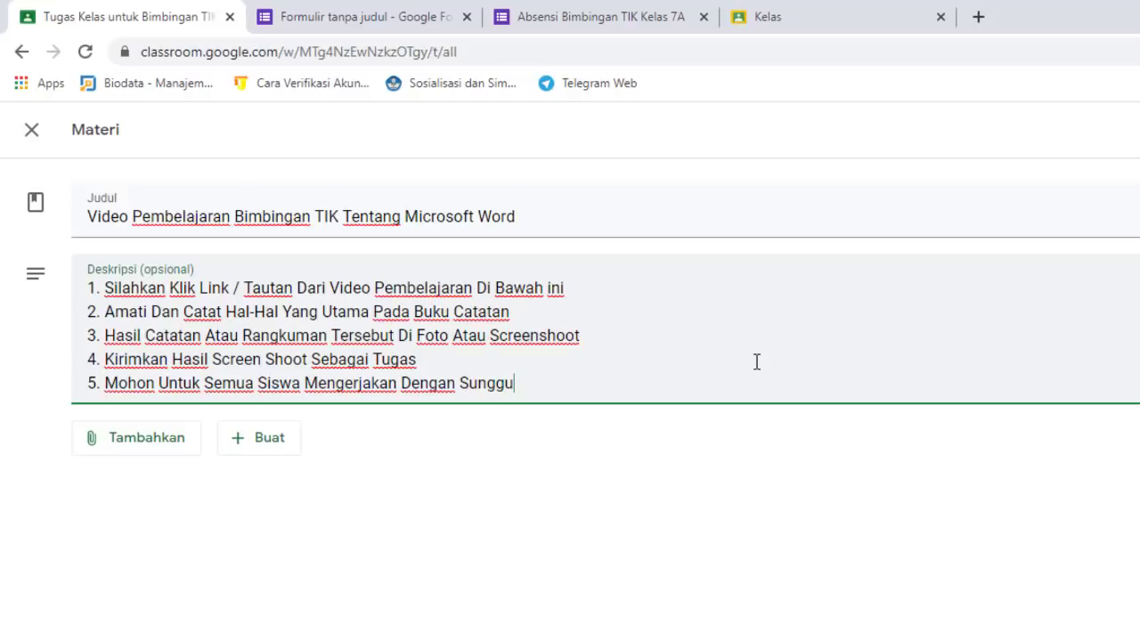
type("h-sungguh")
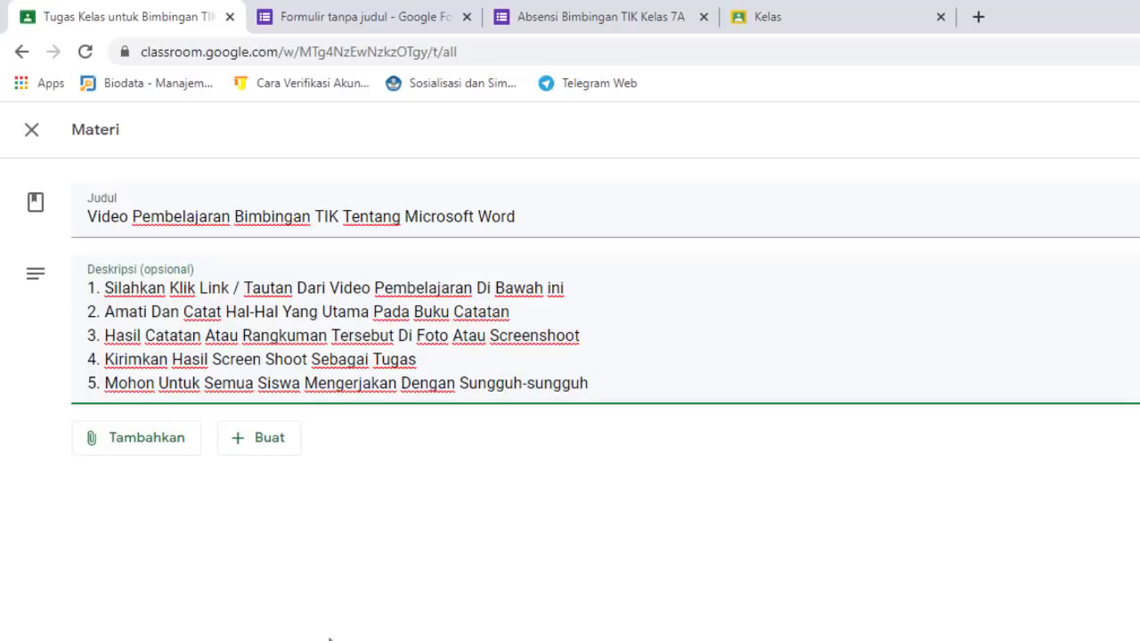
left_click(155, 449)
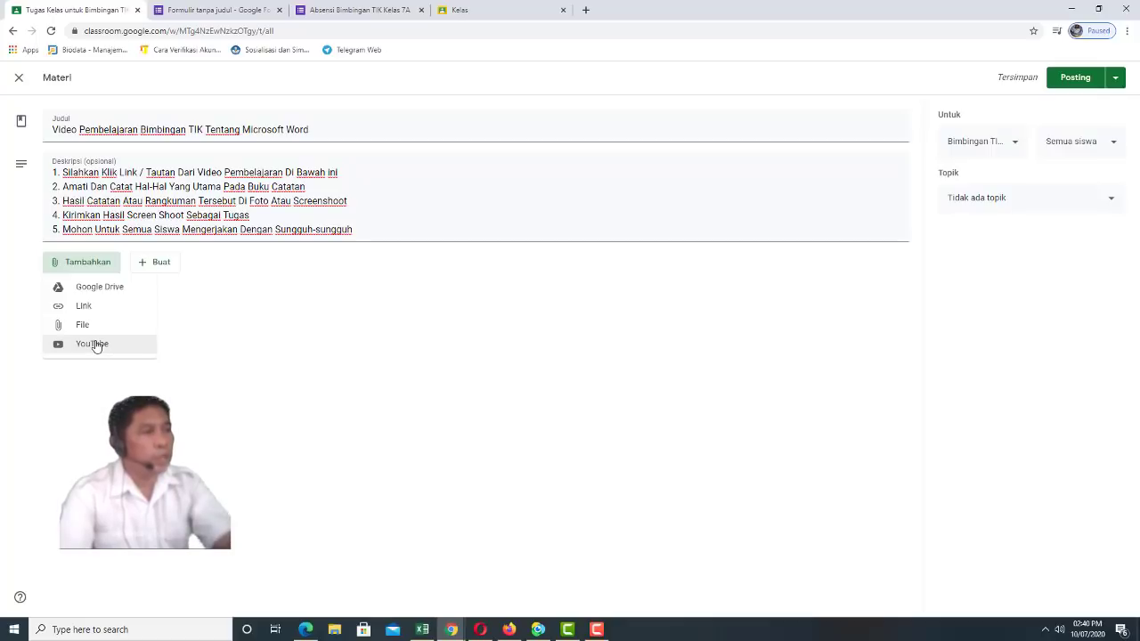
left_click(93, 345)
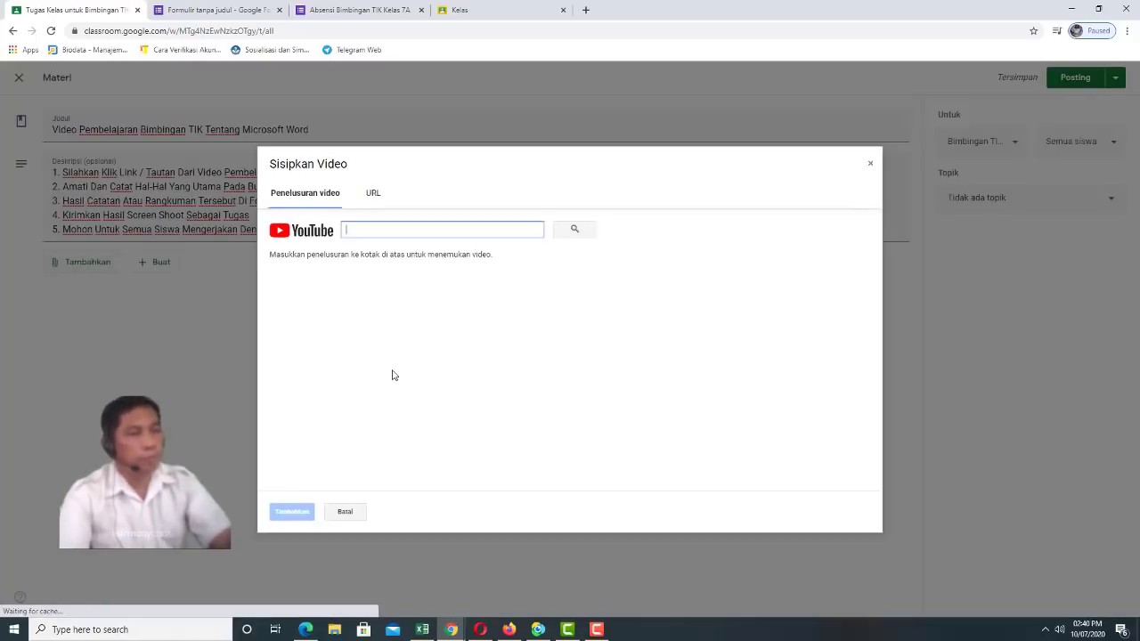
Search YouTube for 'Microsoft Word', then refine the search to 'Fungsi Microsoft Word'
left_click(359, 232)
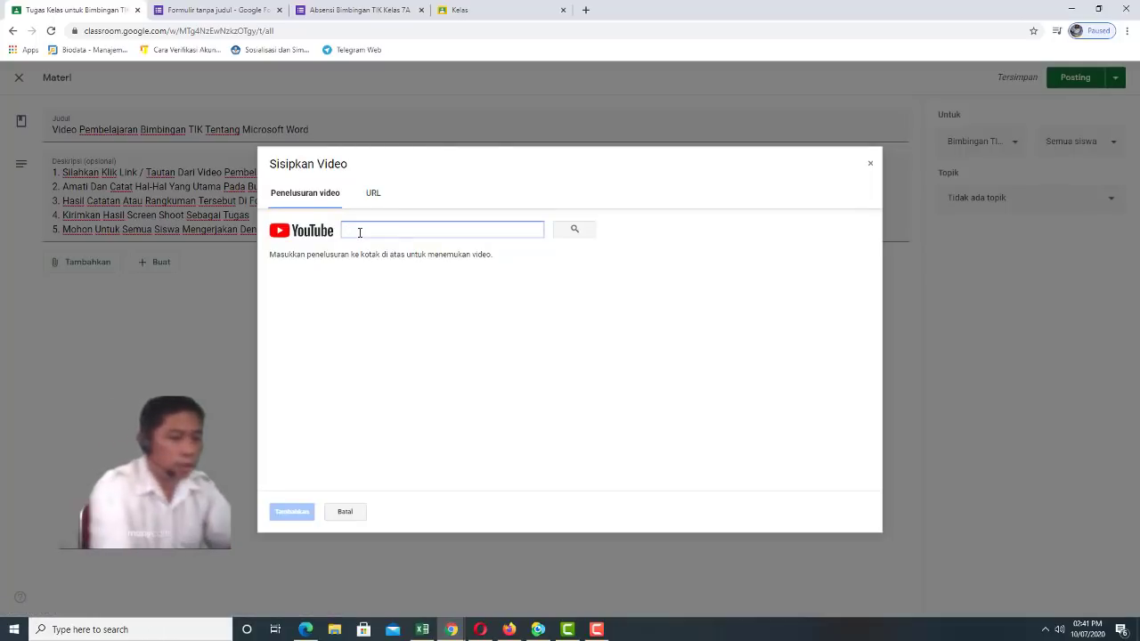
type("Mic")
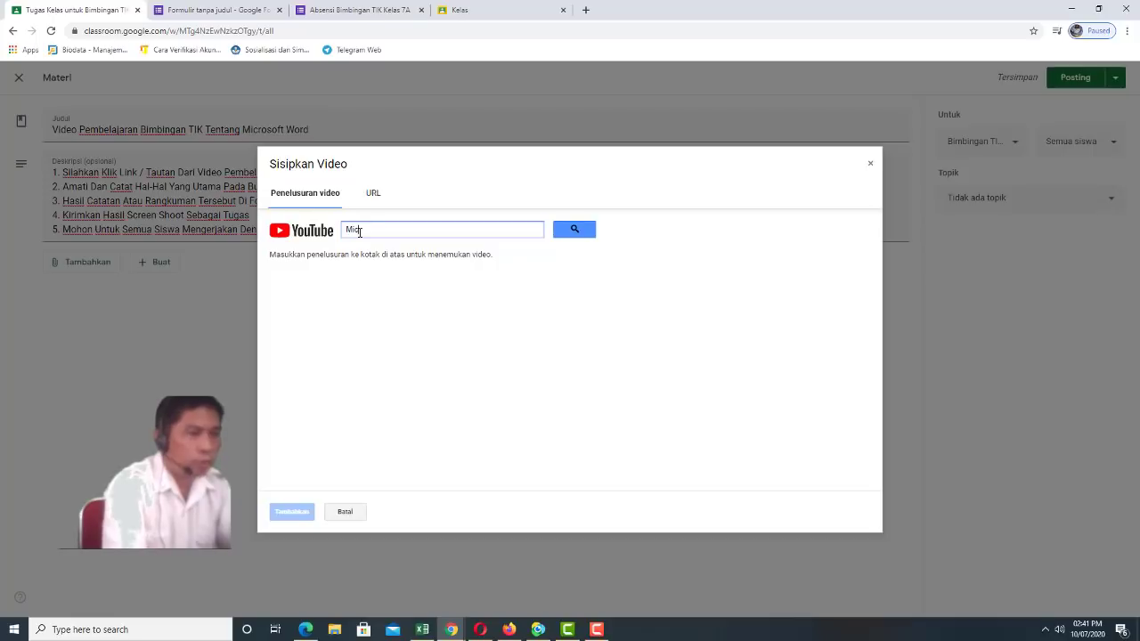
type("ros")
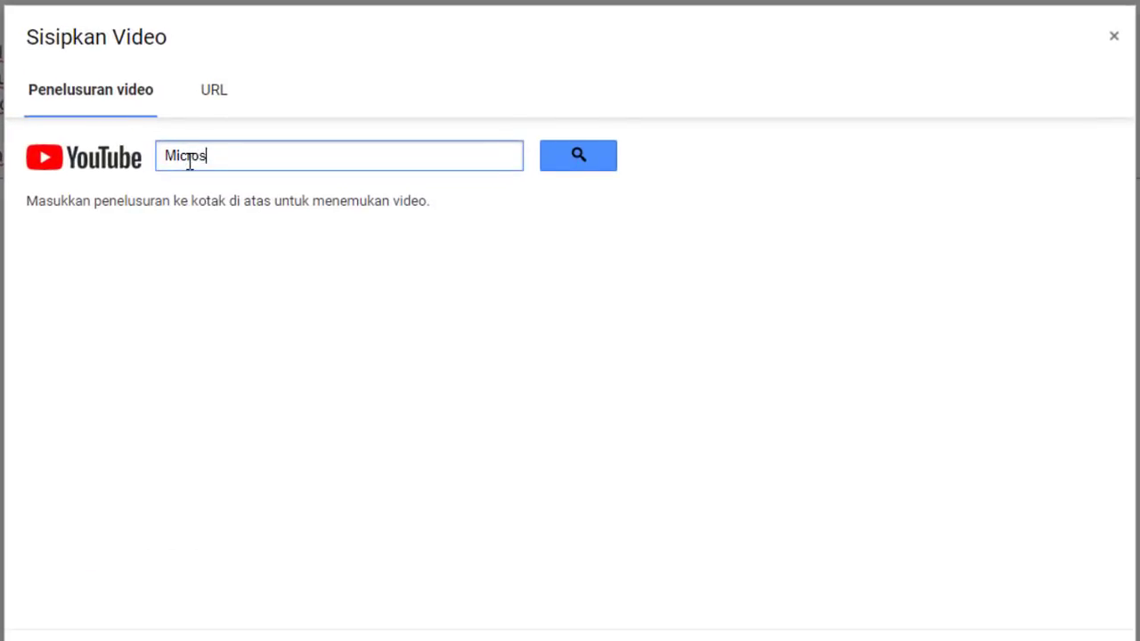
type("oft Word")
left_click(580, 154)
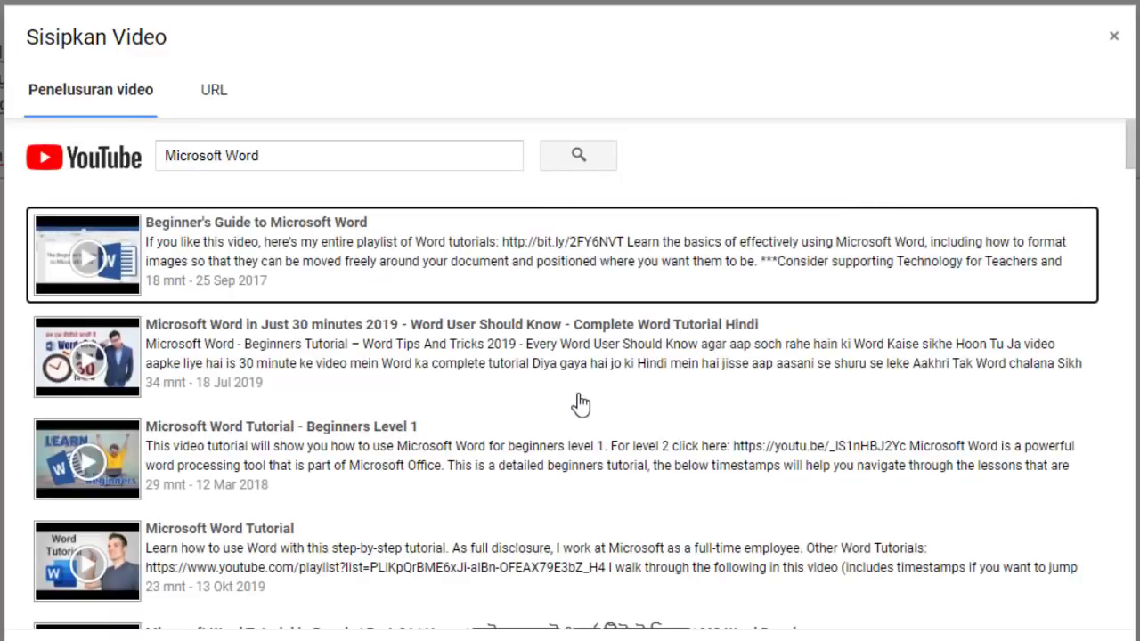
scroll(580, 408, "down", 3)
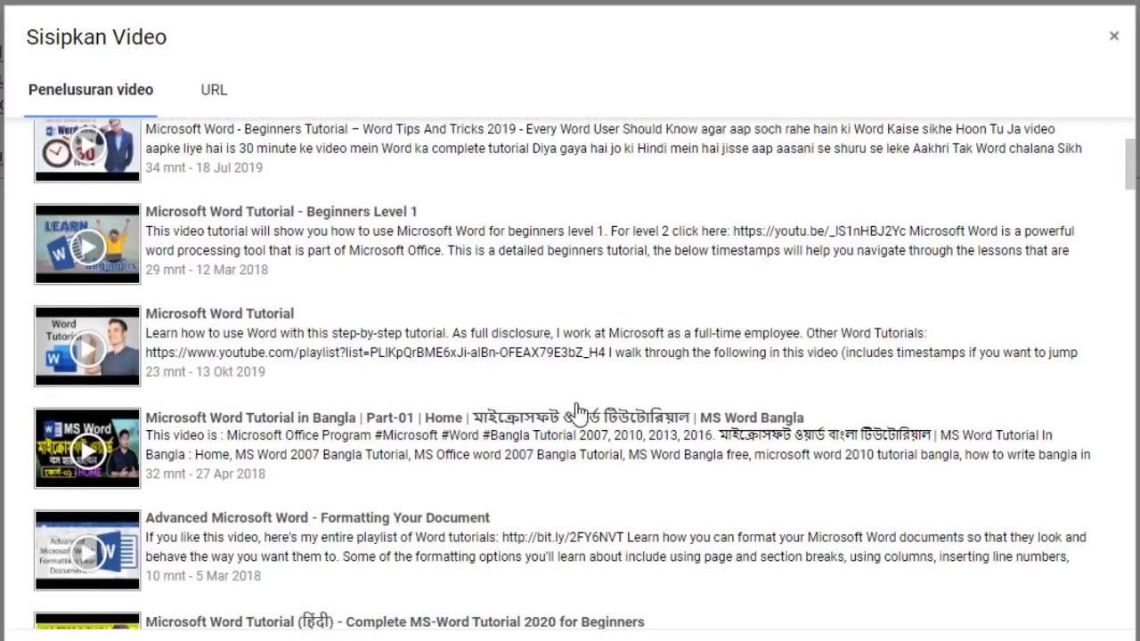
scroll(575, 405, "up", 3)
left_click(171, 156)
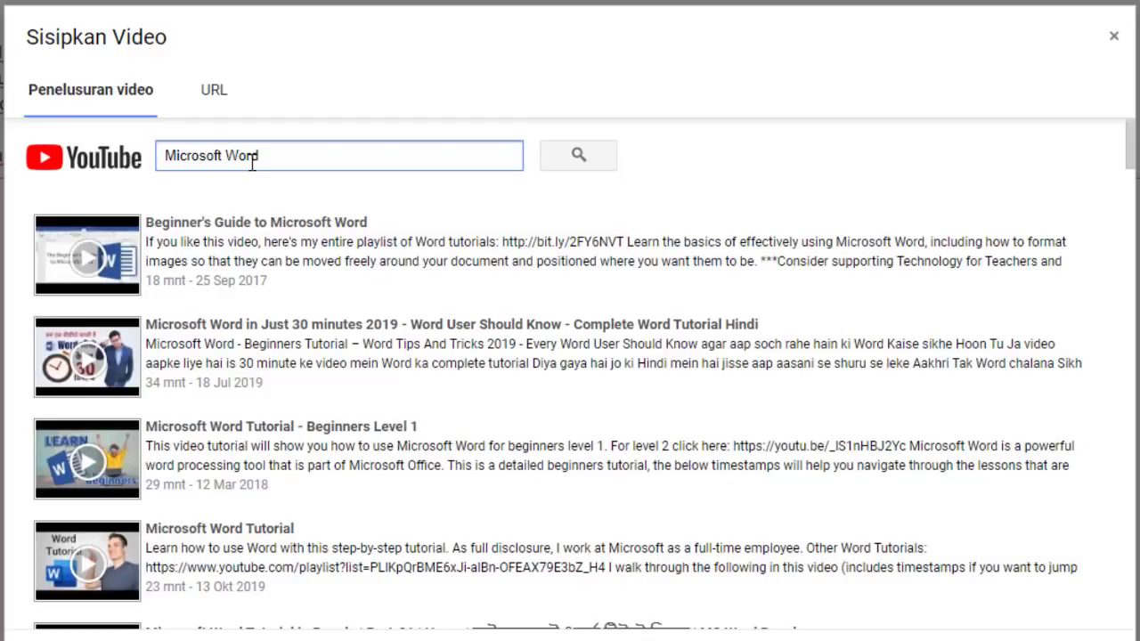
type("Bagi")
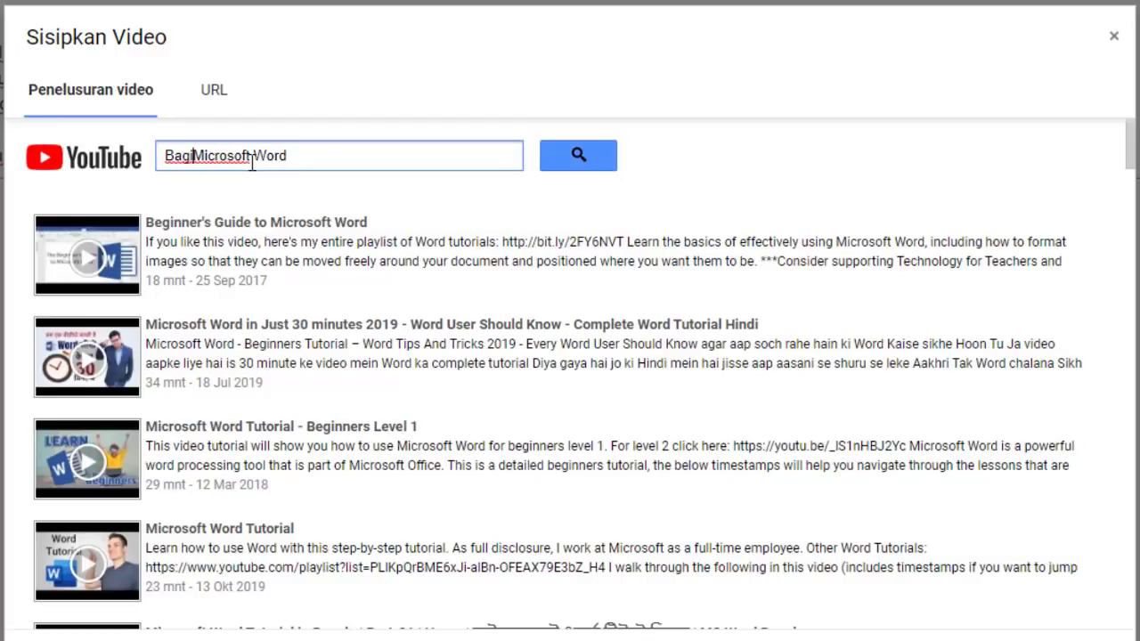
type("a")
key("BackSpace")
key("BackSpace")
key("BackSpace")
key("BackSpace")
key("BackSpace")
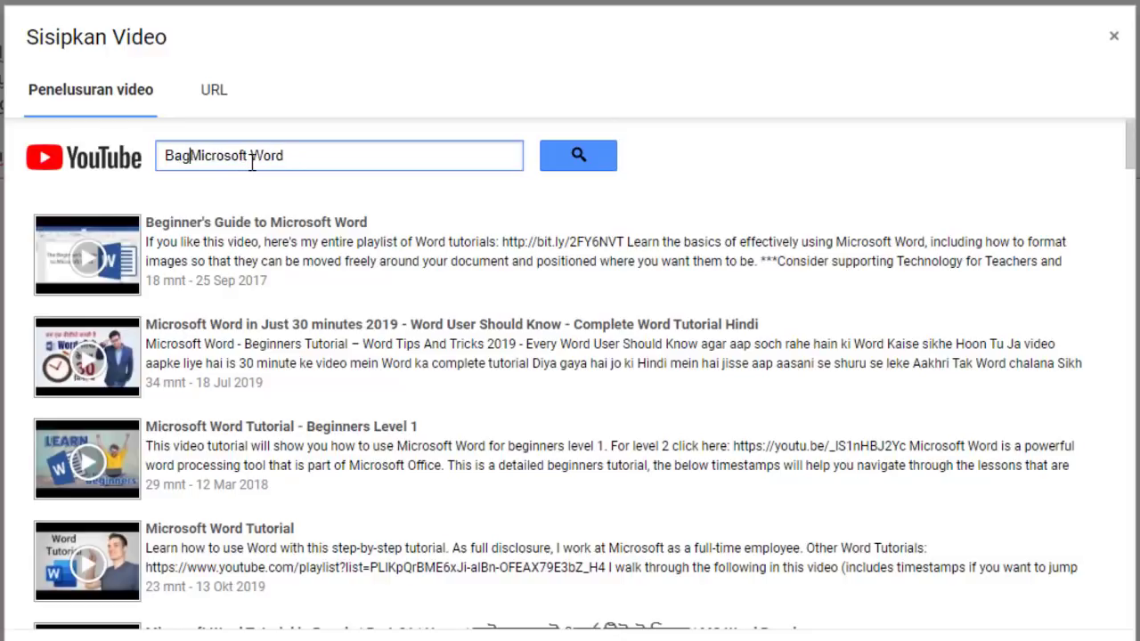
type("Fungsi")
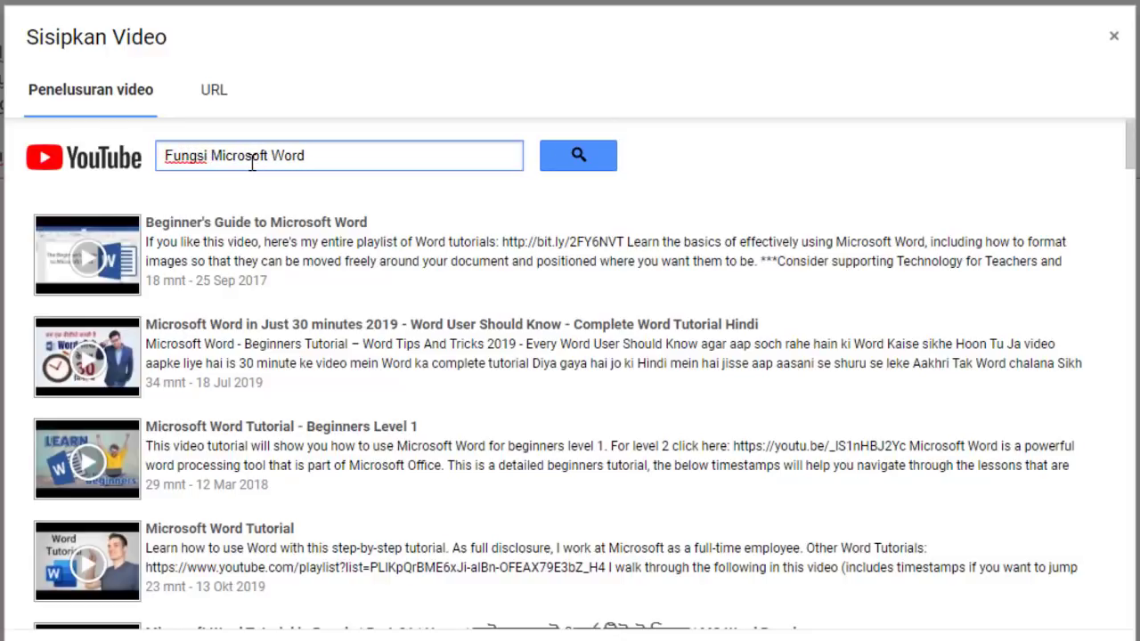
left_click(585, 160)
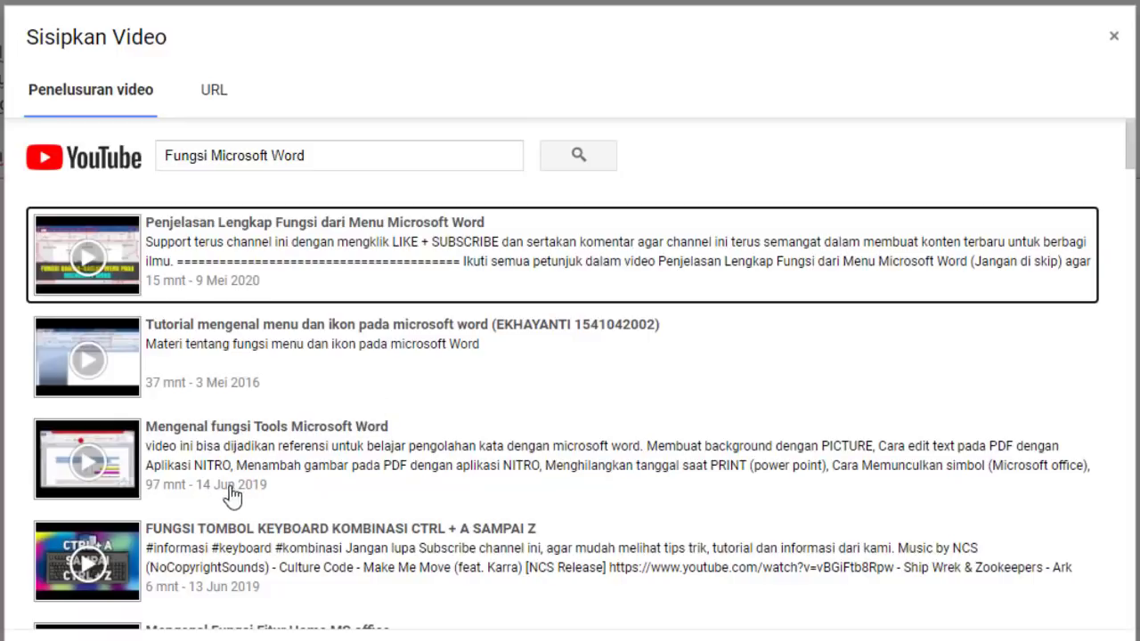
Attach the 'Tutorial mengenal menu dan ikon pada microsoft word' video to the post
scroll(224, 535, "down", 3)
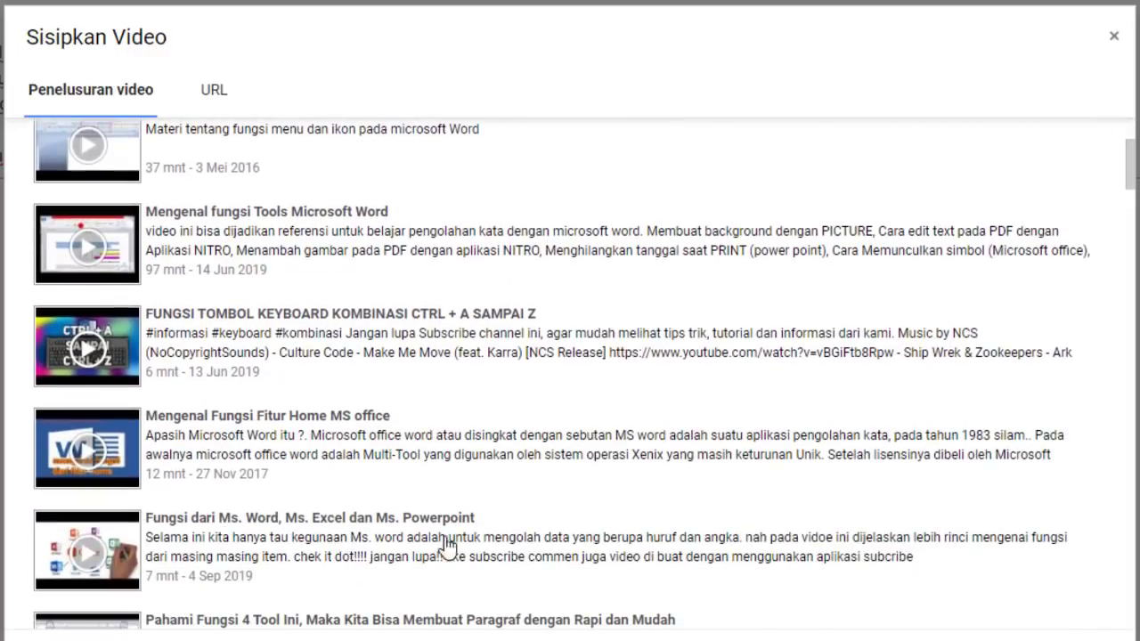
scroll(663, 515, "down", 1)
scroll(663, 515, "down", 1)
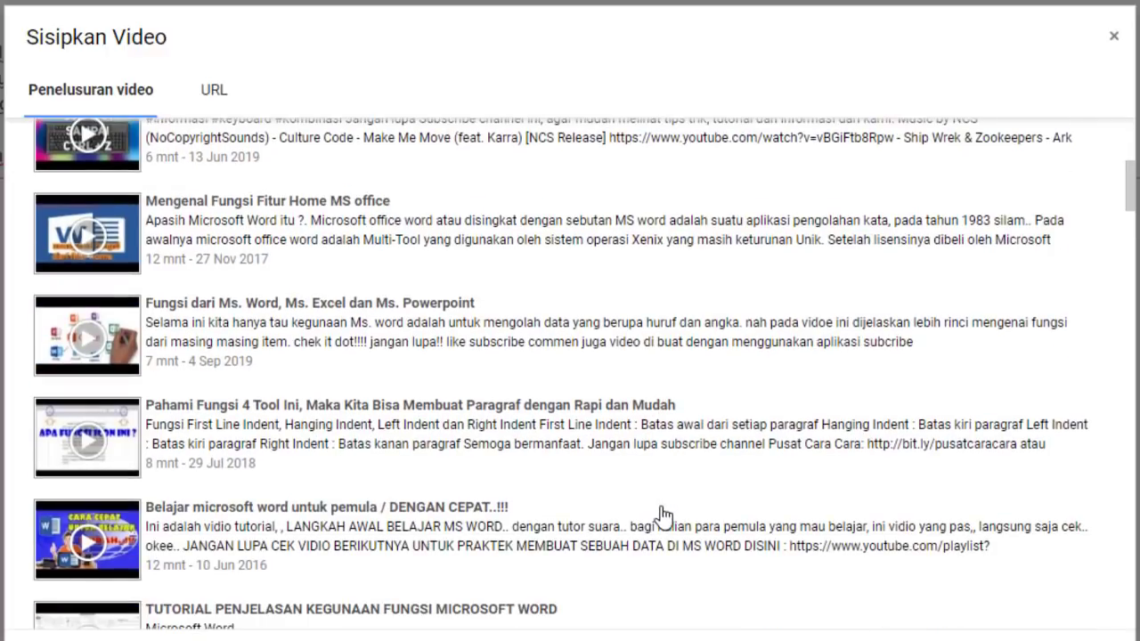
scroll(664, 514, "up", 1)
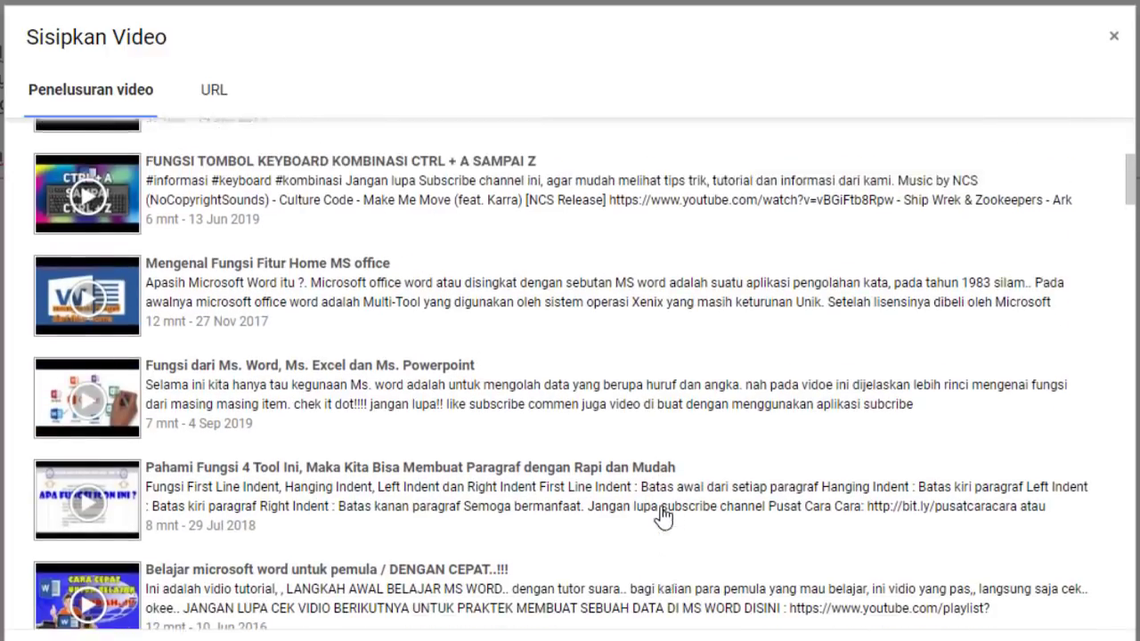
scroll(663, 515, "down", 2)
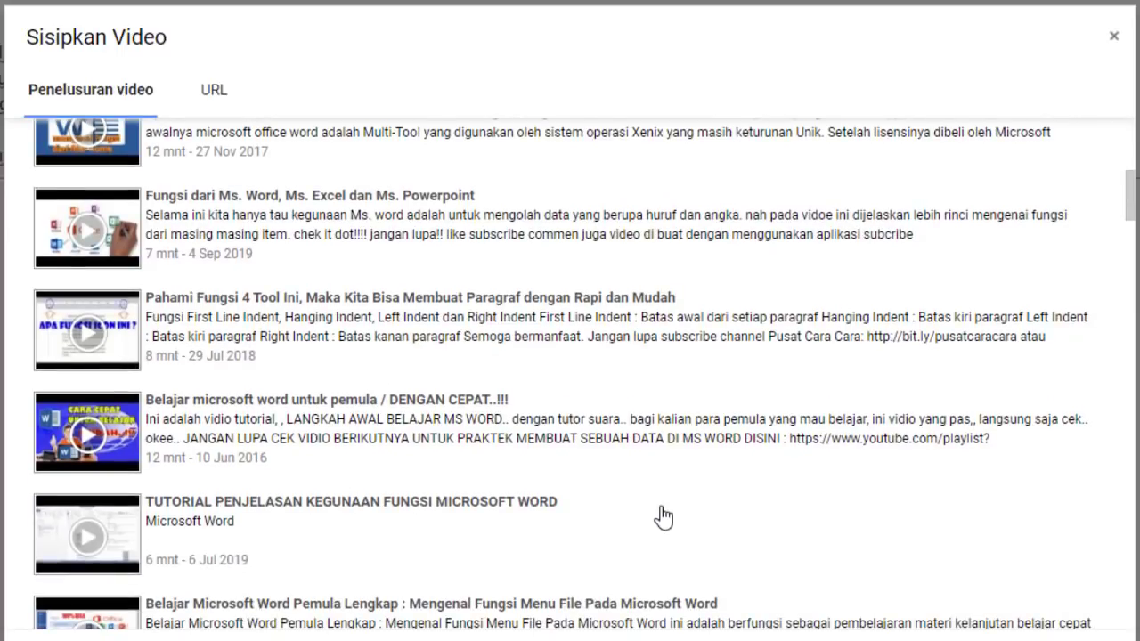
scroll(663, 517, "up", 3)
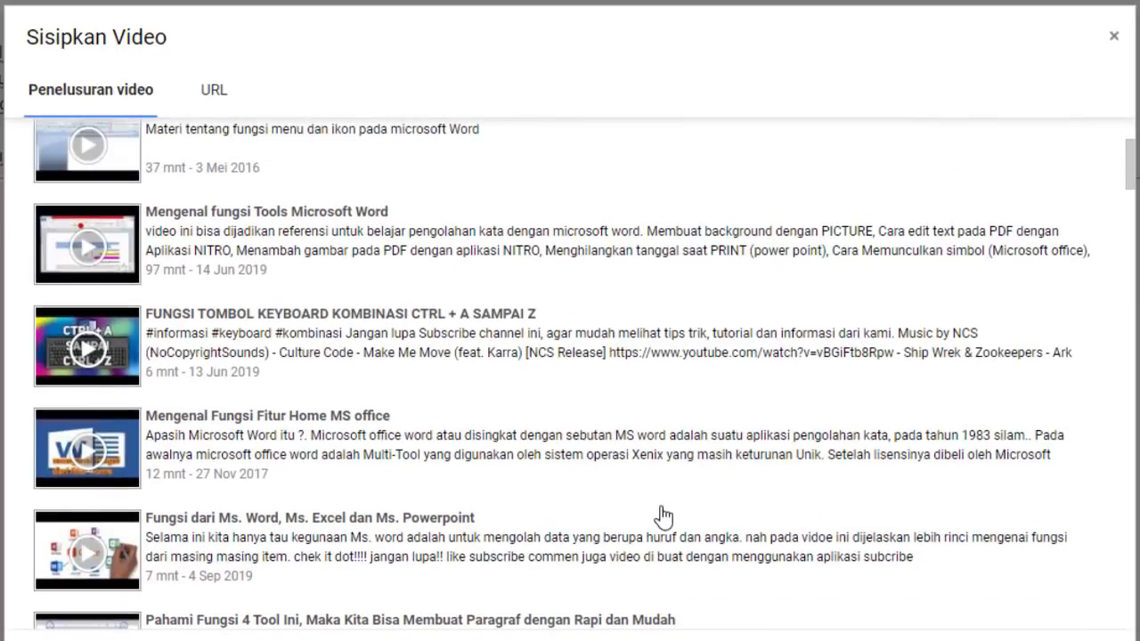
scroll(664, 515, "up", 1)
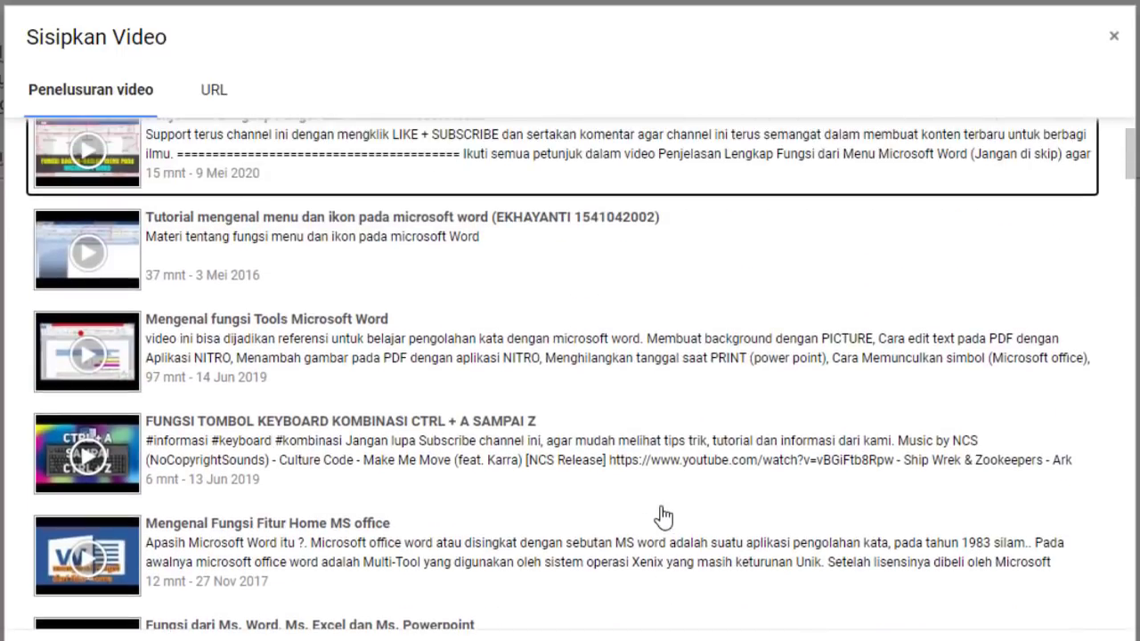
left_click(180, 258)
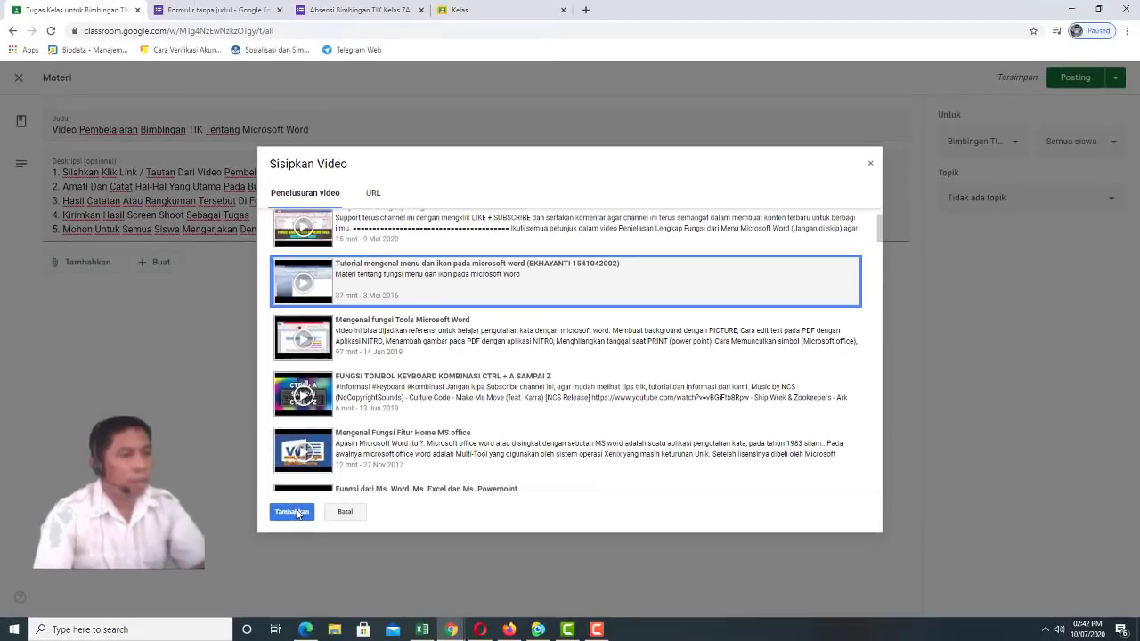
left_click(229, 550)
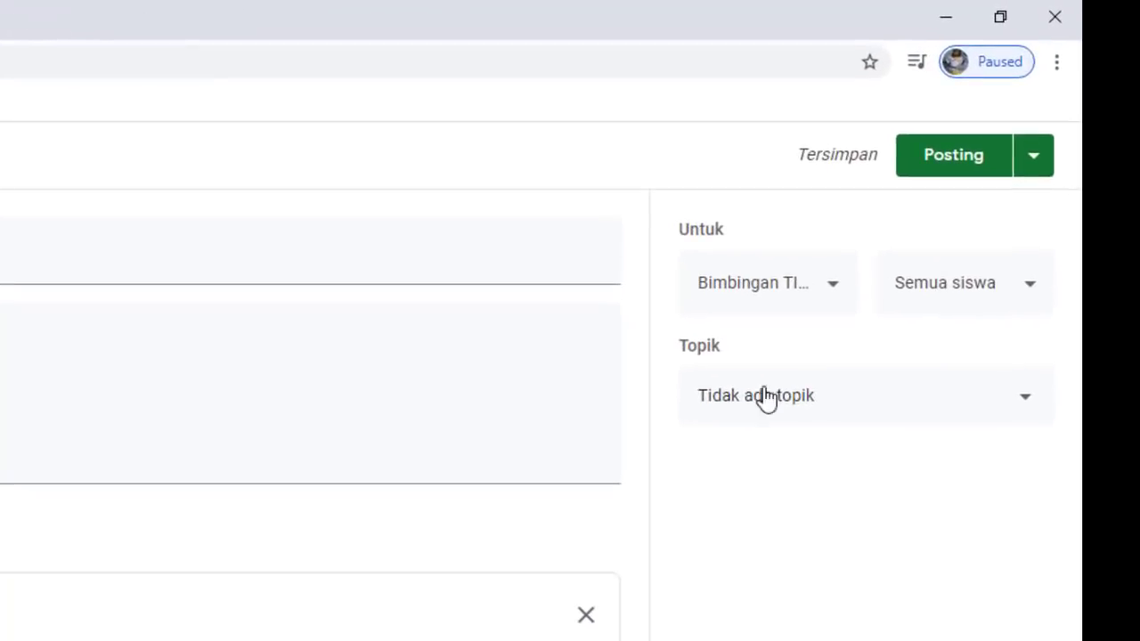
Set the material's topic to Video Pembelajaran
left_click(1026, 405)
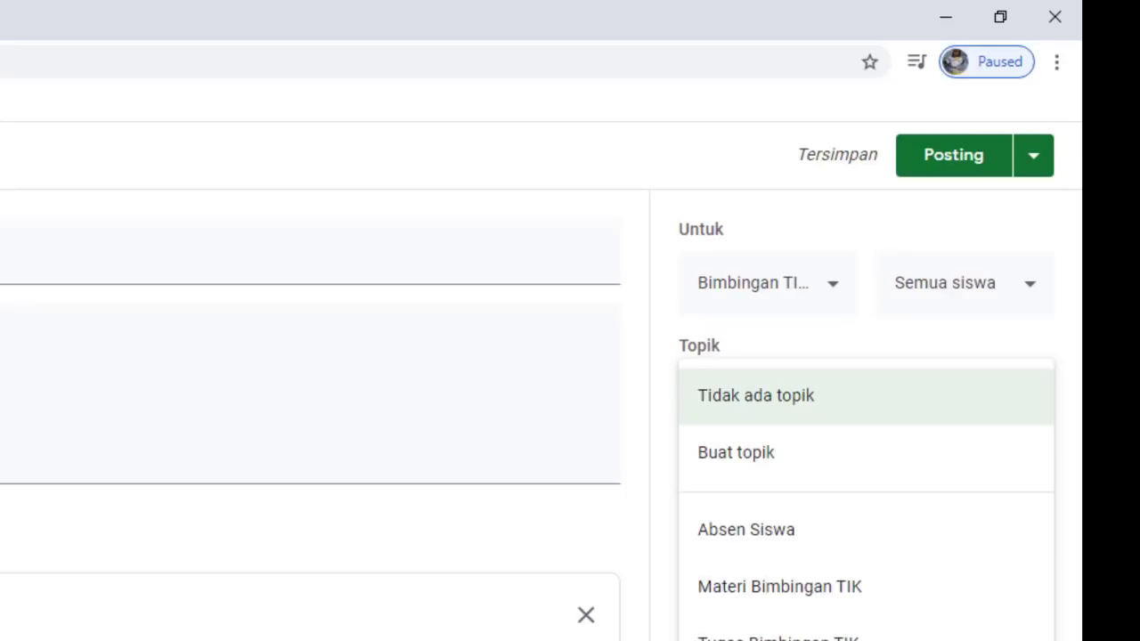
left_click(793, 640)
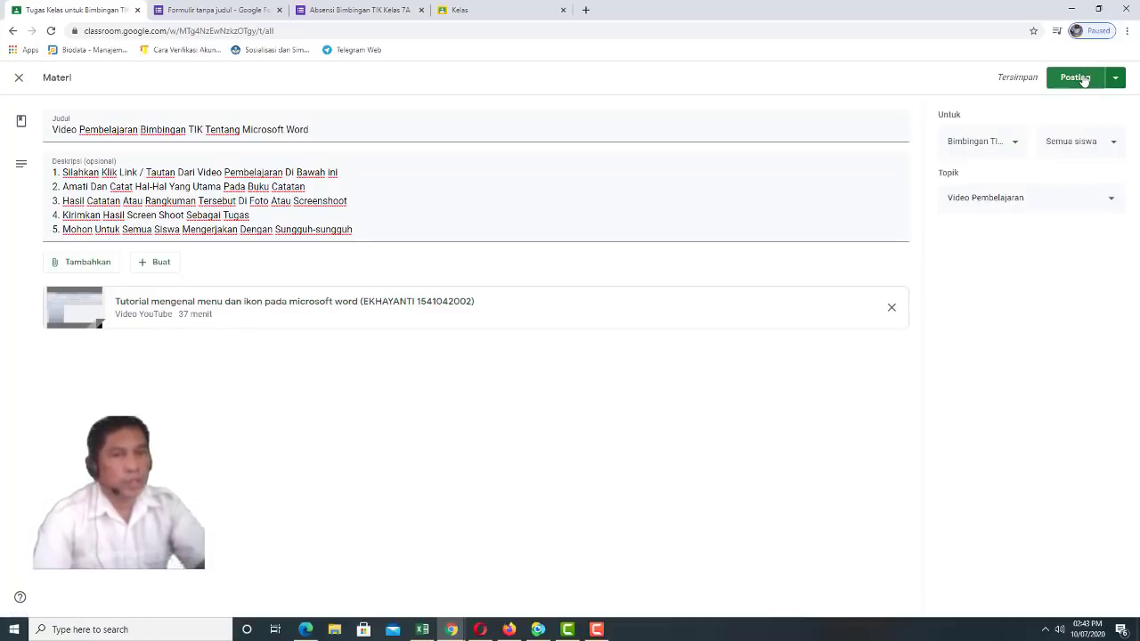
Post the material, then start a new Tugas assignment from the Buat menu
left_click(1084, 79)
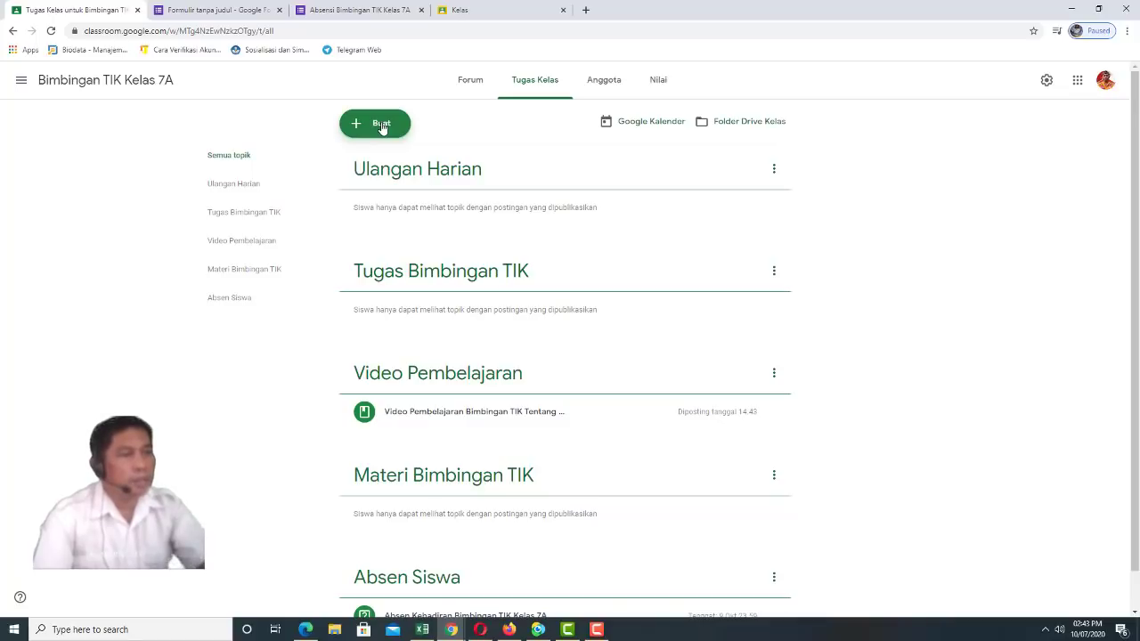
left_click(381, 126)
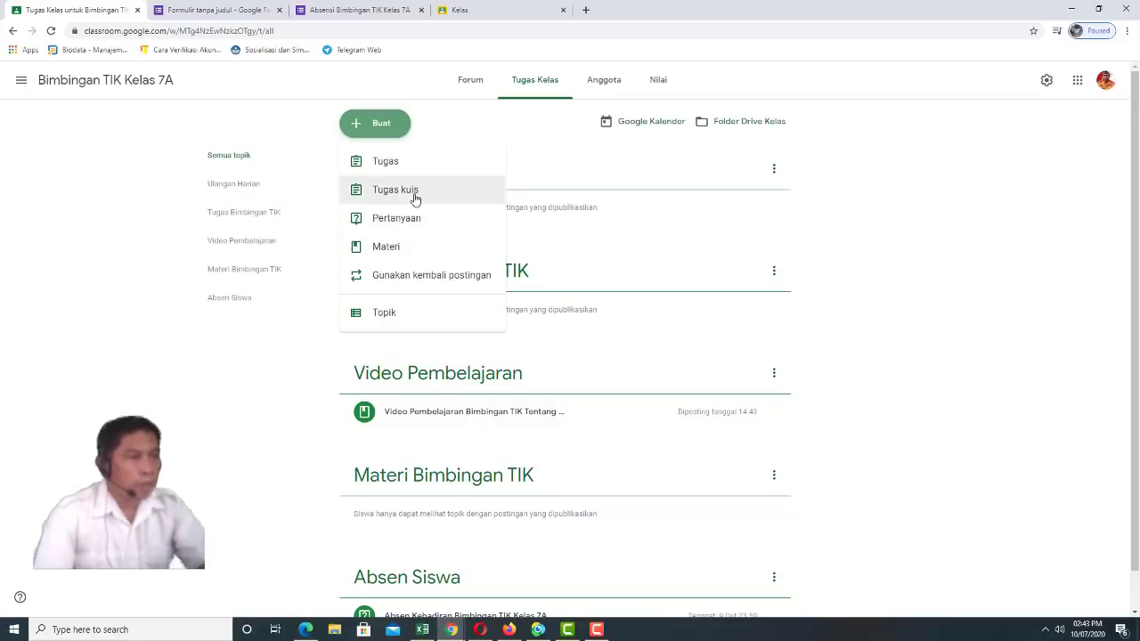
left_click(392, 163)
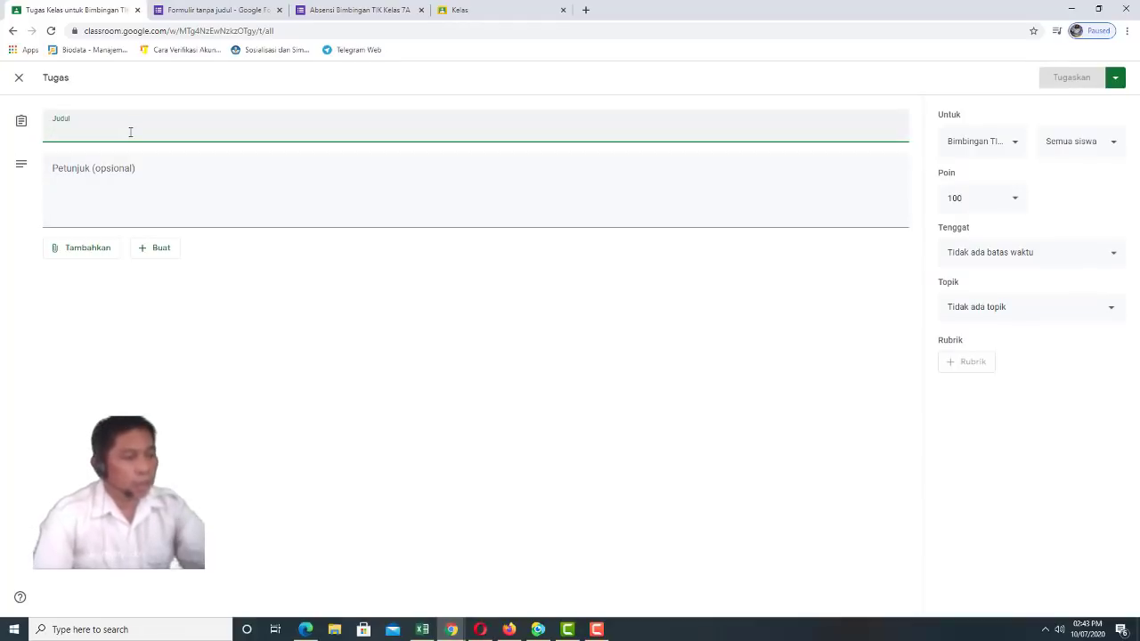
Title the assignment 'Mengamati Video Pembelajaran Tentang Microsoft Word' and start the instructions with '1'
type("Mengama")
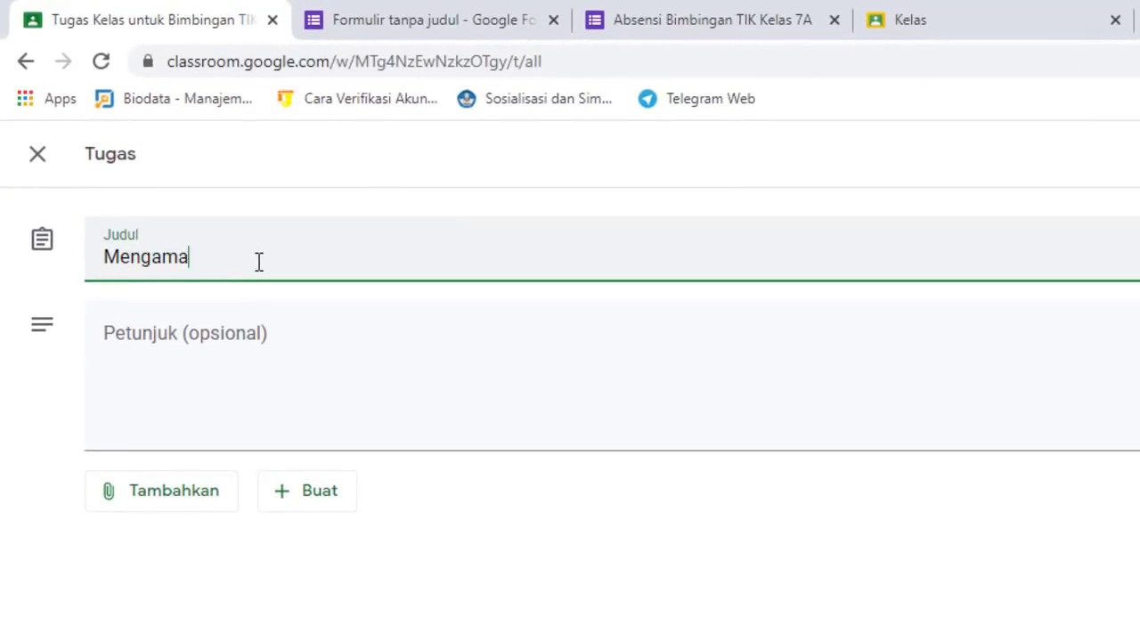
type("ti Vide")
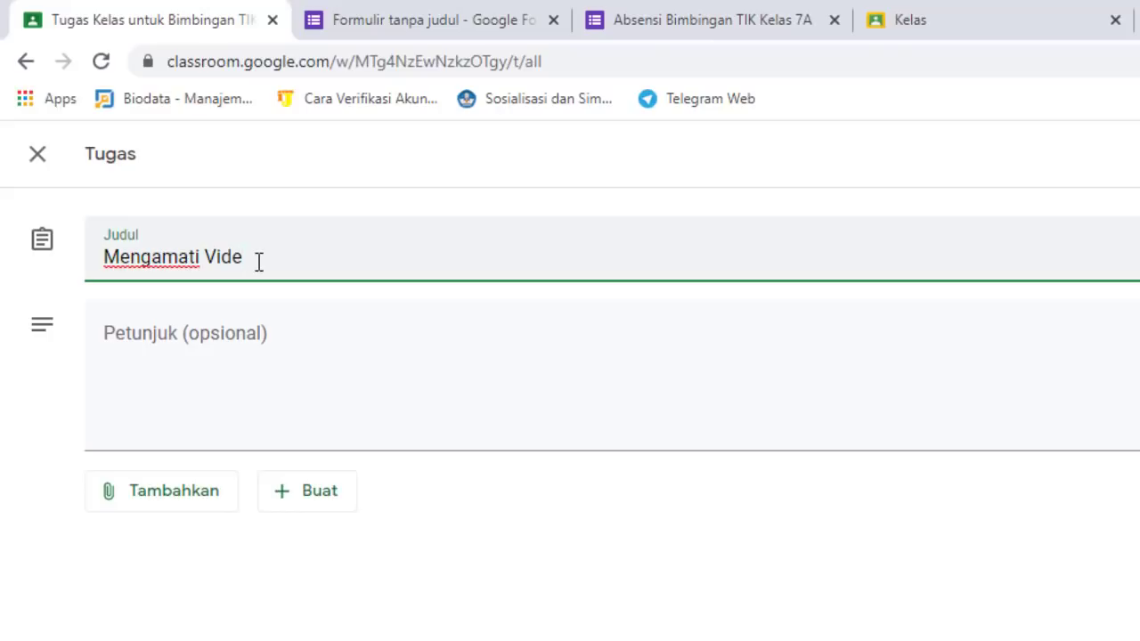
type("o Pembelajara")
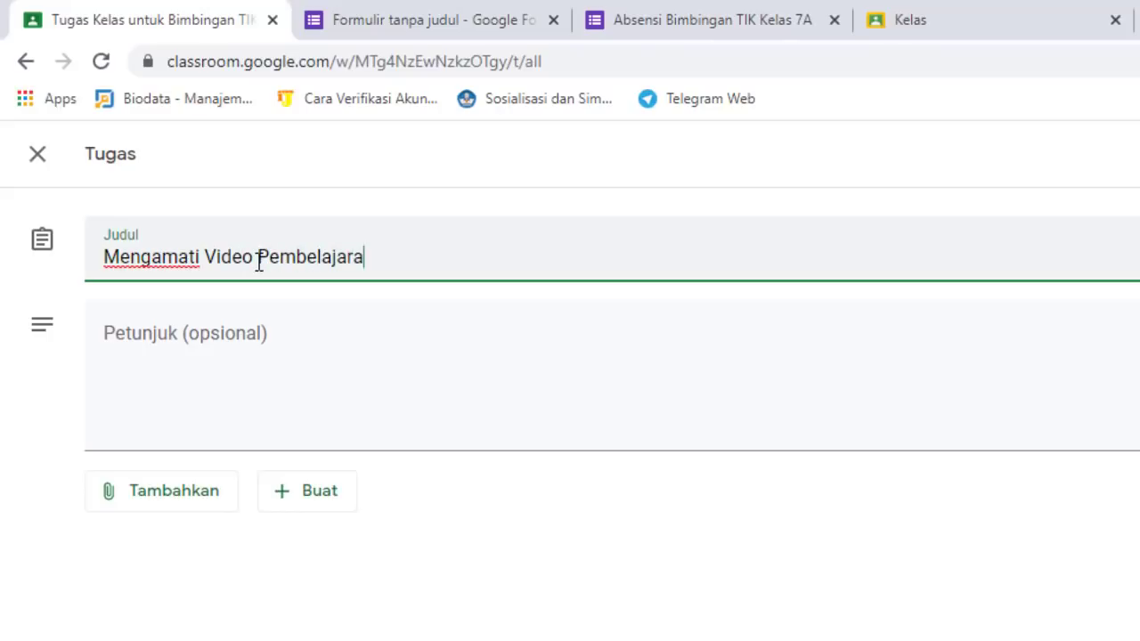
type("n Tenta")
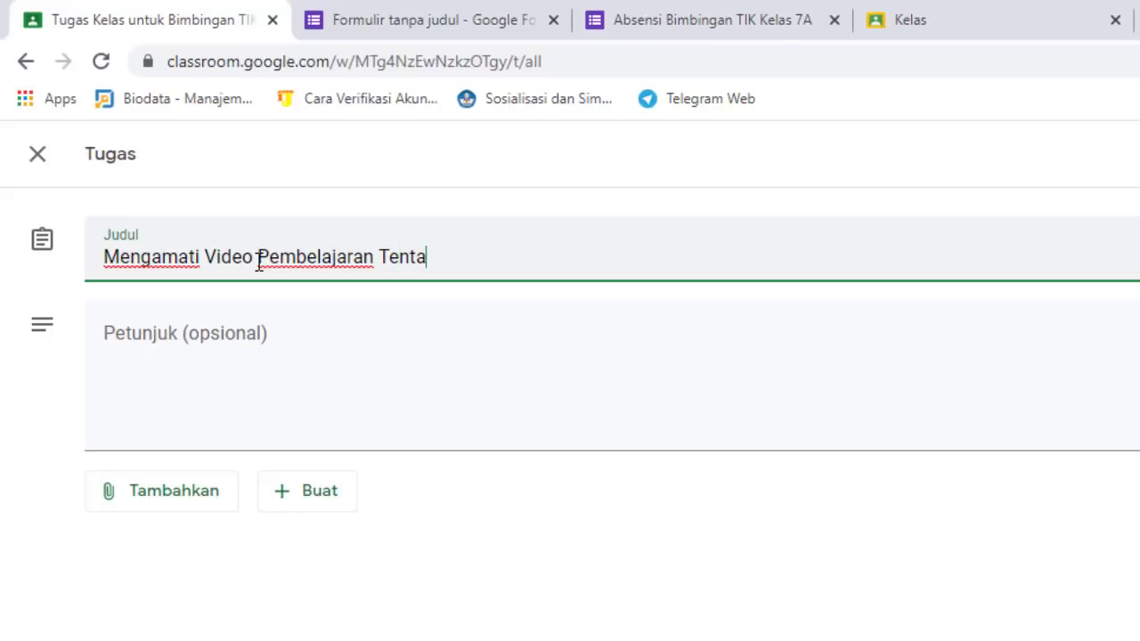
type("ng Mic")
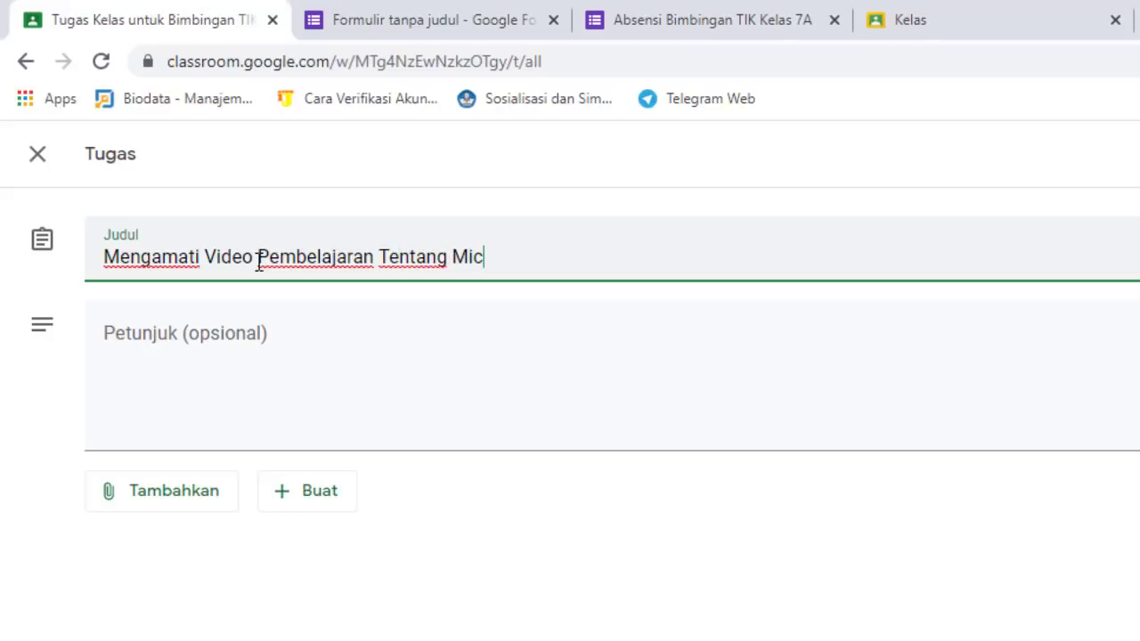
type("rosoft Word")
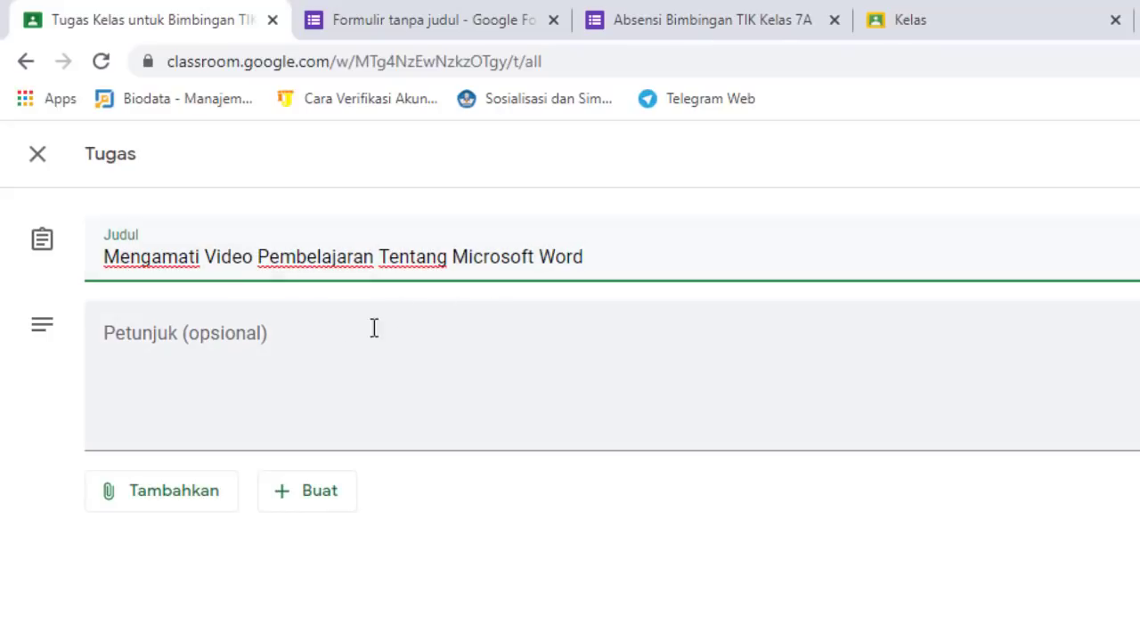
left_click(188, 346)
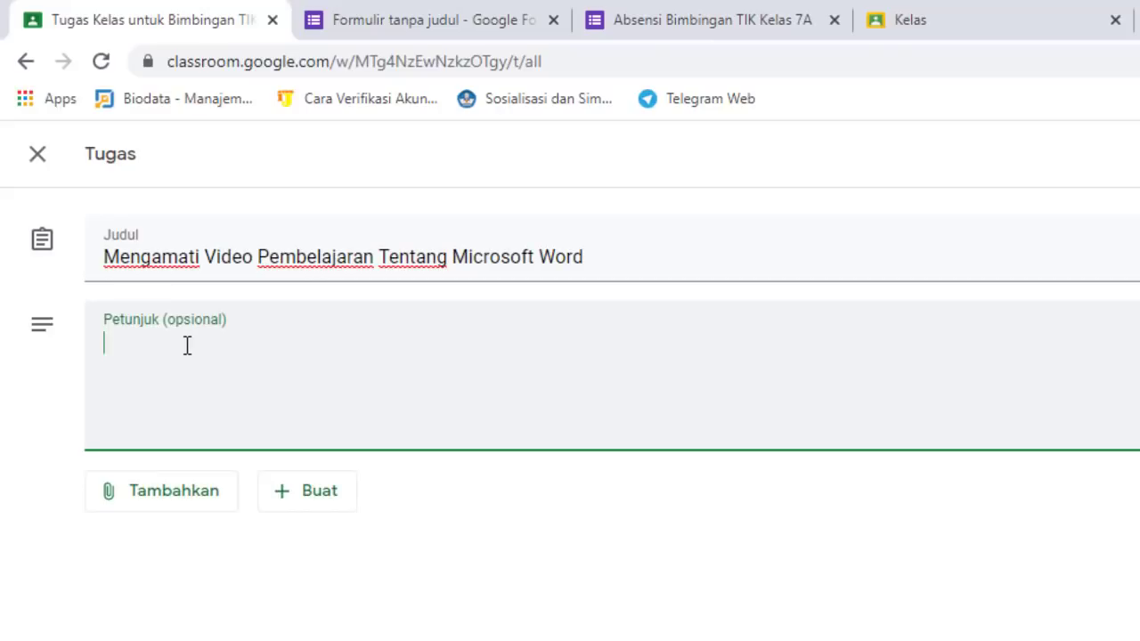
type("1.")
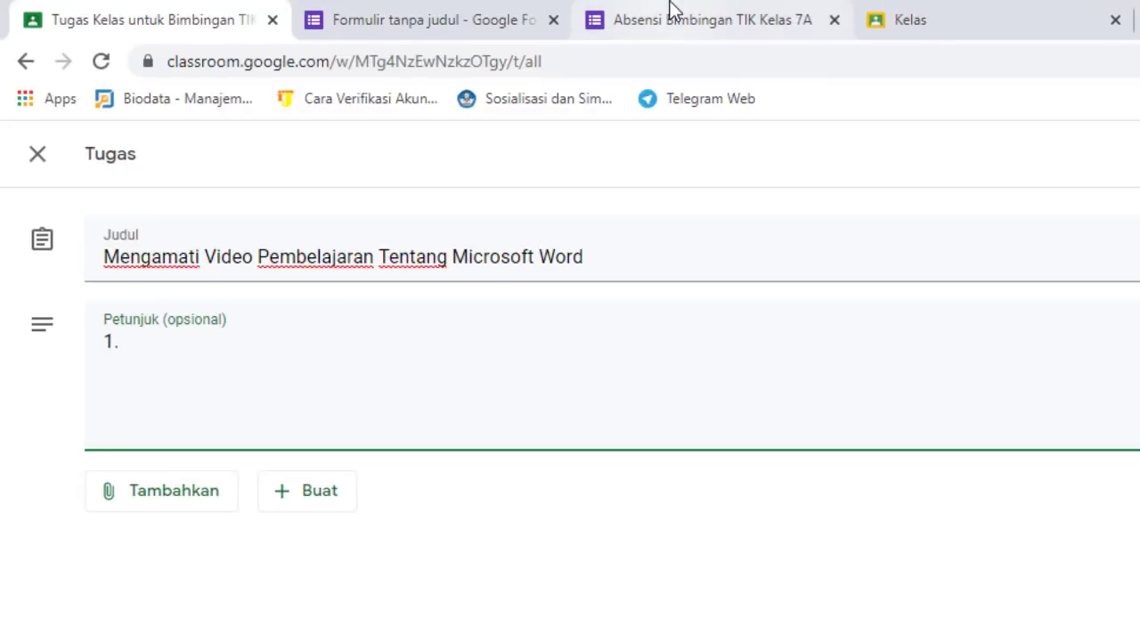
Close the extra Kelas and form browser tabs
left_click(1014, 19)
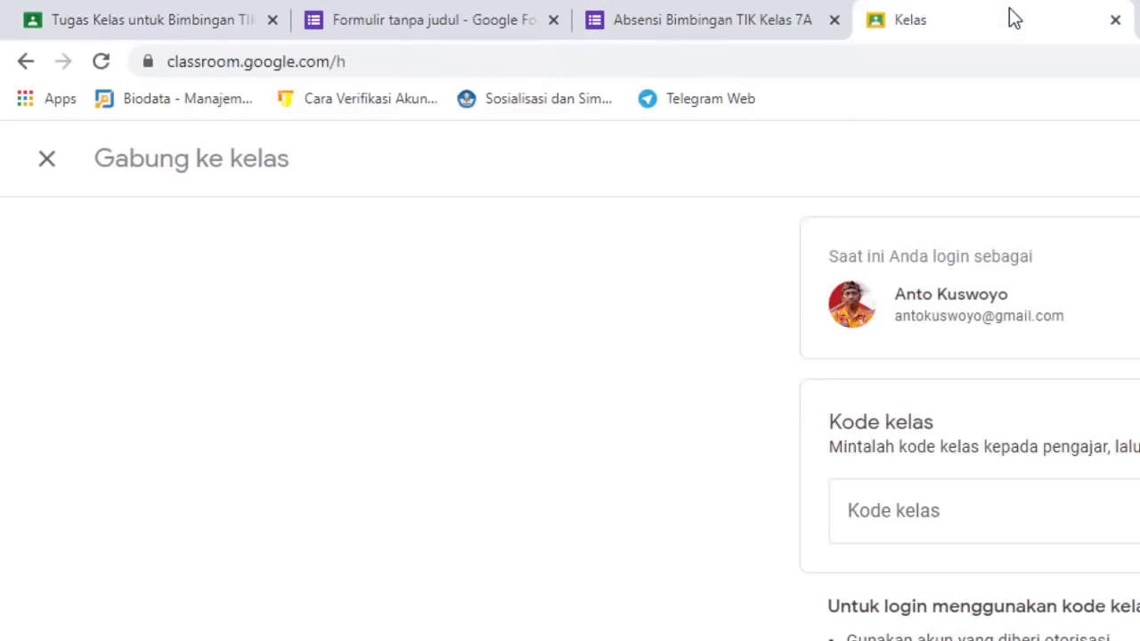
left_click(1115, 20)
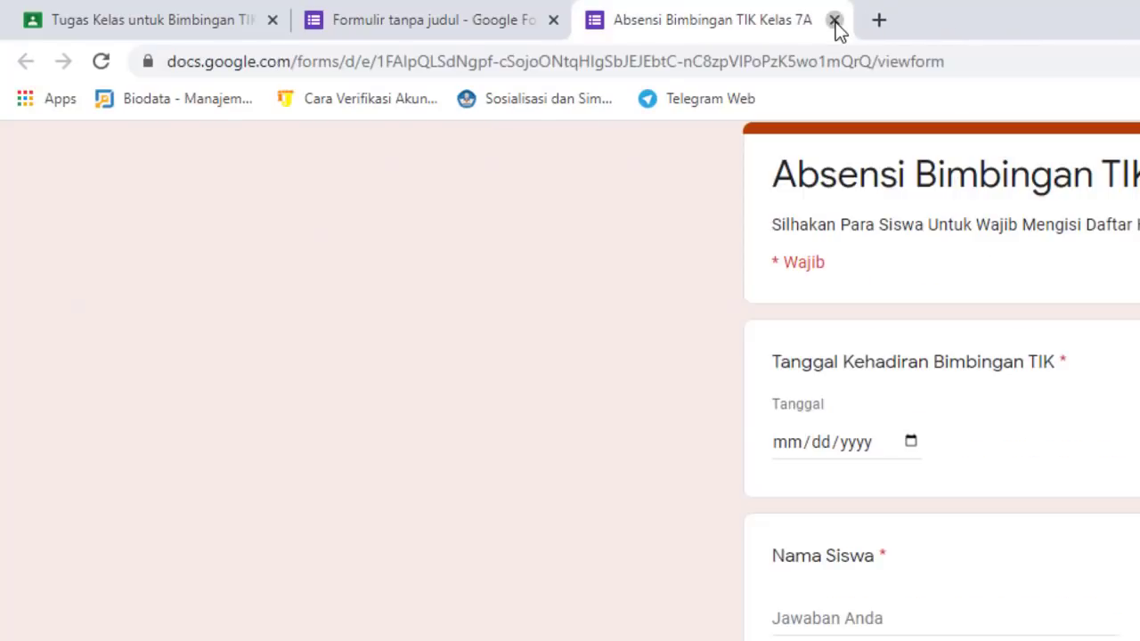
left_click(835, 20)
left_click(553, 20)
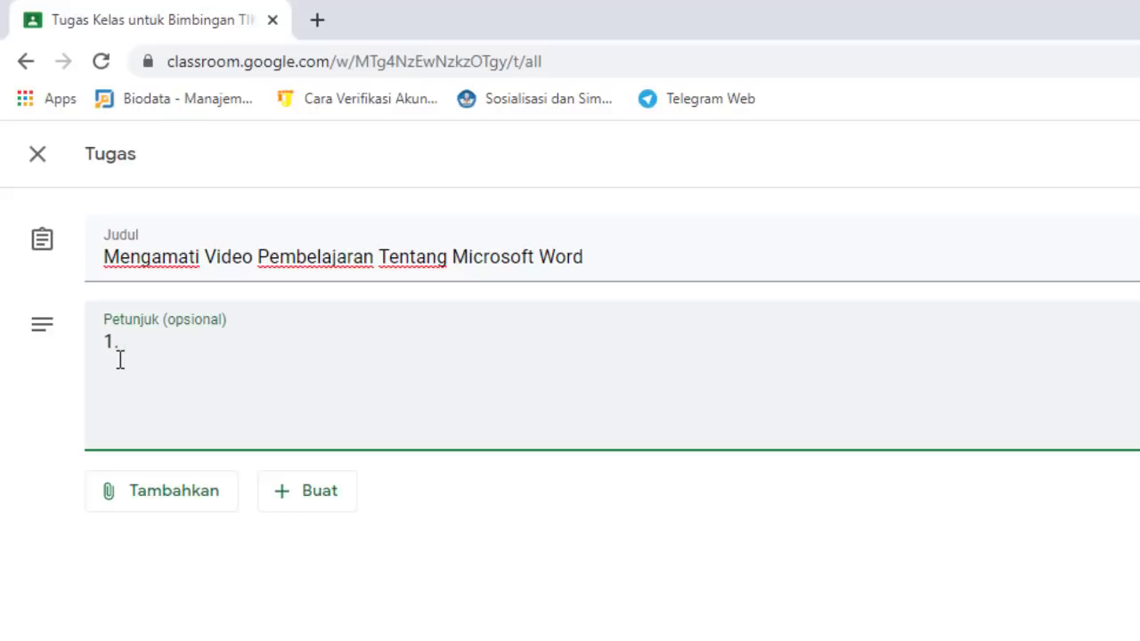
Write instruction 1 to watch the sent video carefully and instruction 2 to summarize it in the notebook
type("Amati Denga")
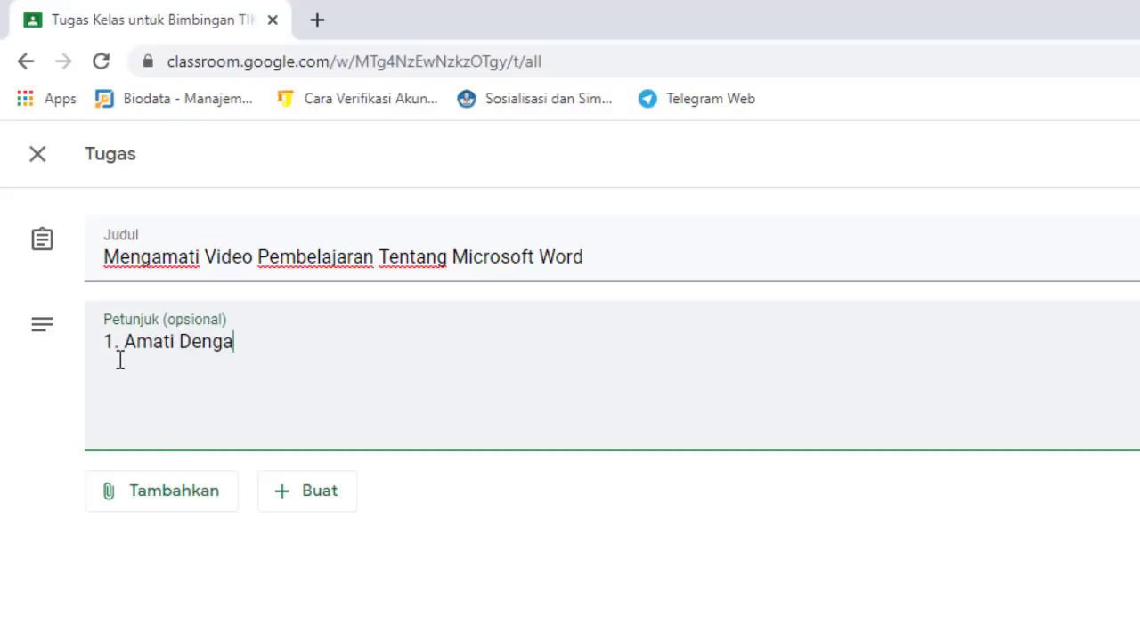
type("n Teliti Vi")
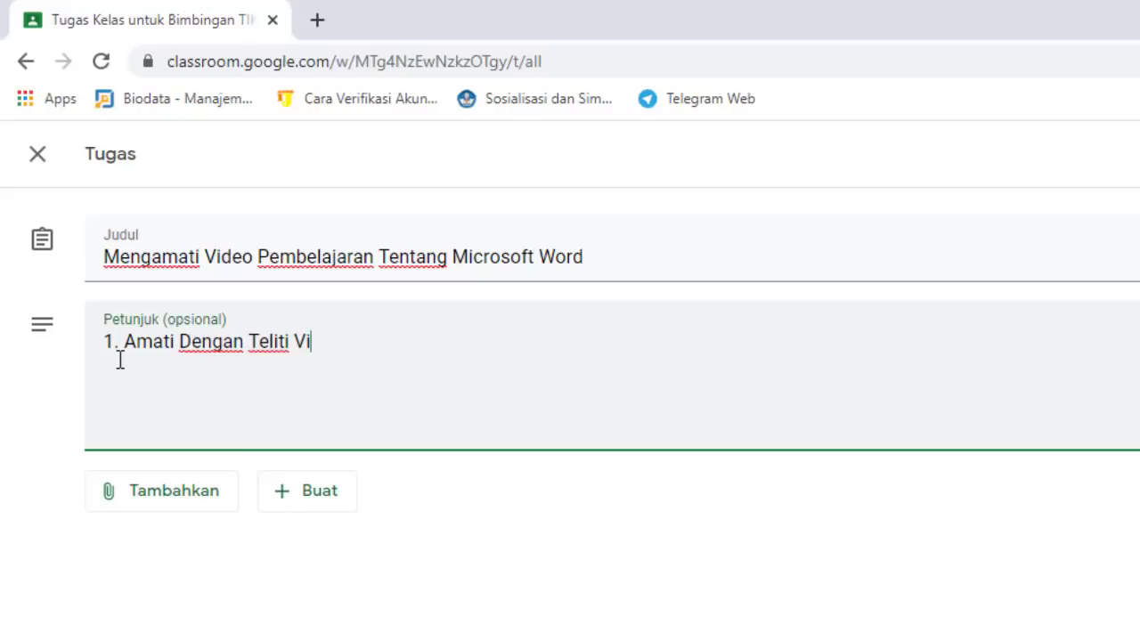
type("deo Pembela")
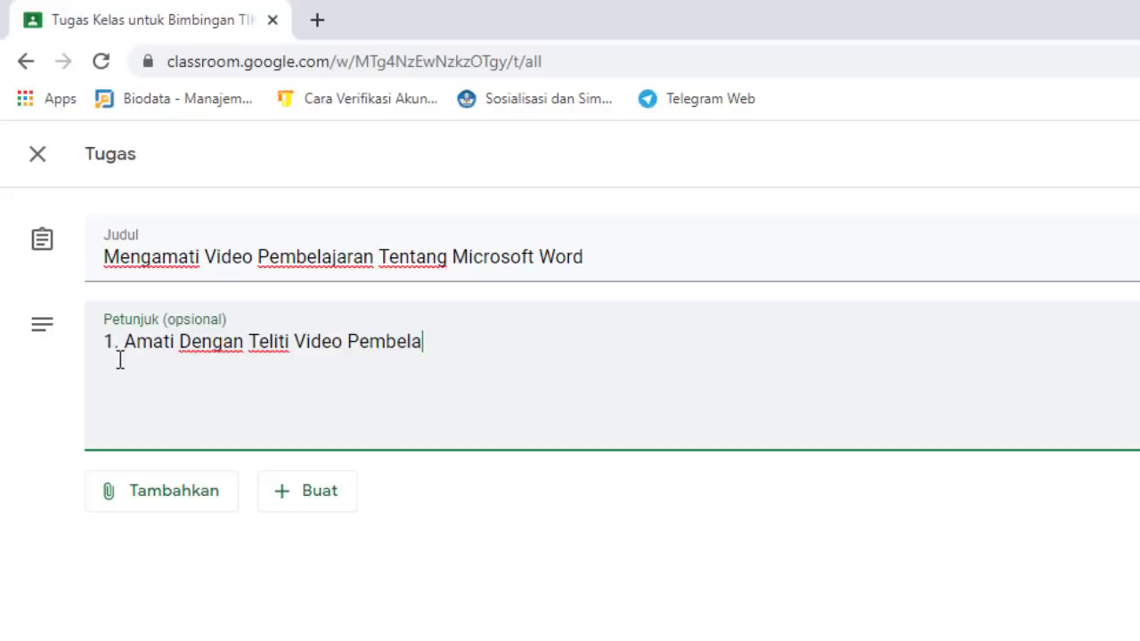
type("jaran P")
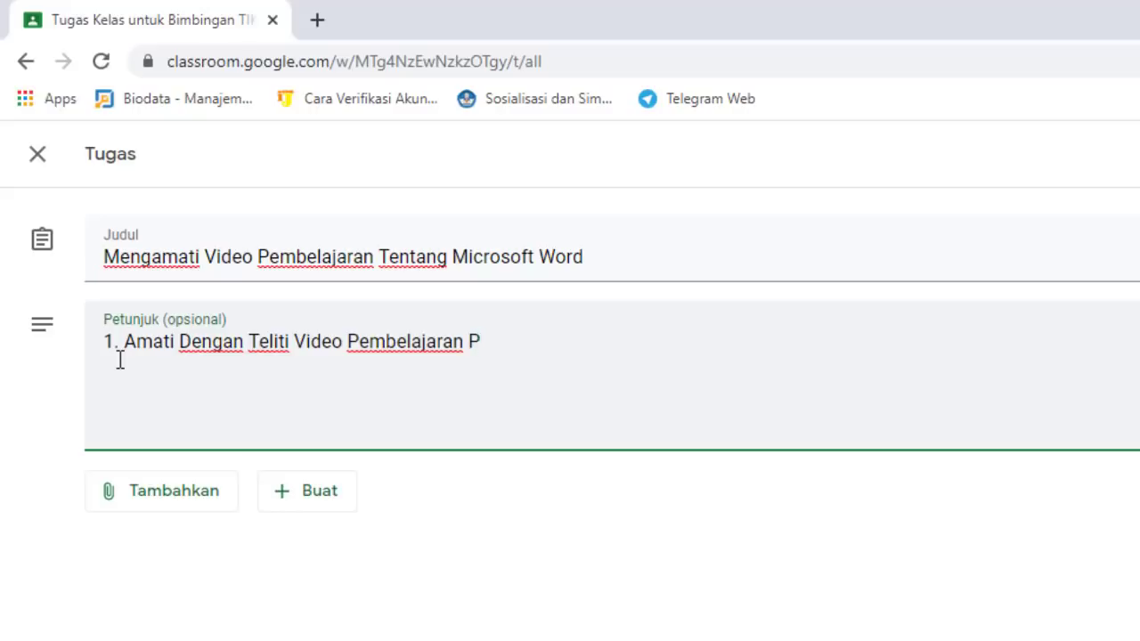
type("ada M")
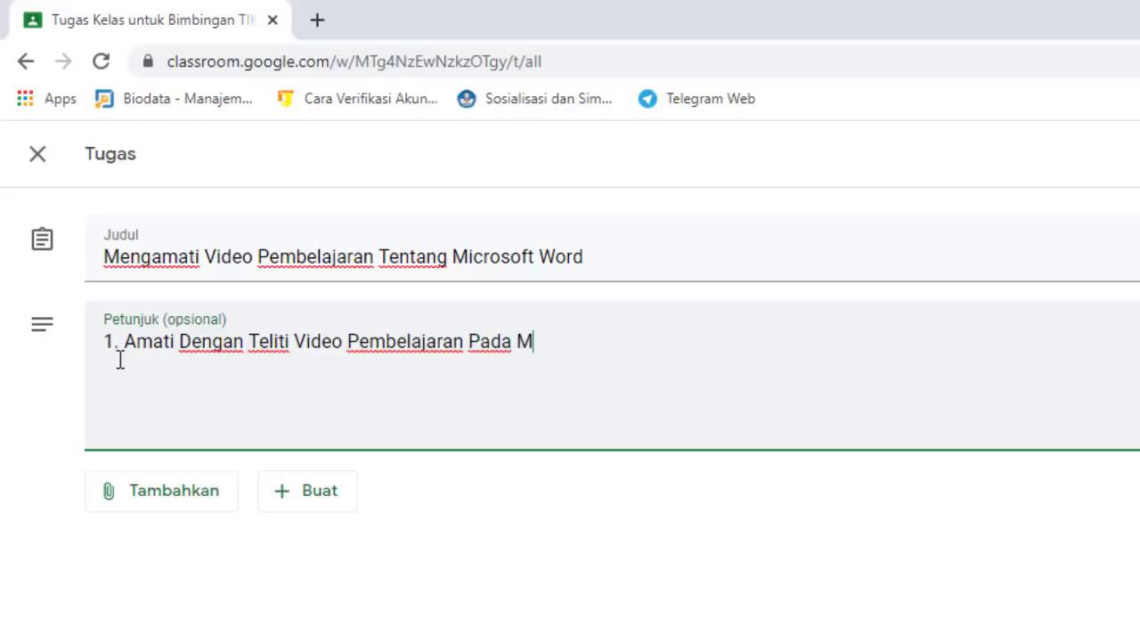
type("ateri ")
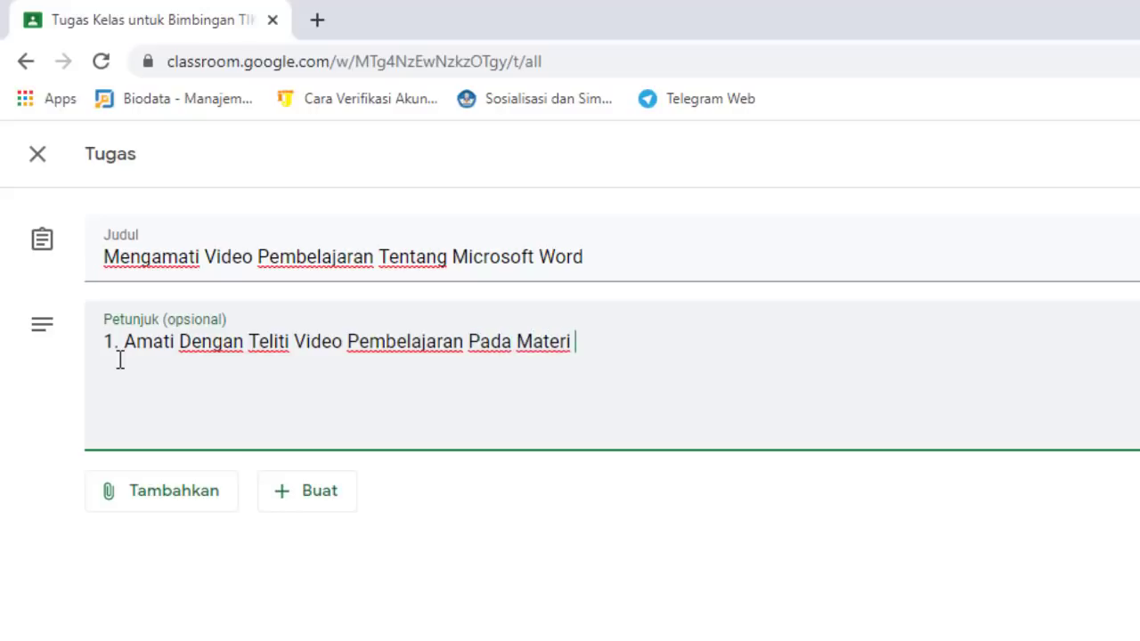
type("Pe")
type("mbelajar")
type("an")
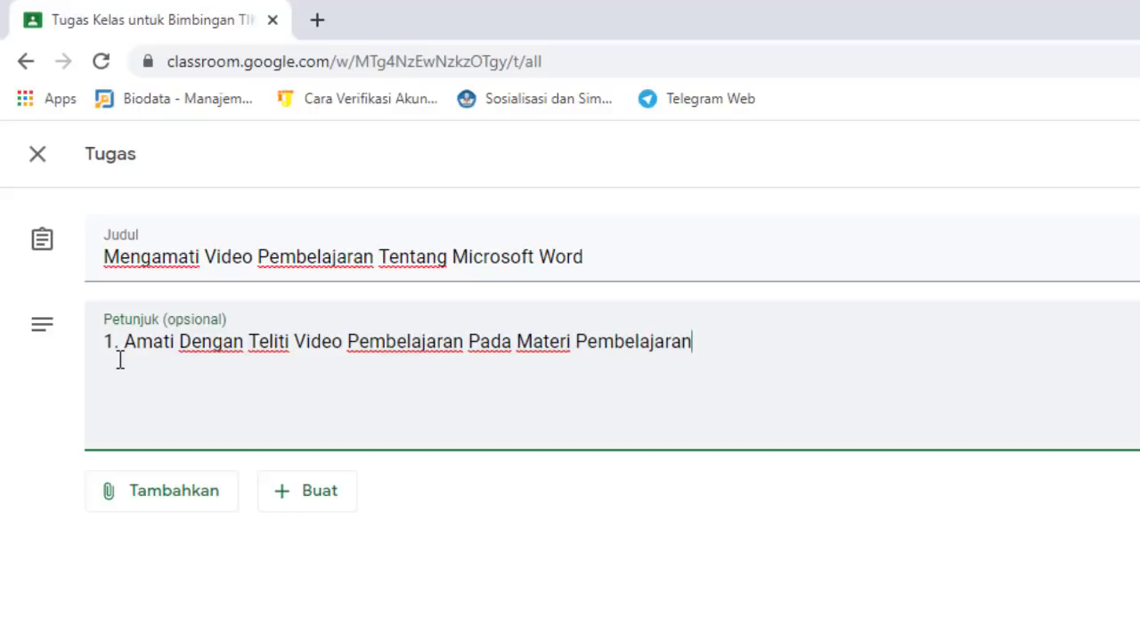
type(" Yang Su")
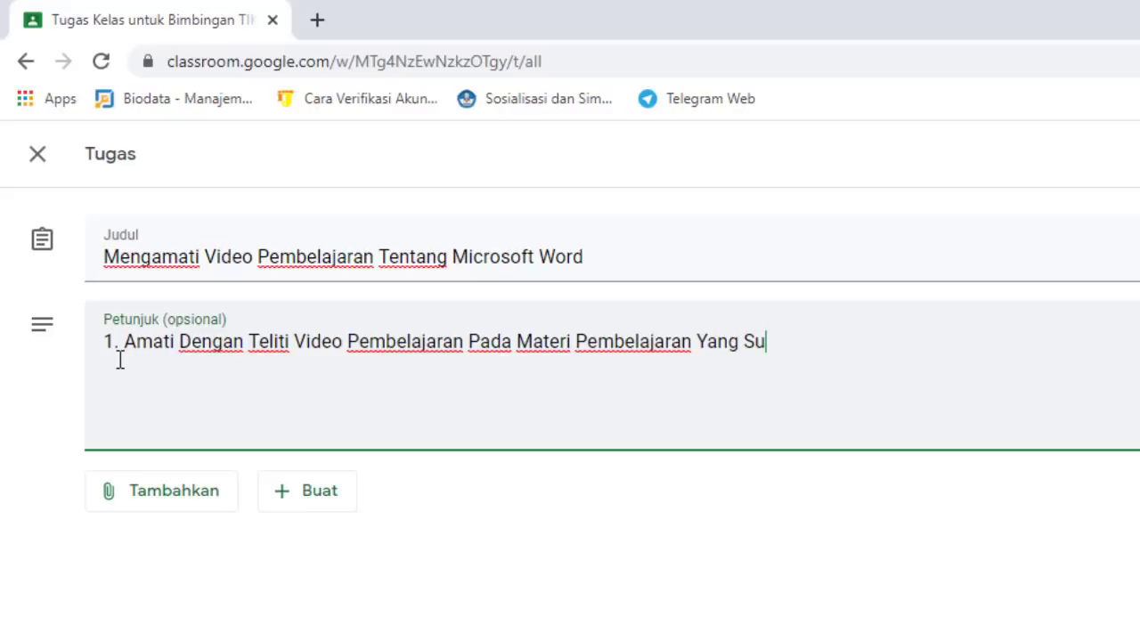
type("dah Di")
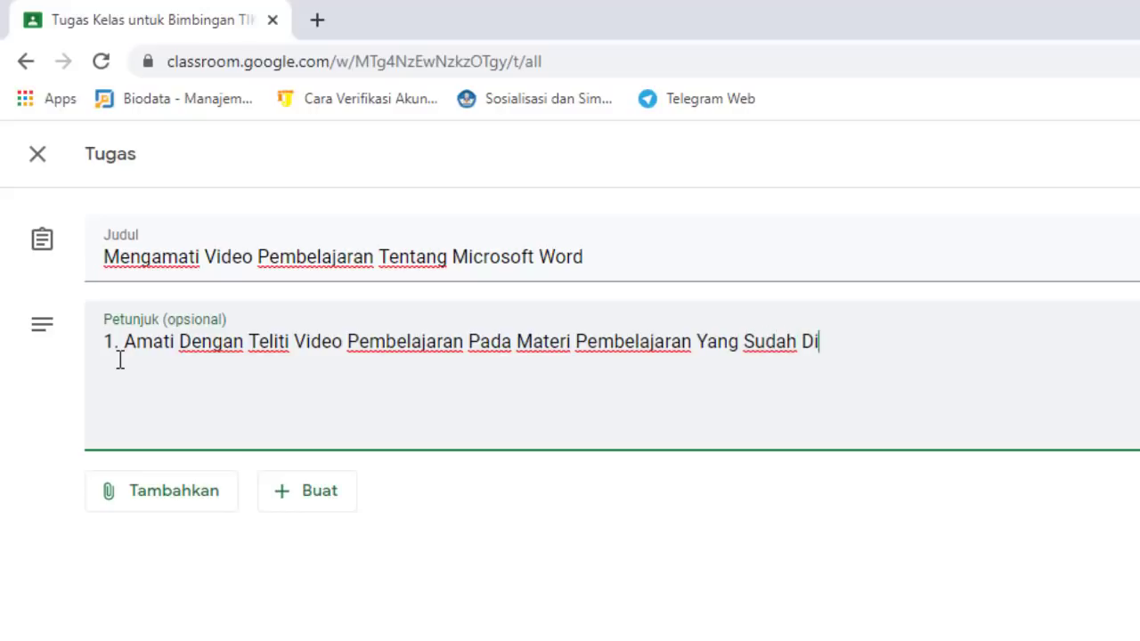
type("kirimkan")
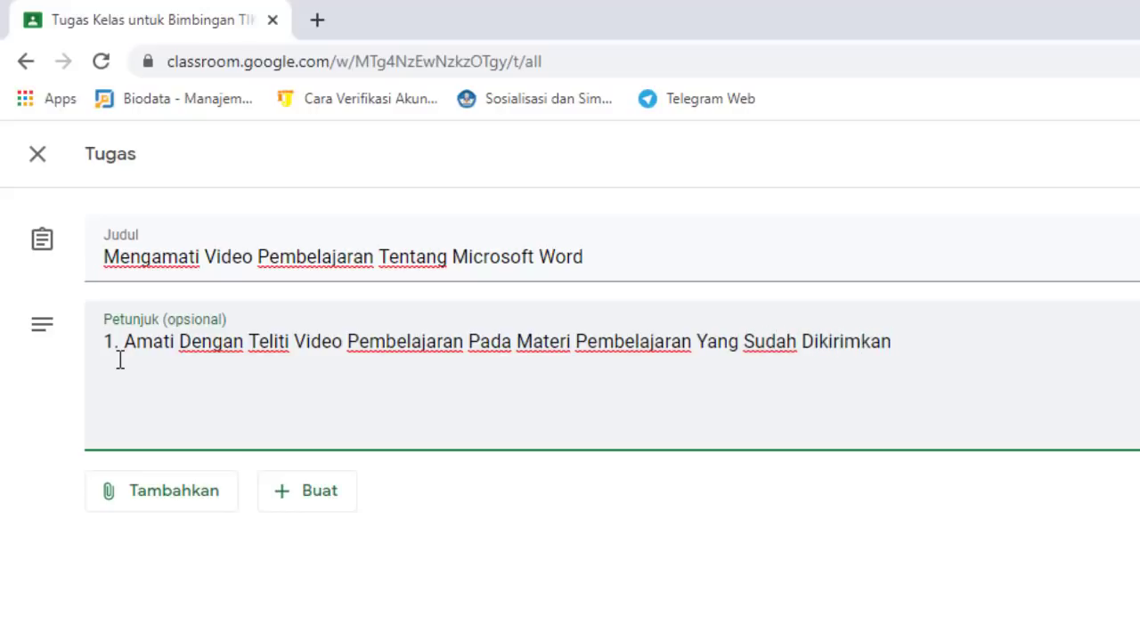
key("Return")
type("2")
type(". Catat")
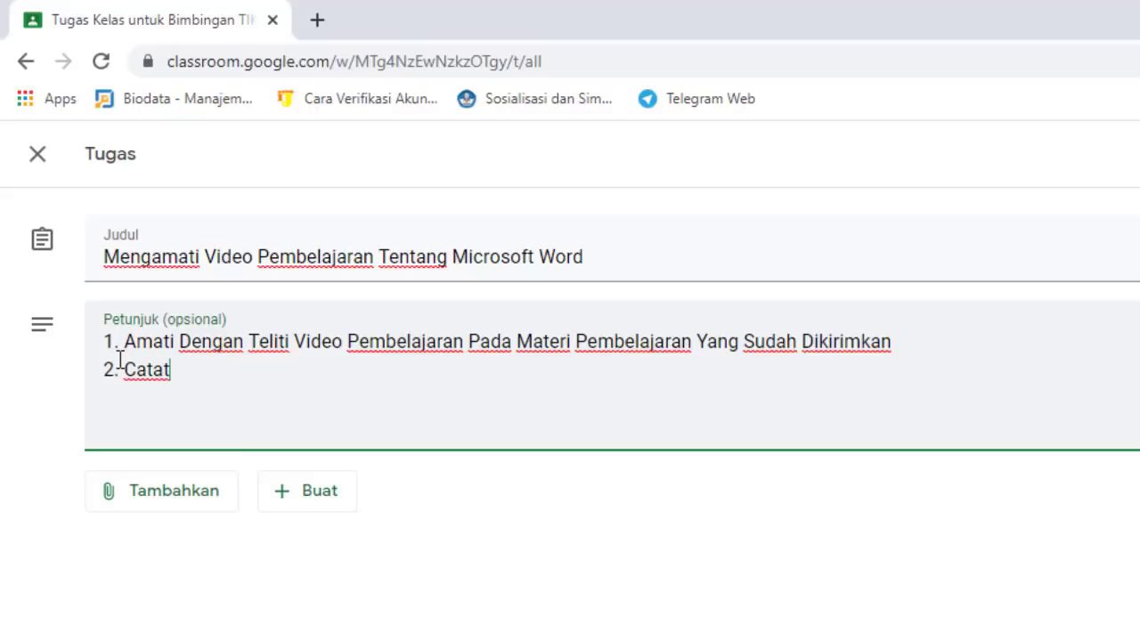
type(" Atau Rang")
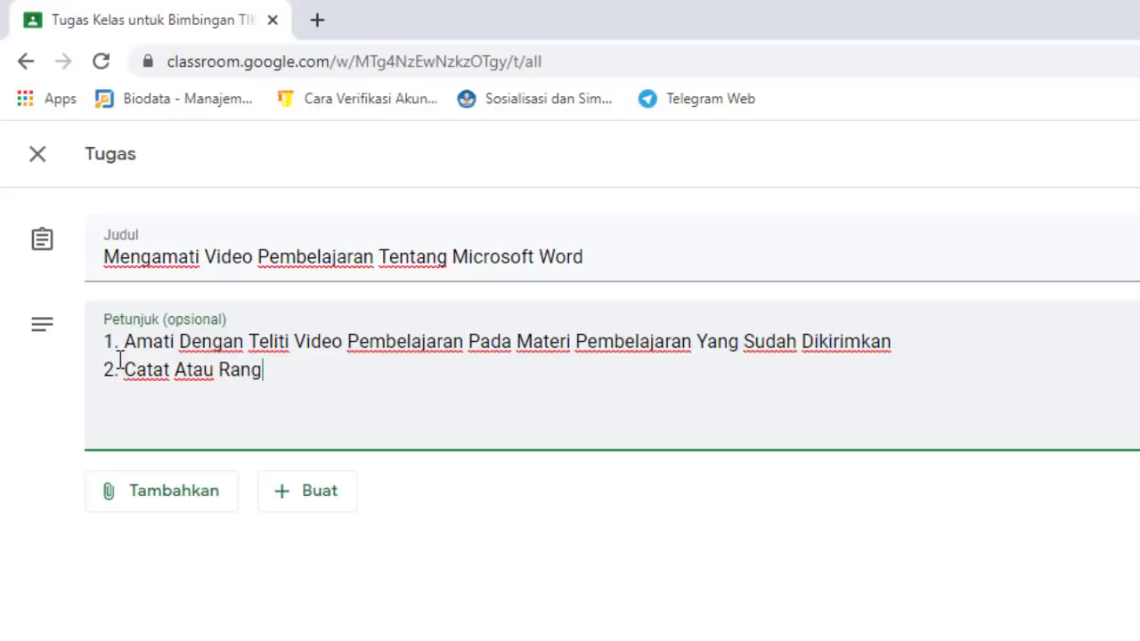
type("kumlah ")
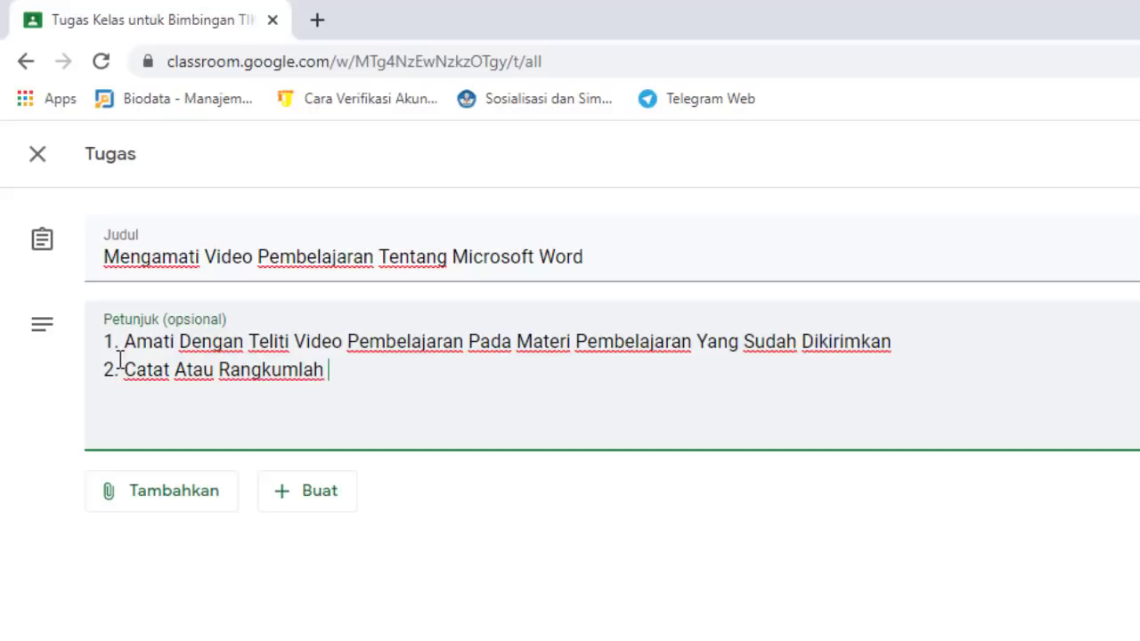
type("Materi Tersebut ")
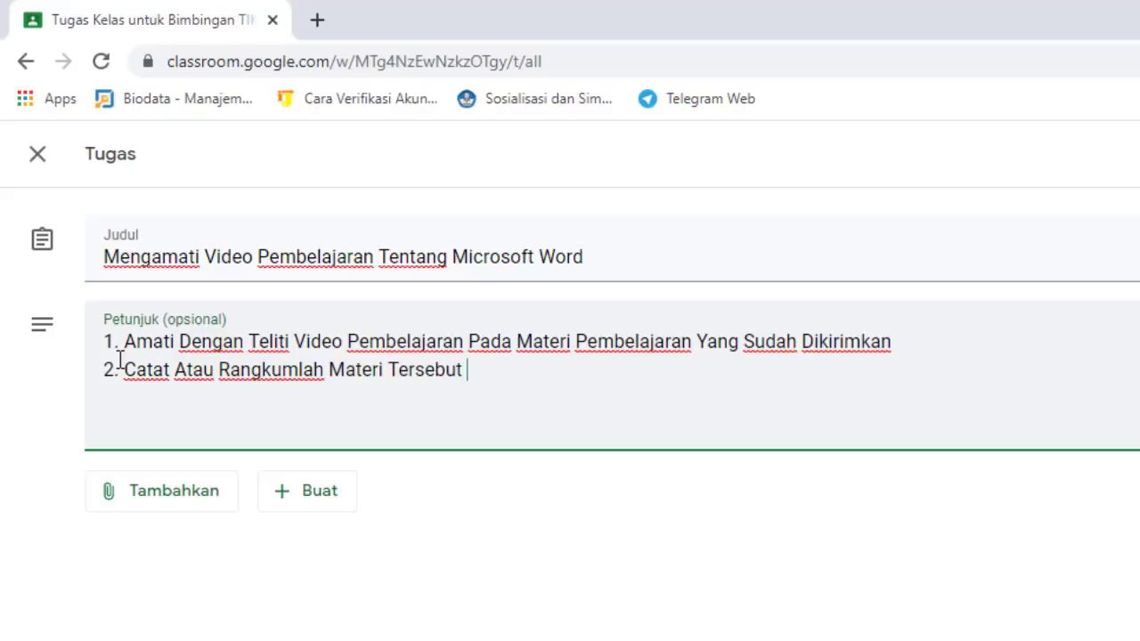
type("Pada B")
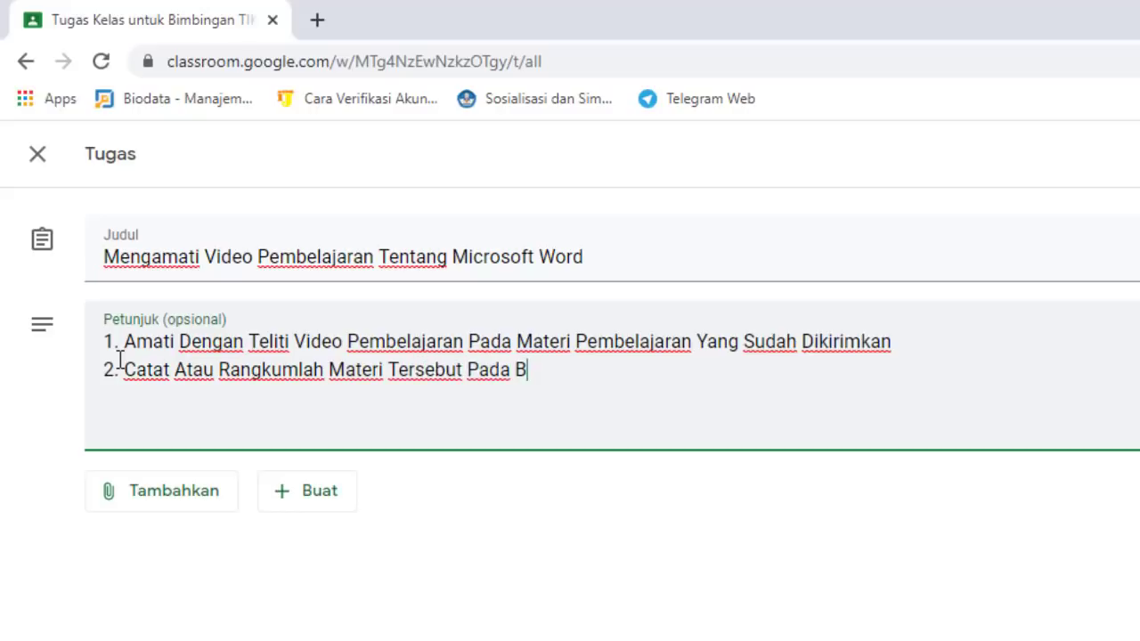
type("uku Cata")
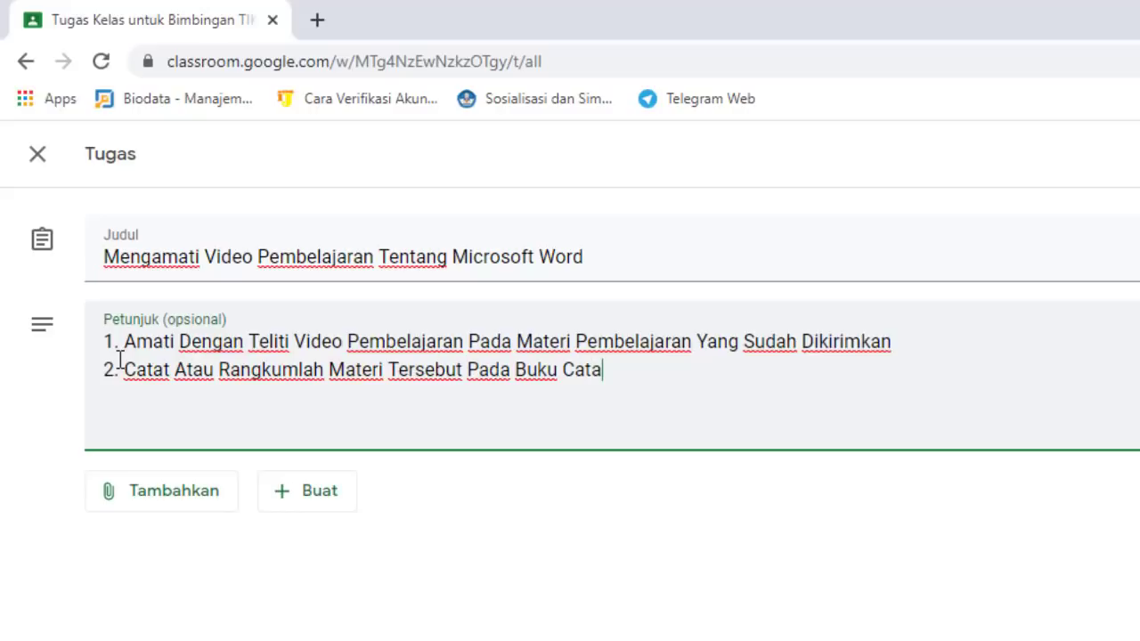
type("tan")
Add instruction 3: photograph the summary and send it as a screenshot or photo
key("Return")
type("3. ")
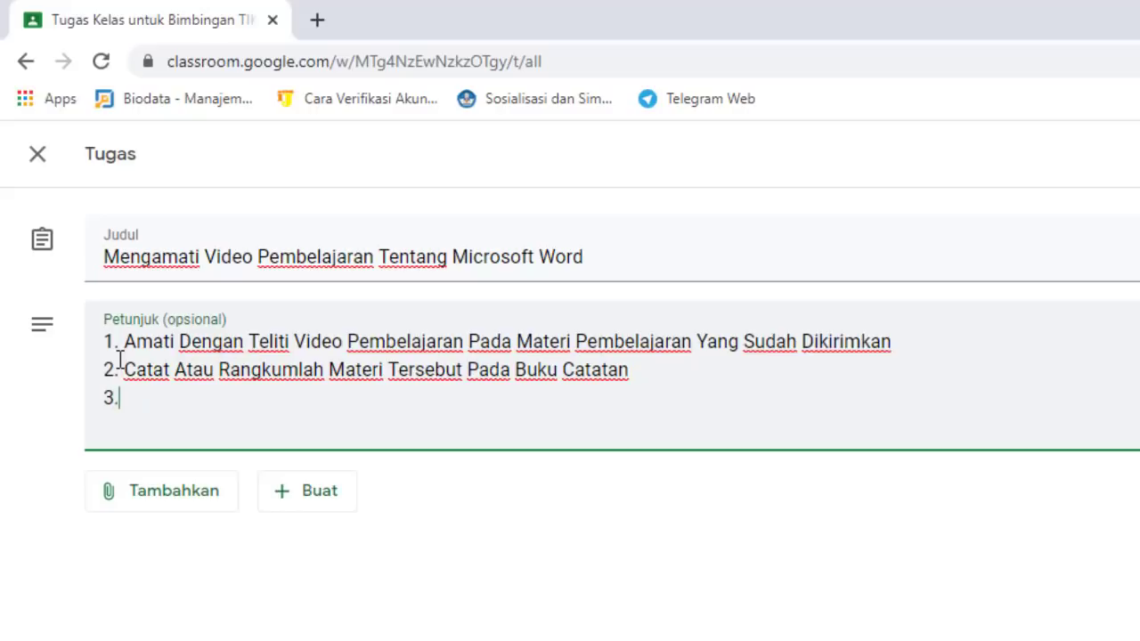
type("Hasil Ra")
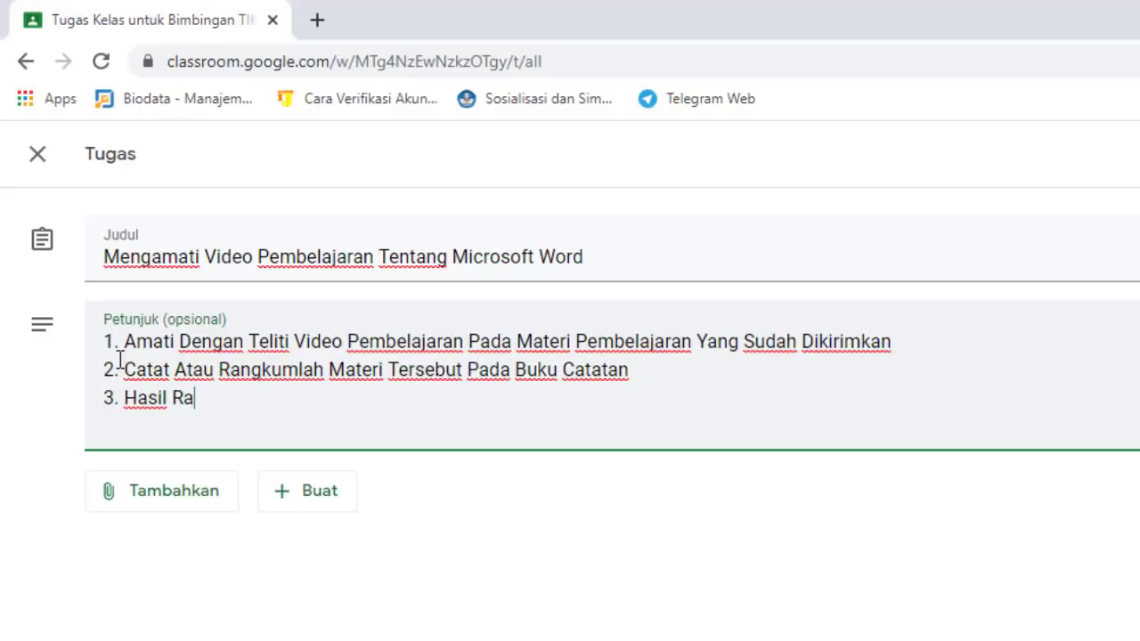
type("ngkuman")
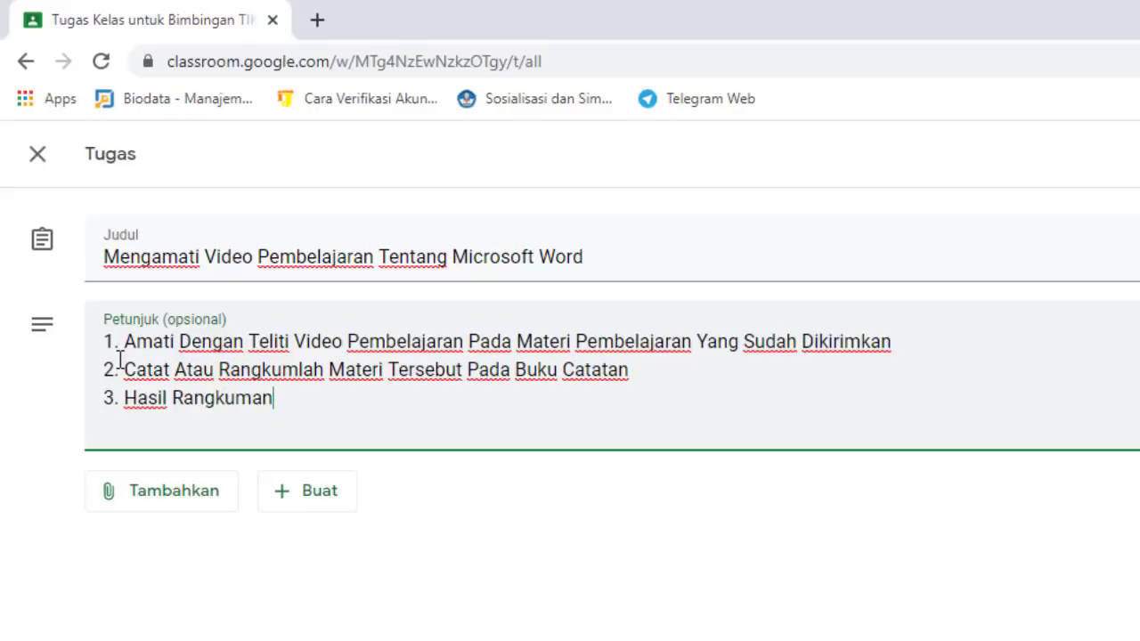
type(" Untuk Di ")
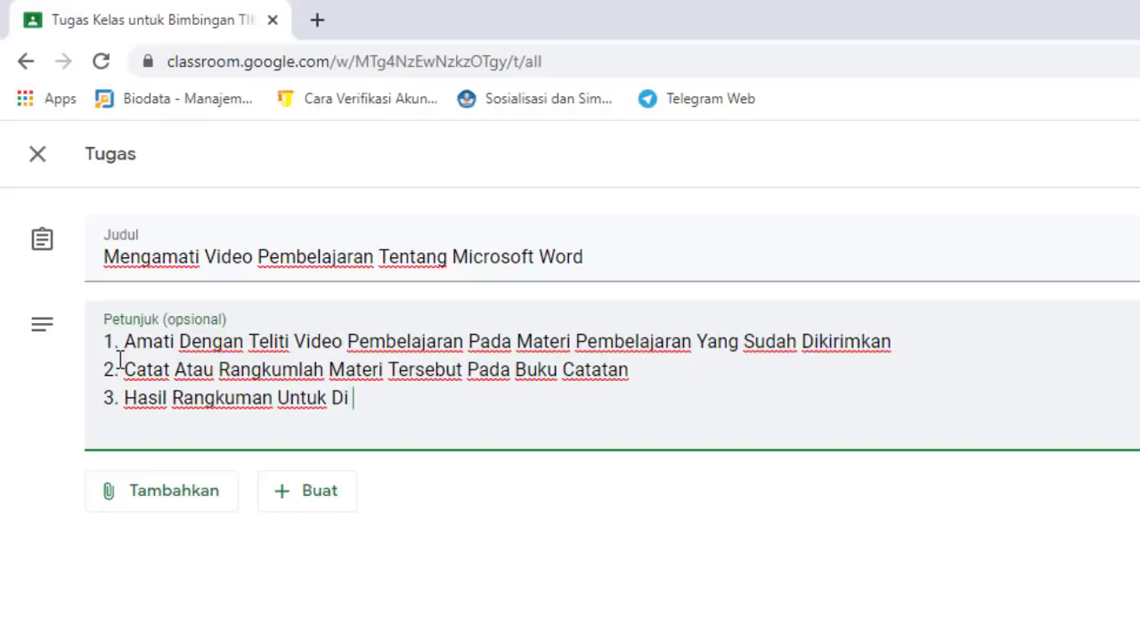
type("Foto, Ke")
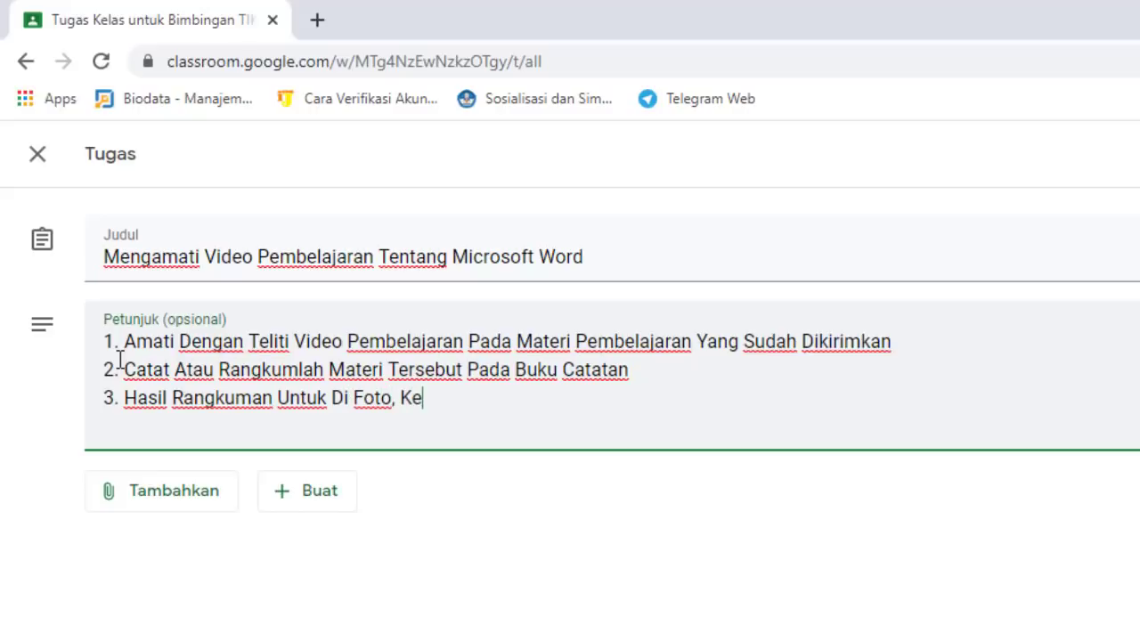
type("mudian ")
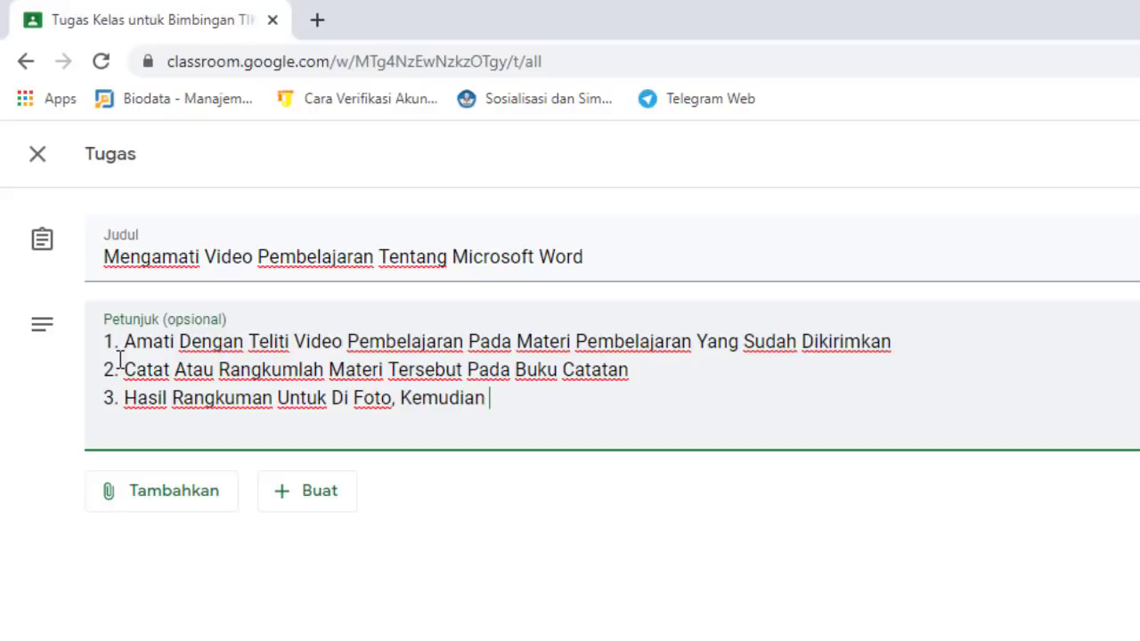
type("Kirimka")
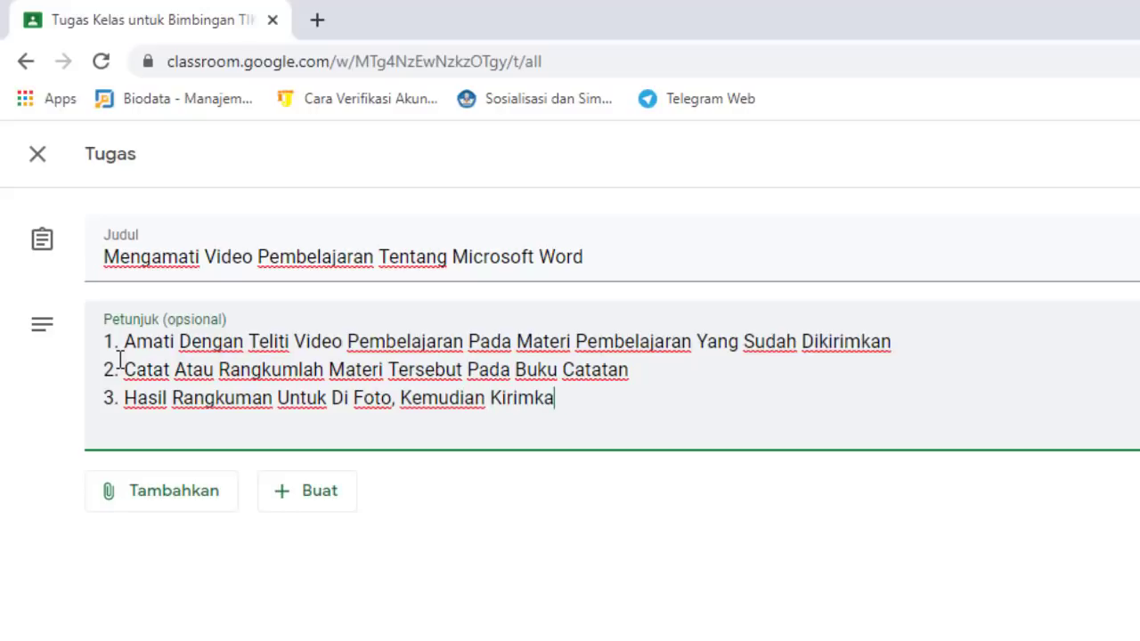
type("n Beru")
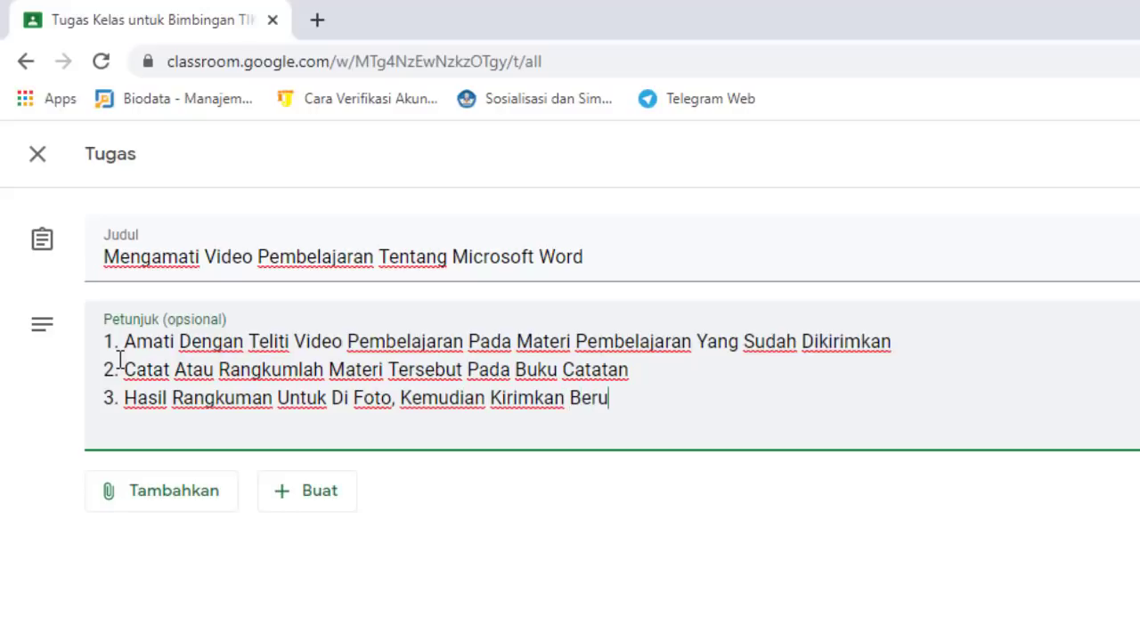
type("pa Scre")
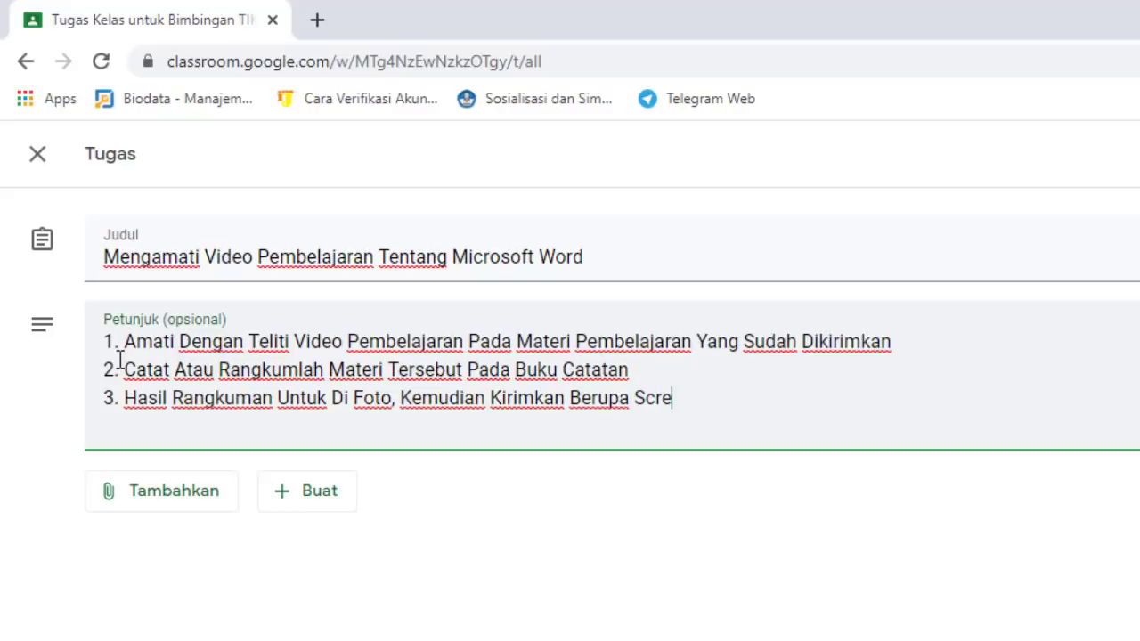
type("en S")
type("hoot A")
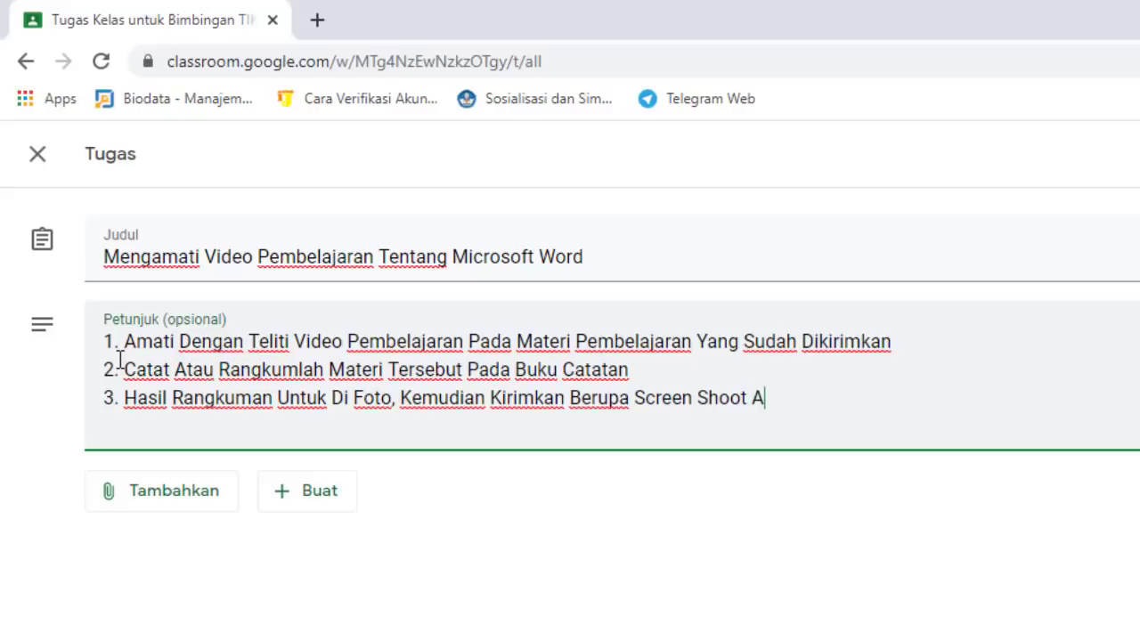
type("tau Fo")
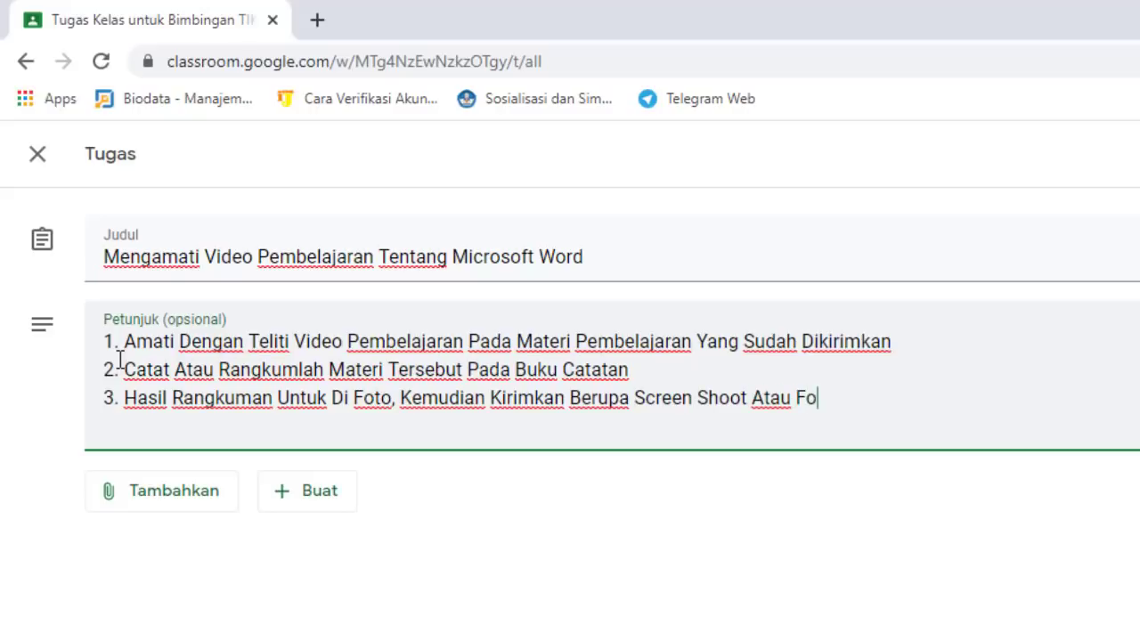
type("to Terse")
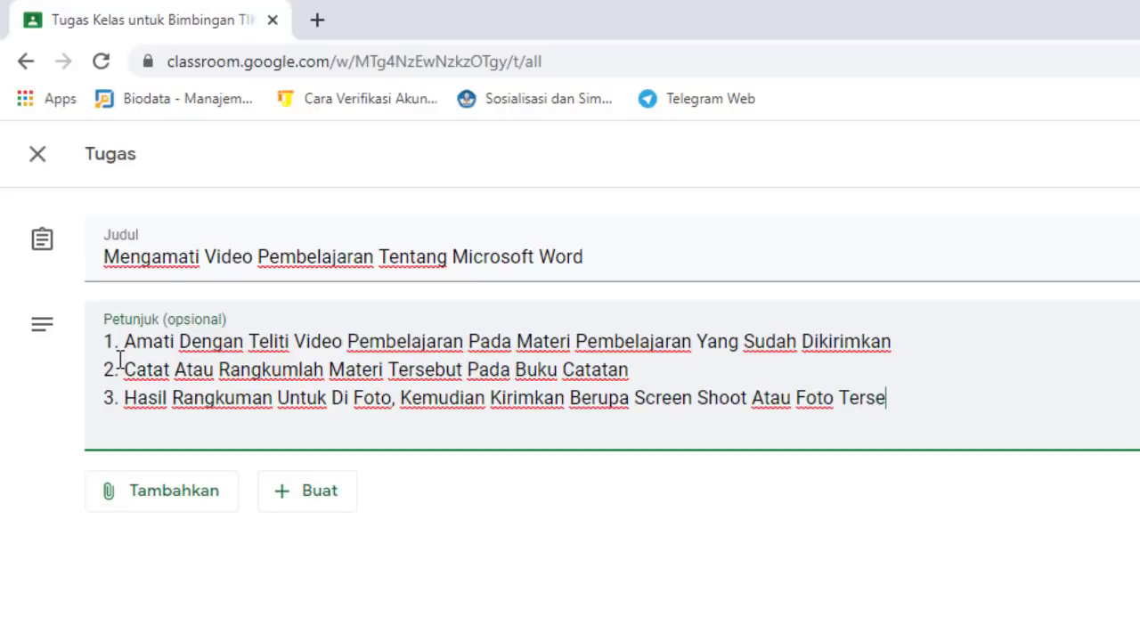
type("but Me")
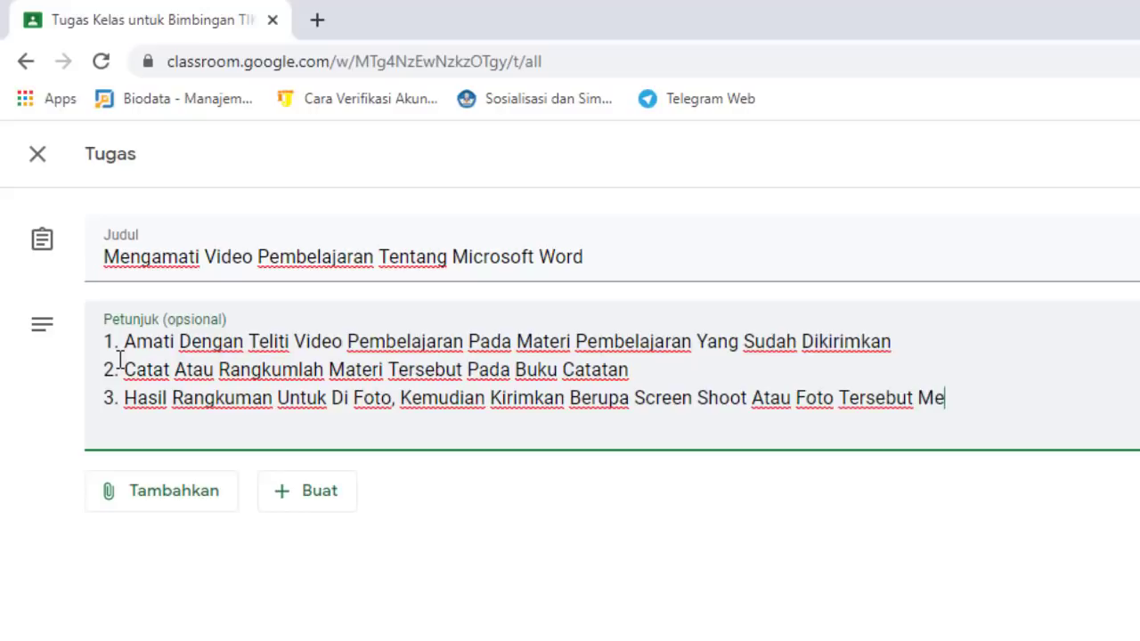
type("lalui G")
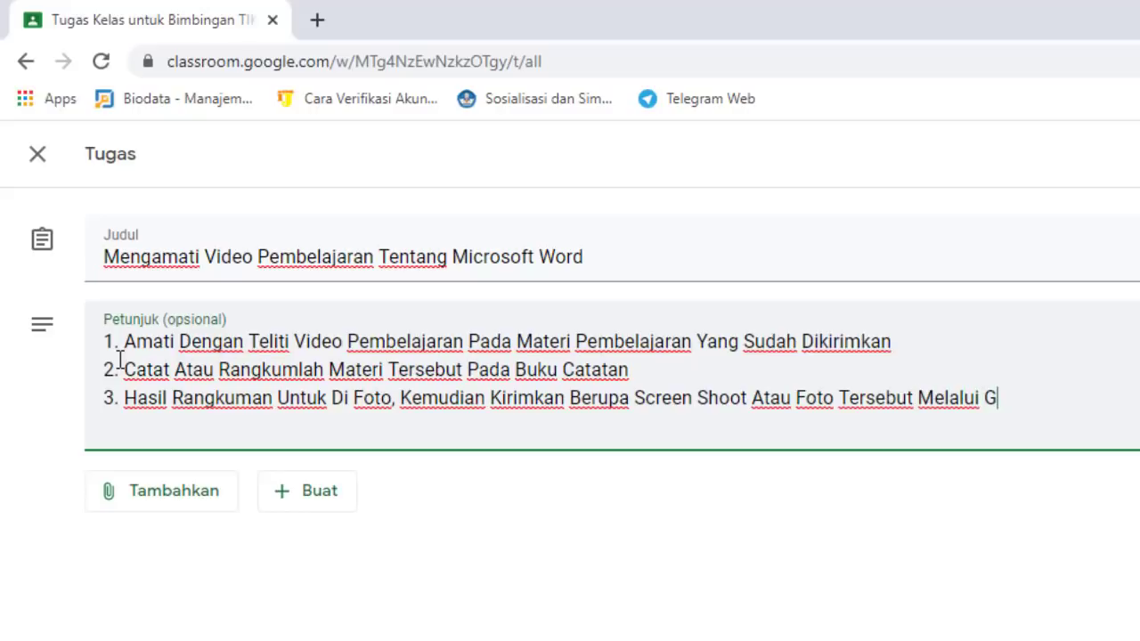
type("CR")
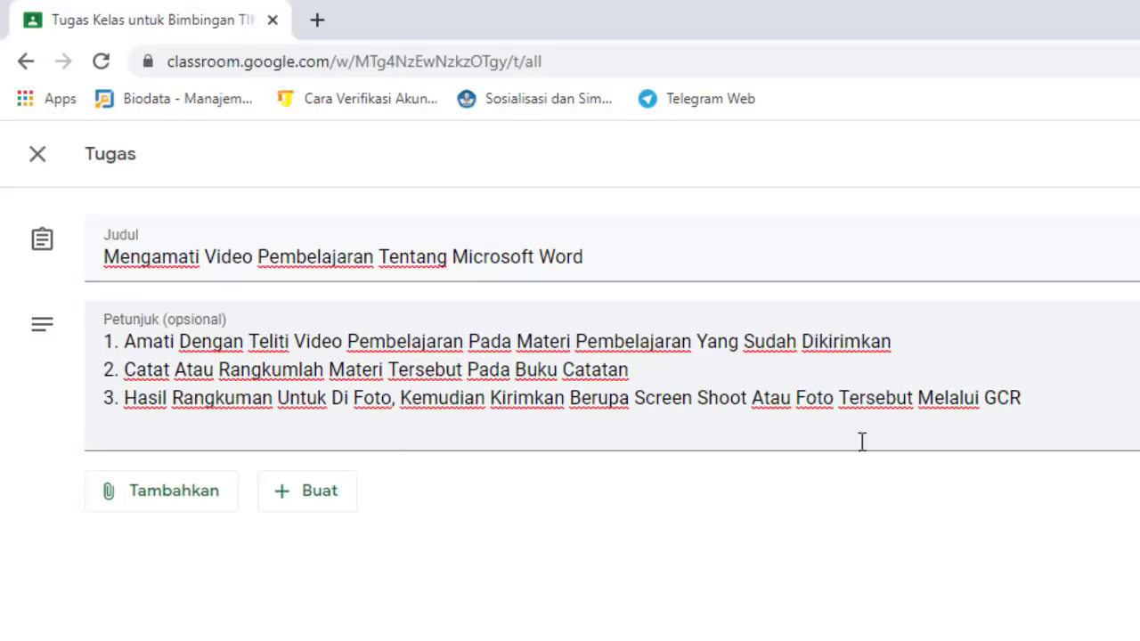
Add line 4 with work dates 9 Oktober - 16 Oktober 2020 and a thank-you line 5
left_click(1040, 402)
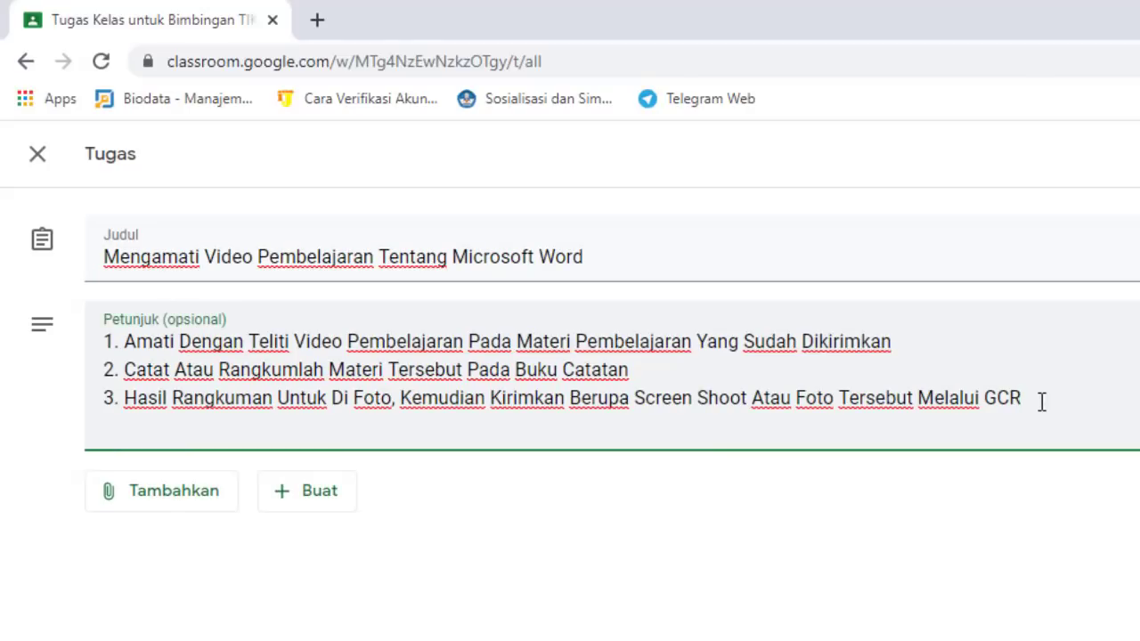
key("Return")
type("4. Waktu U")
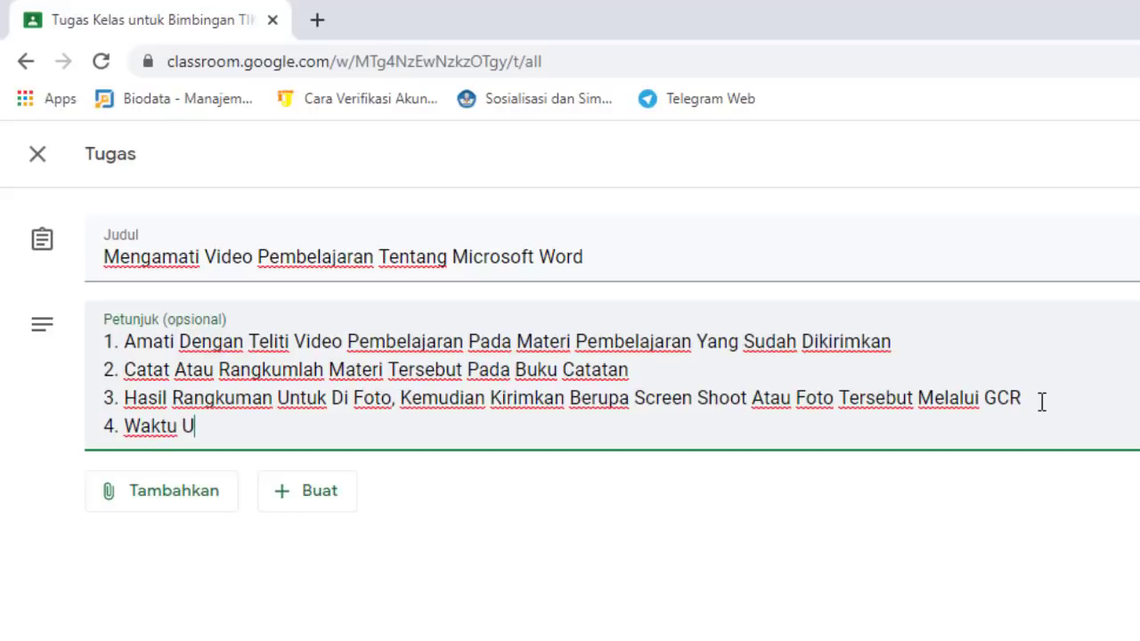
type("ntuk Menger")
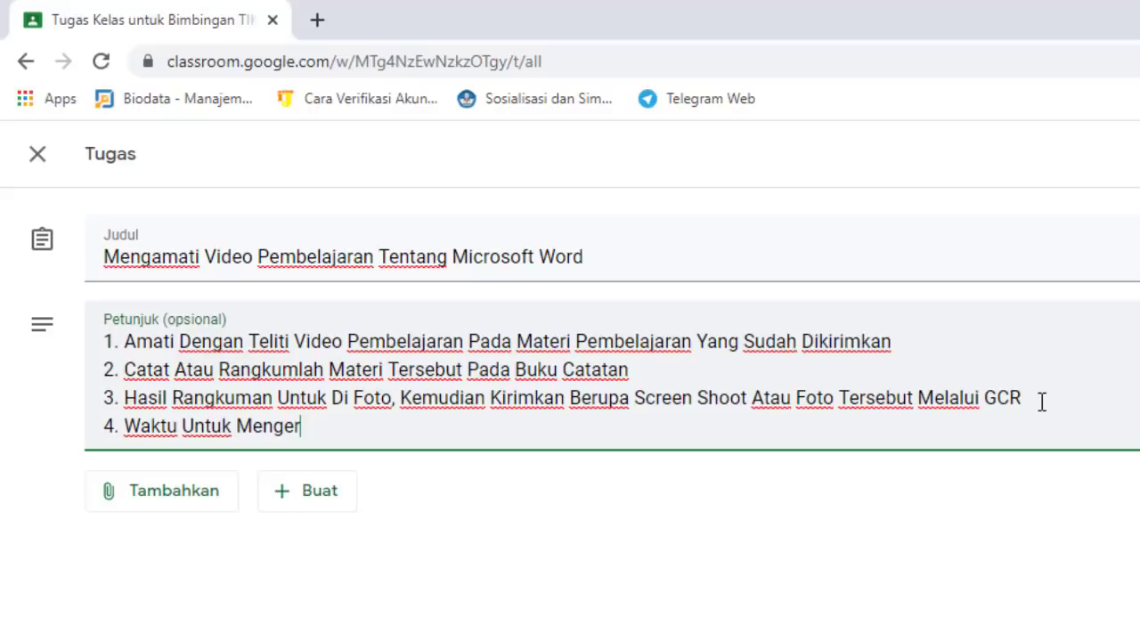
type("jakan Ada")
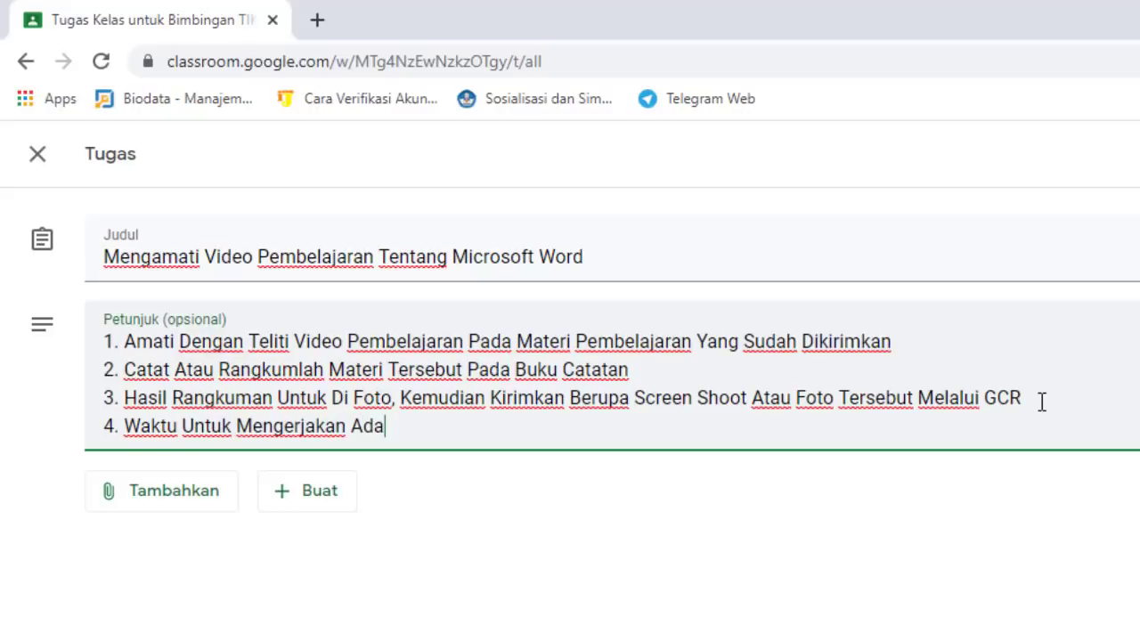
type("lah")
key("BackSpace")
key("BackSpace")
key("BackSpace")
key("BackSpace")
key("BackSpace")
key("BackSpace")
key("BackSpace")
type("Mulai Tanggal ")
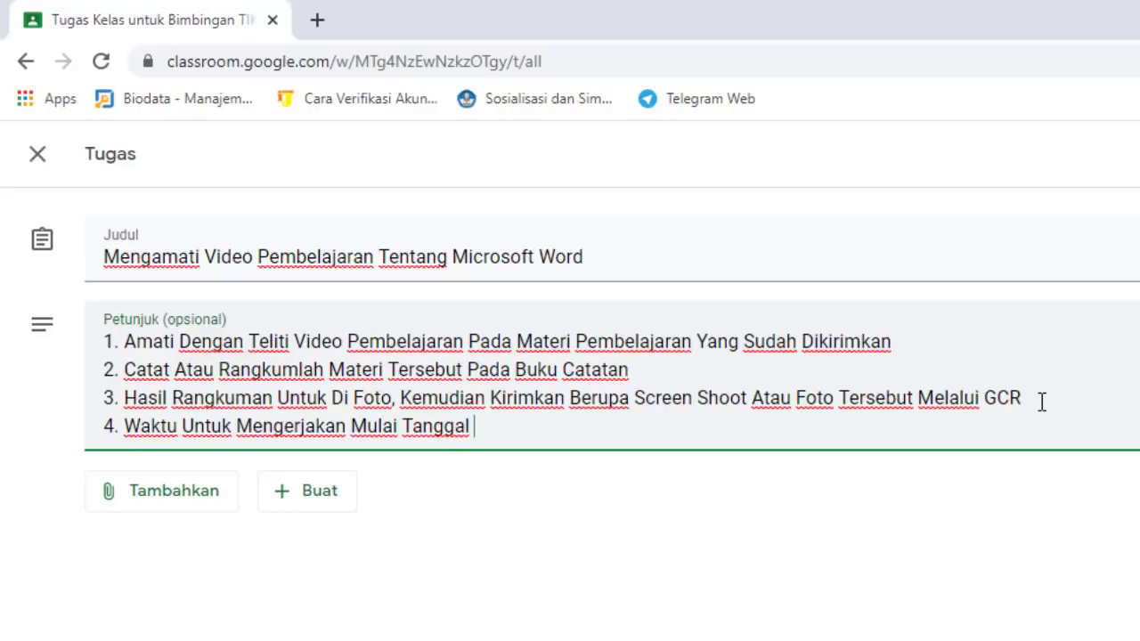
type("9 Oktober")
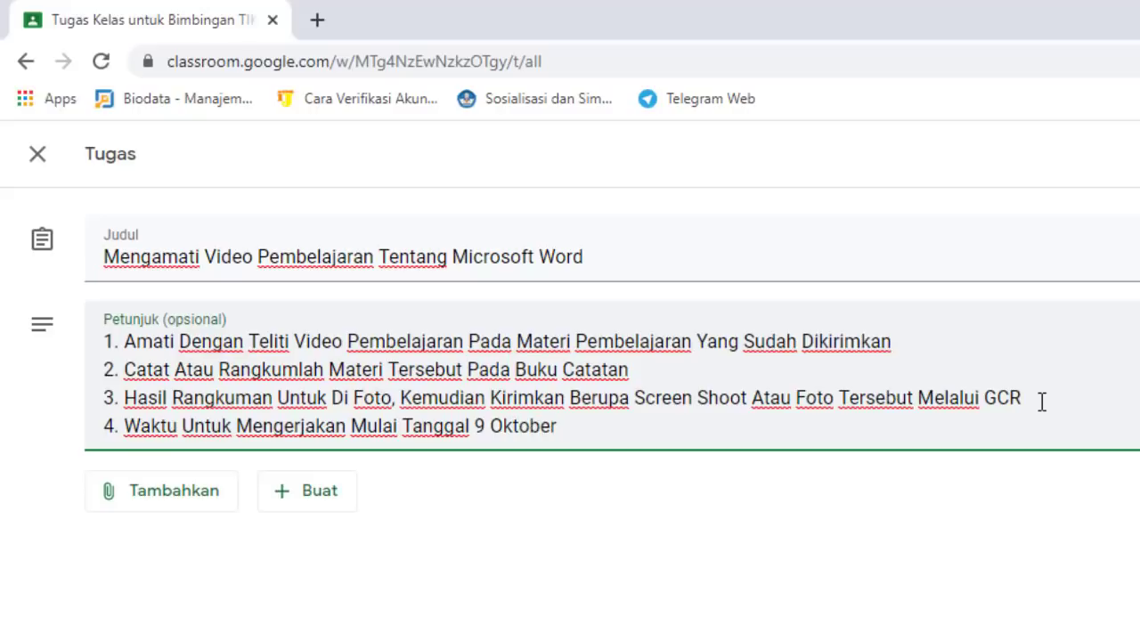
type(" - 16 Oktober")
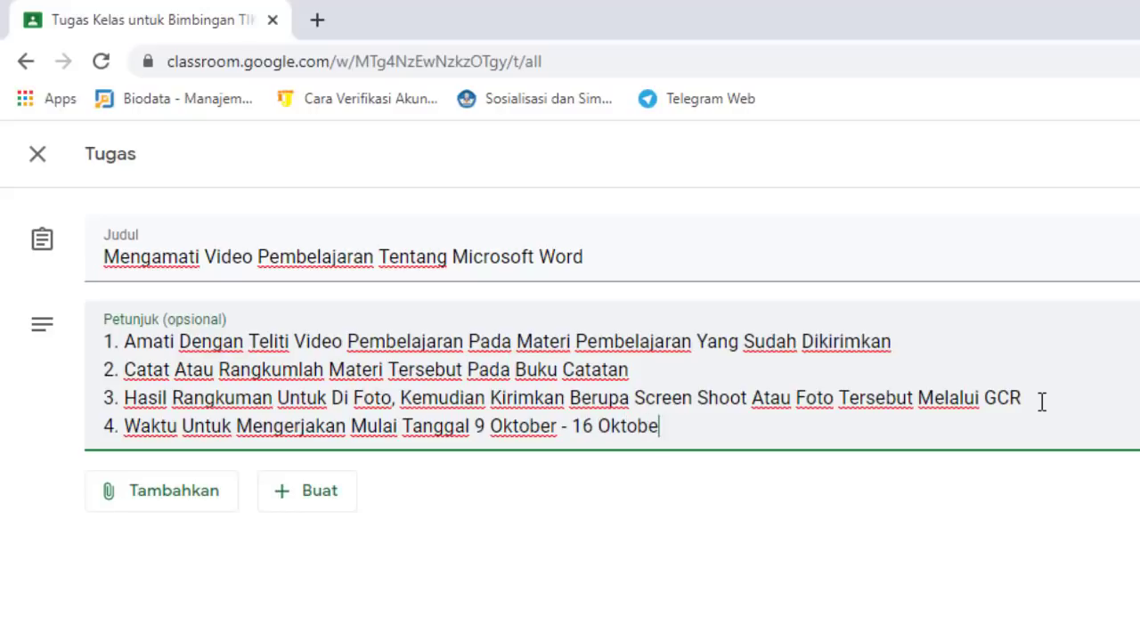
type(" 2020")
key("Return")
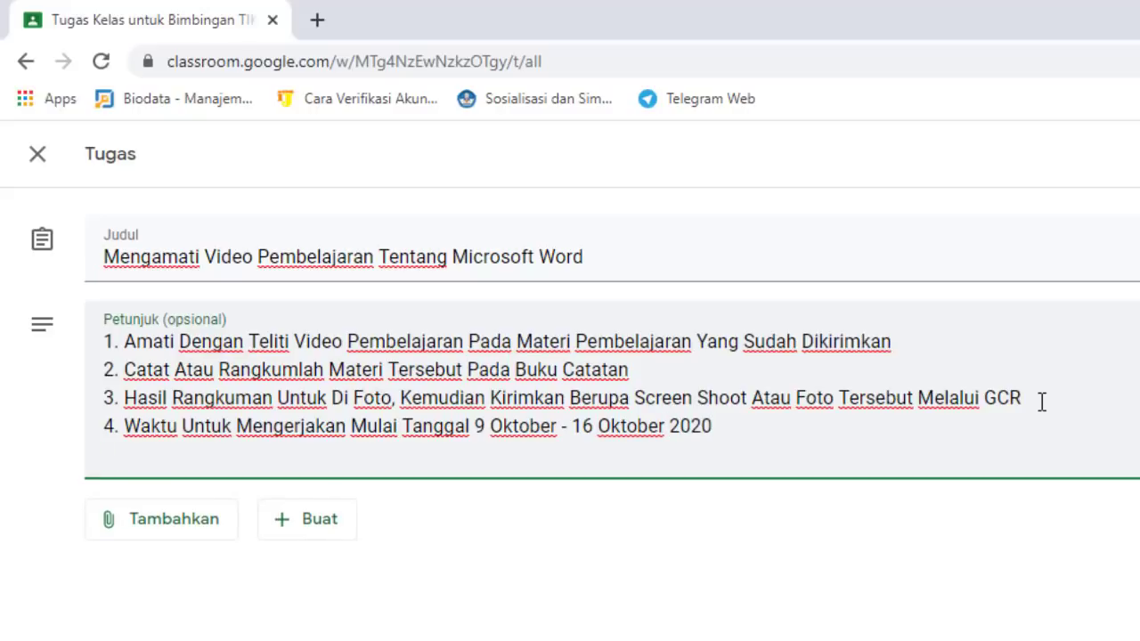
type("5. Terima Kas")
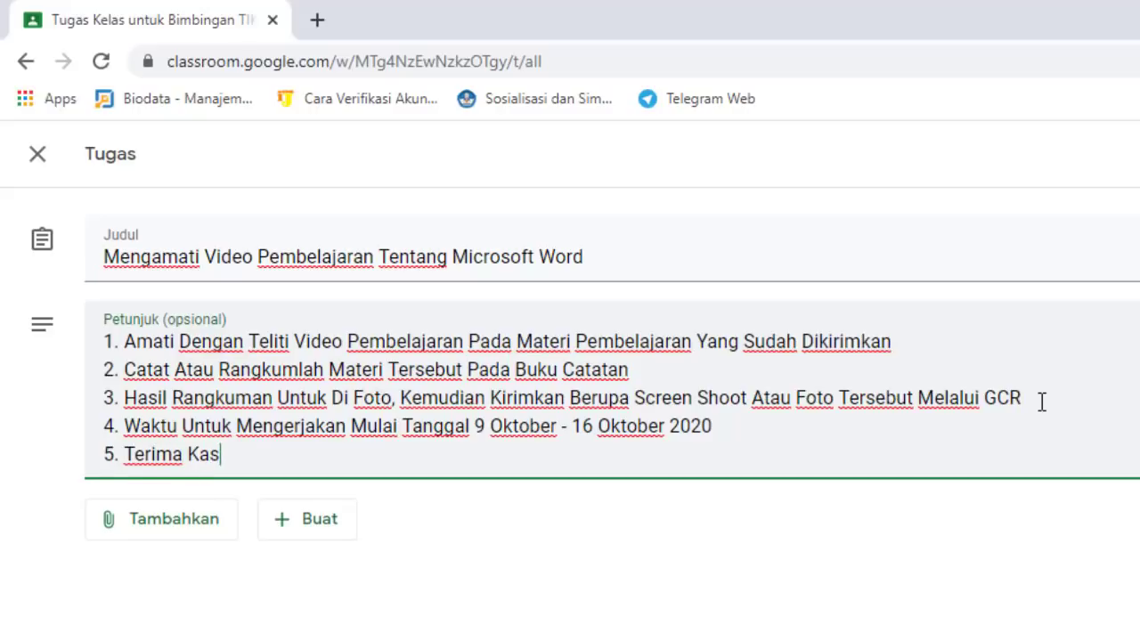
type("ih, Selamat ")
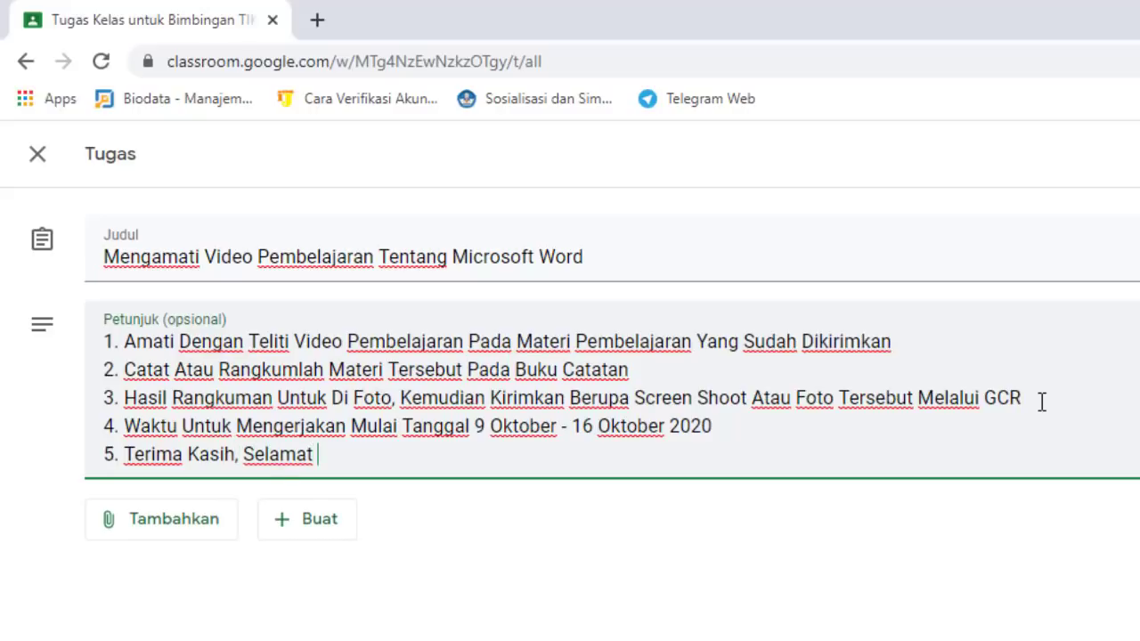
type("Menger")
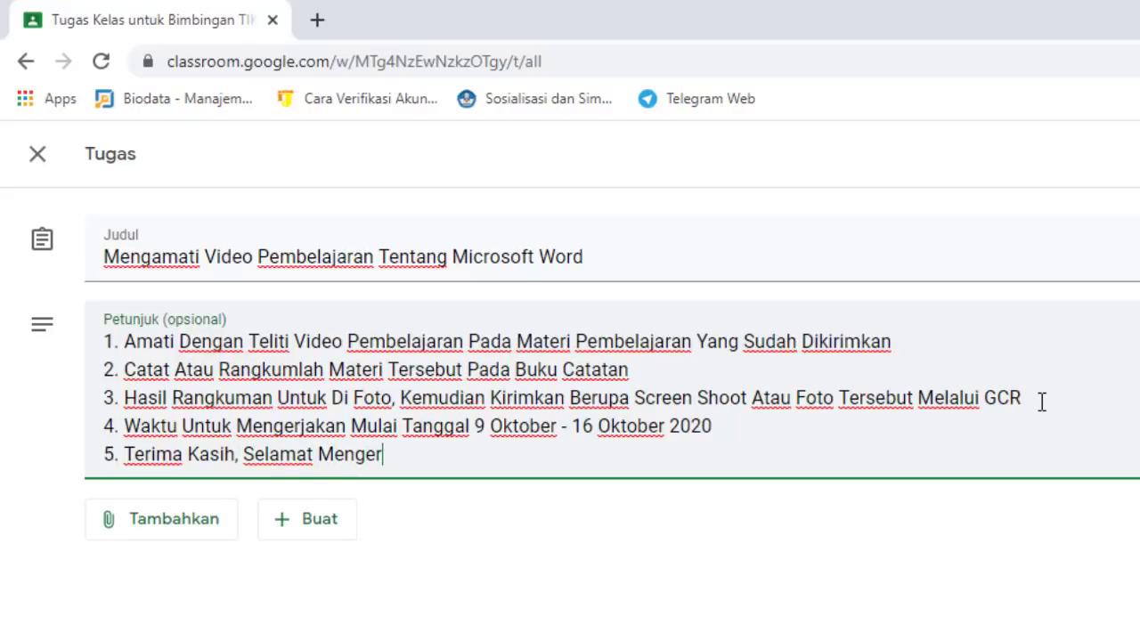
type("jakan, Ja")
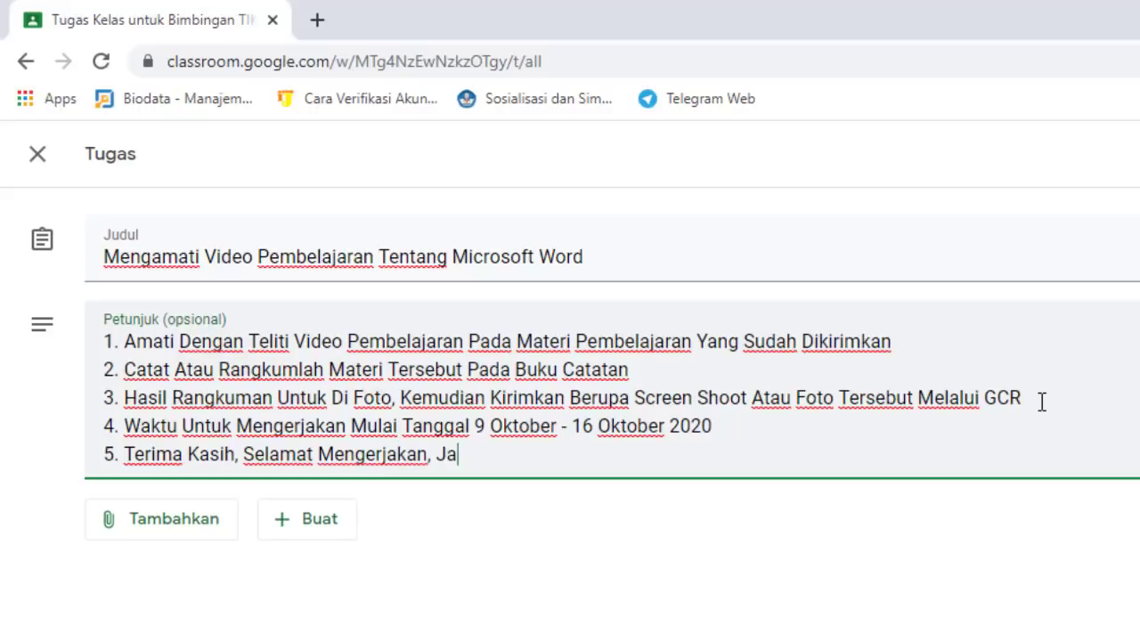
type("ngan Lup")
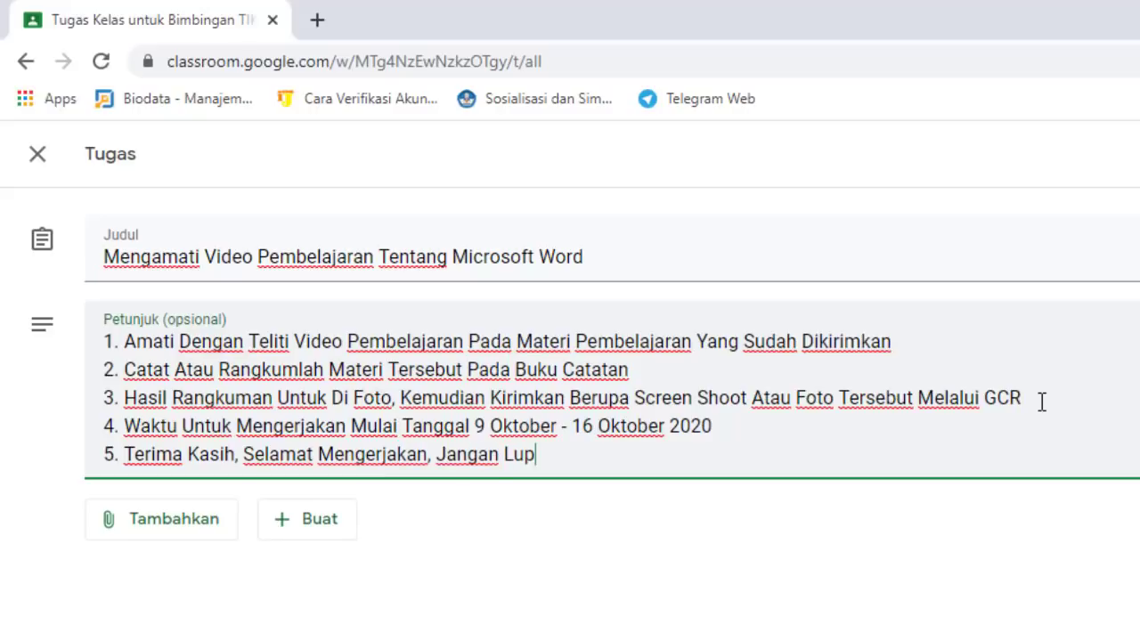
type("a Tetap Se")
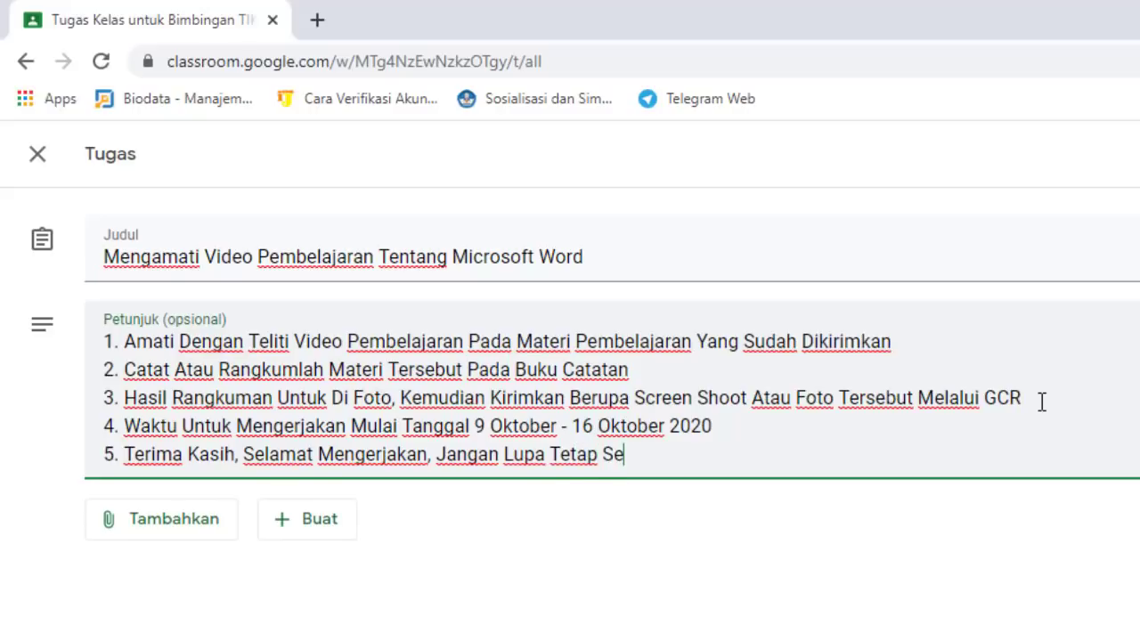
type("mangat")
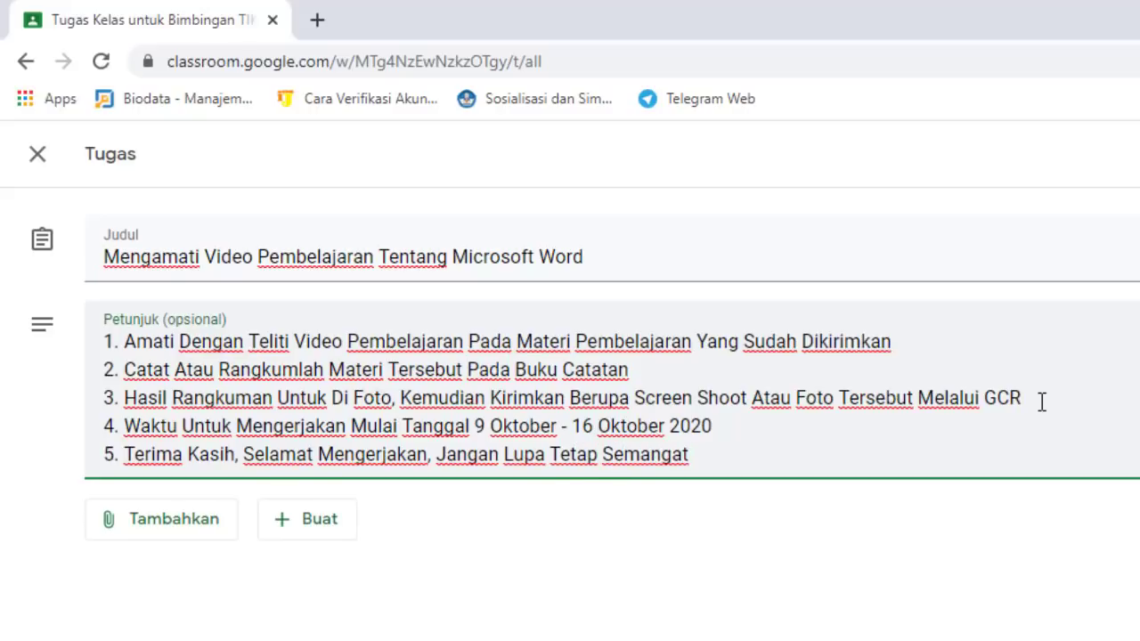
type(" Dalam Belajara")
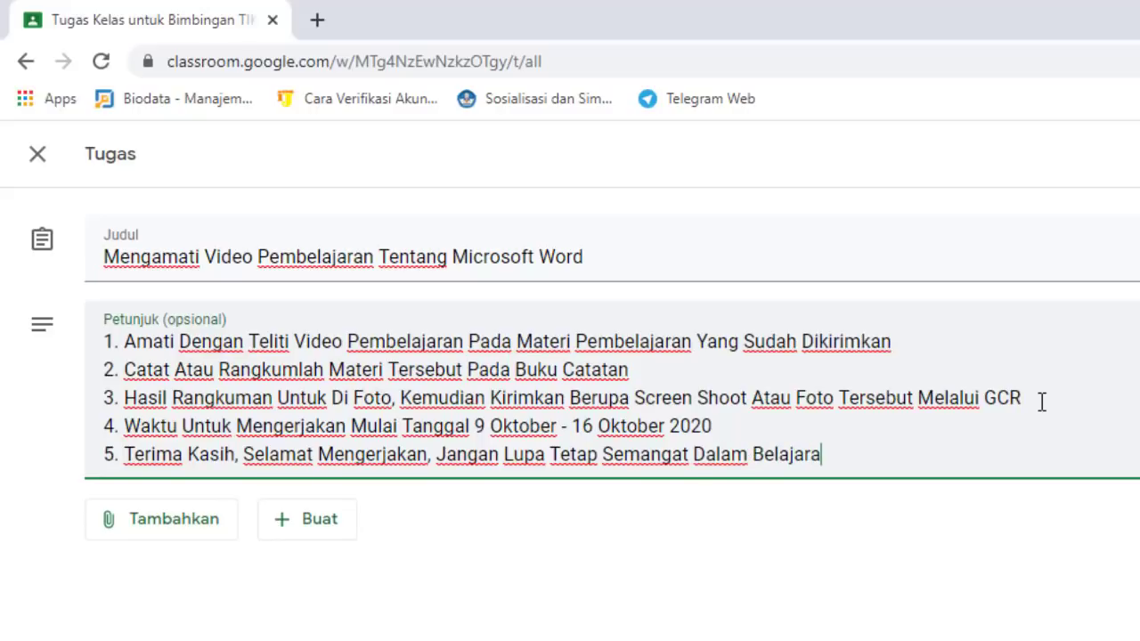
key("BackSpace")
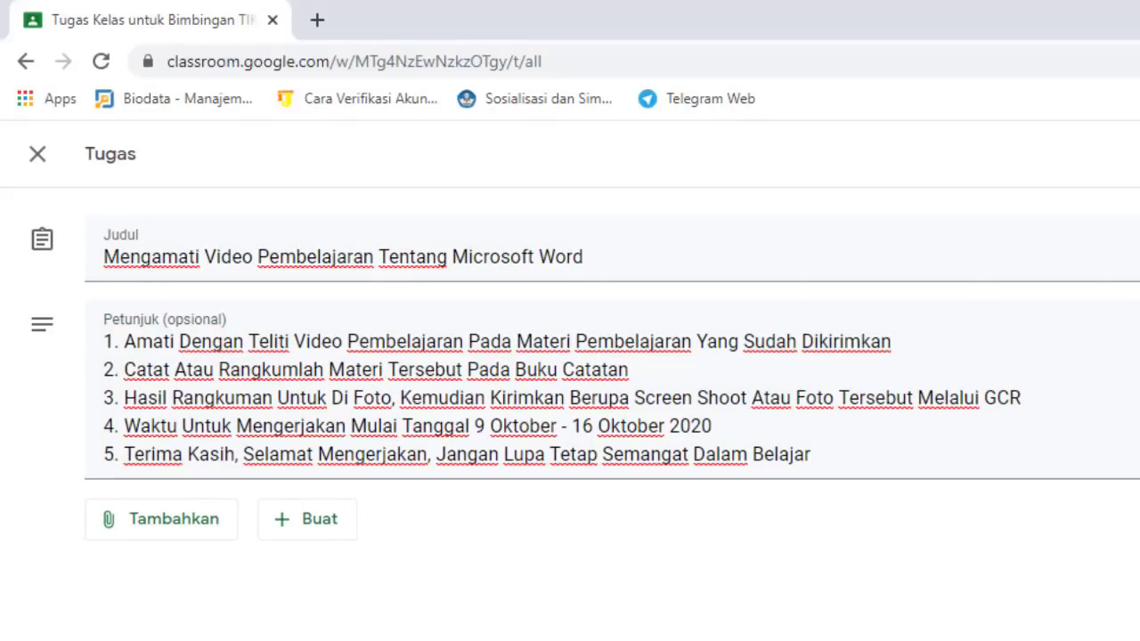
Keep the grade at 100 points and publish the Mengamati Video assignment, due 16 Okt 23.59
left_click(1000, 285)
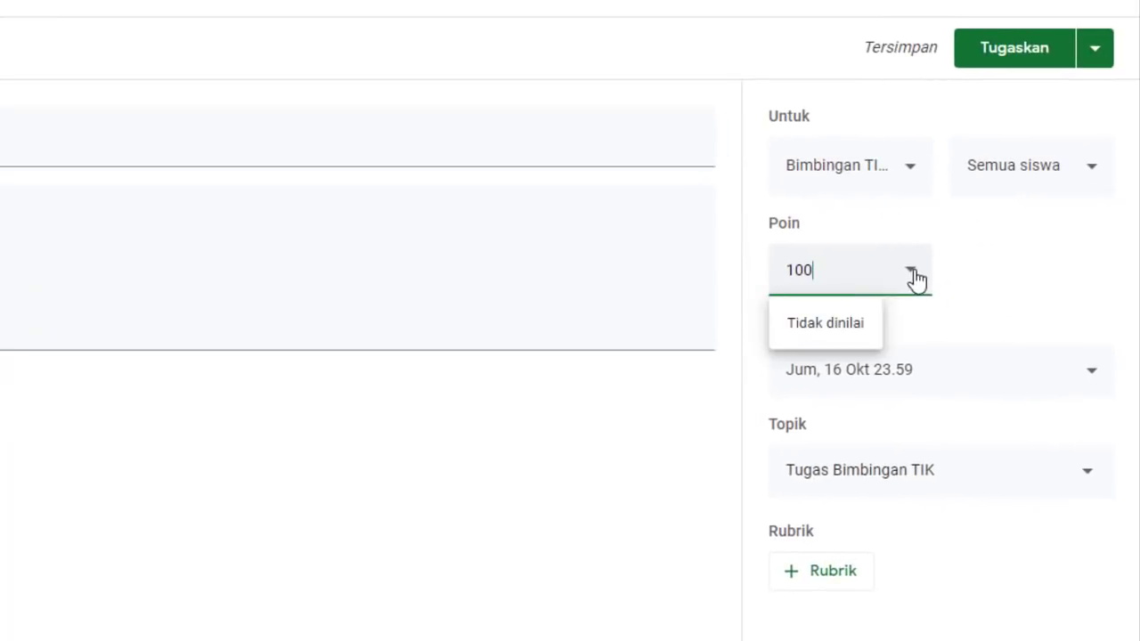
left_click(651, 447)
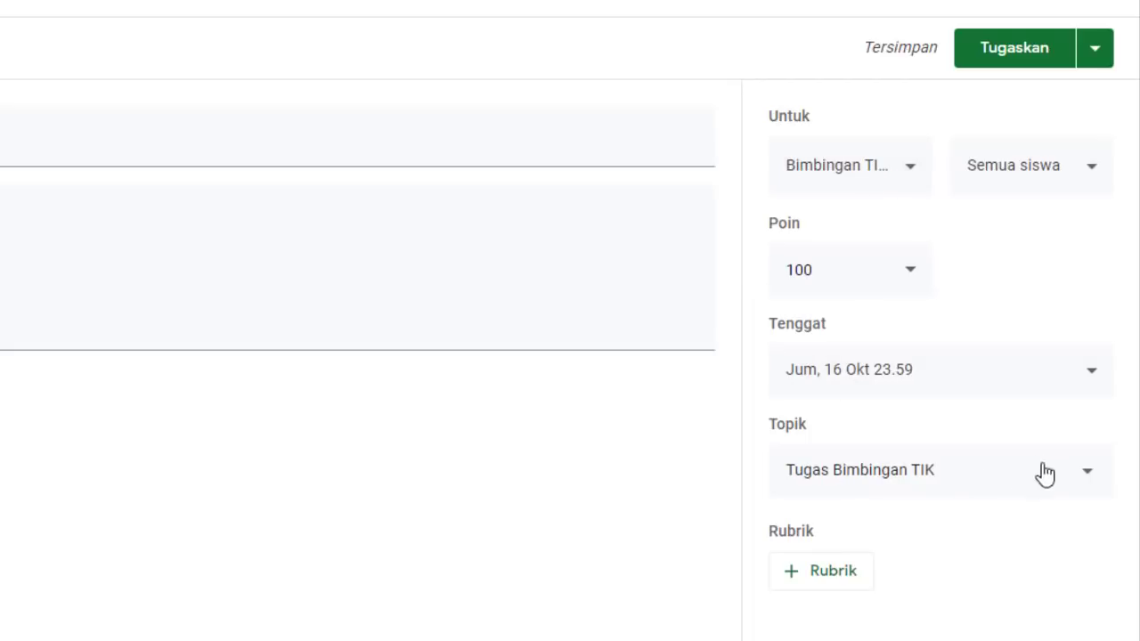
left_click(1021, 55)
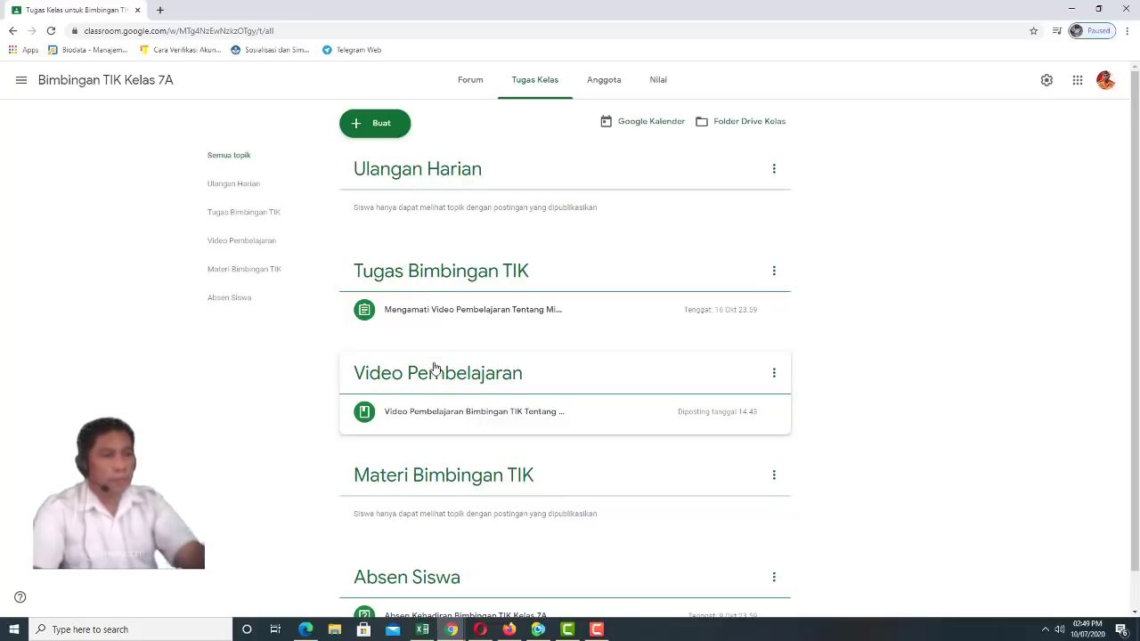
Expand the Mengamati Video assignment and the Video Pembelajaran post to review their instructions and YouTube video
scroll(437, 385, "down", 1)
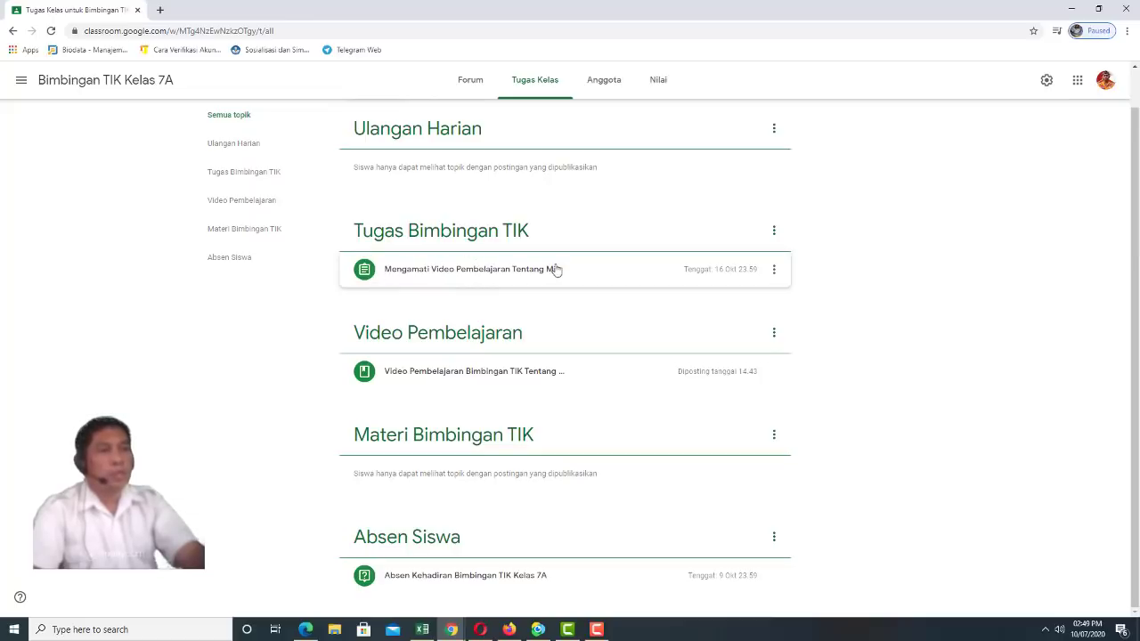
left_click(462, 271)
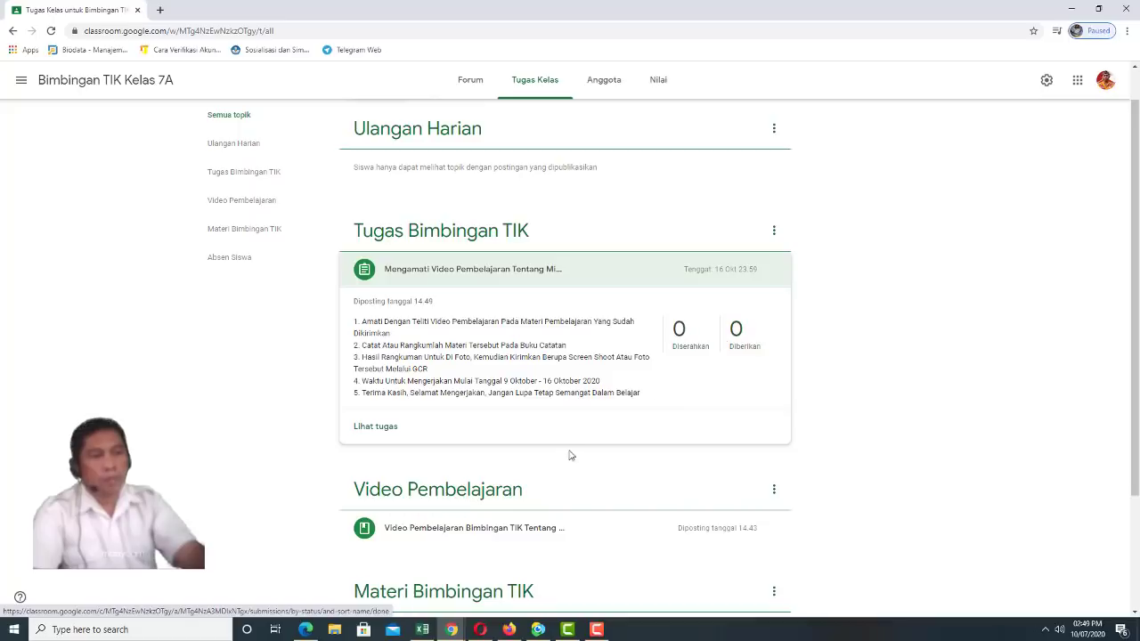
scroll(437, 499, "down", 1)
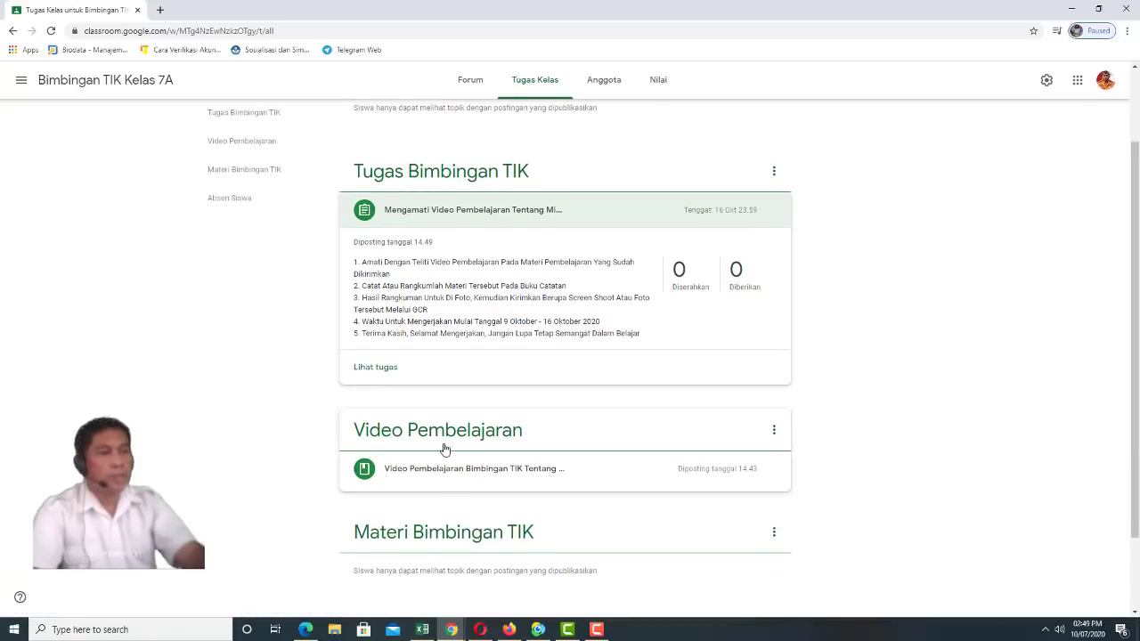
left_click(446, 470)
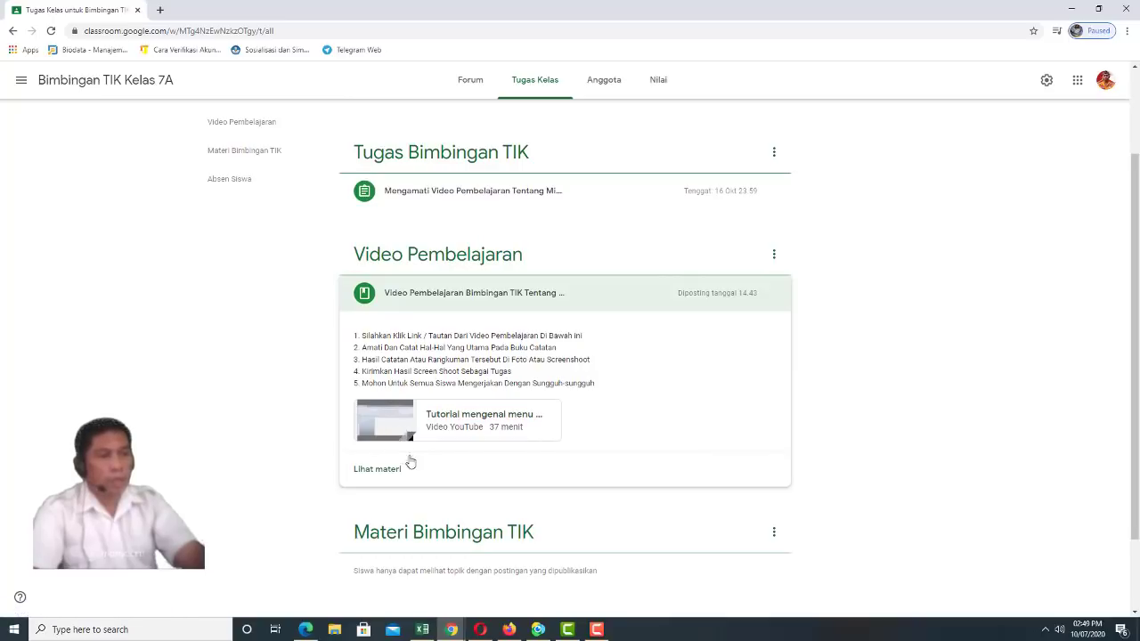
scroll(491, 395, "up", 2)
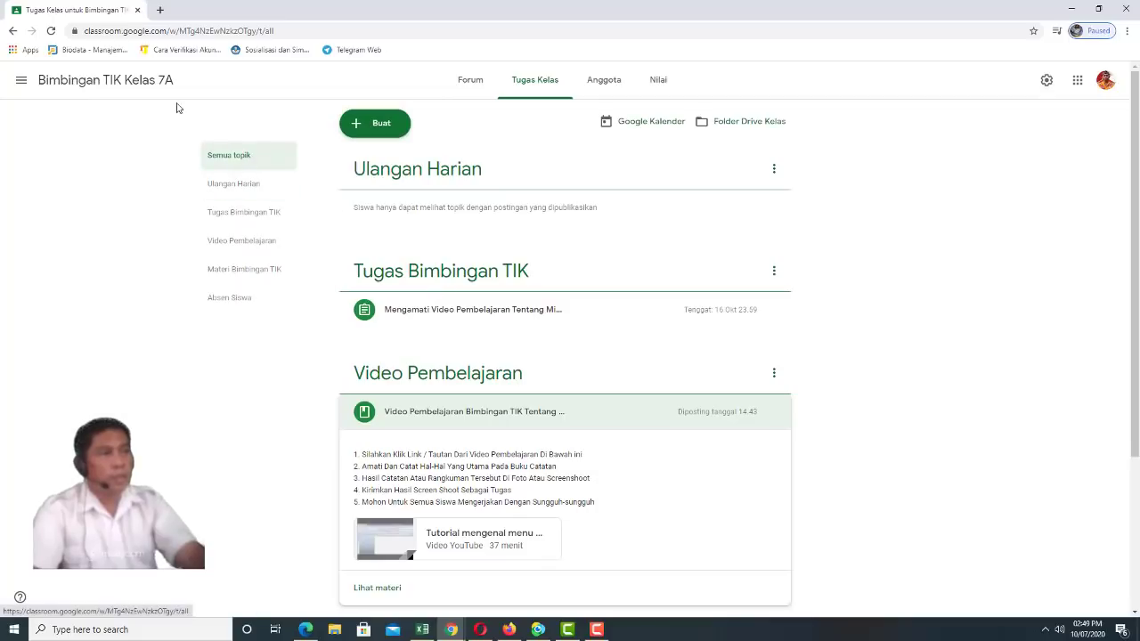
Switch to the Bimbingan TIK Kelas 7 class from the navigation drawer
left_click(472, 86)
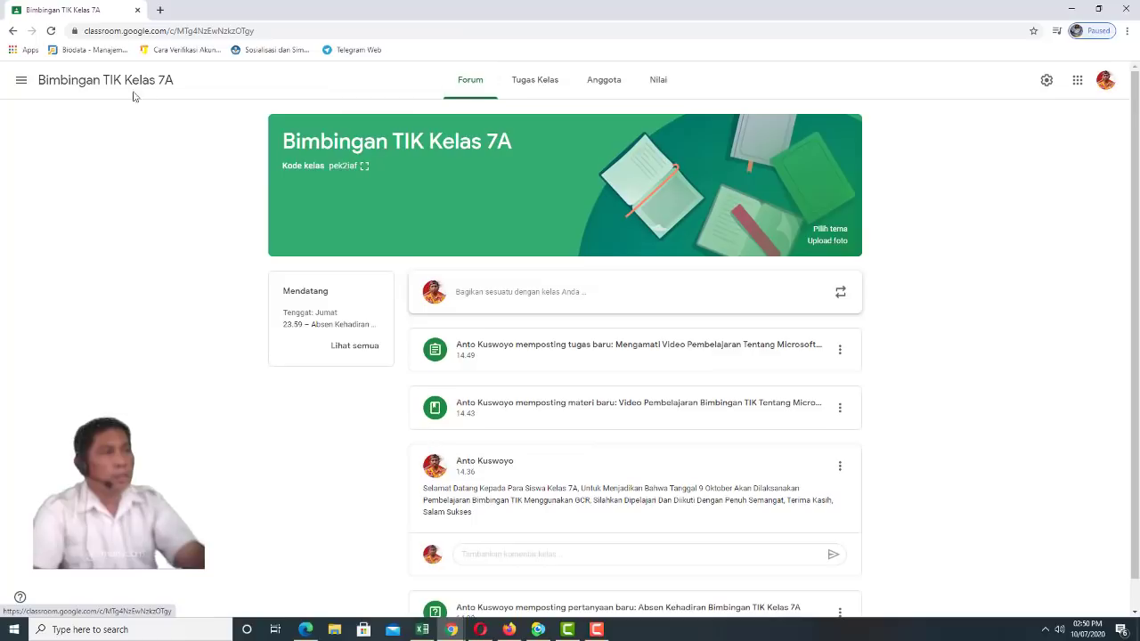
left_click(27, 85)
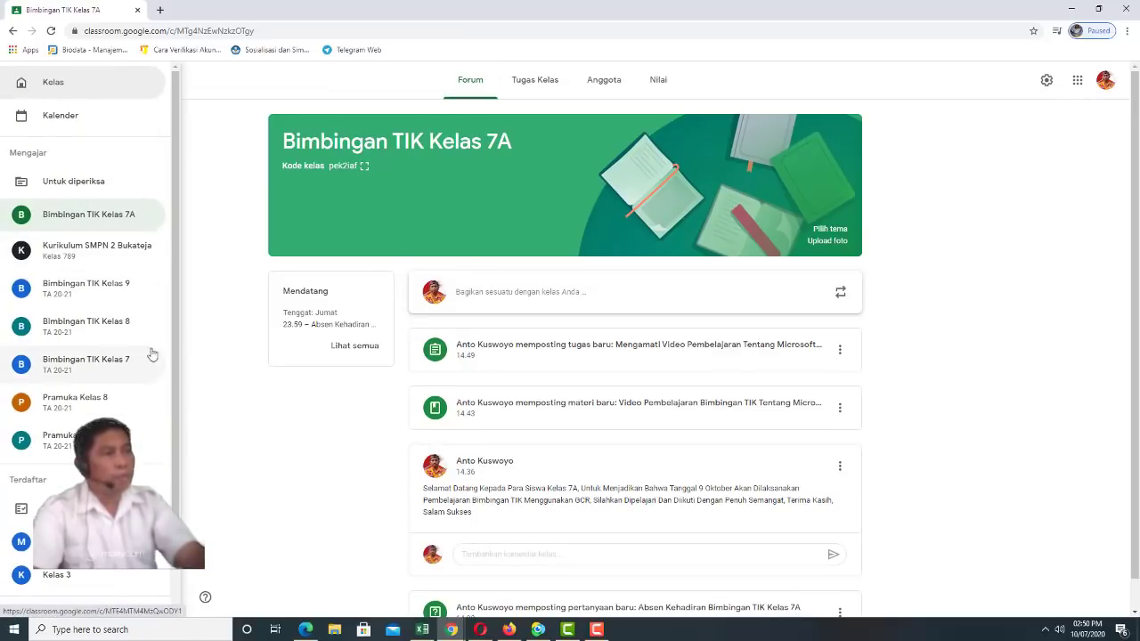
left_click(105, 365)
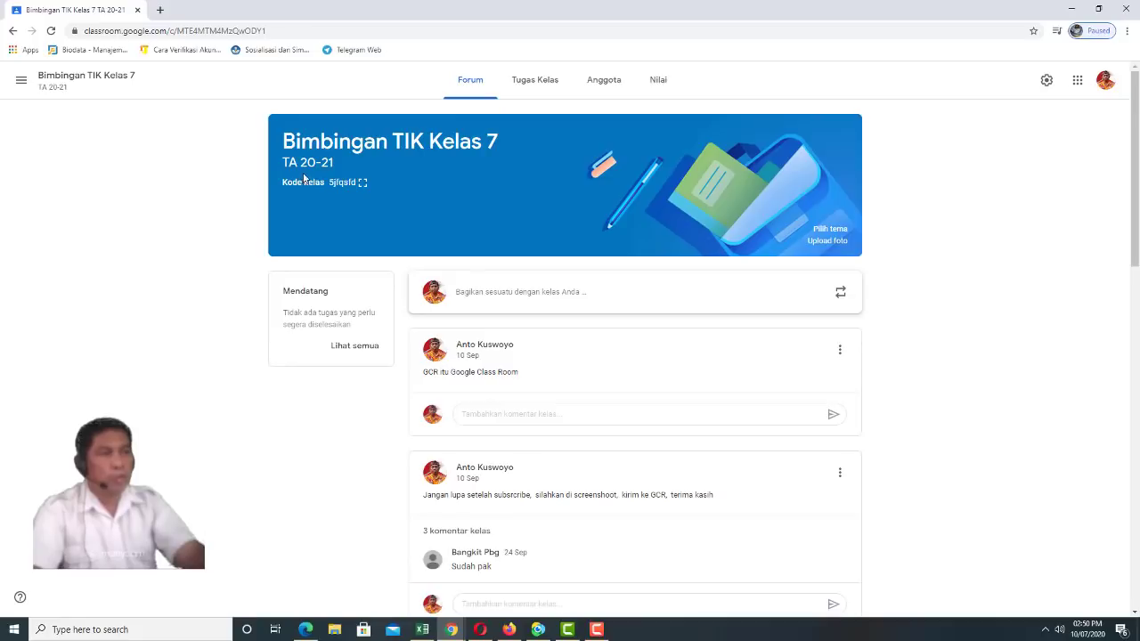
Bring up the student work page of Tugas Hasil Rangkuman Pengamatan Video Pembelajaran from Tugas Kelas
left_click(545, 85)
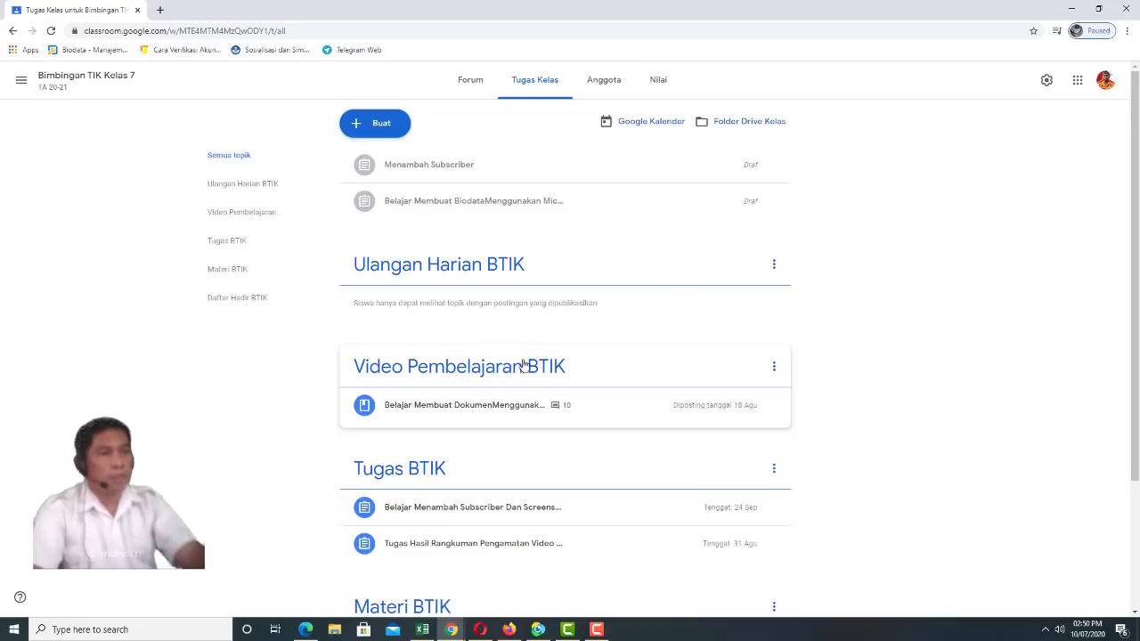
scroll(446, 481, "down", 2)
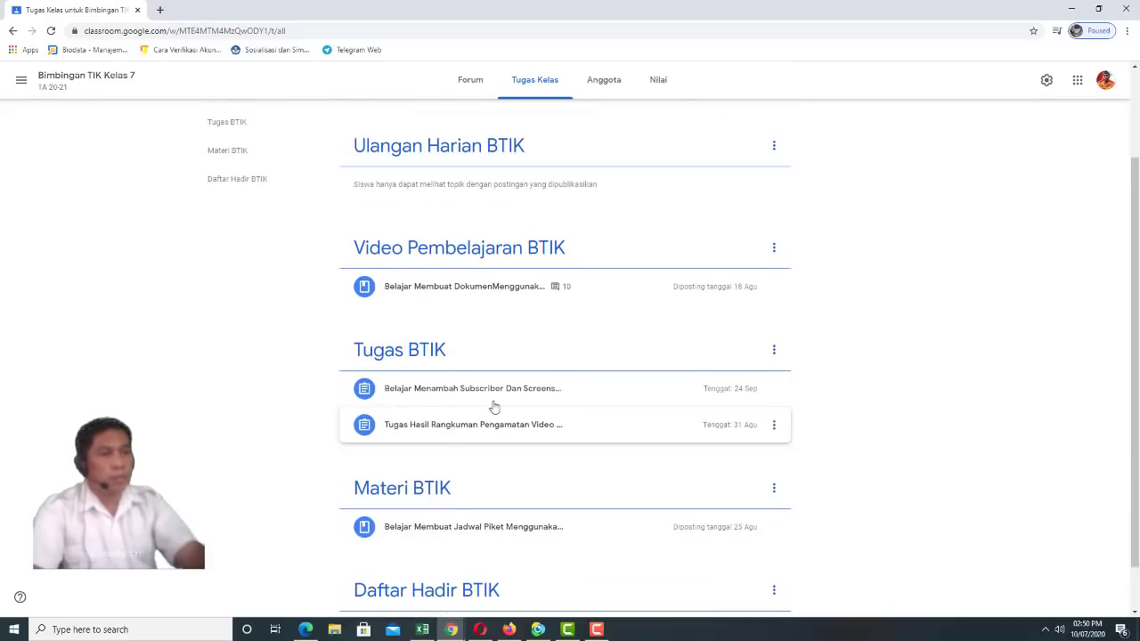
left_click(444, 430)
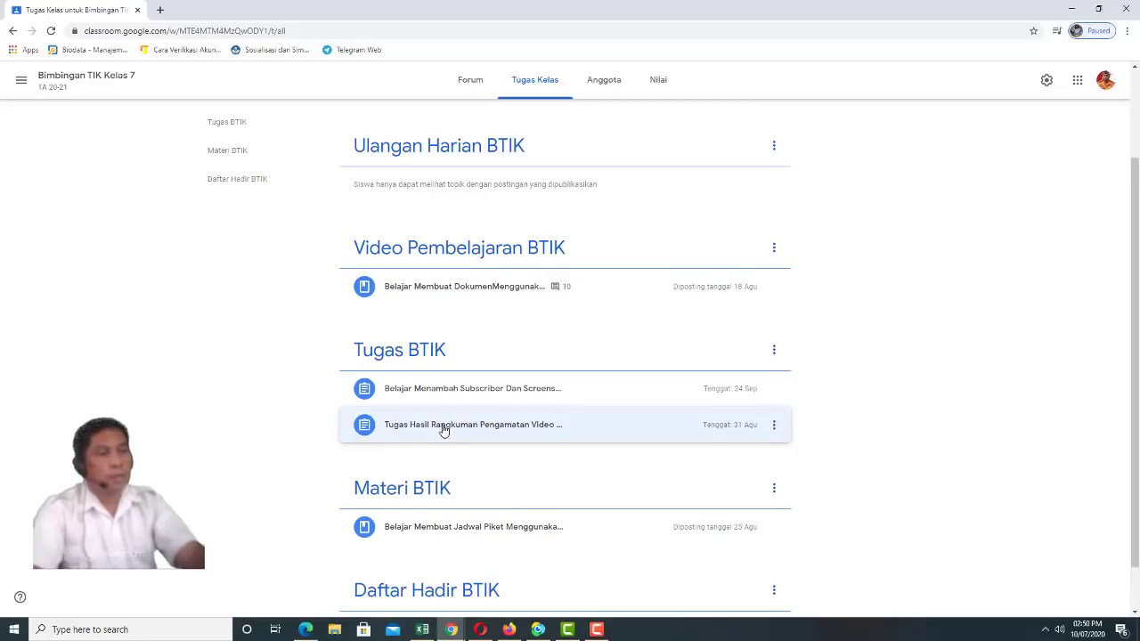
left_click(444, 430)
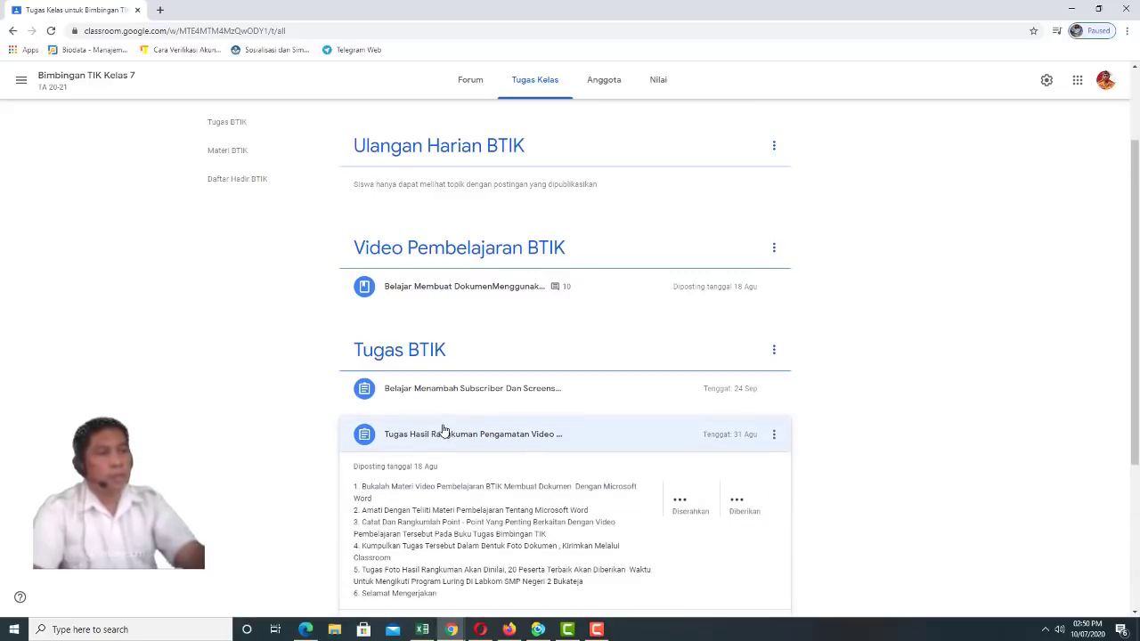
scroll(579, 437, "down", 2)
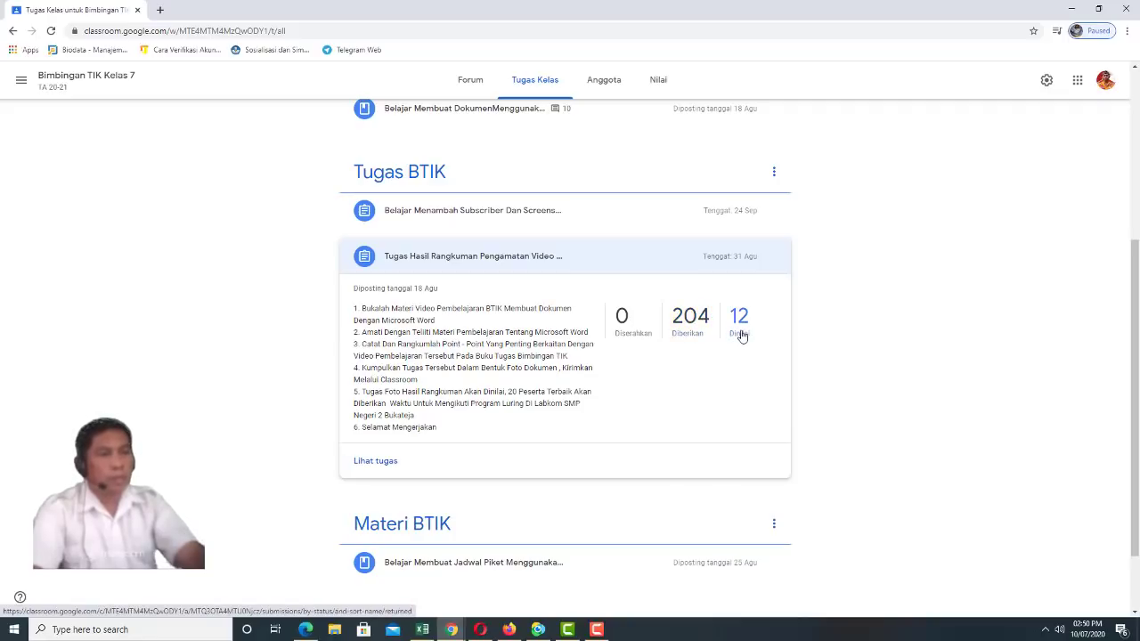
left_click(378, 462)
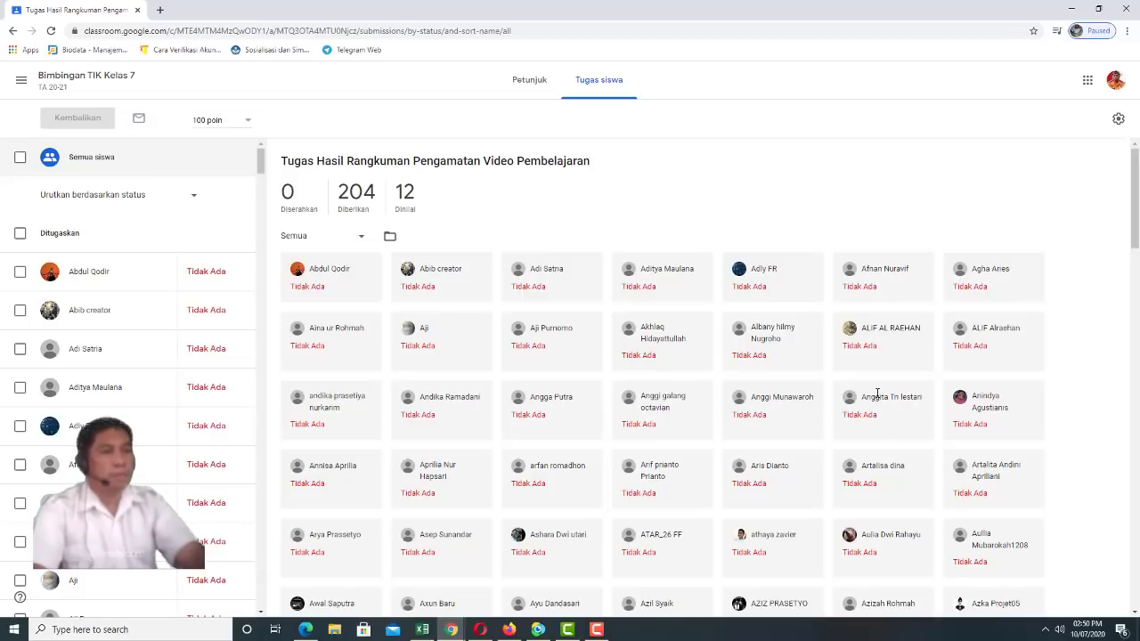
Browse the submissions grid and student list, confirming nothing is handed in, then show the class drawer
scroll(708, 392, "down", 1)
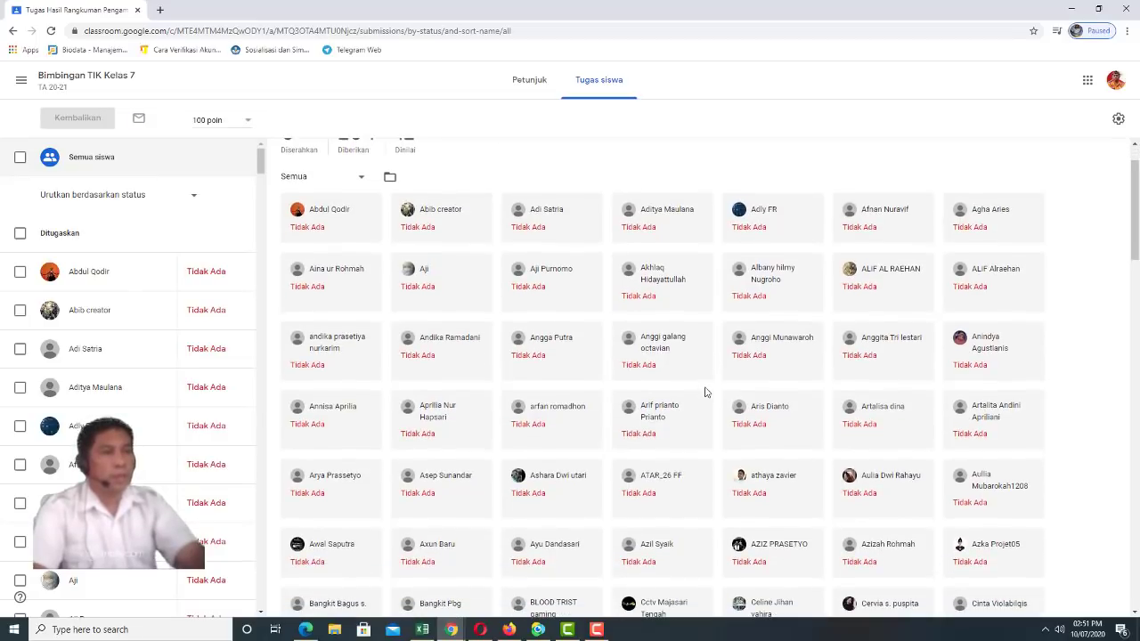
scroll(709, 393, "up", 1)
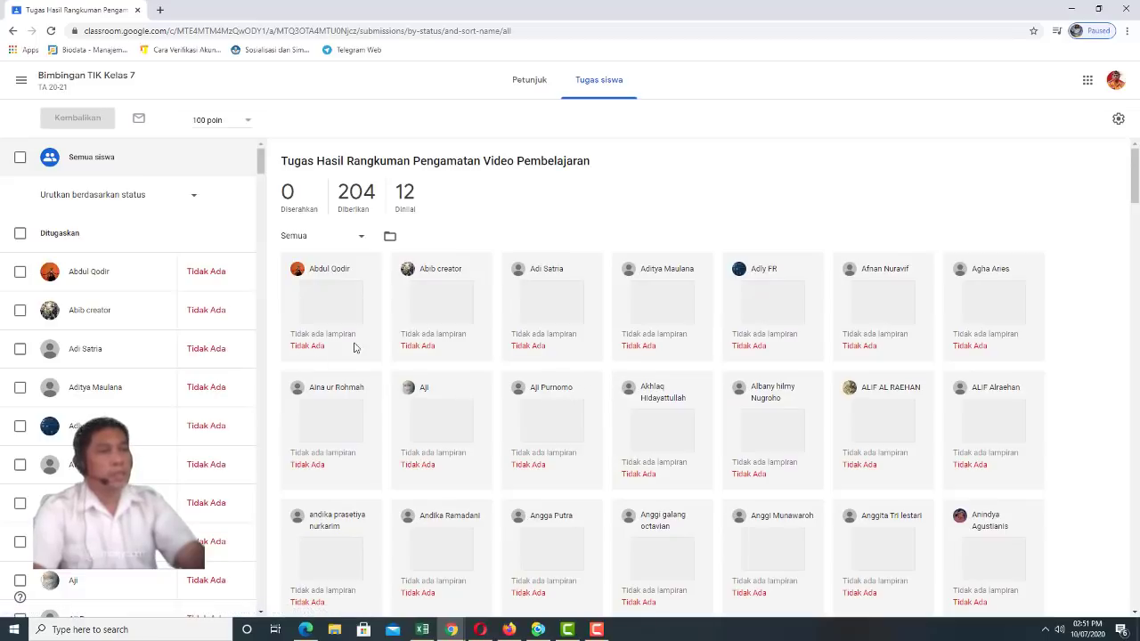
scroll(353, 348, "down", 6)
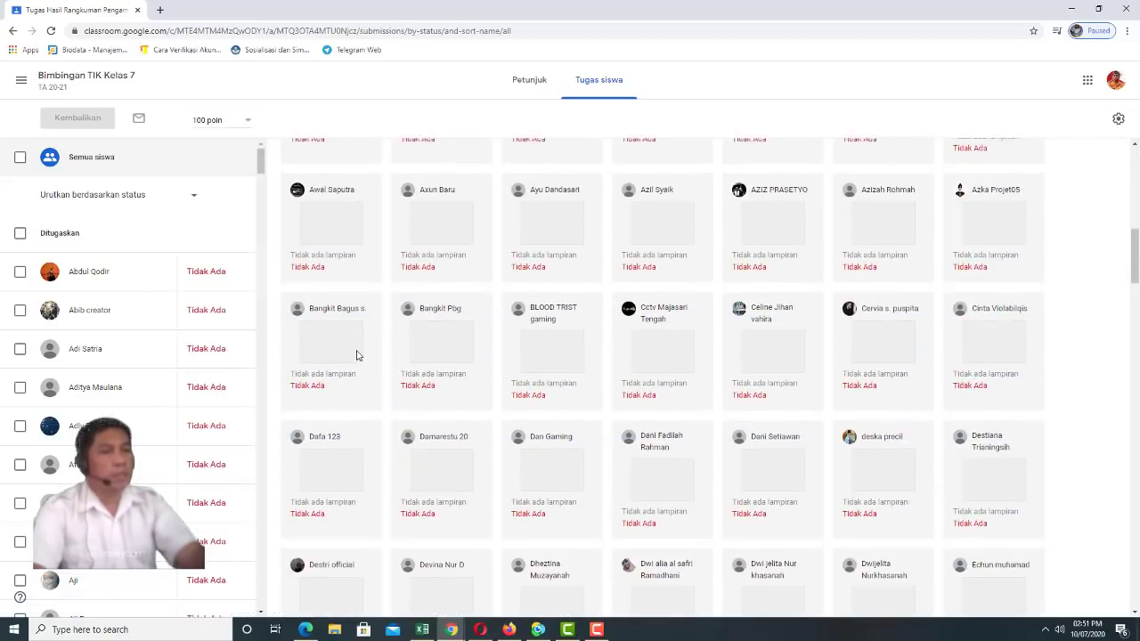
scroll(356, 356, "down", 5)
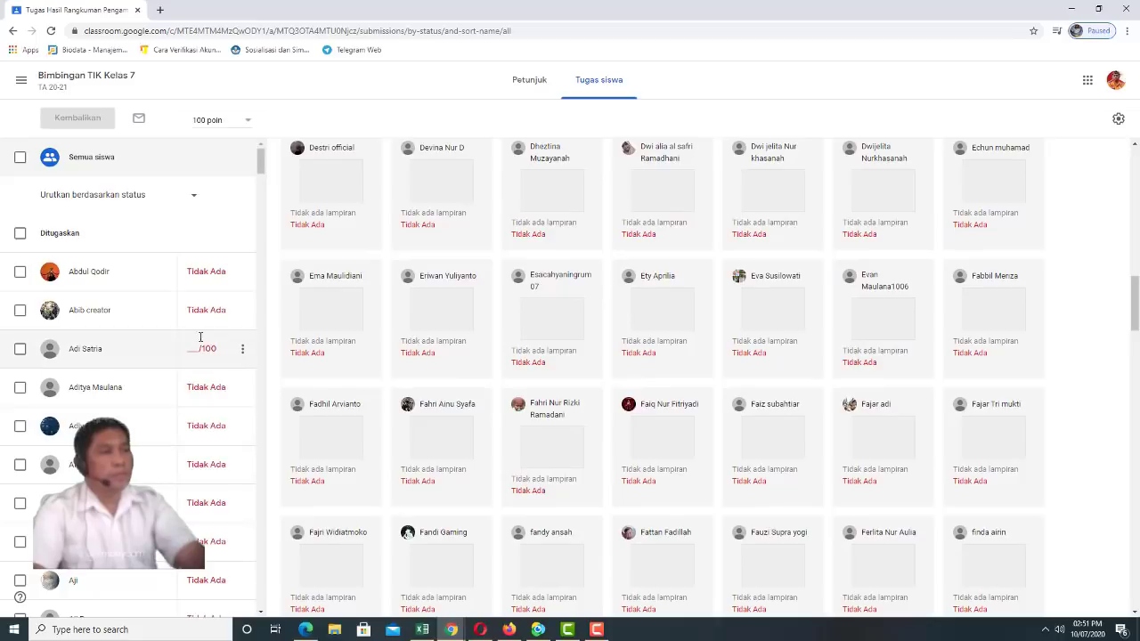
scroll(200, 336, "down", 8)
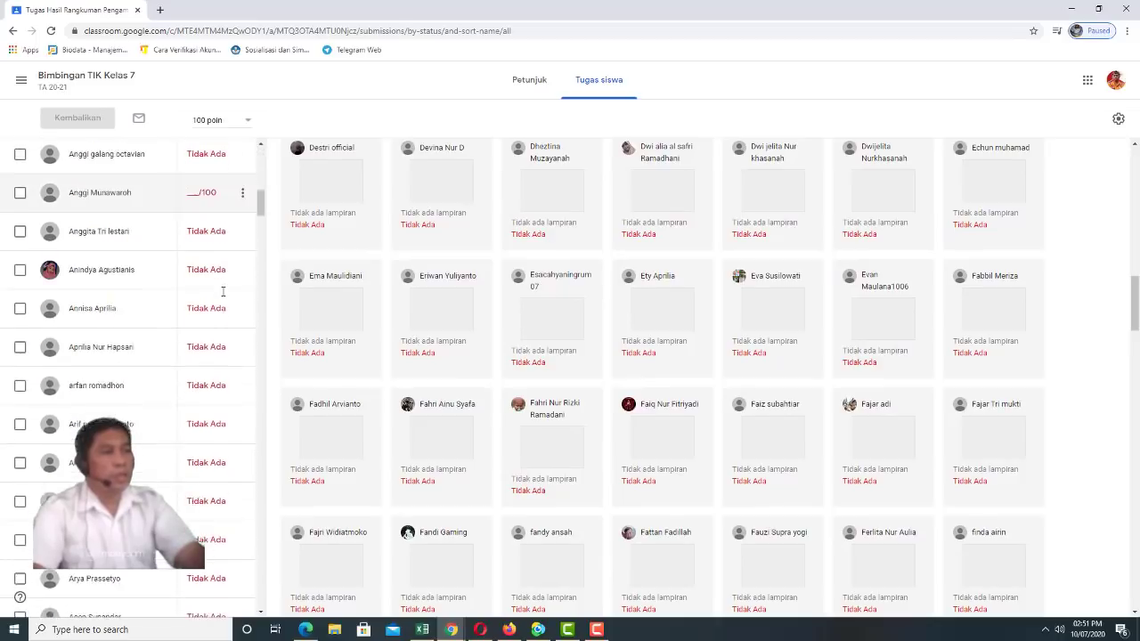
scroll(223, 291, "down", 12)
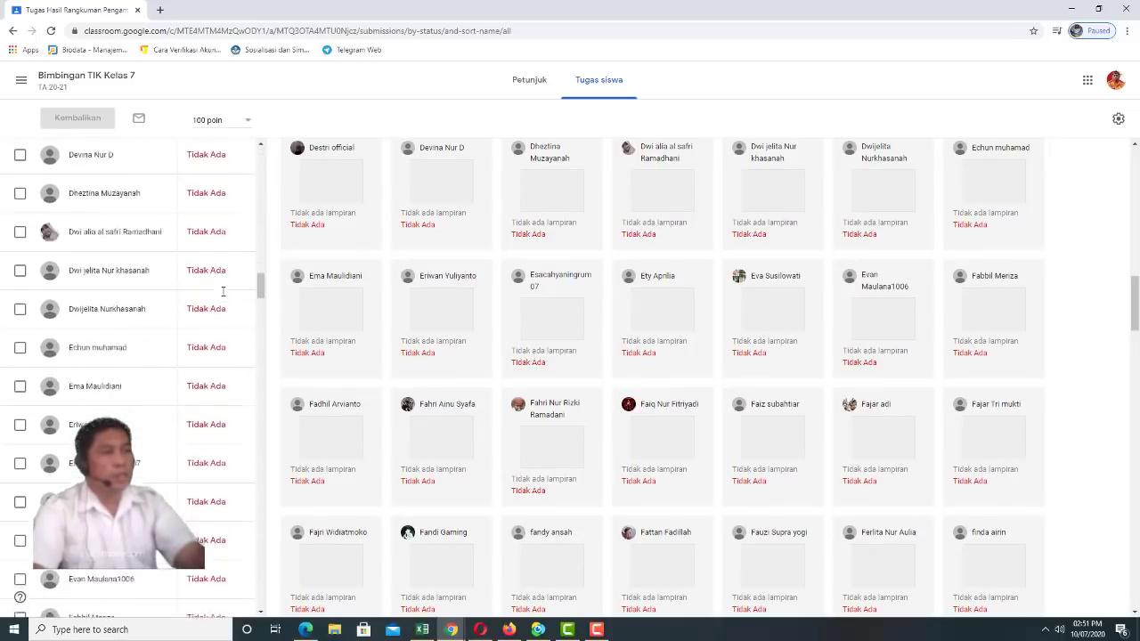
scroll(222, 292, "down", 15)
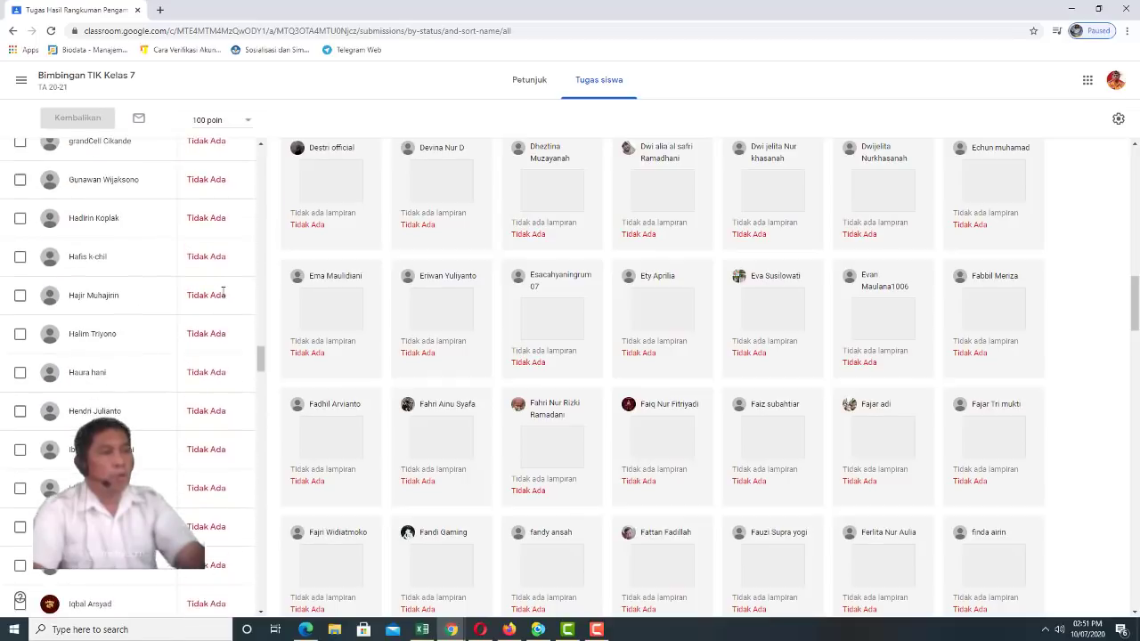
scroll(222, 291, "down", 15)
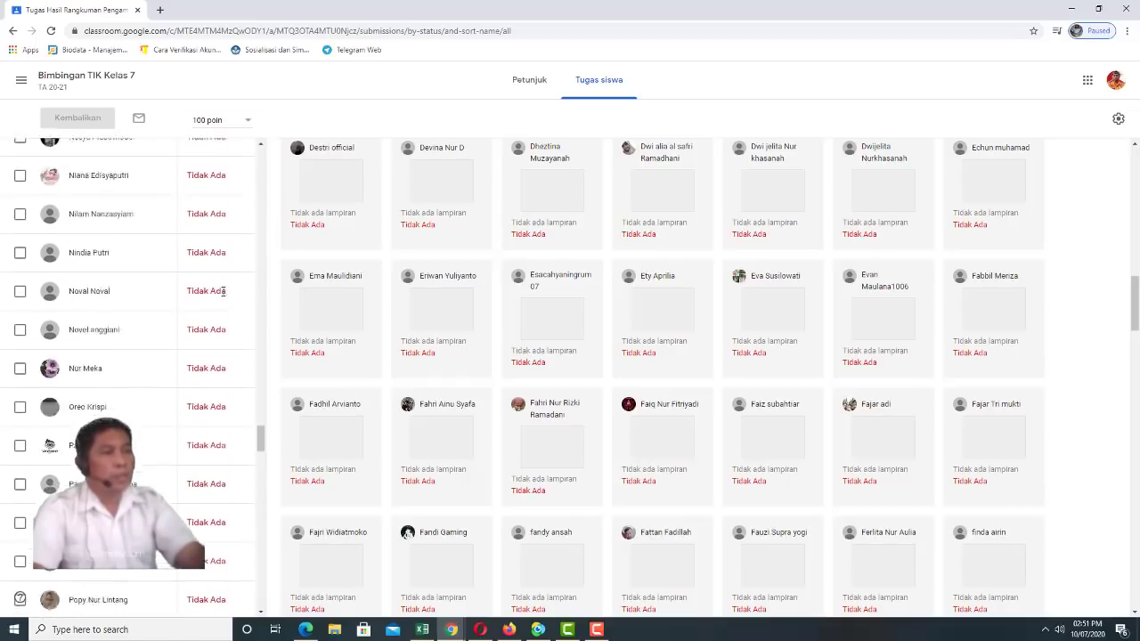
scroll(223, 292, "down", 15)
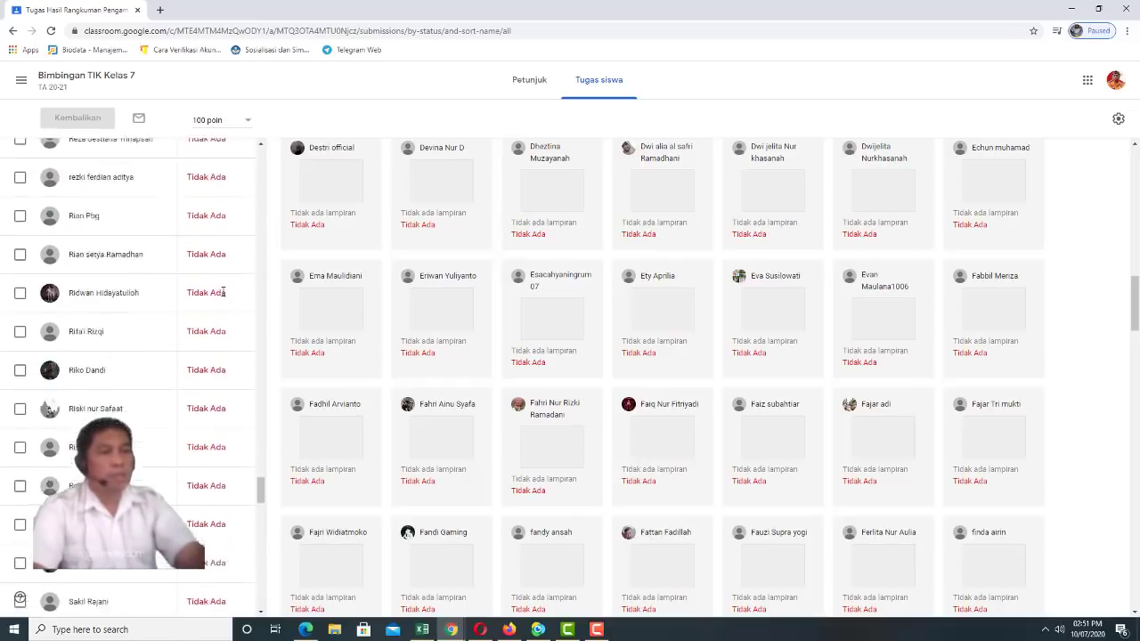
scroll(222, 291, "up", 15)
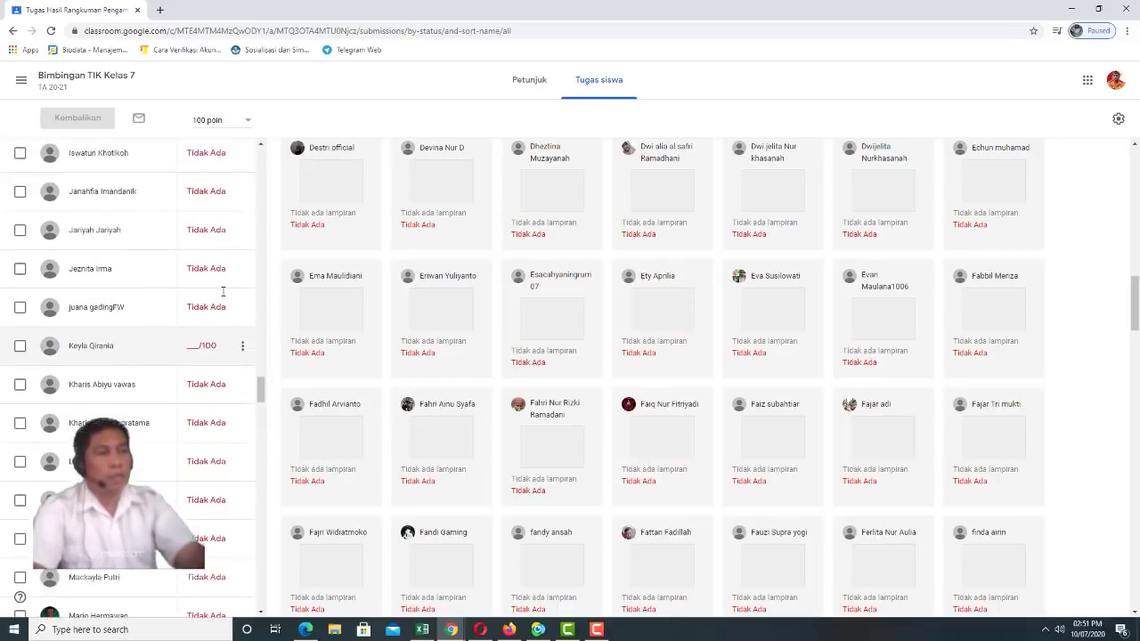
scroll(222, 291, "up", 10)
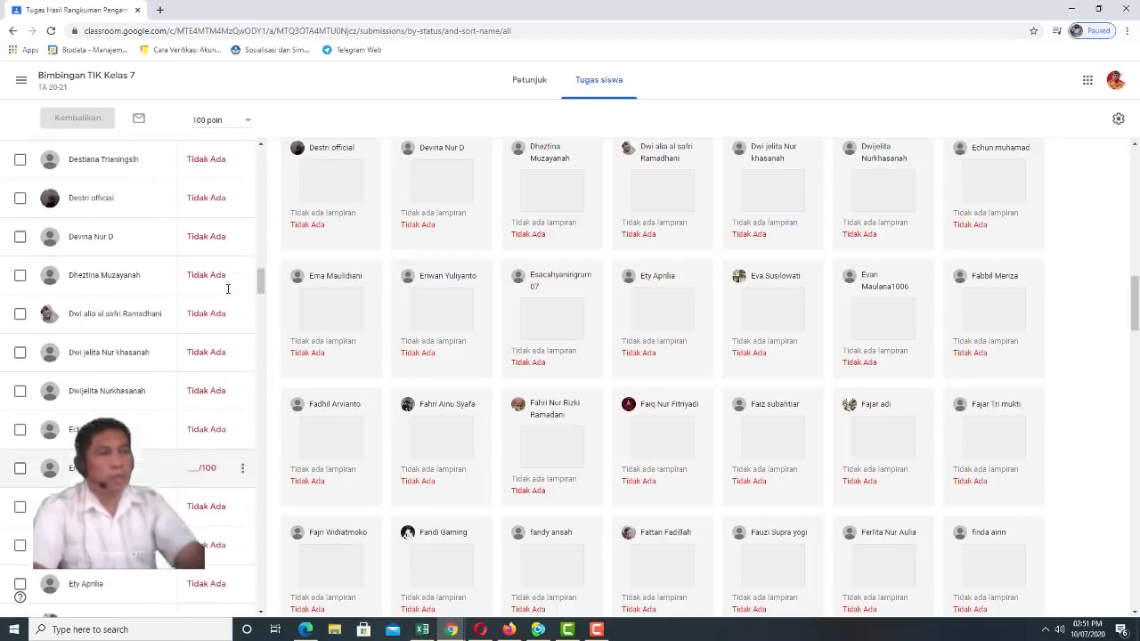
scroll(229, 289, "up", 10)
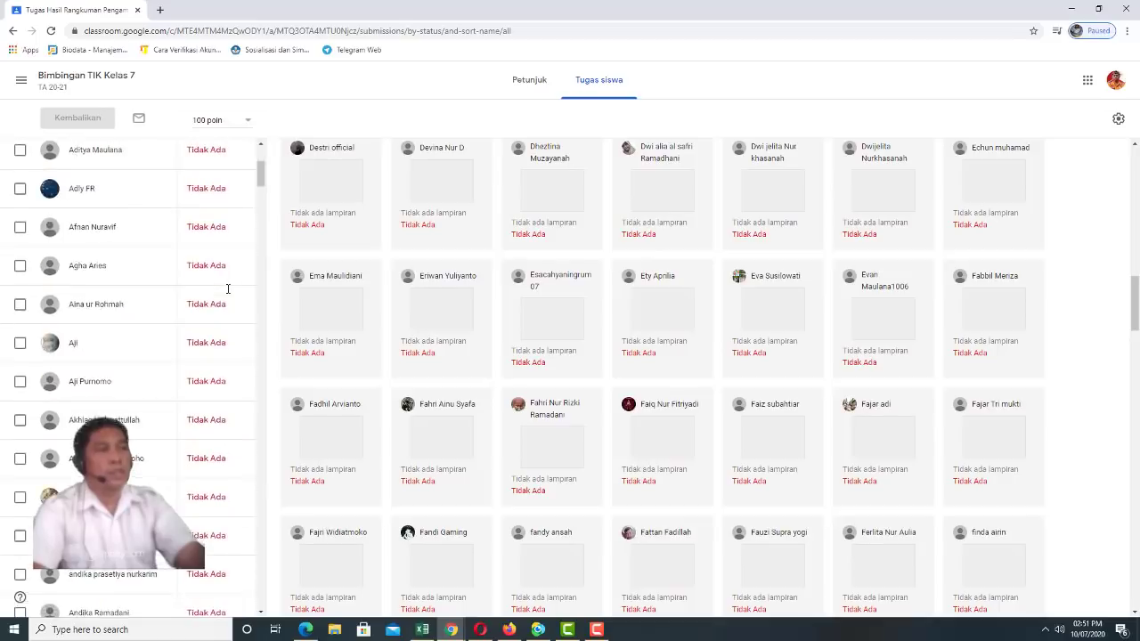
scroll(228, 289, "up", 3)
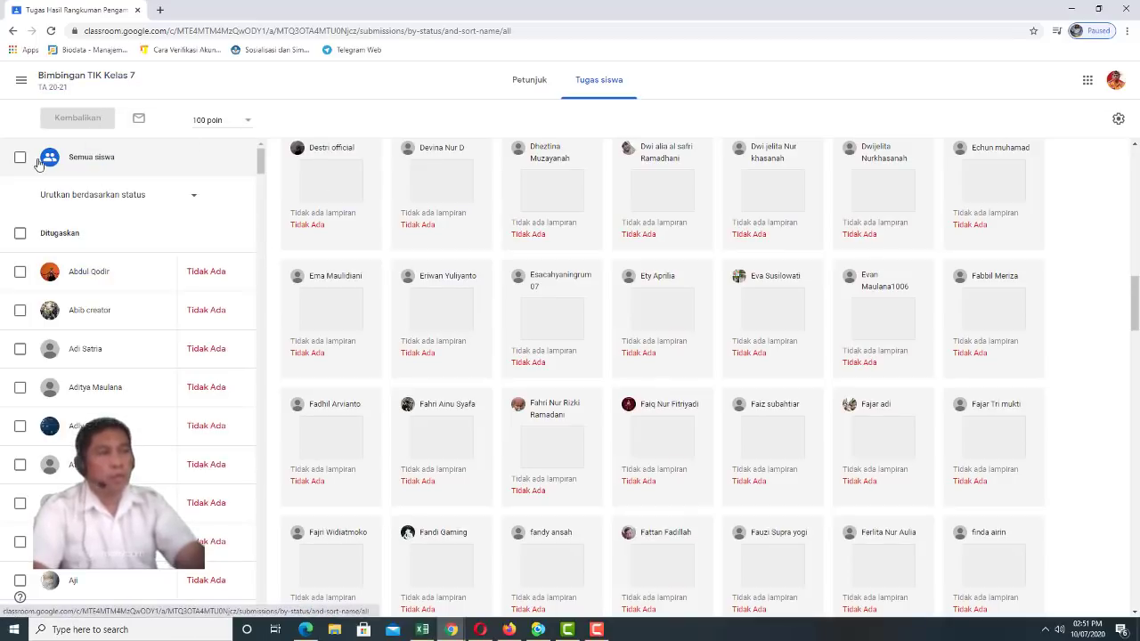
left_click(21, 81)
Return to the Bimbingan TIK Kelas 7A stream and view the 14.49 assignment and 14.43 material posts
left_click(82, 216)
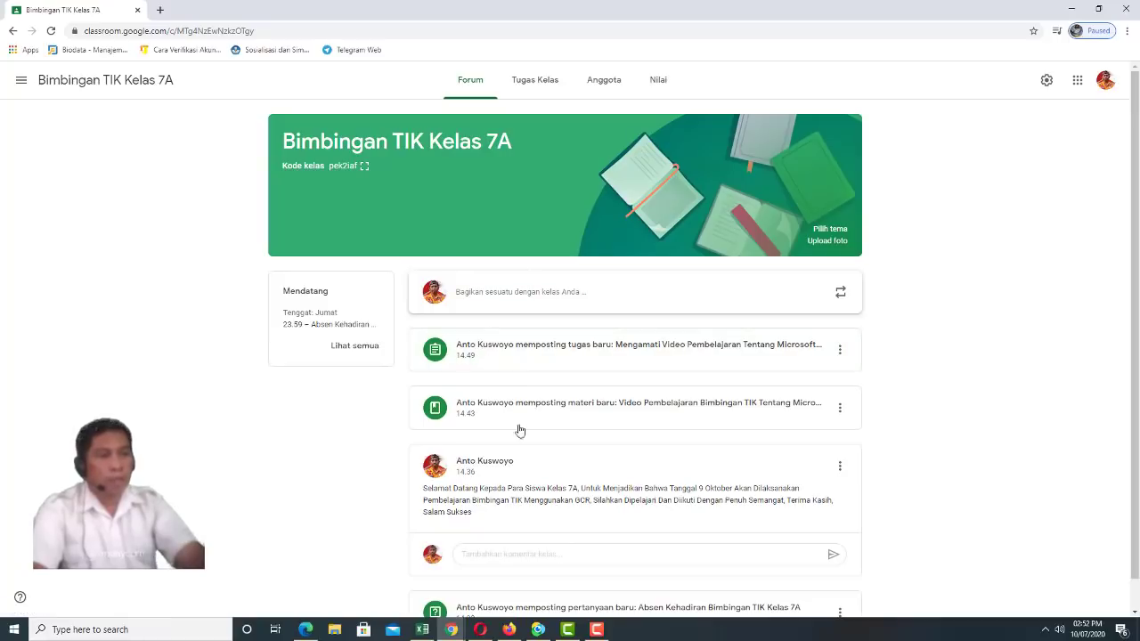
scroll(474, 481, "down", 1)
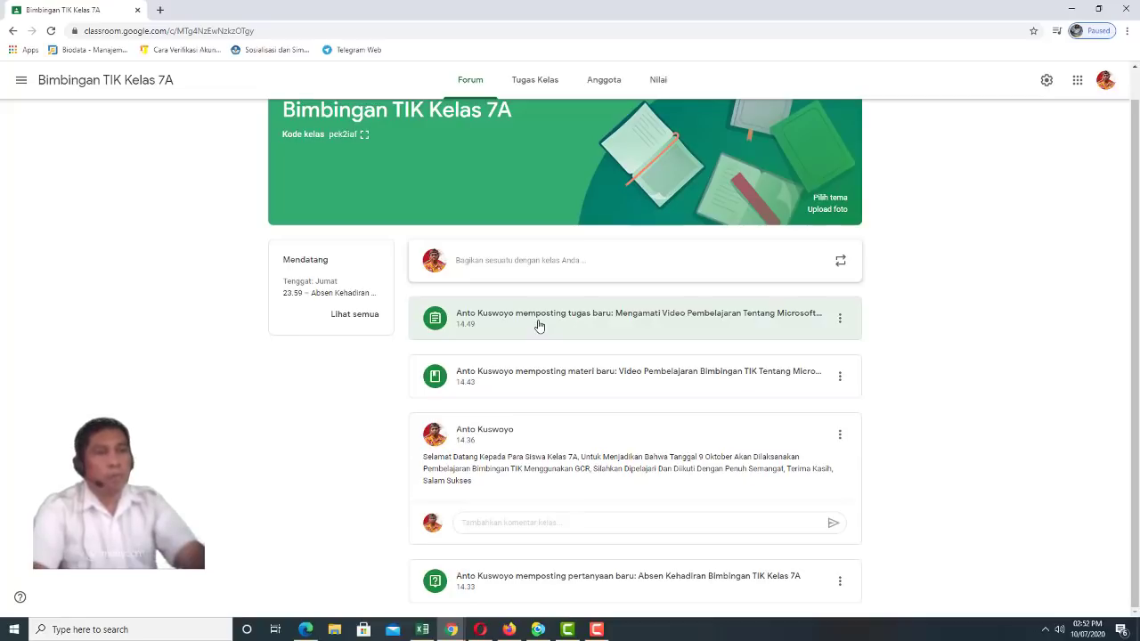
View the 7A Tugas Kelas page, checking the Tugas Bimbingan TIK topic options without changes
left_click(528, 86)
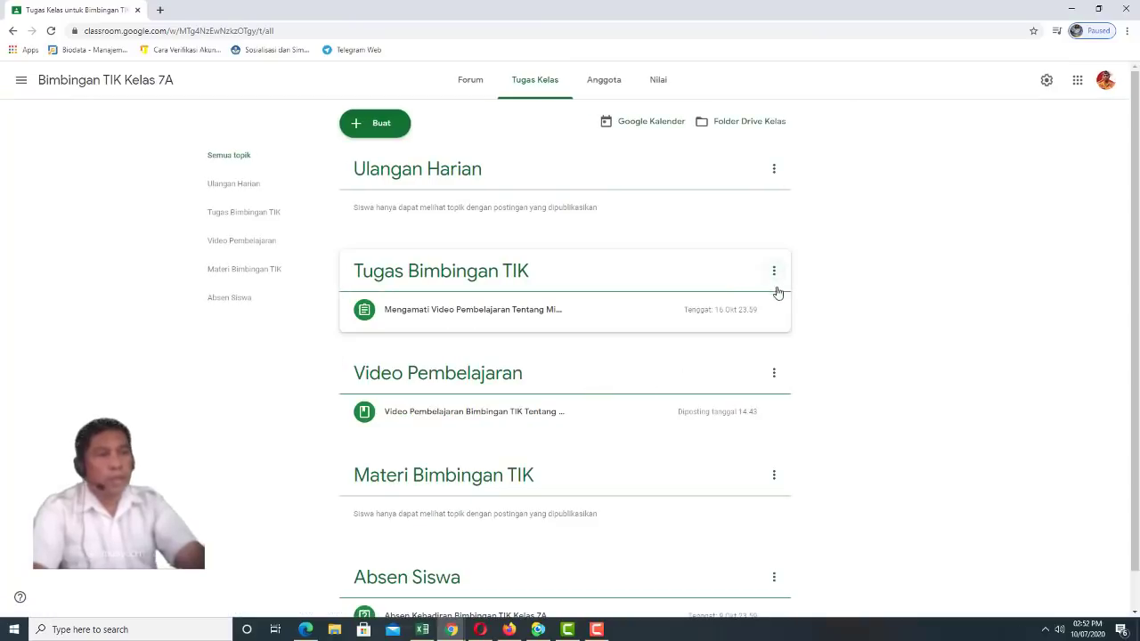
left_click(775, 273)
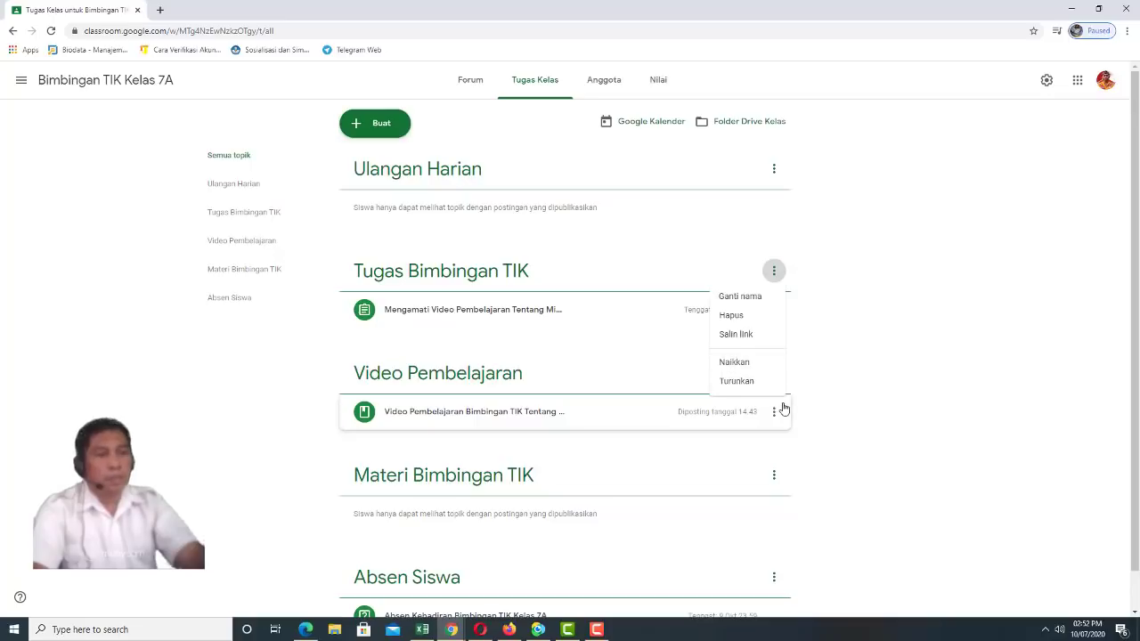
left_click(774, 476)
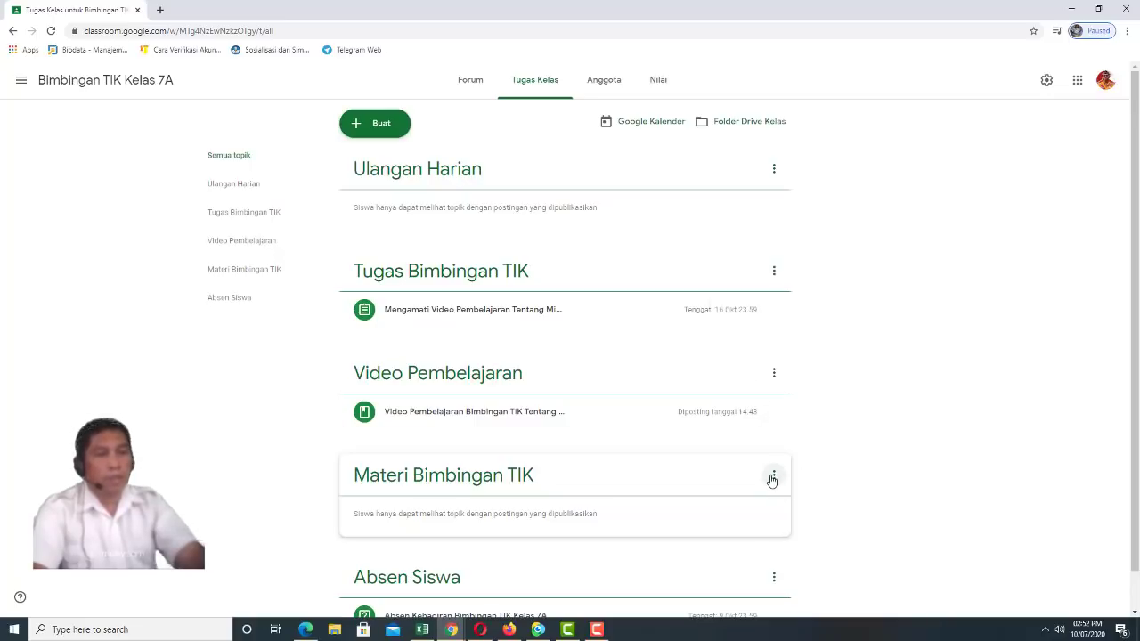